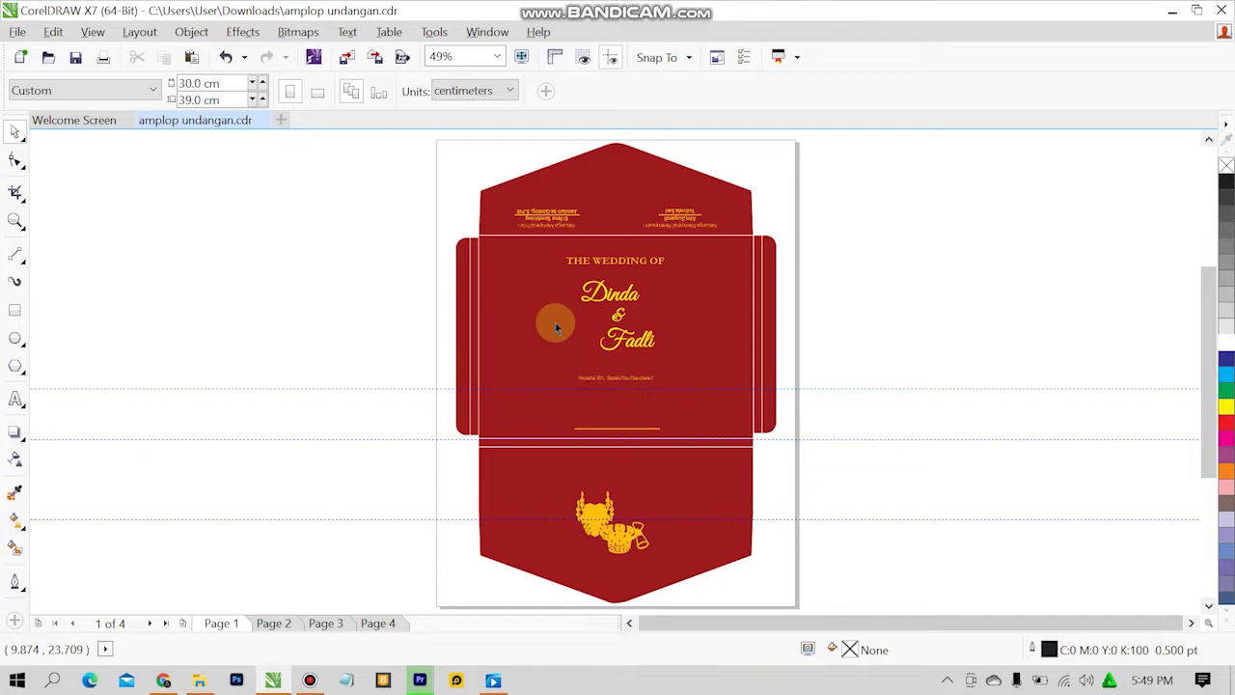
Create a new document with a 30 × 39 cm page in centimeters.
{"action": "key", "text": "shift+F12"}
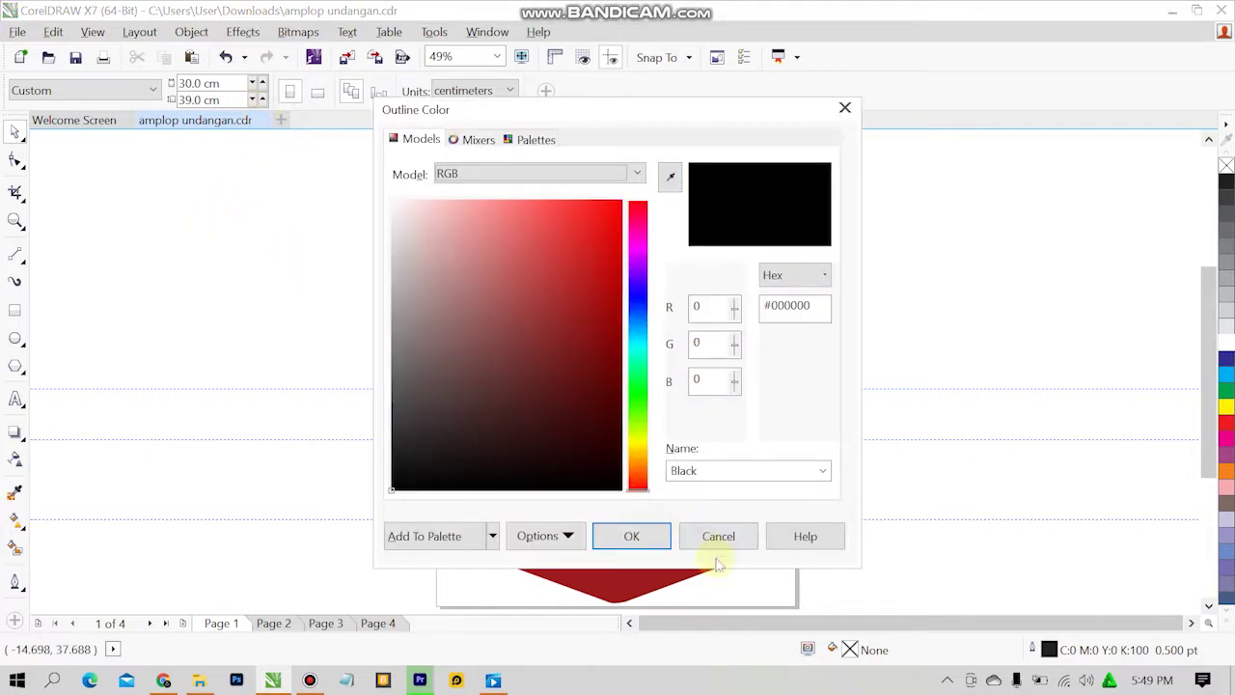
{"action": "left_click", "coordinate": [719, 538]}
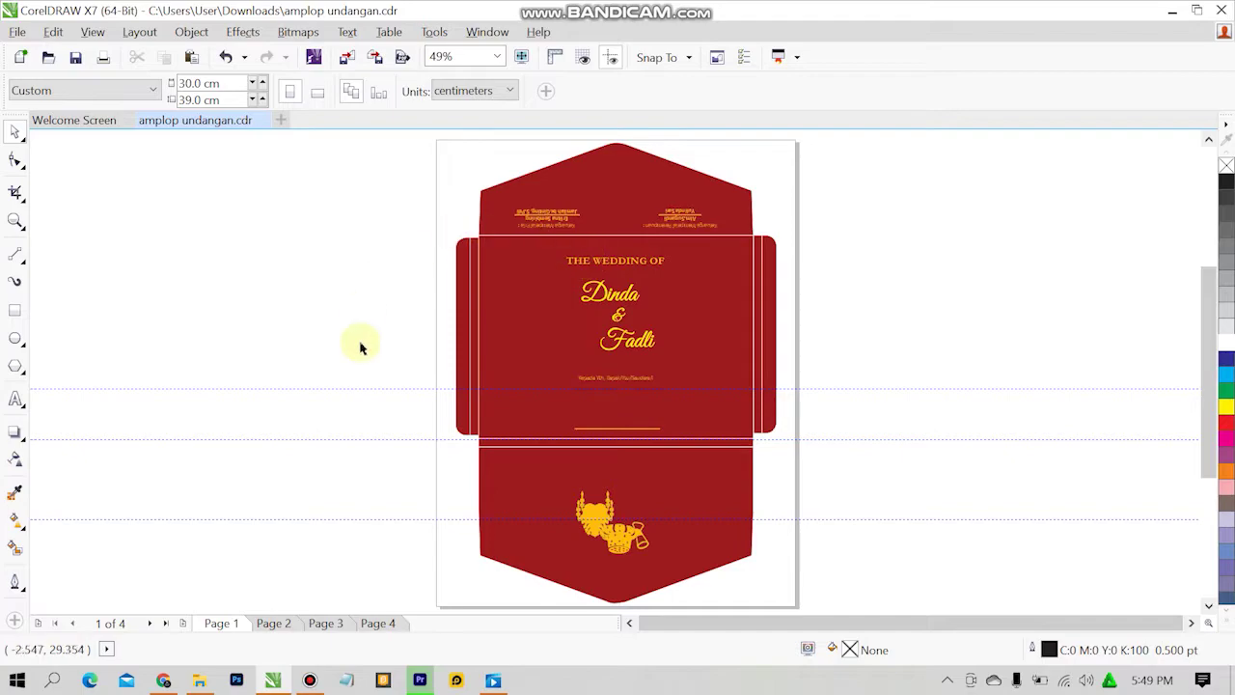
{"action": "left_click", "coordinate": [279, 119]}
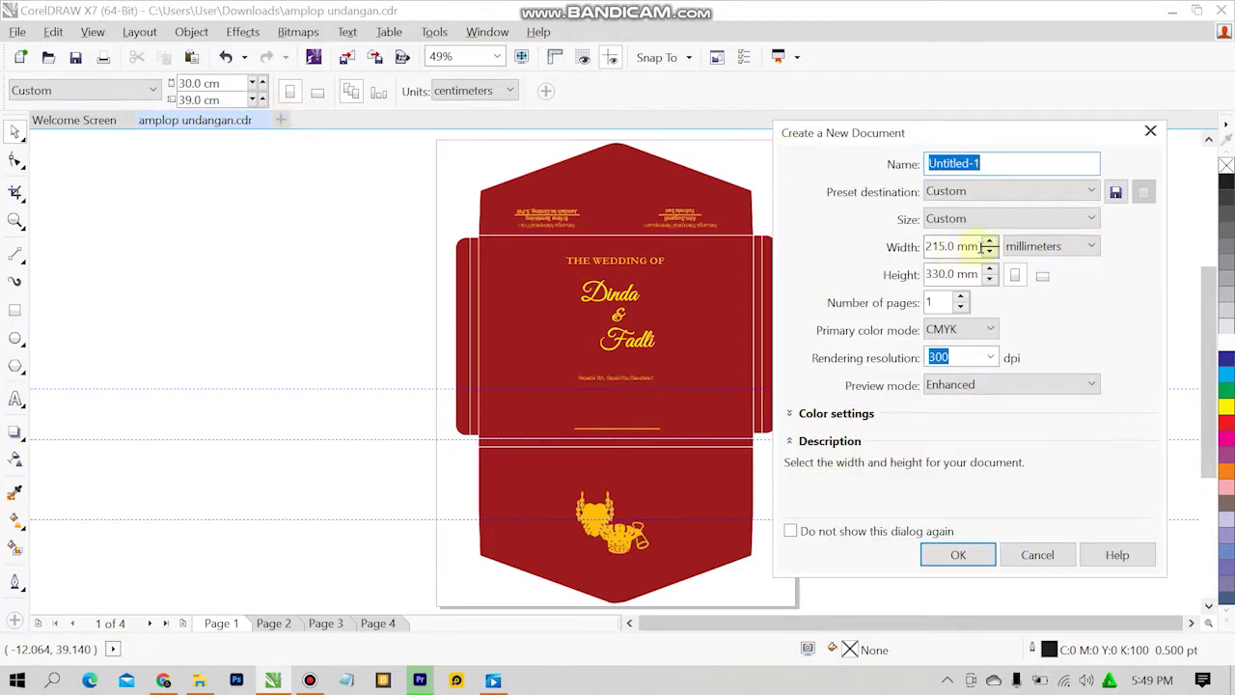
{"action": "left_click", "coordinate": [1079, 247]}
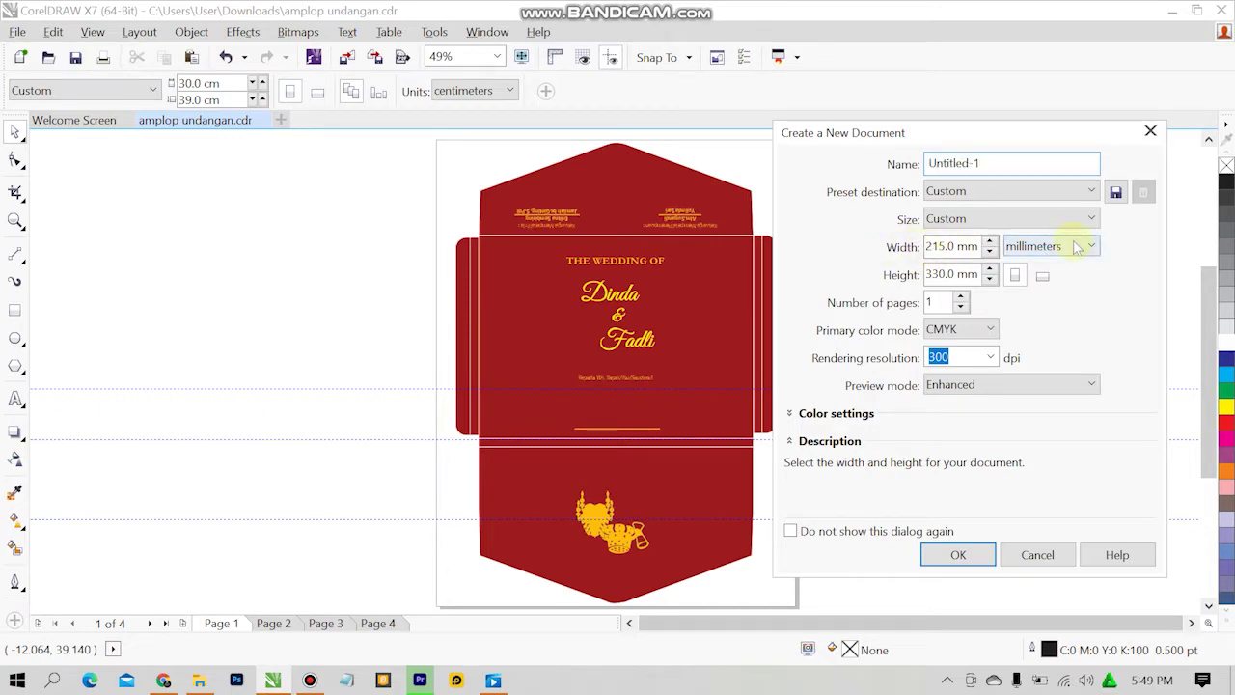
{"action": "left_click", "coordinate": [1034, 426]}
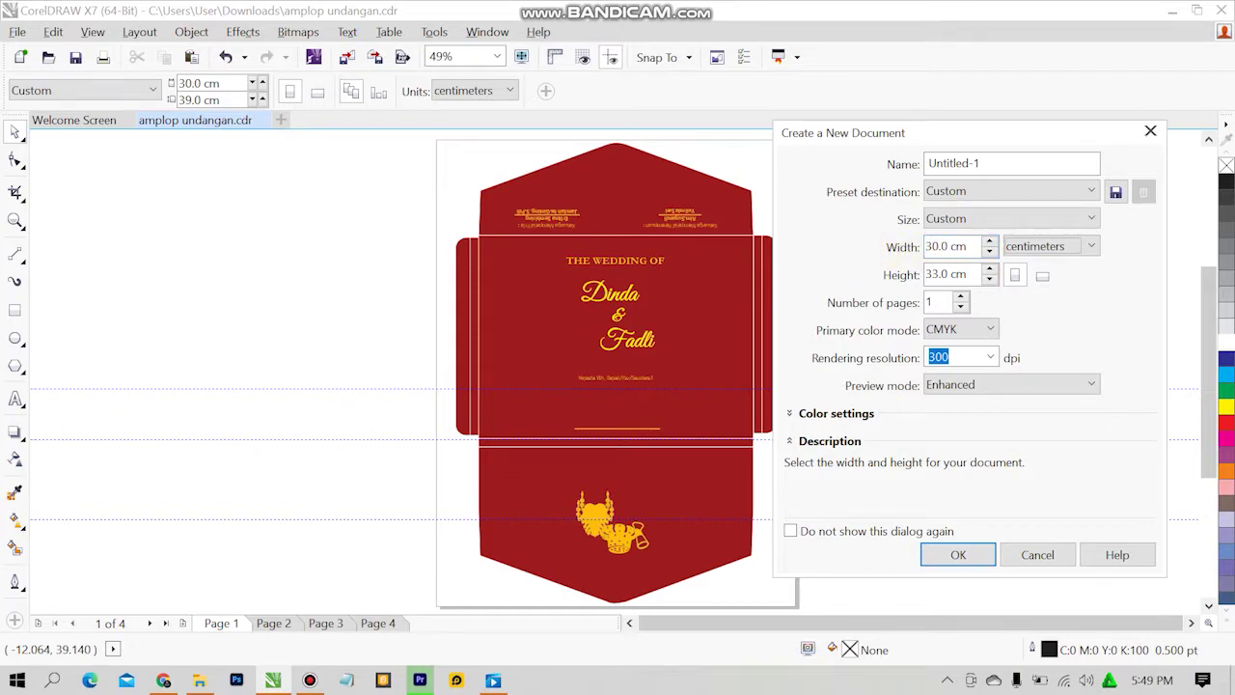
{"action": "left_click", "coordinate": [1079, 246]}
{"action": "key", "text": "Tab"}
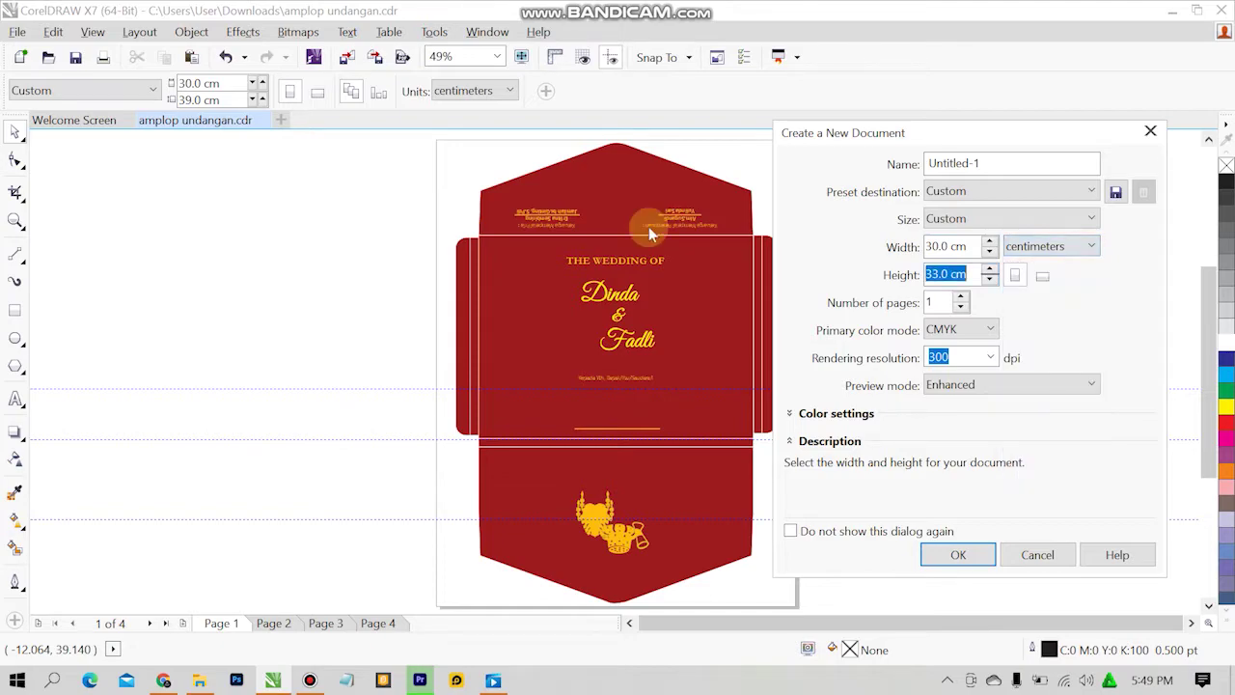
{"action": "type", "text": "39"}
{"action": "key", "text": "Return"}
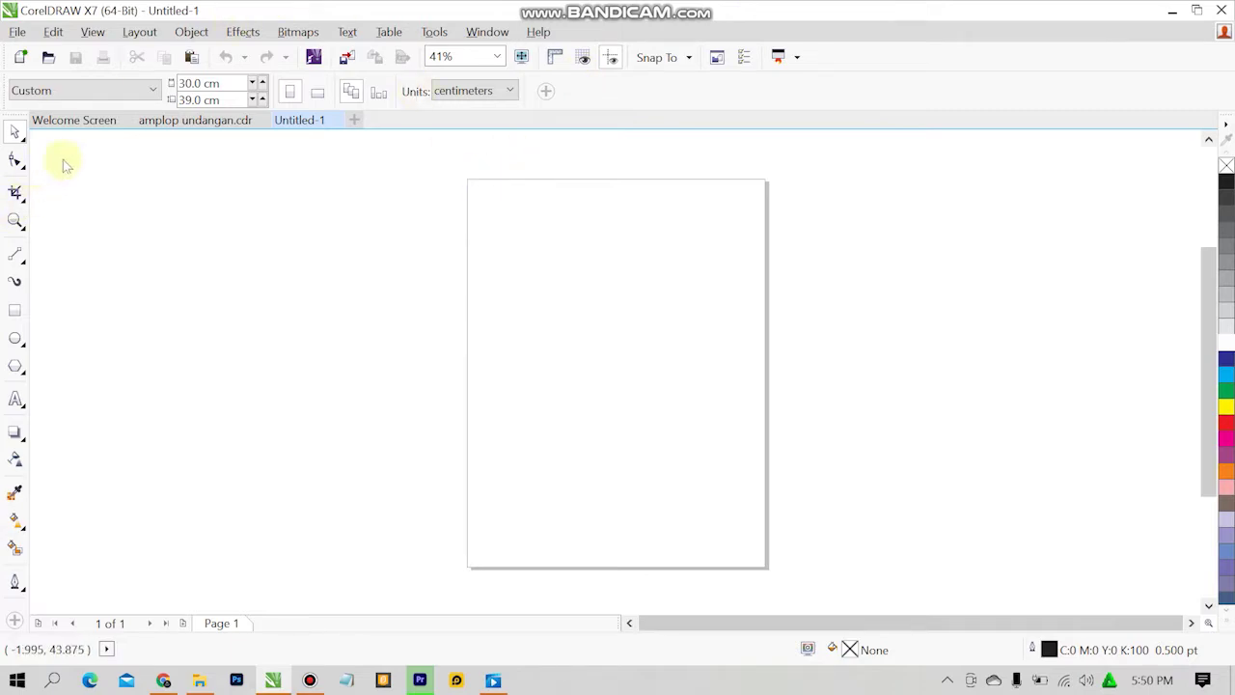
{"action": "left_click", "coordinate": [183, 121]}
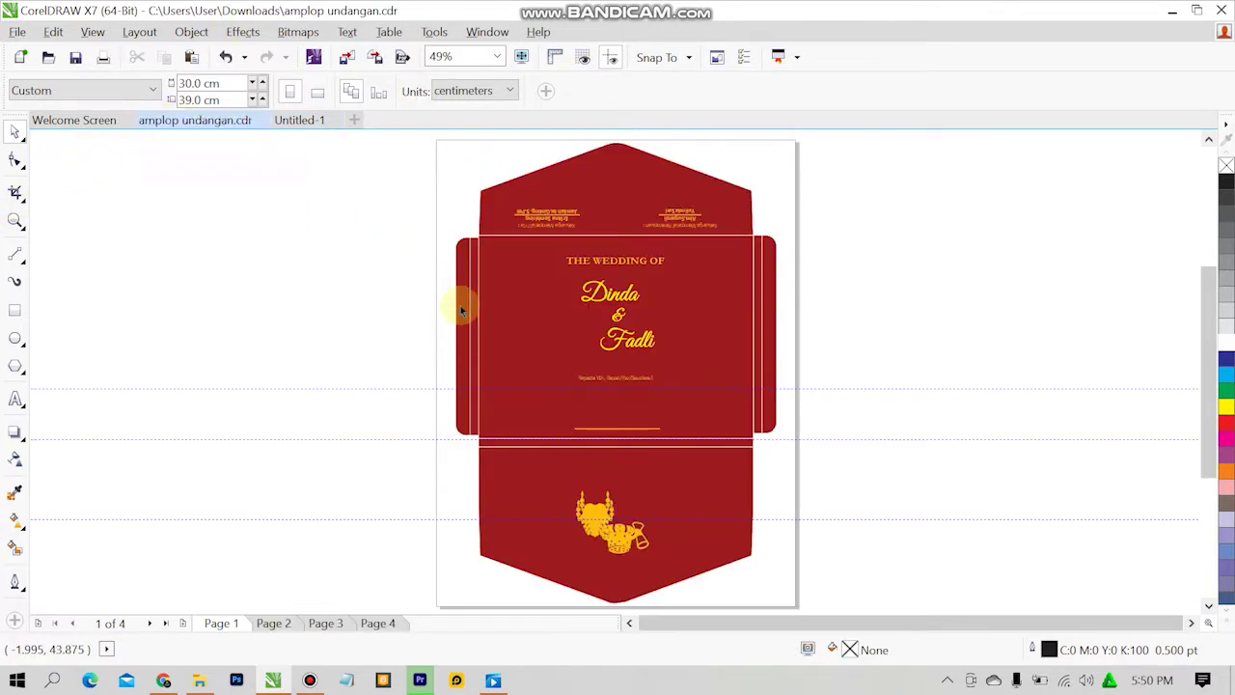
{"action": "left_click", "coordinate": [483, 243]}
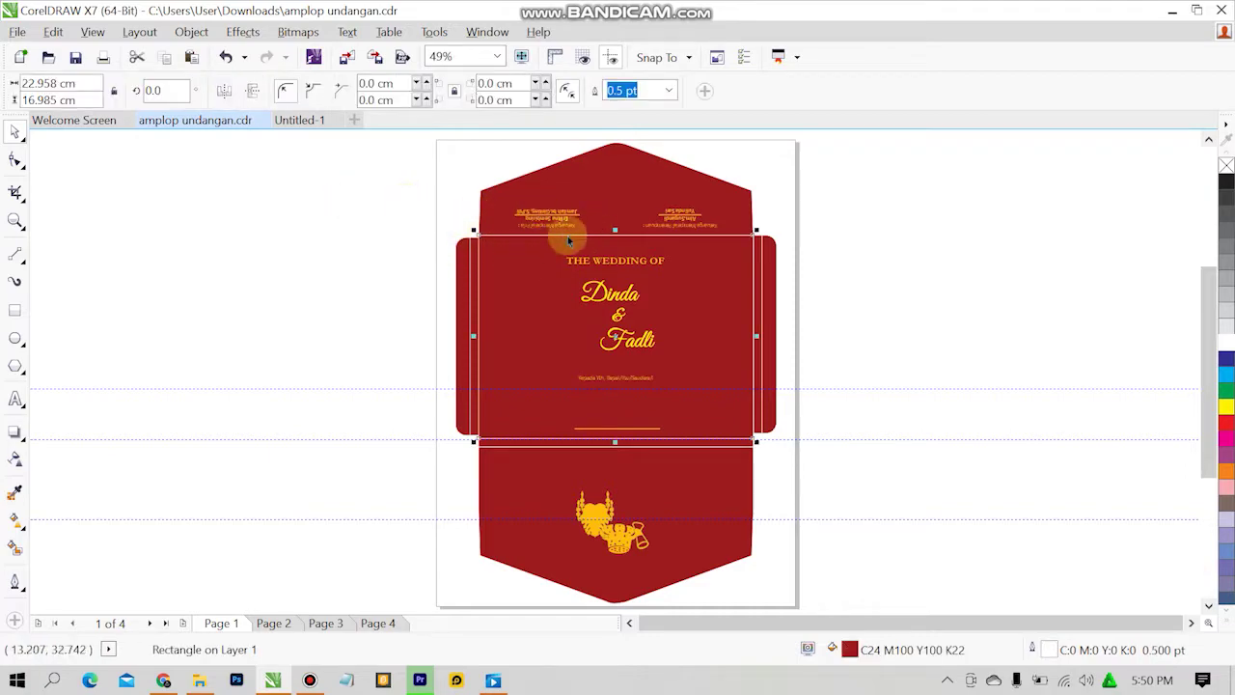
{"action": "left_click", "coordinate": [258, 270]}
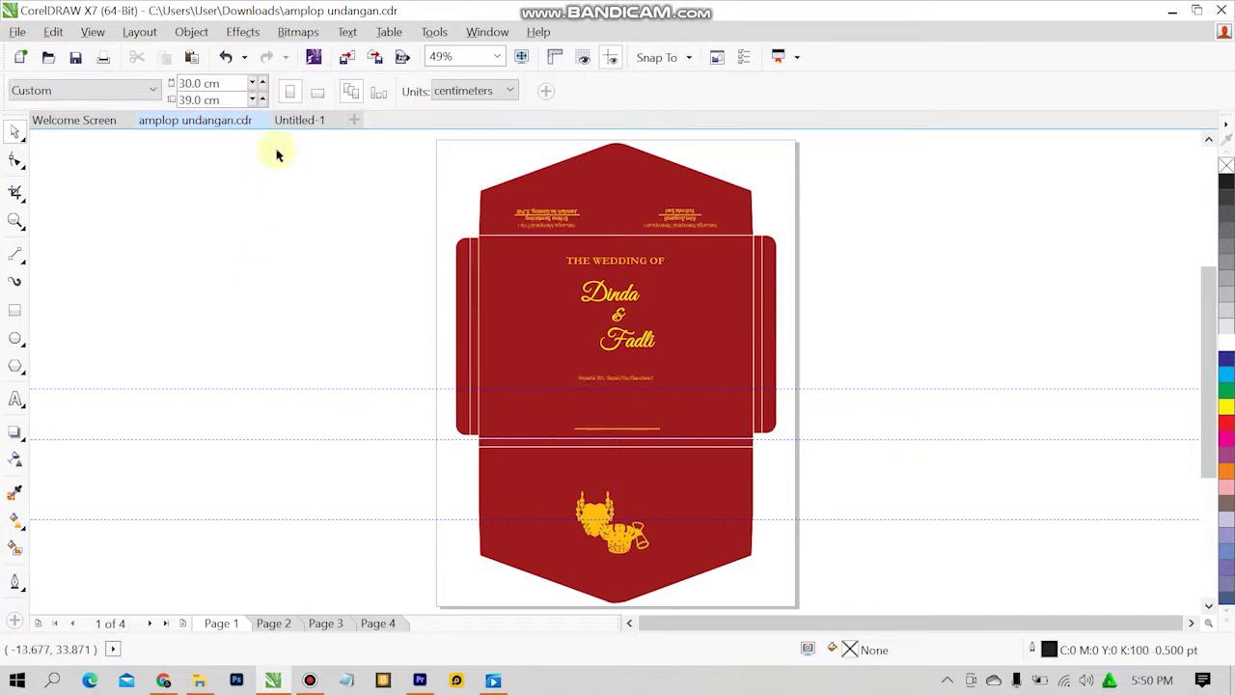
{"action": "left_click", "coordinate": [285, 120]}
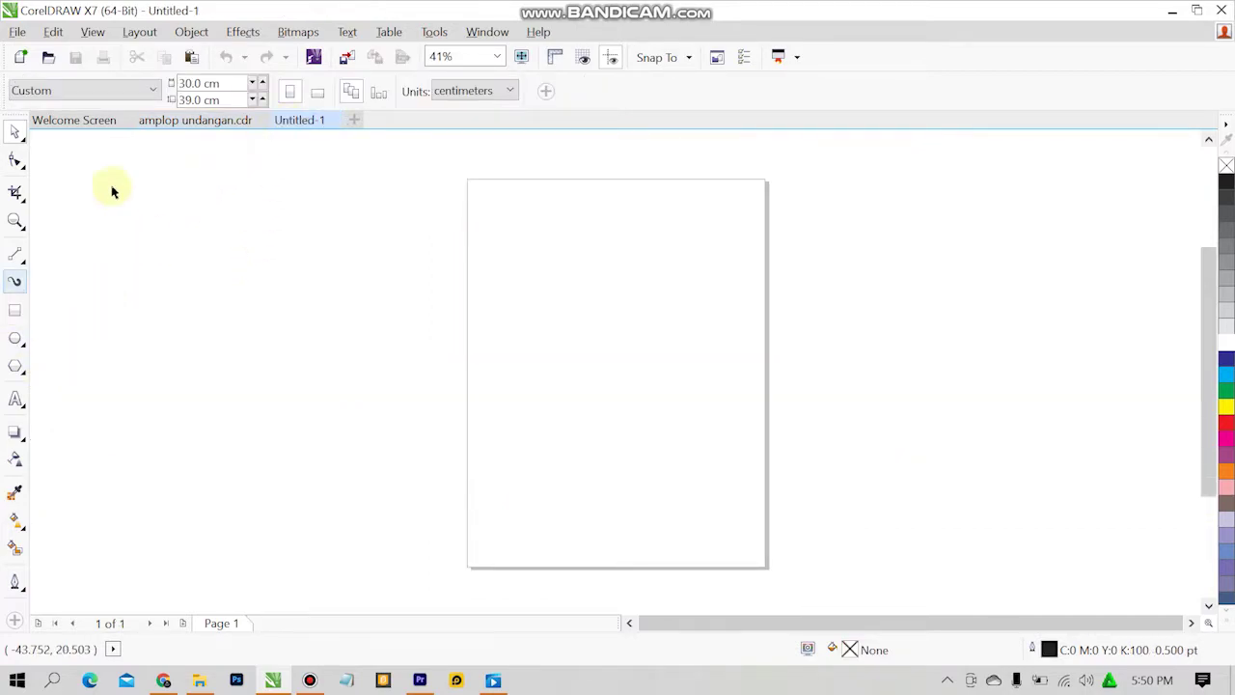
{"action": "left_click", "coordinate": [183, 120]}
{"action": "left_click", "coordinate": [675, 313]}
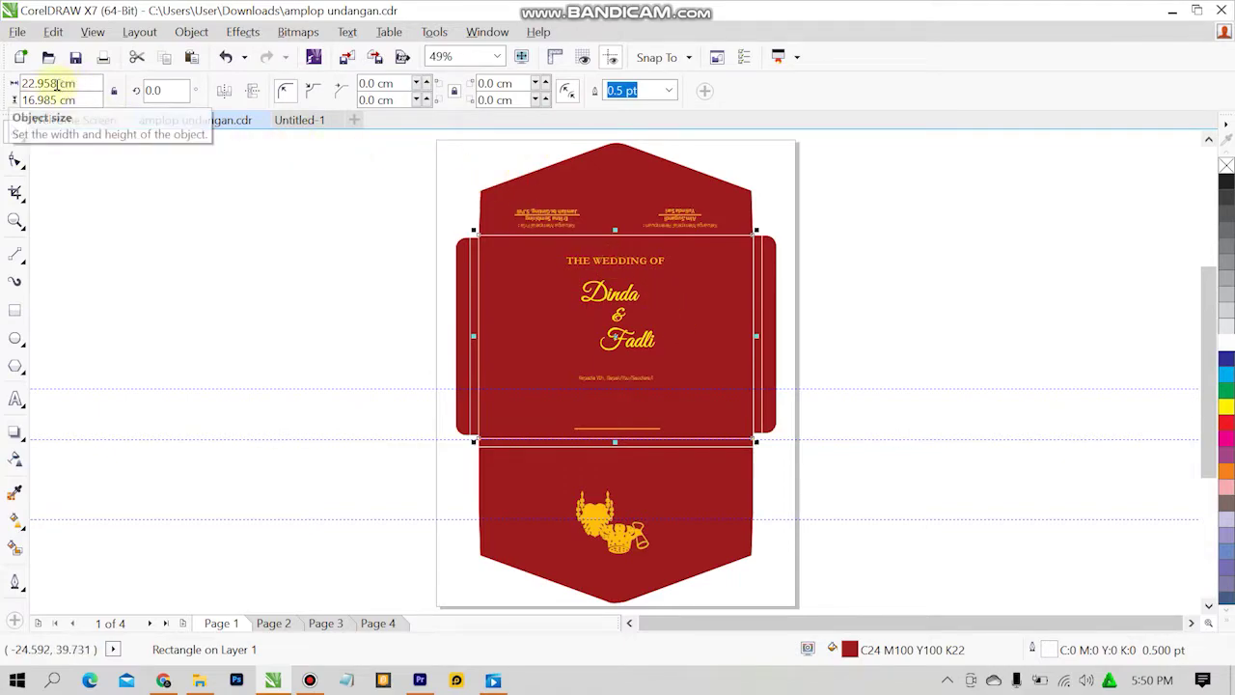
{"action": "left_click", "coordinate": [306, 119]}
{"action": "left_click", "coordinate": [14, 318]}
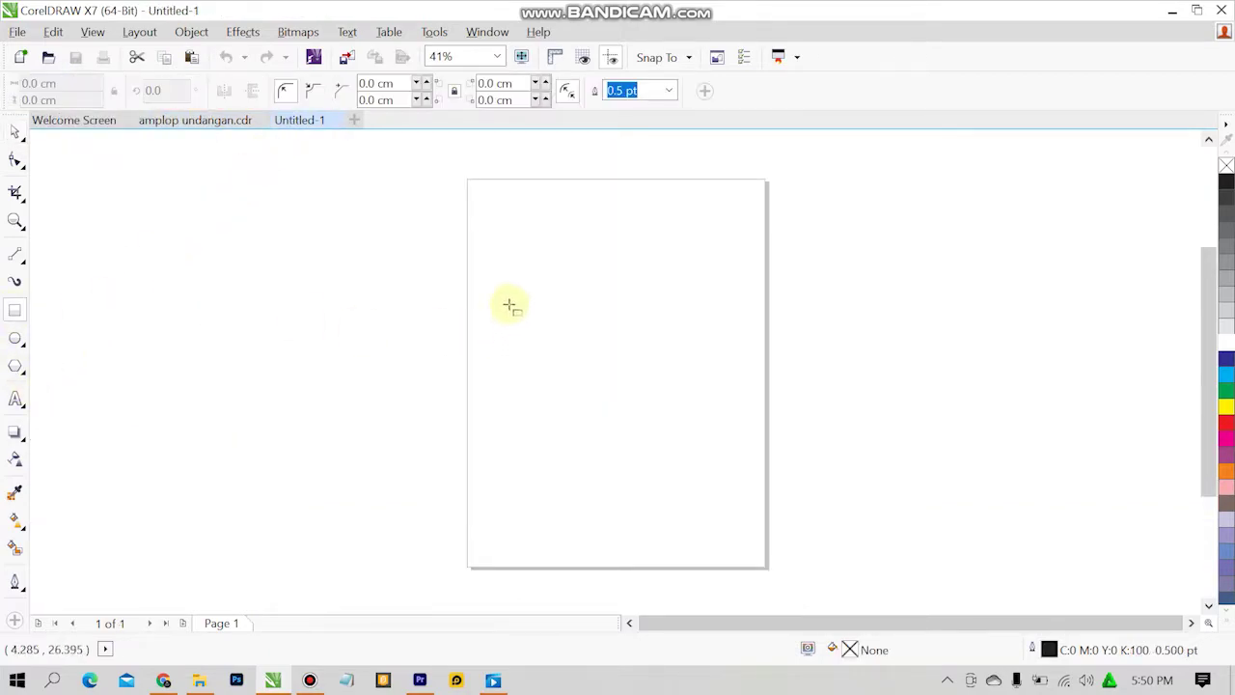
Draw a 22.958 × 16.985 cm rectangle matching the envelope's middle panel.
{"action": "left_click_drag", "start_coordinate": [509, 303], "coordinate": [686, 438]}
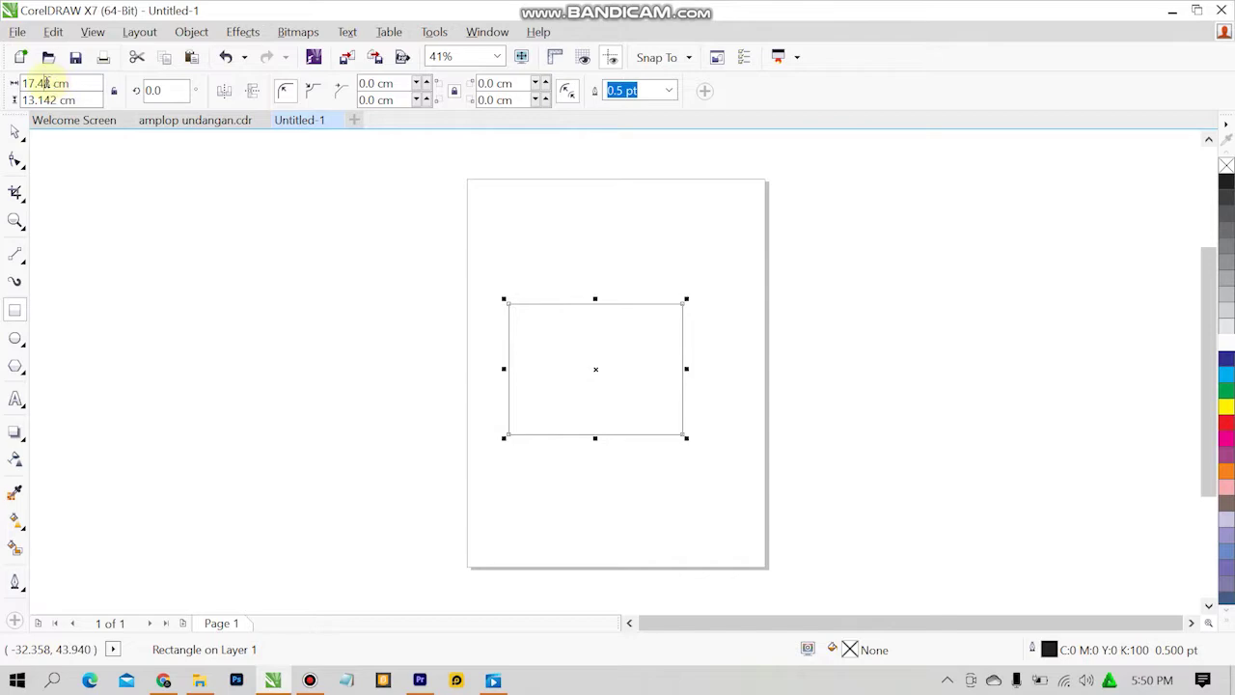
{"action": "type", "text": "22"}
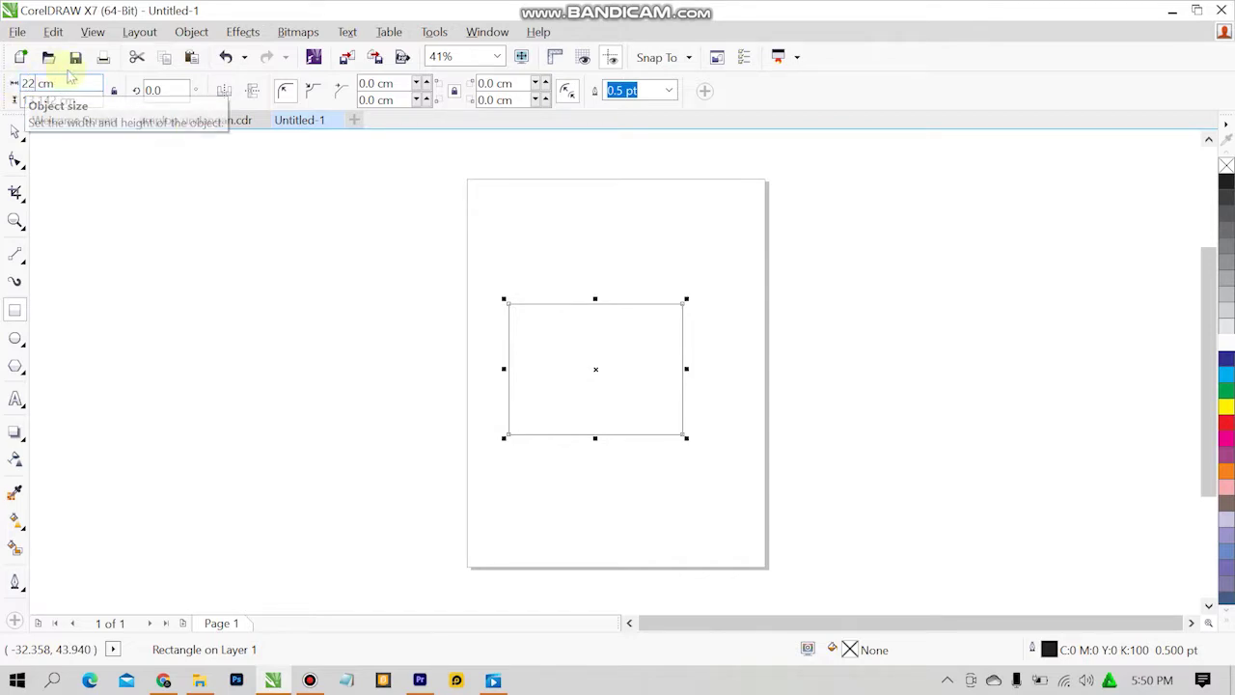
{"action": "left_click", "coordinate": [208, 121]}
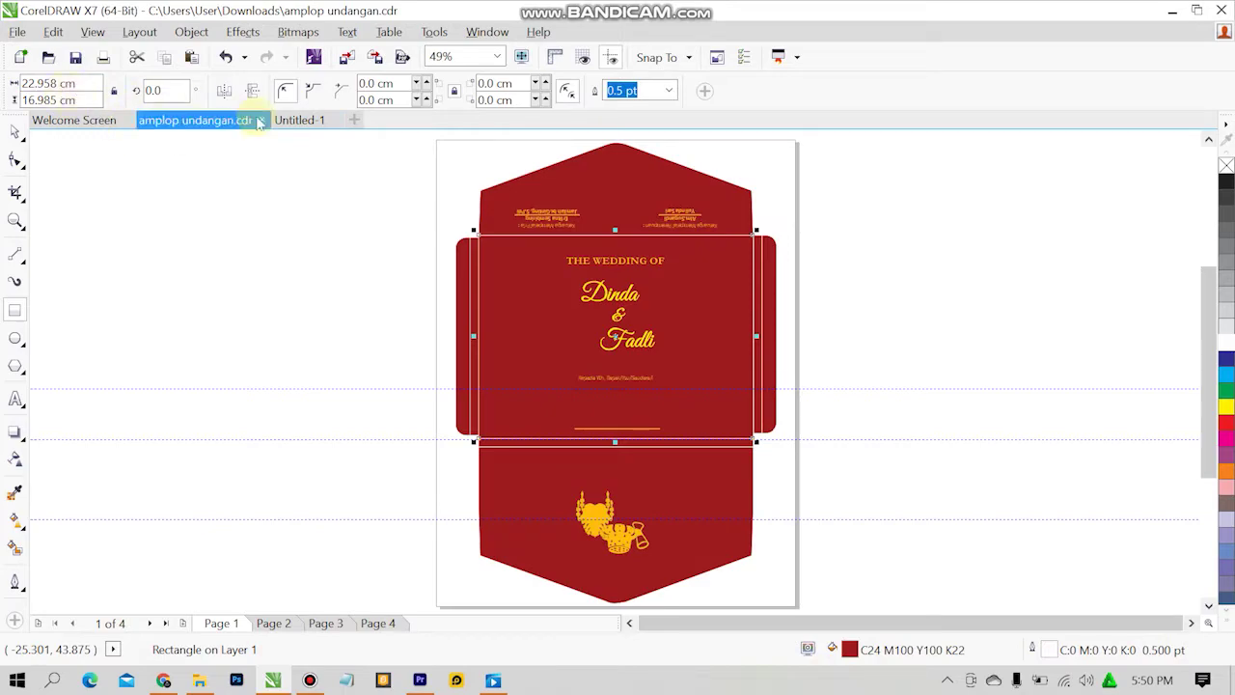
{"action": "left_click", "coordinate": [299, 121]}
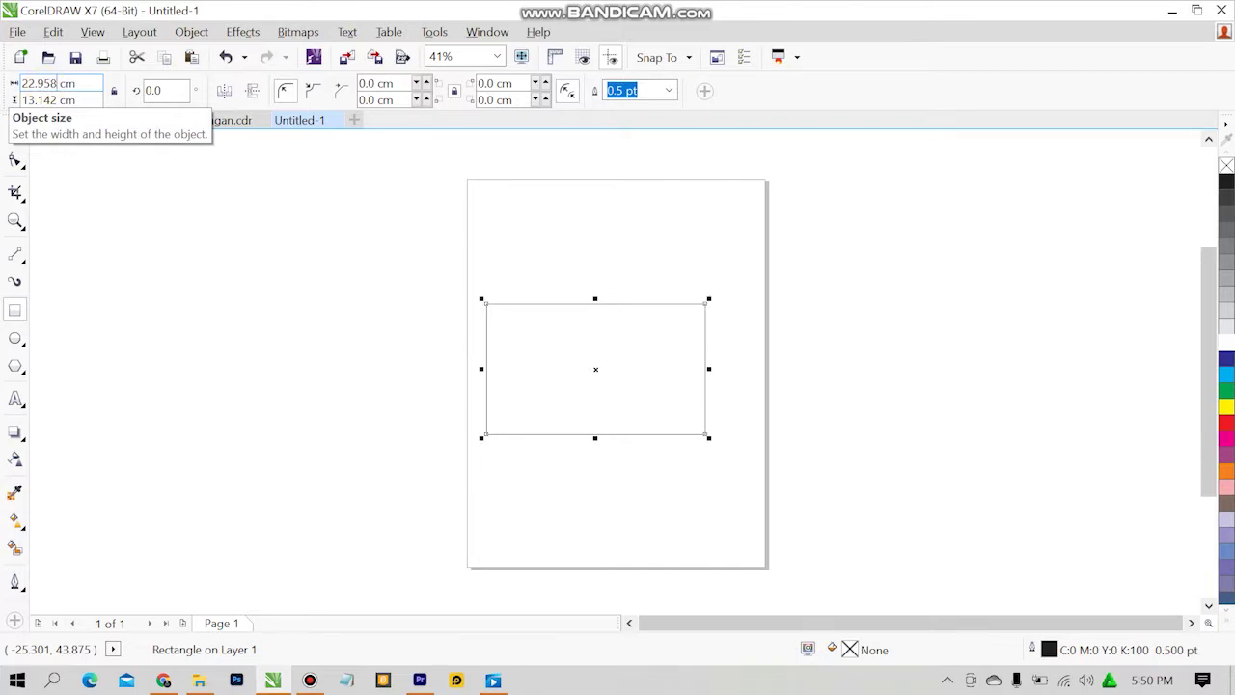
{"action": "left_click", "coordinate": [154, 120]}
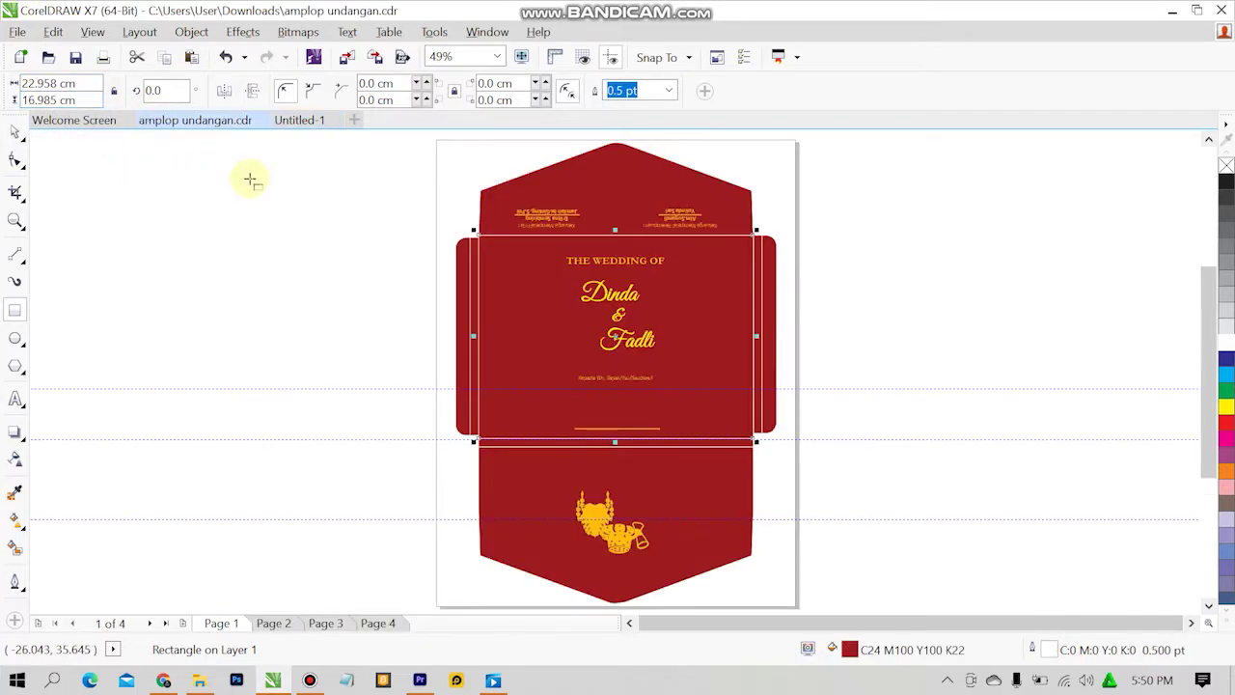
{"action": "left_click", "coordinate": [299, 120]}
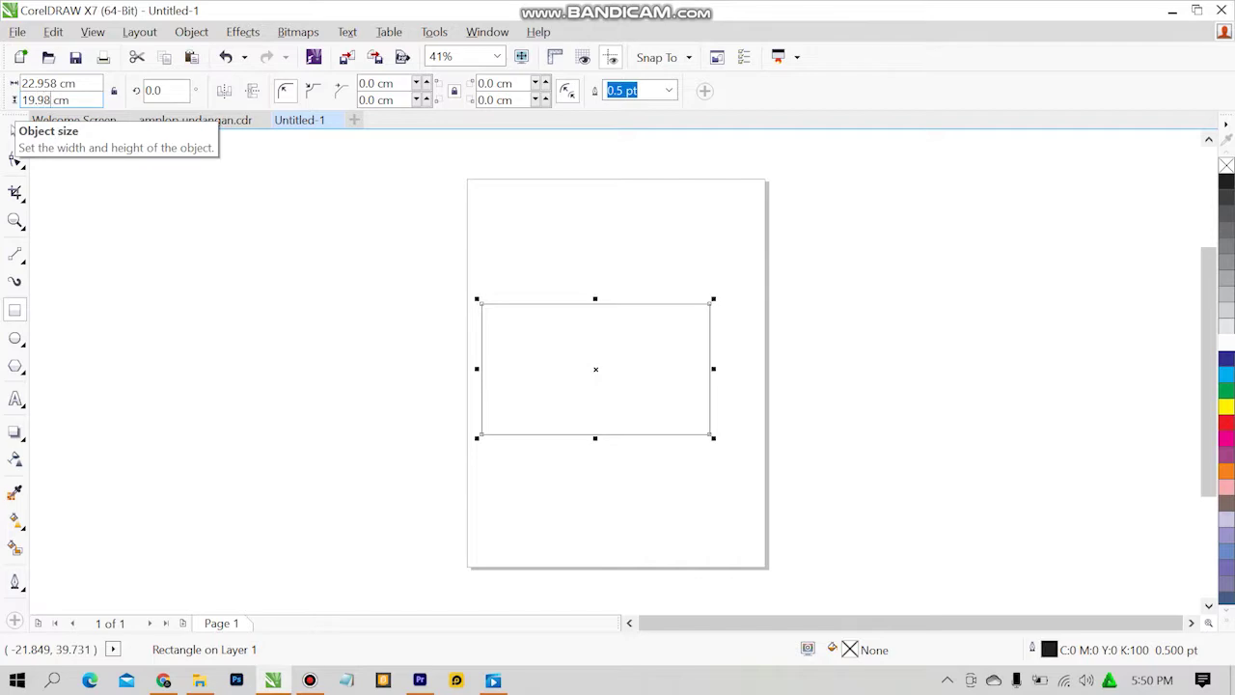
{"action": "left_click", "coordinate": [155, 121]}
{"action": "left_click", "coordinate": [301, 124]}
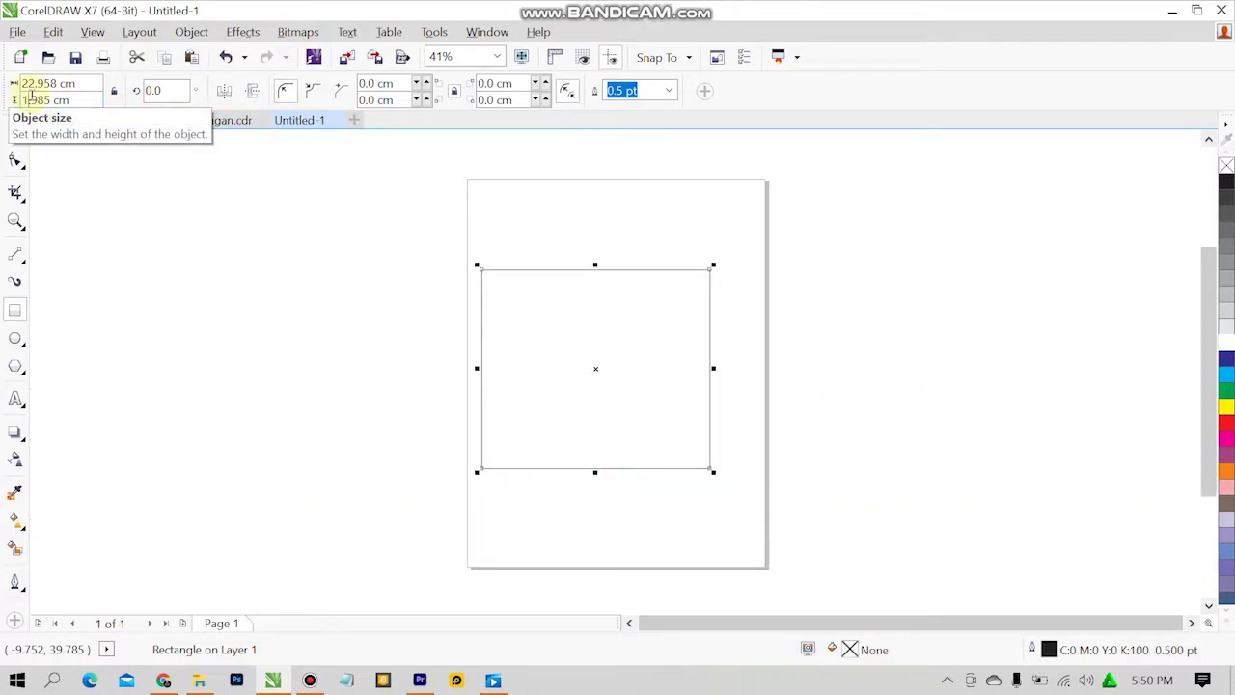
{"action": "key", "text": "Return"}
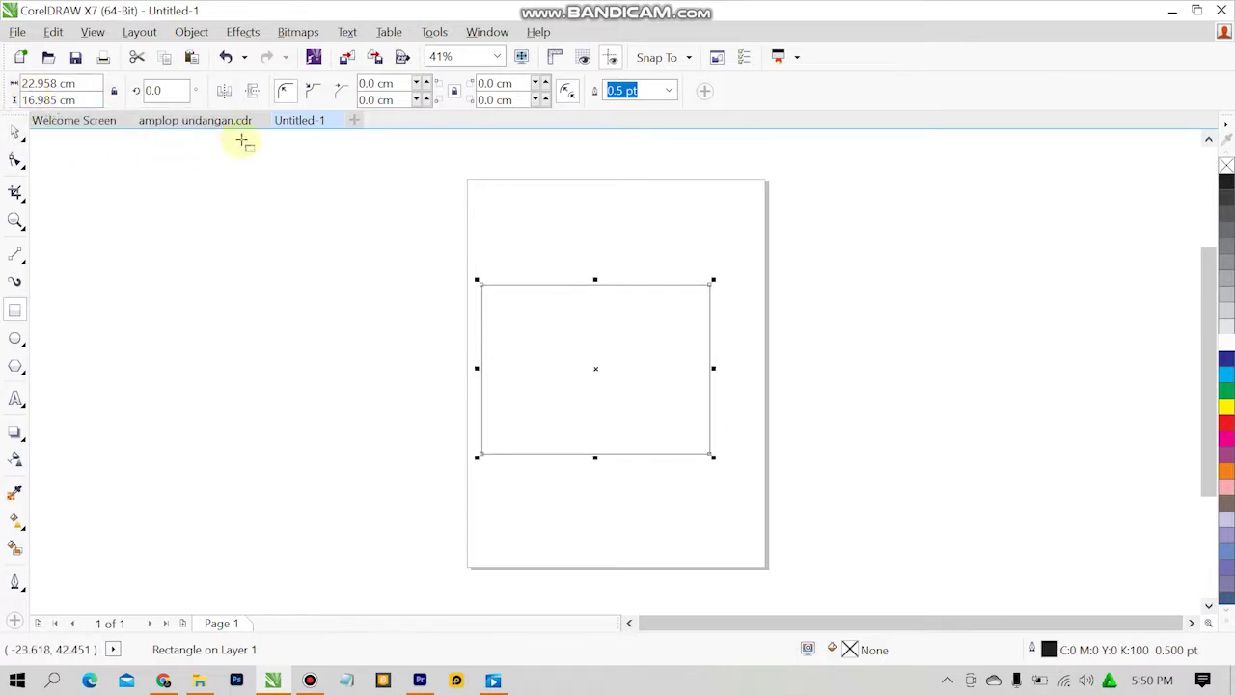
{"action": "left_click", "coordinate": [236, 122]}
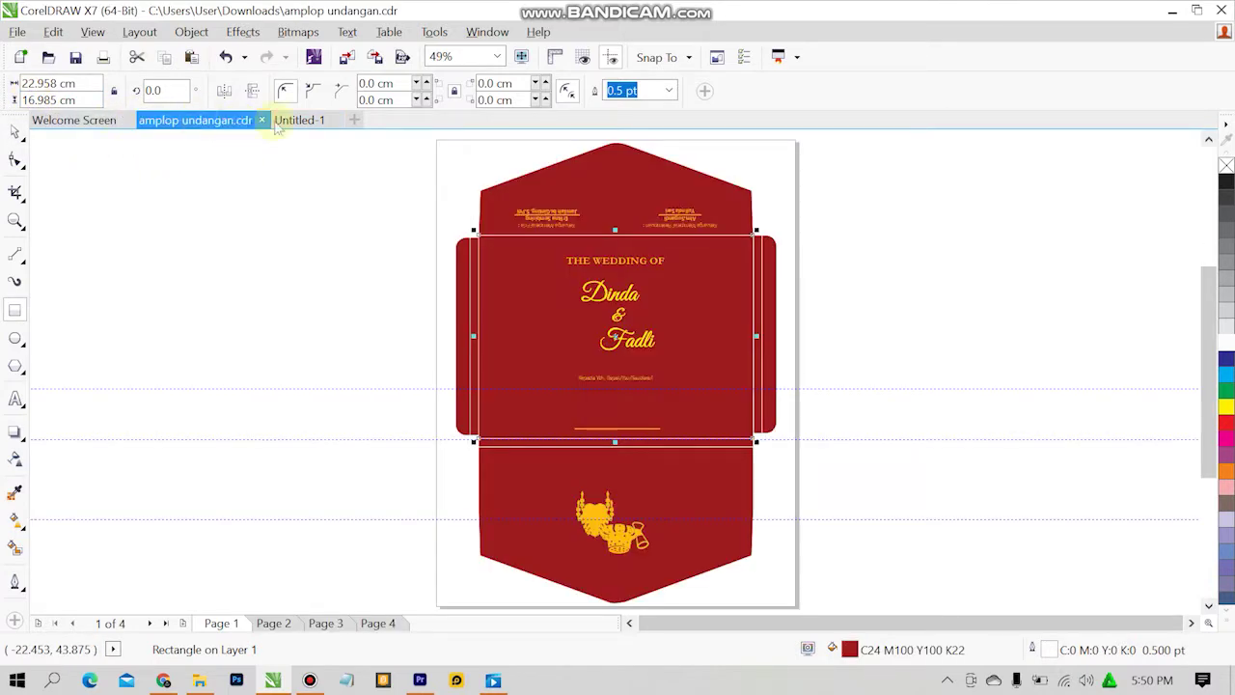
{"action": "left_click", "coordinate": [304, 121]}
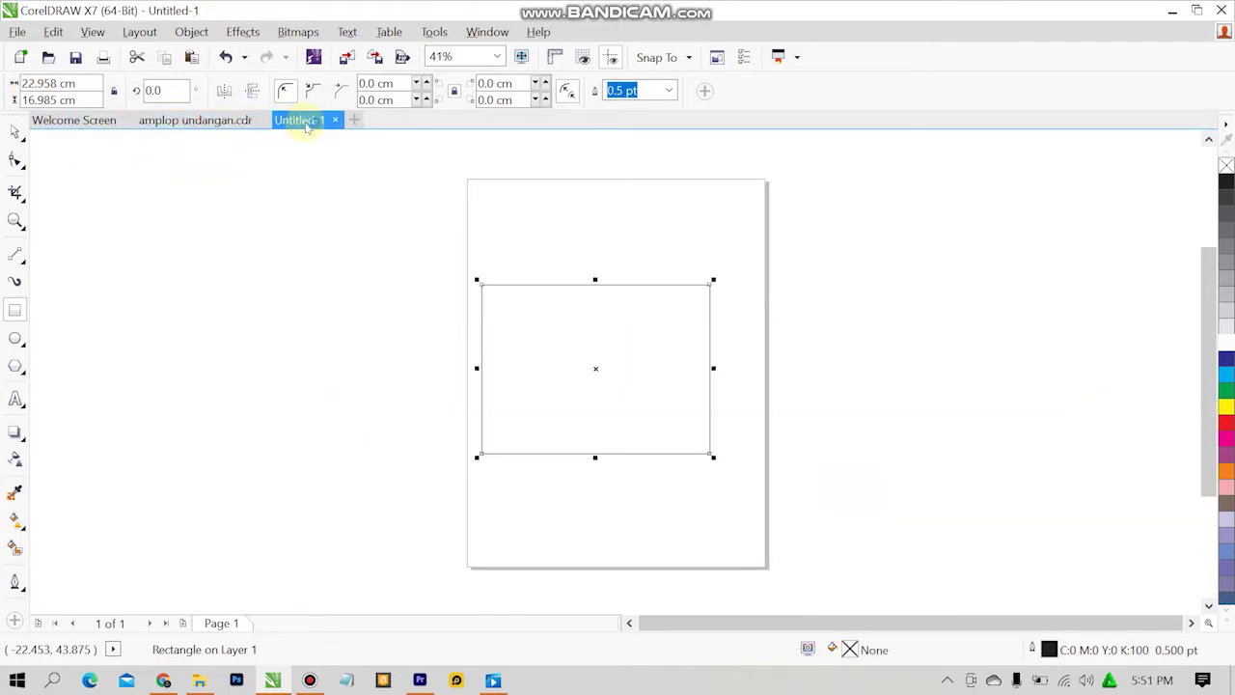
Zoom in on the rectangle, shift it toward the page centre, and return to the envelope design.
{"action": "left_click", "coordinate": [497, 56]}
{"action": "left_click", "coordinate": [468, 86]}
{"action": "scroll", "coordinate": [433, 177], "scroll_direction": "down", "scroll_amount": 2}
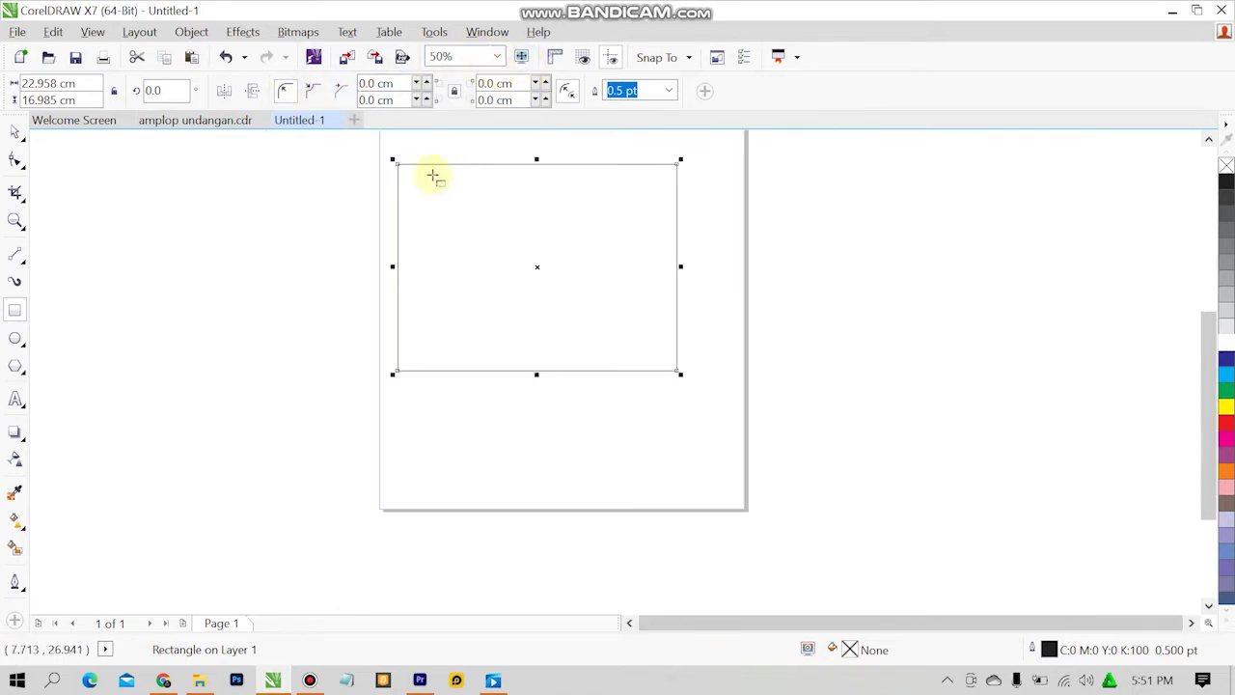
{"action": "left_click", "coordinate": [188, 121]}
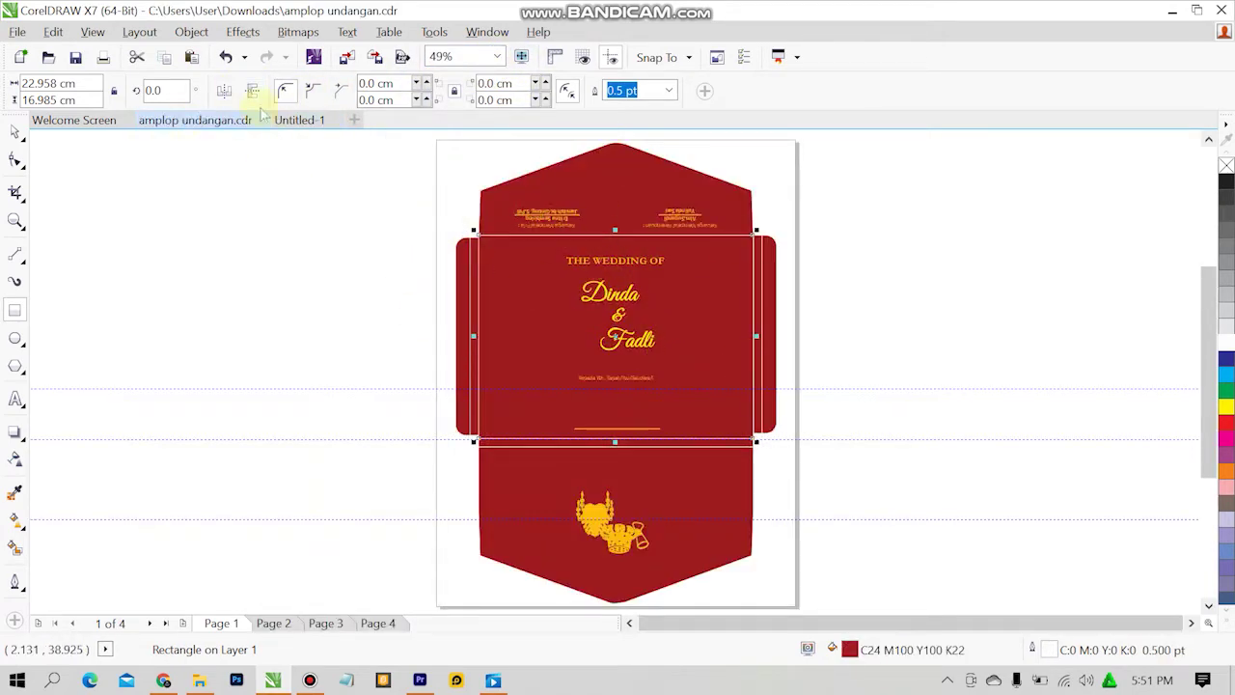
{"action": "left_click", "coordinate": [299, 120]}
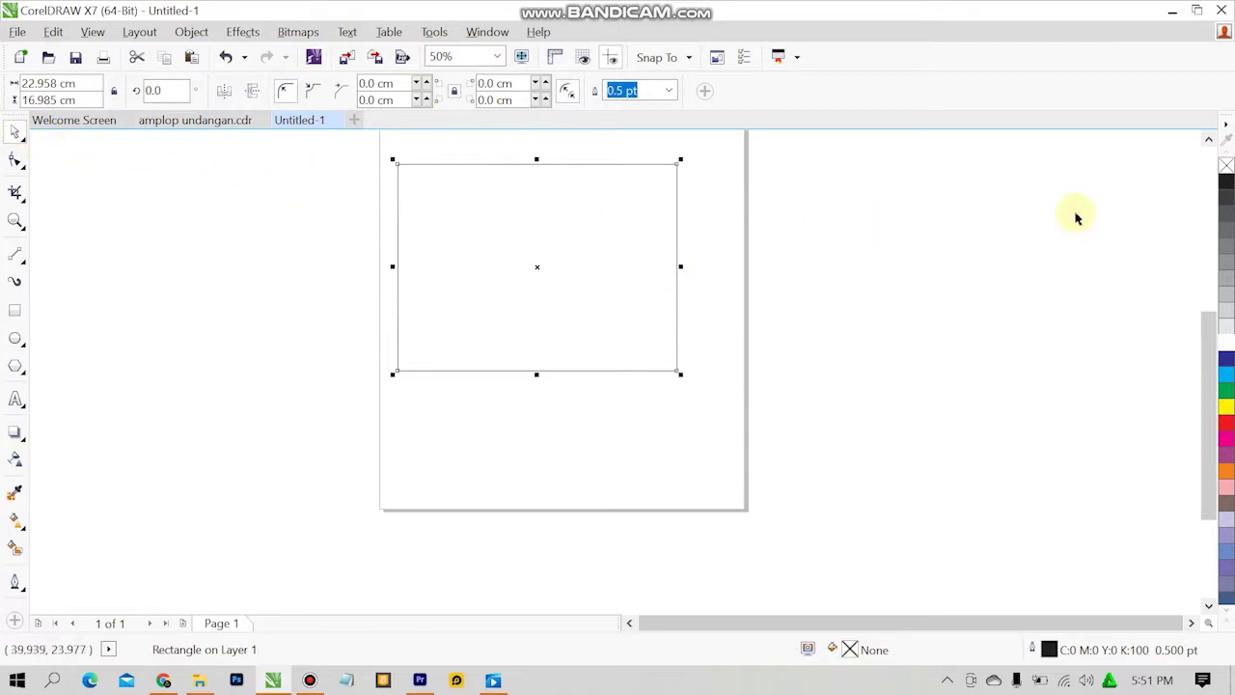
{"action": "left_click", "coordinate": [1207, 140]}
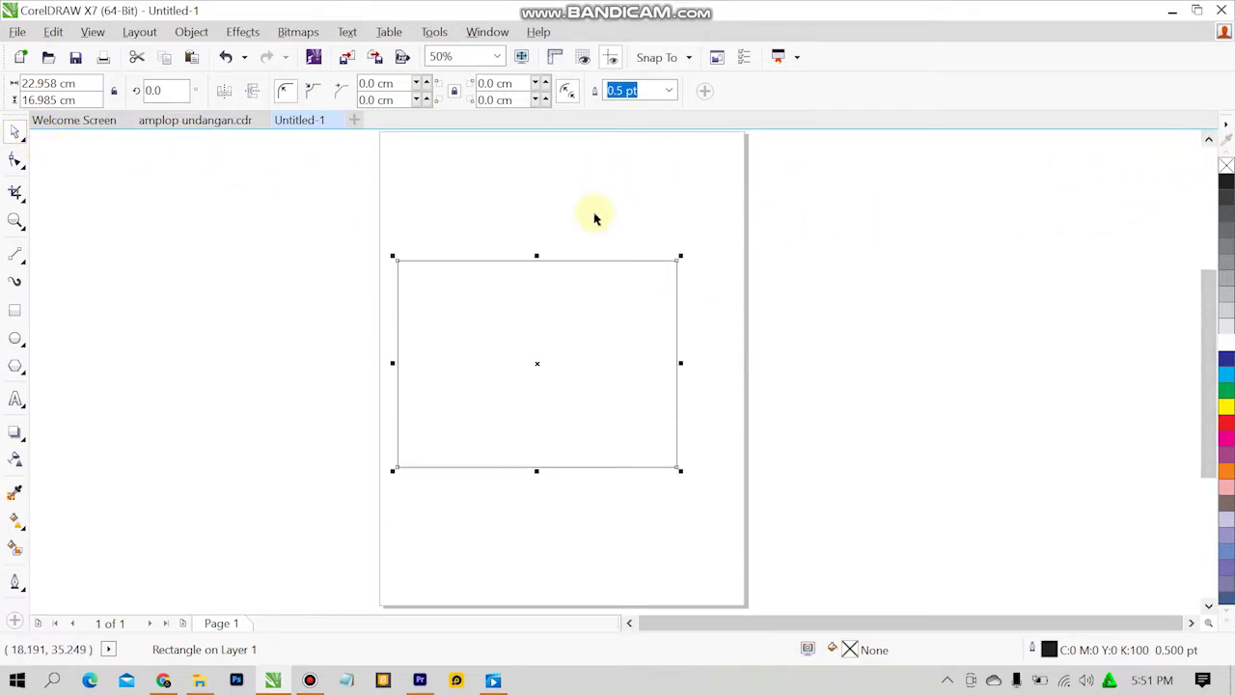
{"action": "left_click_drag", "start_coordinate": [515, 290], "coordinate": [540, 294]}
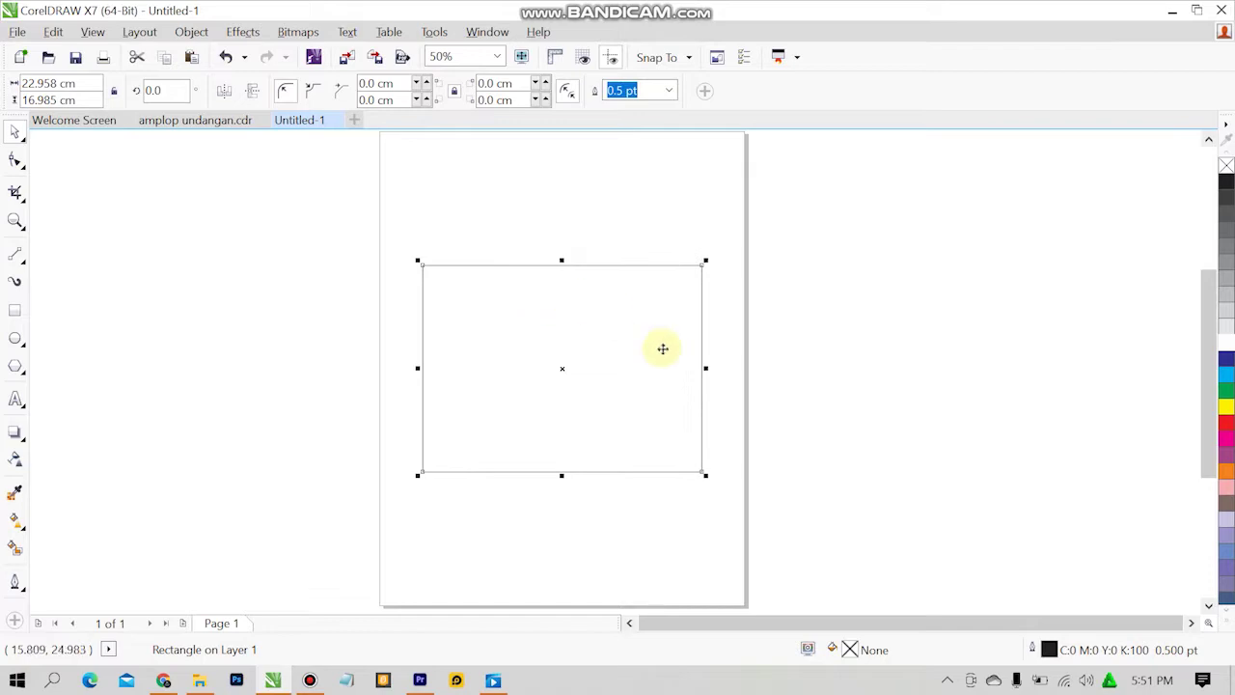
{"action": "left_click", "coordinate": [843, 338]}
{"action": "left_click", "coordinate": [239, 119]}
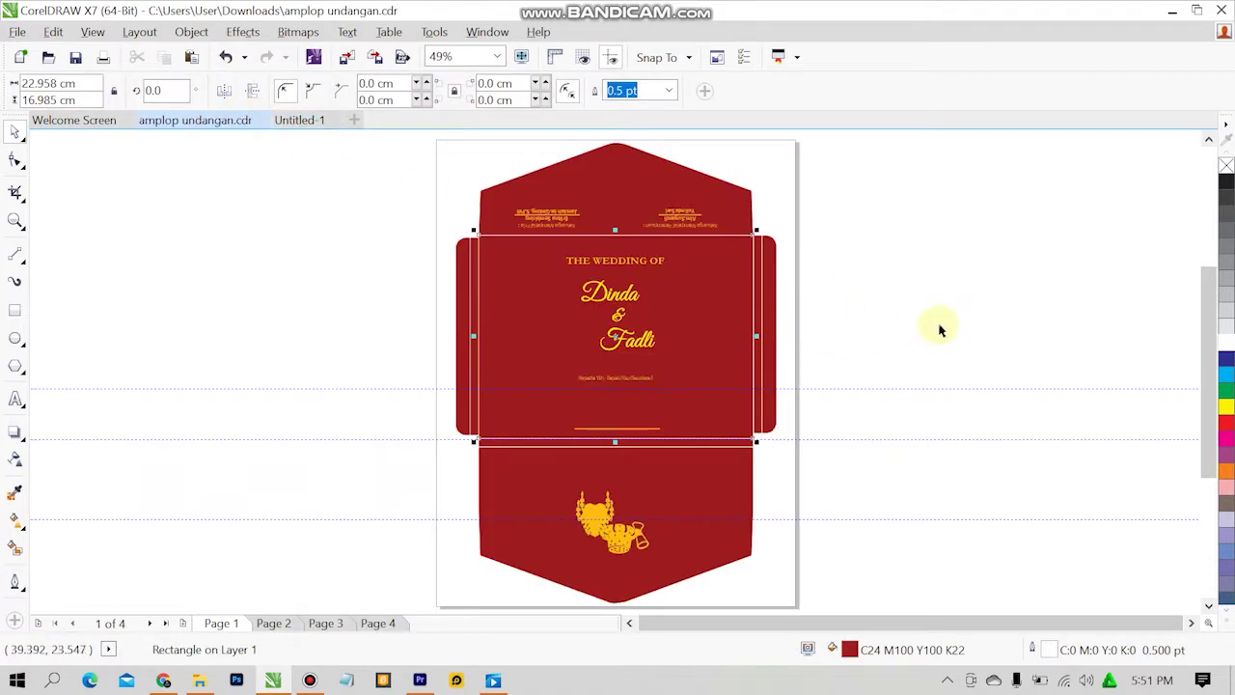
Check the fill colour of the envelope's middle panel for reference.
{"action": "left_click", "coordinate": [730, 267]}
{"action": "left_click", "coordinate": [701, 269]}
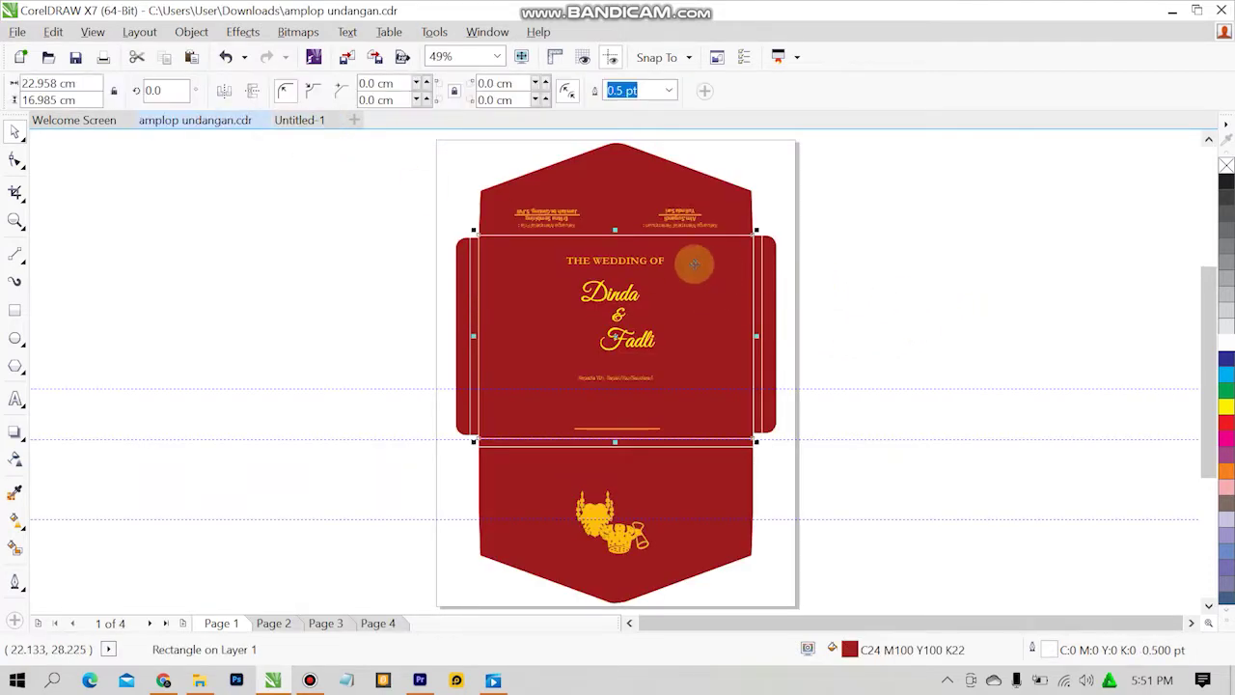
{"action": "double_click", "coordinate": [853, 652]}
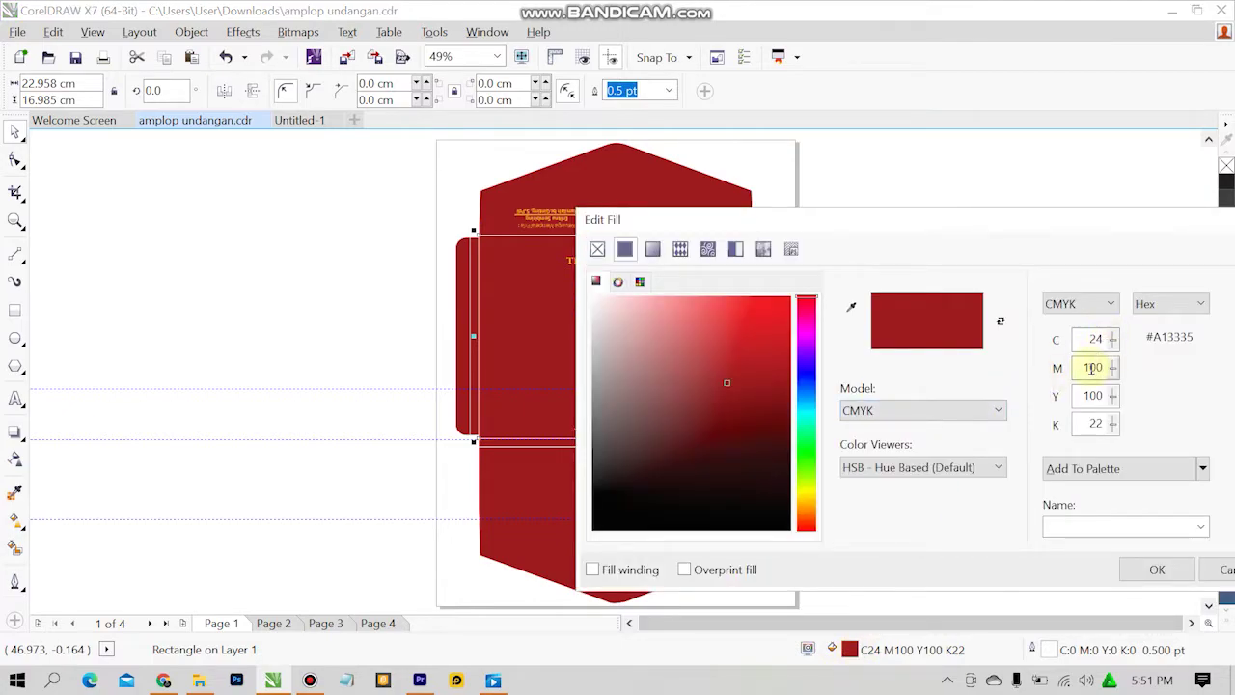
{"action": "left_click", "coordinate": [1148, 570]}
Fill the Untitled-1 rectangle with red C0 M100 Y100 K0.
{"action": "left_click", "coordinate": [318, 119]}
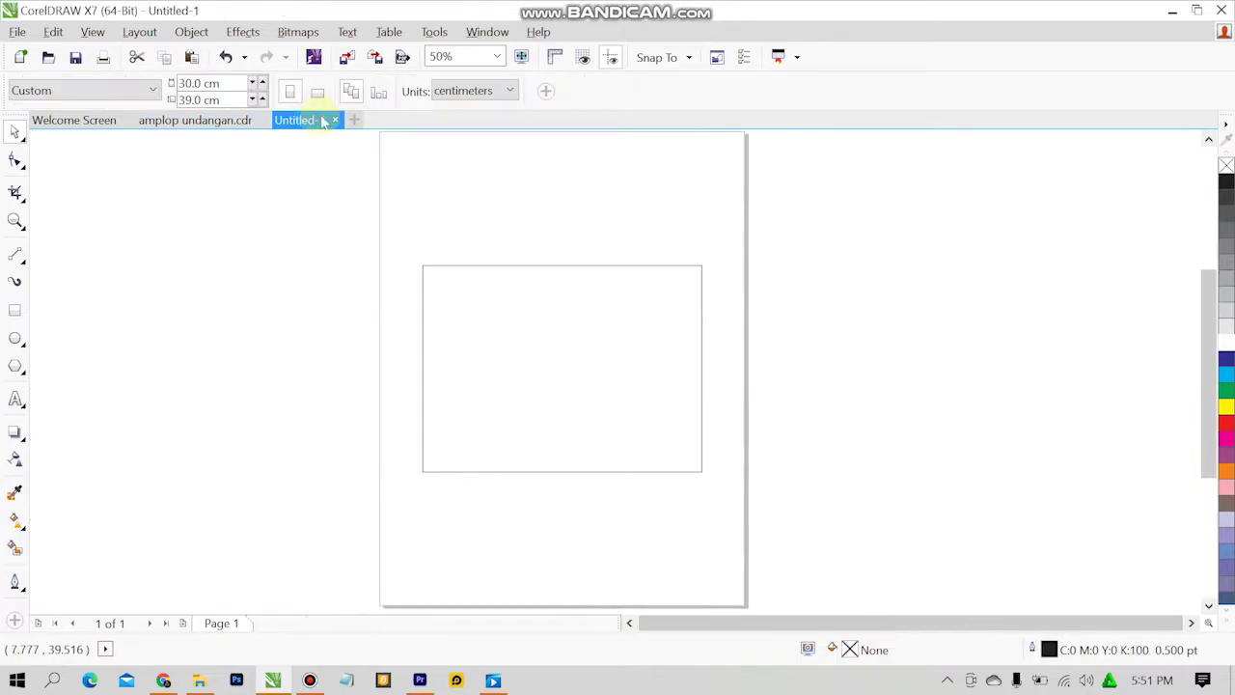
{"action": "left_click", "coordinate": [568, 351]}
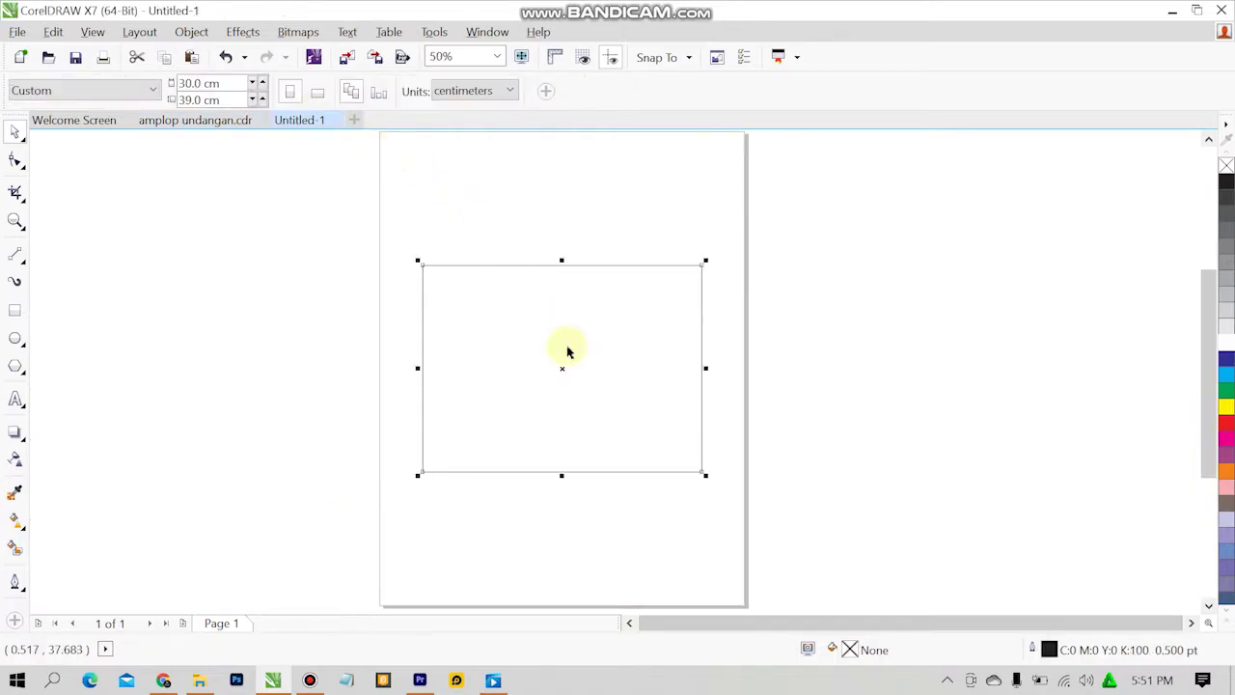
{"action": "left_click", "coordinate": [1227, 423]}
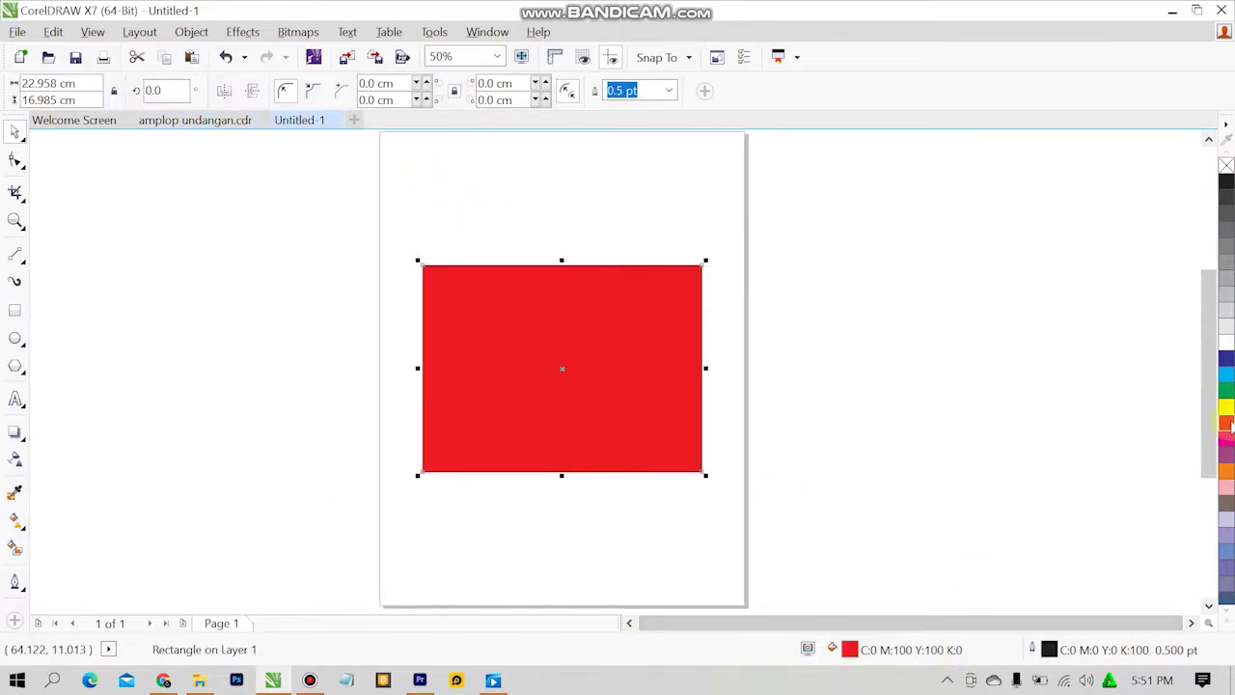
Darken the rectangle's fill to C24 M100 Y100 K0.
{"action": "double_click", "coordinate": [849, 650]}
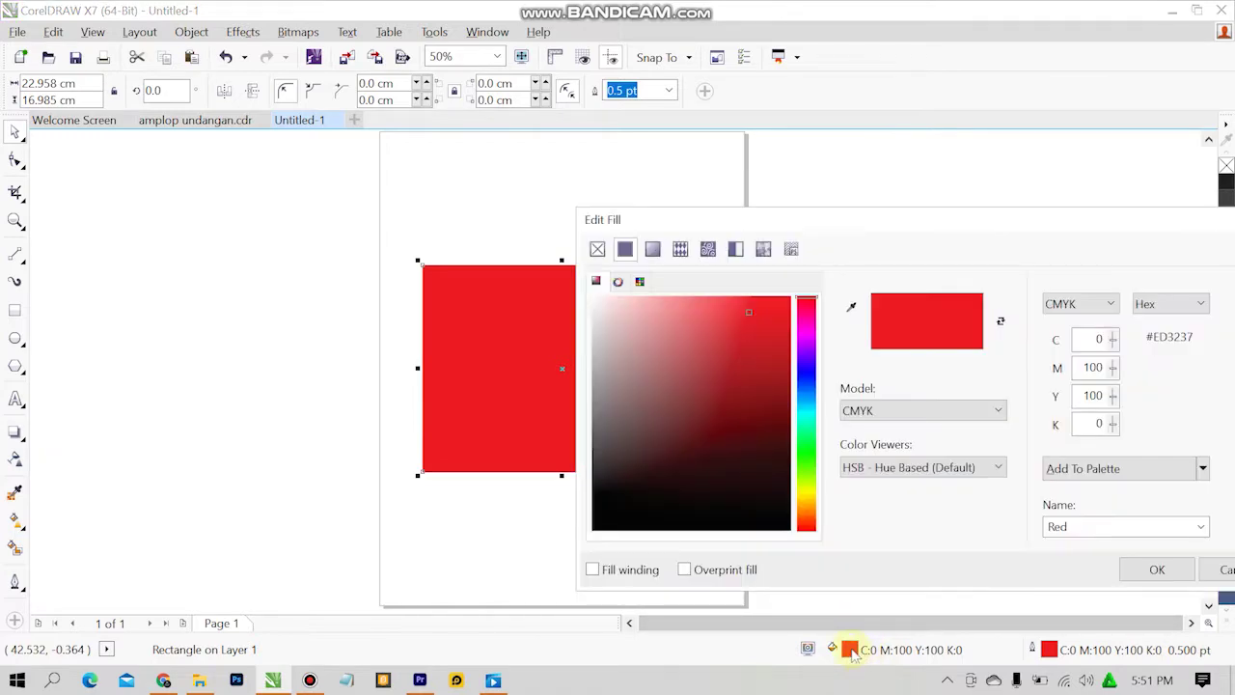
{"action": "left_click", "coordinate": [1108, 340]}
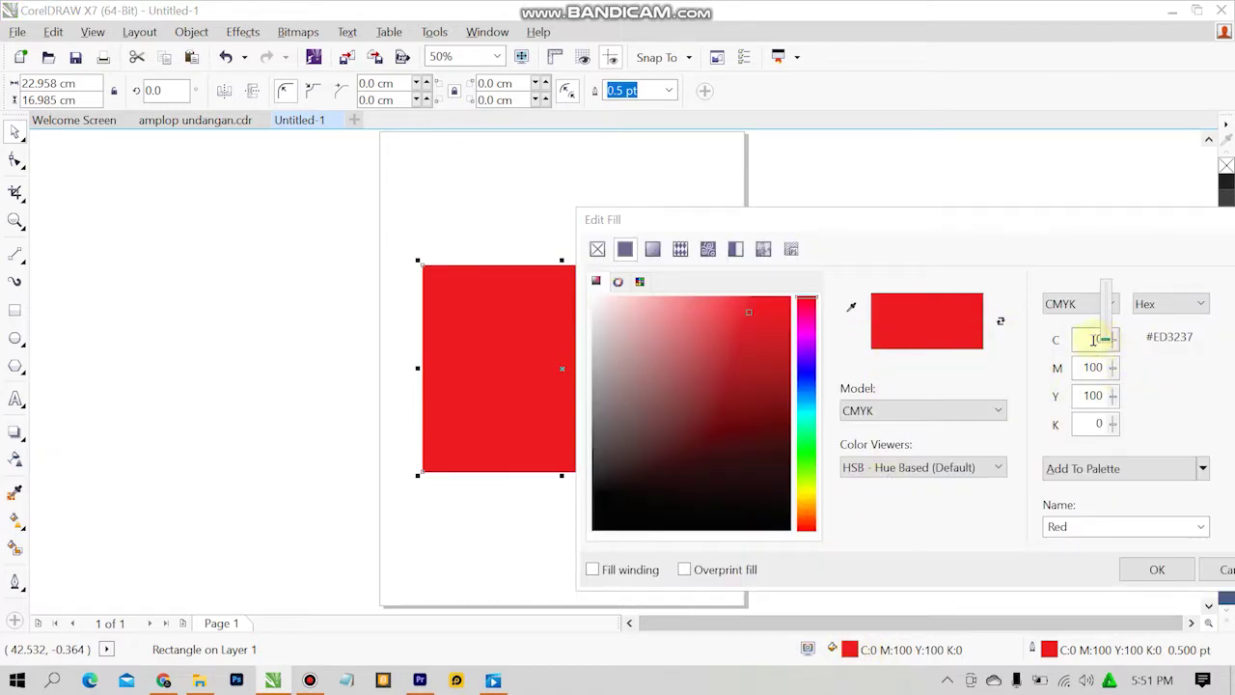
{"action": "left_click", "coordinate": [1099, 339]}
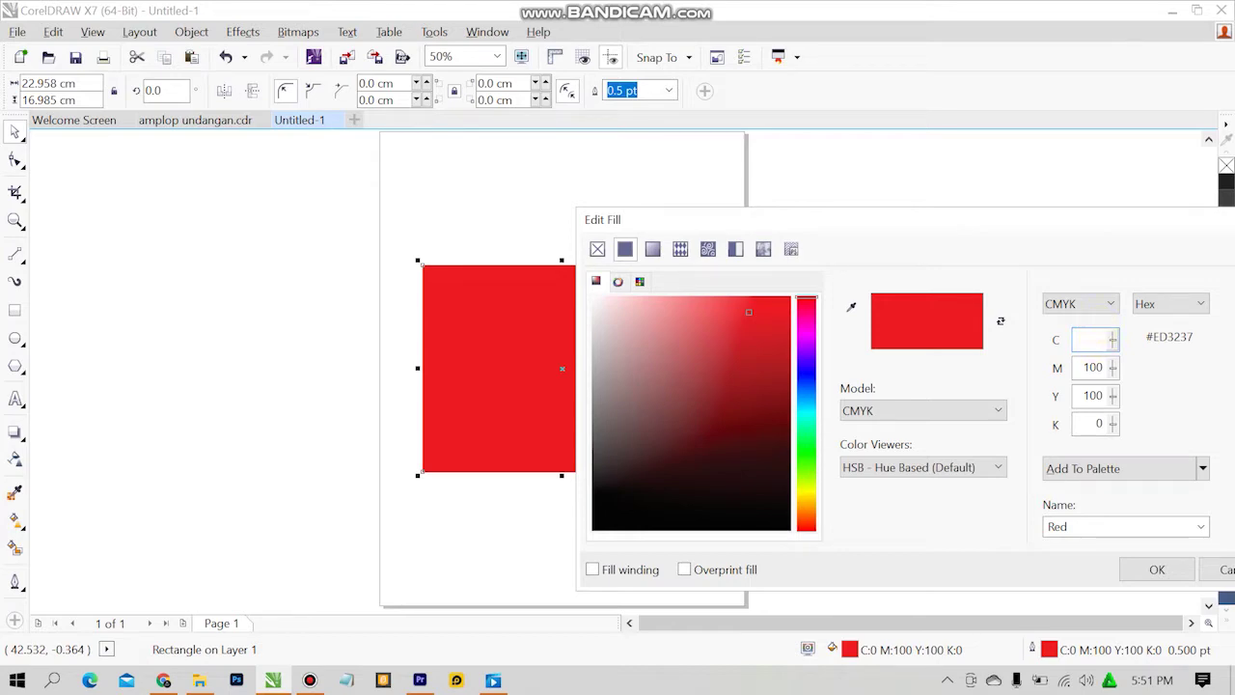
{"action": "left_click", "coordinate": [1105, 425]}
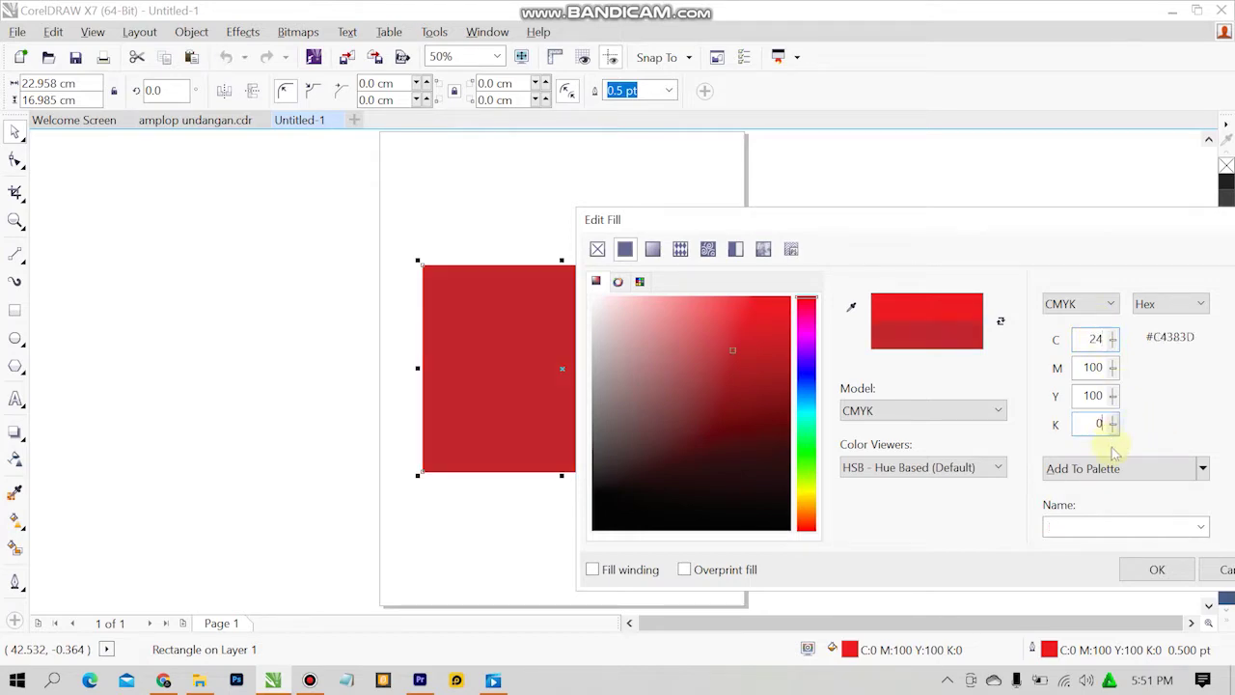
{"action": "key", "text": "Return"}
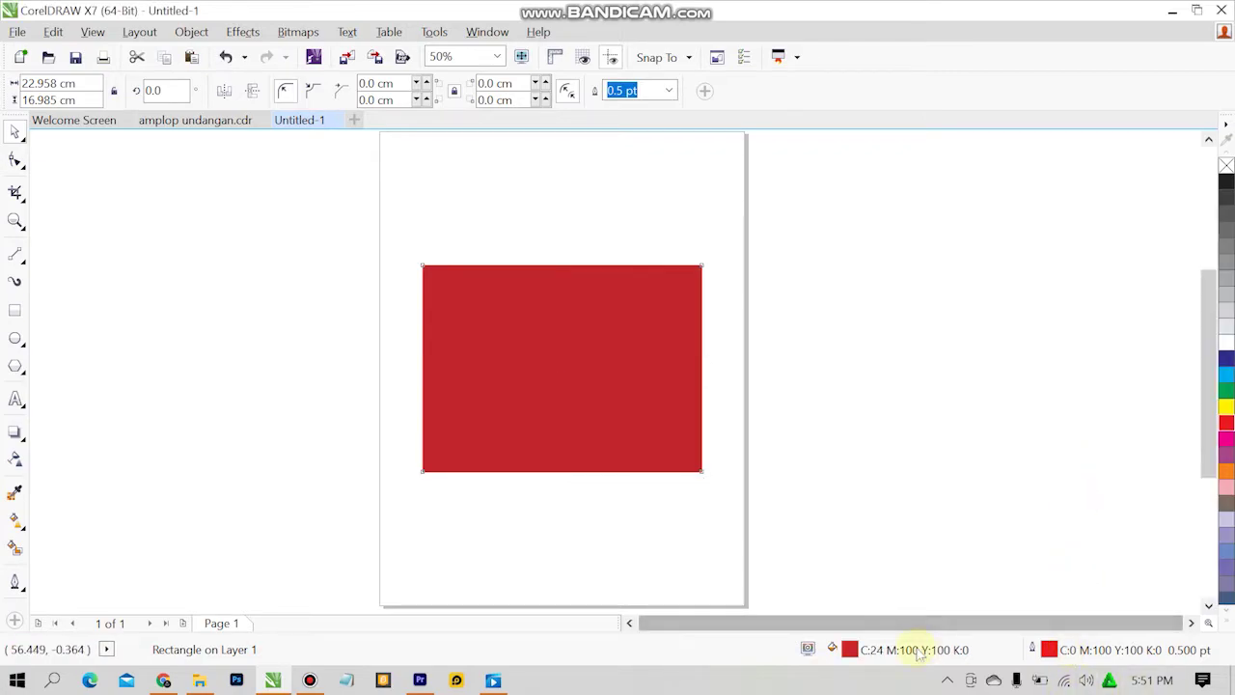
{"action": "double_click", "coordinate": [1048, 649]}
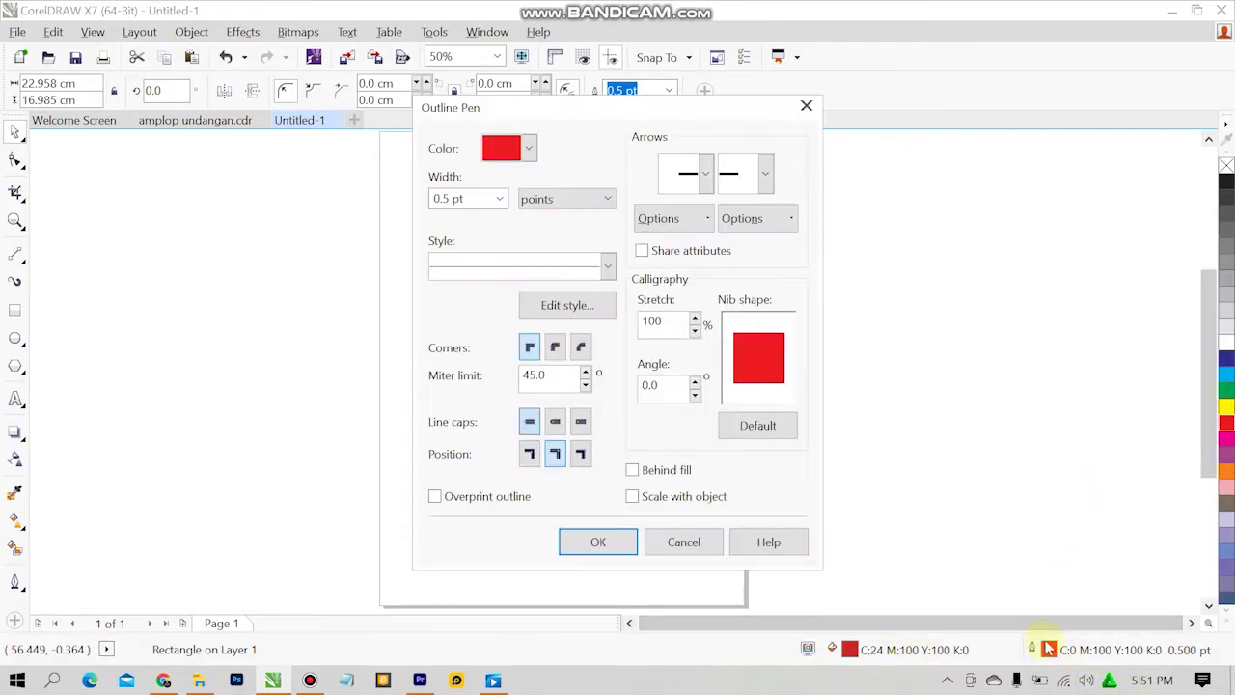
Set the red rectangle's outline to None.
{"action": "left_click", "coordinate": [528, 147]}
{"action": "left_click", "coordinate": [1196, 661]}
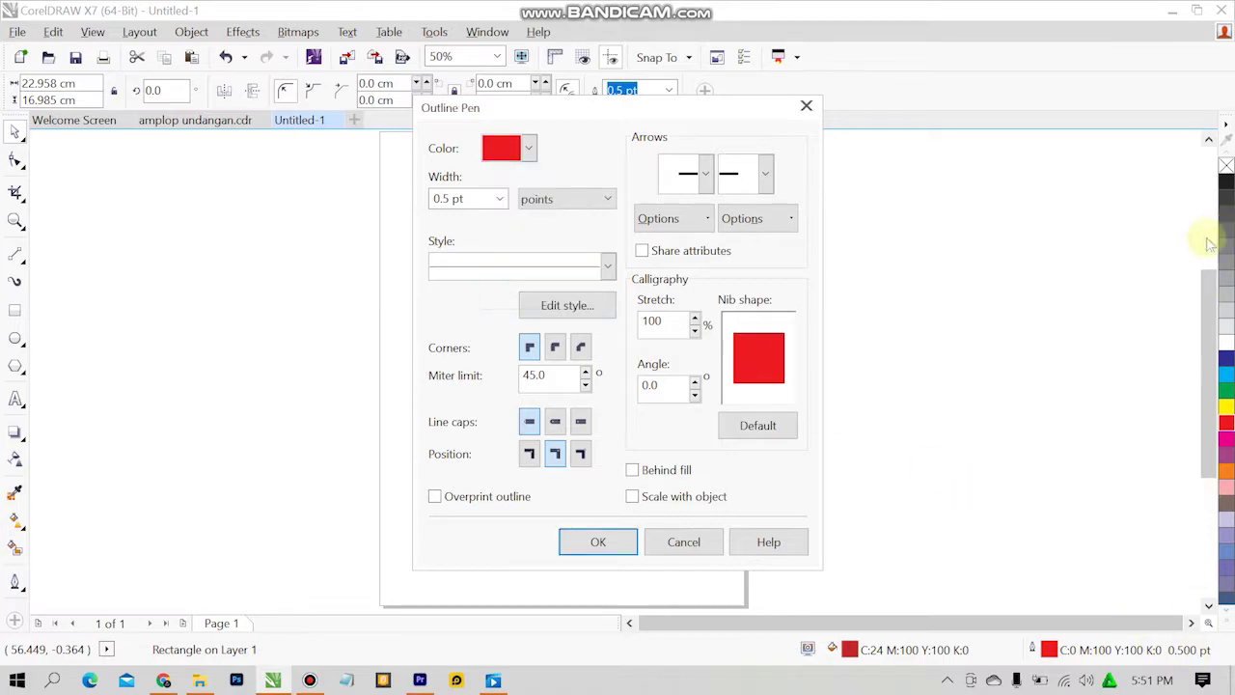
{"action": "left_click", "coordinate": [598, 541]}
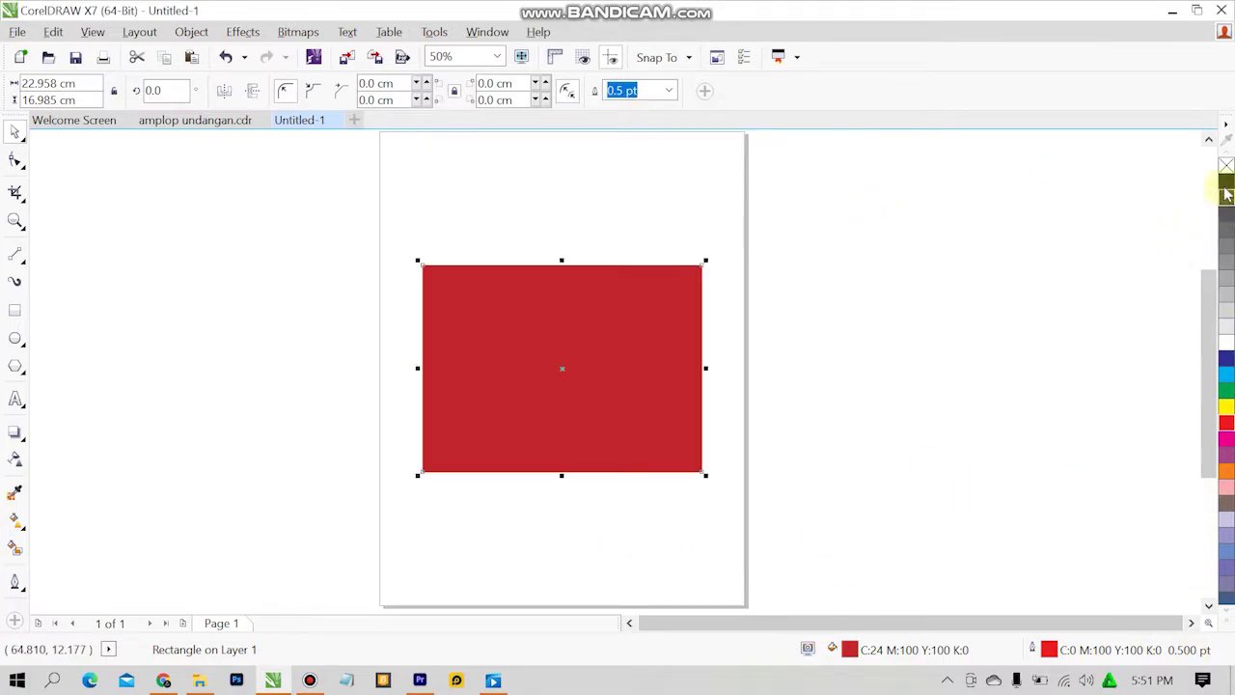
{"action": "left_click", "coordinate": [907, 220]}
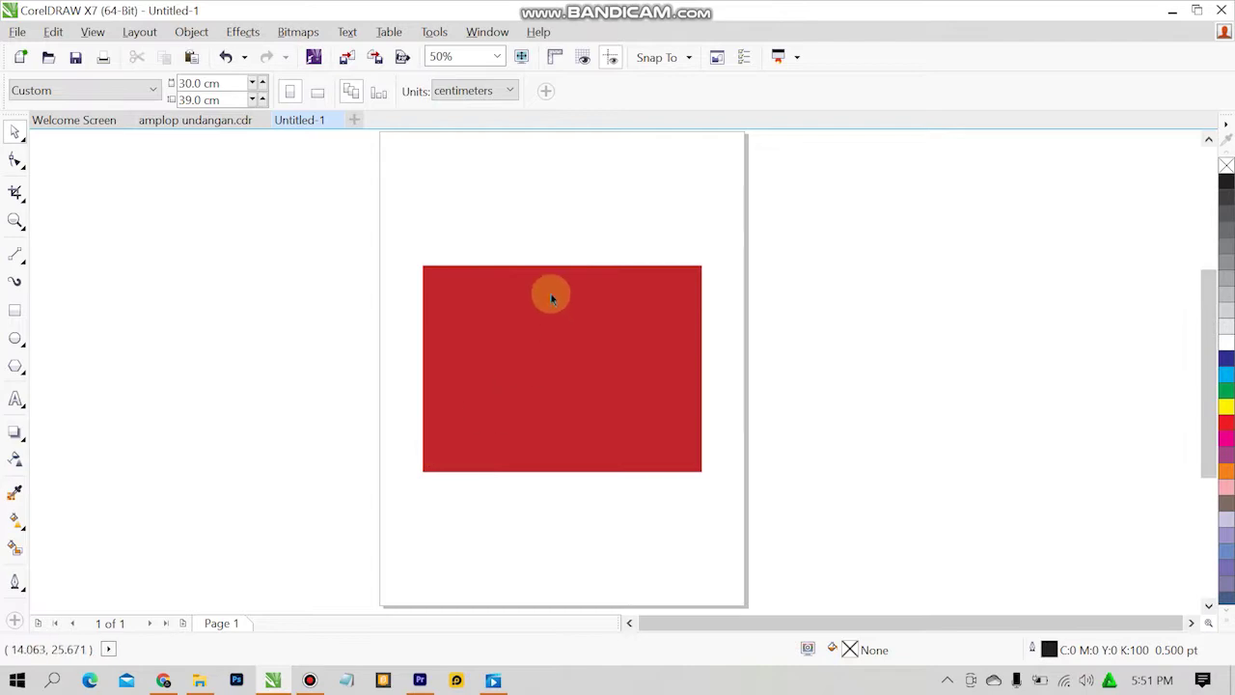
Compare with the envelope design and undo an accidental upward move of the rectangle.
{"action": "left_click", "coordinate": [236, 120]}
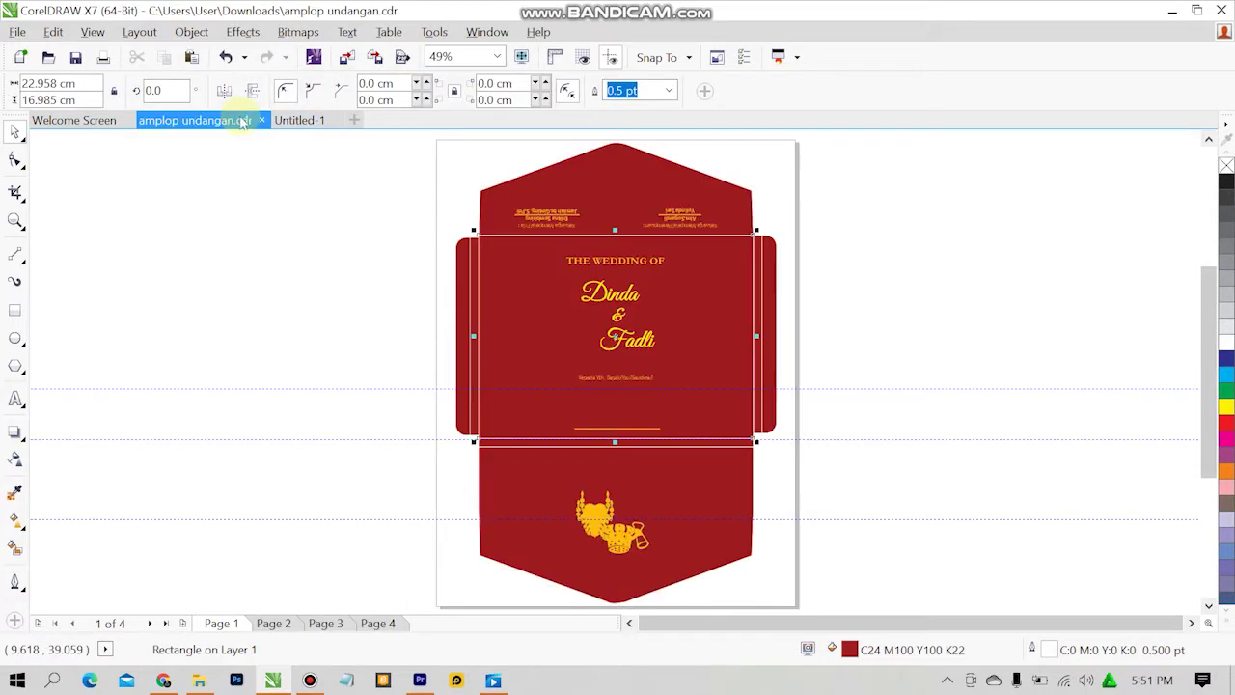
{"action": "left_click", "coordinate": [278, 174]}
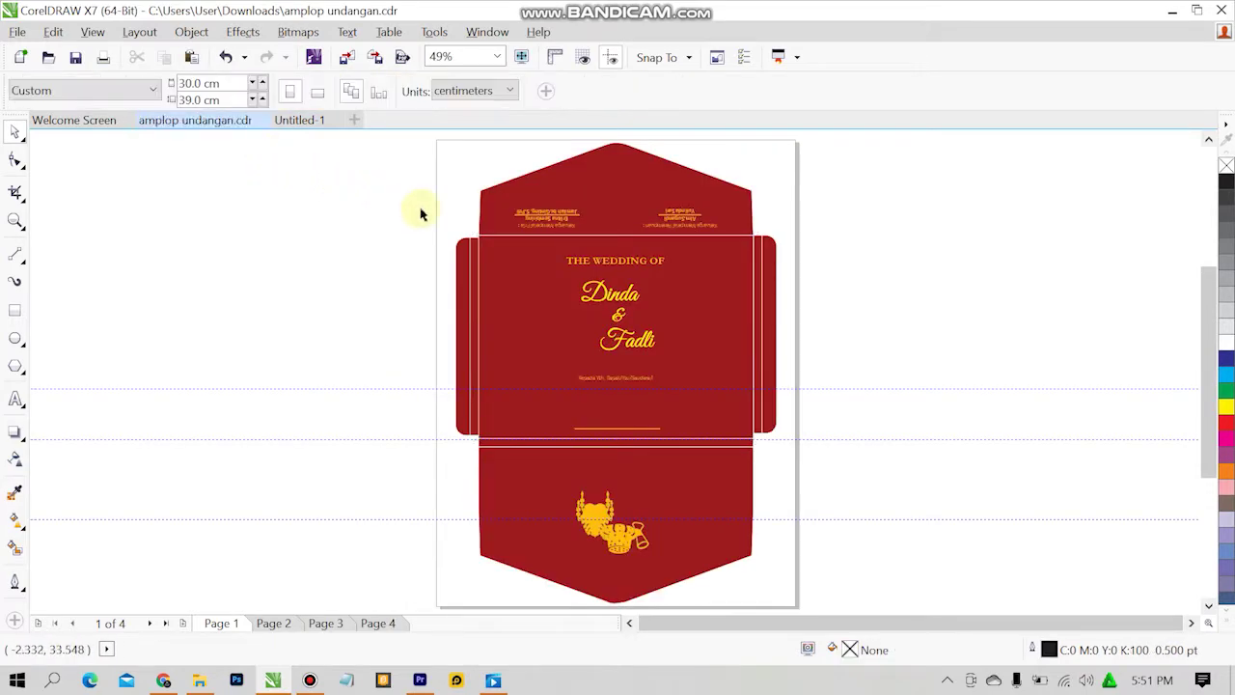
{"action": "left_click", "coordinate": [318, 120]}
{"action": "left_click_drag", "start_coordinate": [612, 381], "coordinate": [611, 337]}
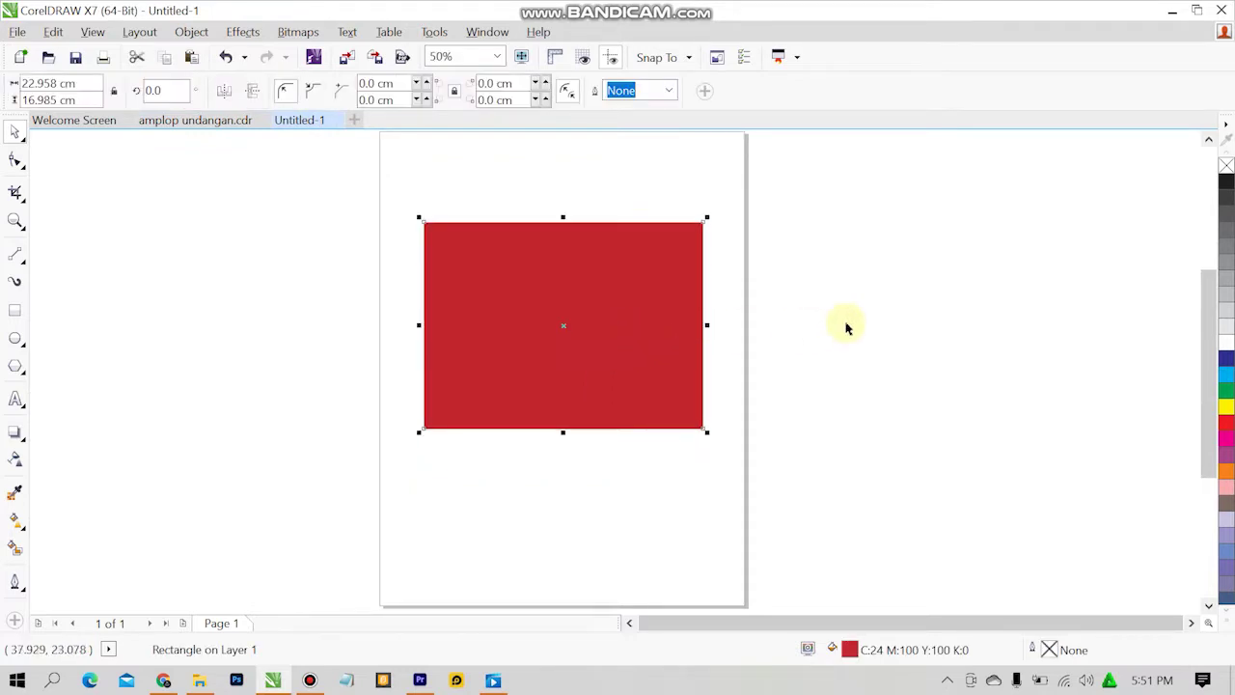
{"action": "key", "text": "ctrl+z"}
Duplicate the red rectangle and shrink the copy into a 0.631 cm strip on its left edge.
{"action": "left_click", "coordinate": [841, 326]}
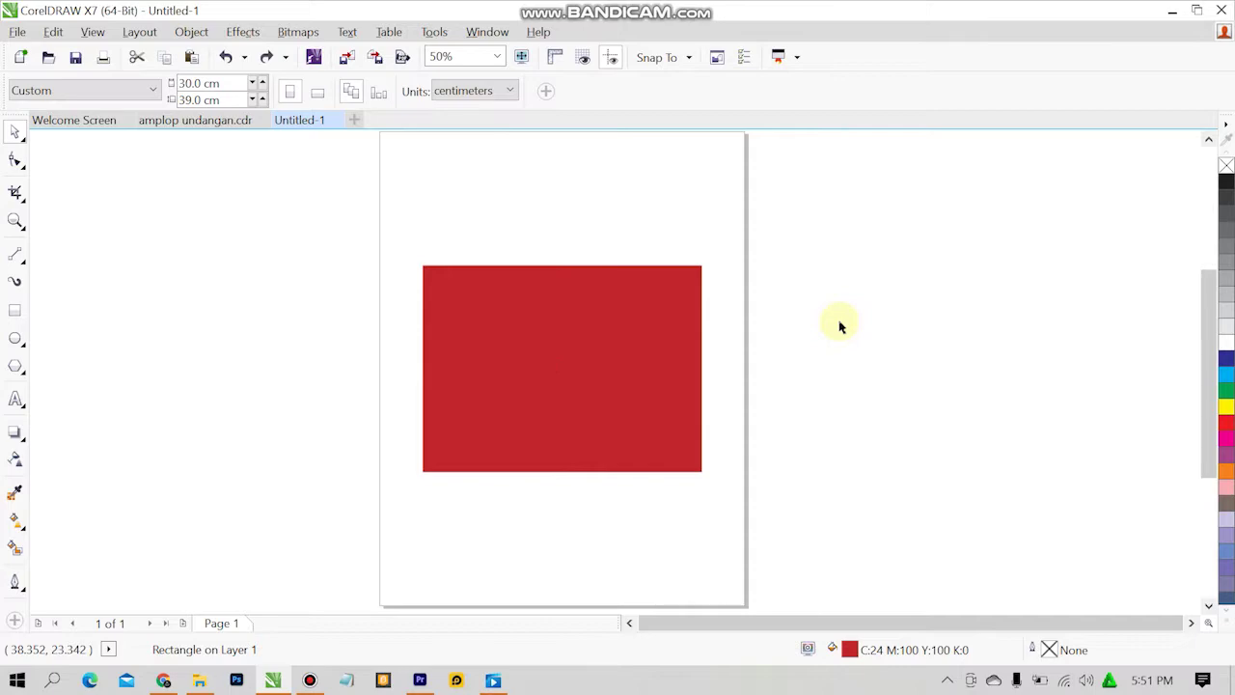
{"action": "left_click", "coordinate": [206, 119]}
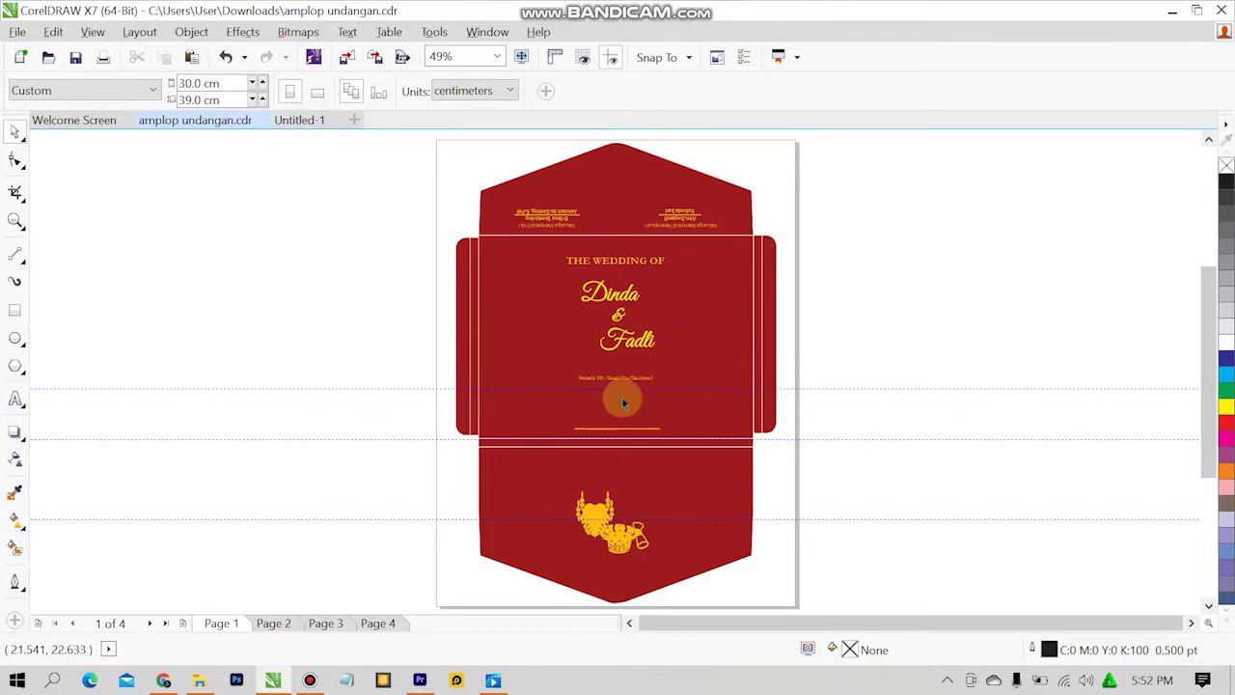
{"action": "left_click", "coordinate": [311, 122]}
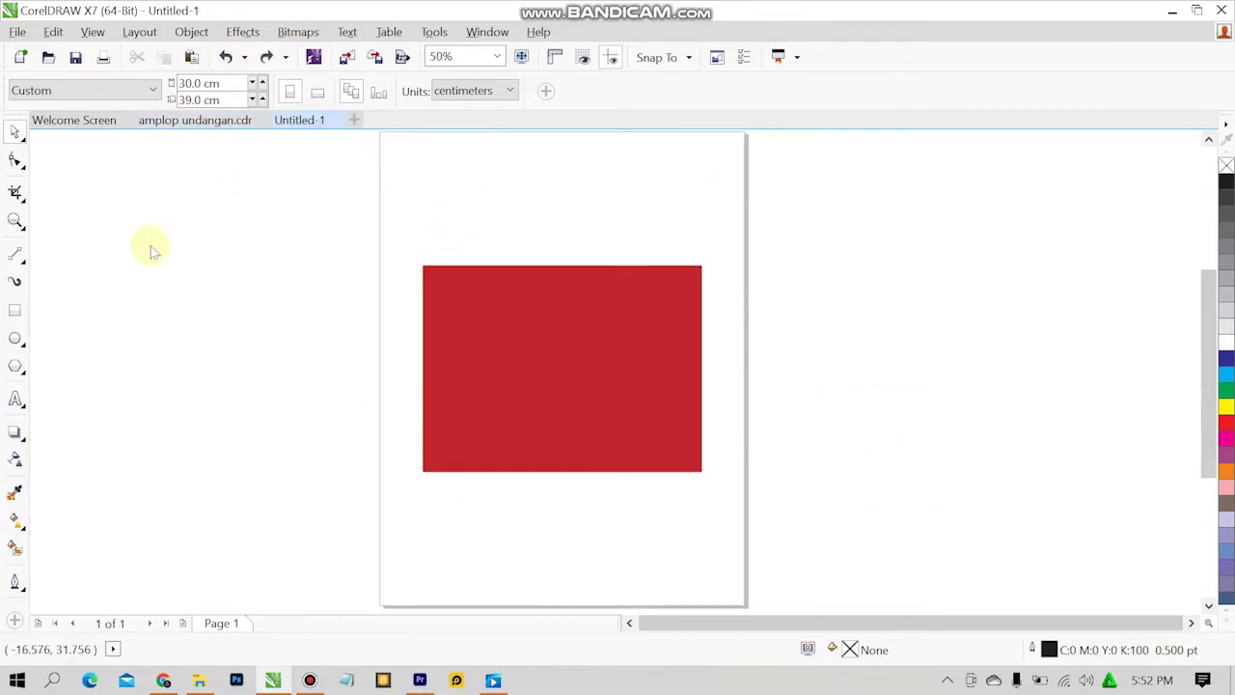
{"action": "left_click", "coordinate": [486, 324]}
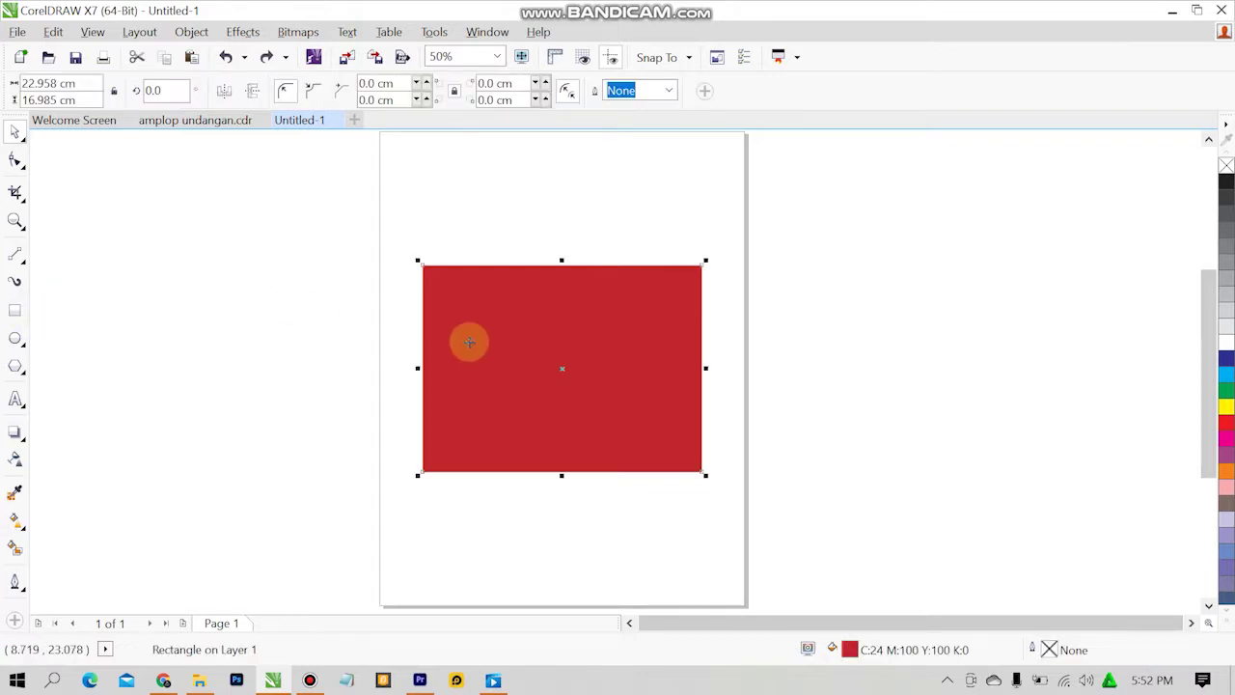
{"action": "mouse_move", "coordinate": [543, 389]}
{"action": "left_mouse_down"}
{"action": "mouse_move", "coordinate": [560, 368]}
{"action": "mouse_move", "coordinate": [281, 375]}
{"action": "left_mouse_up"}
{"action": "right_click", "coordinate": [281, 376]}
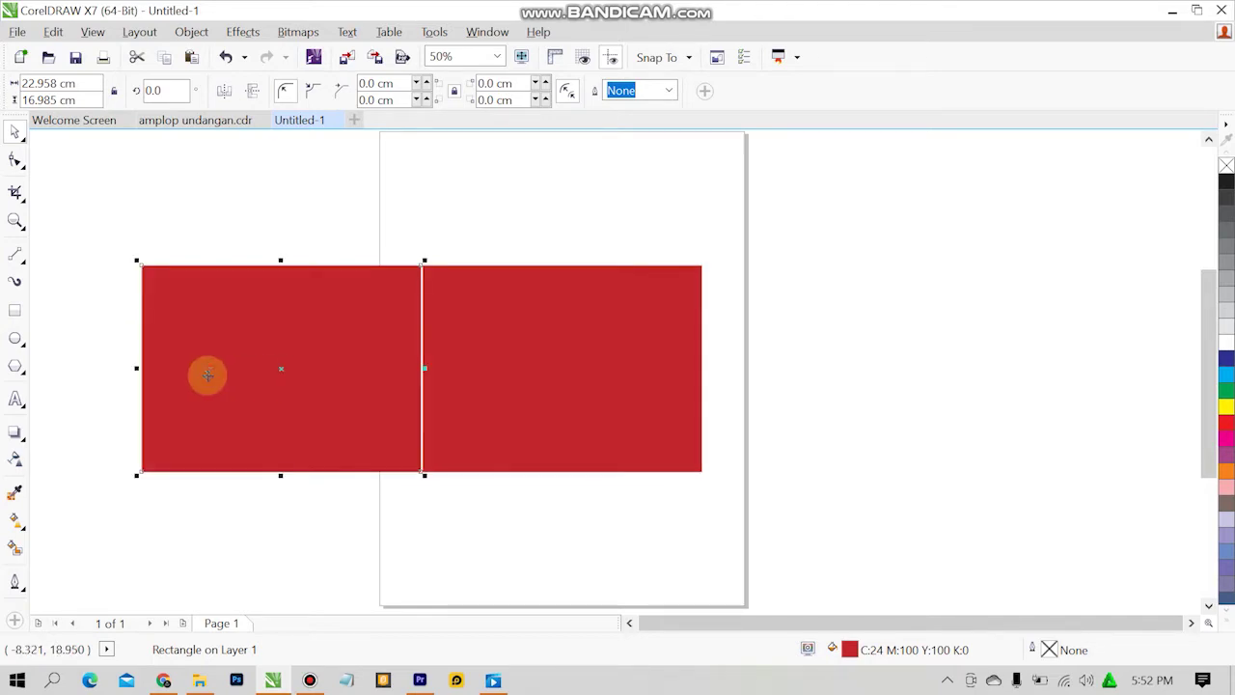
{"action": "left_click_drag", "start_coordinate": [137, 369], "coordinate": [234, 373]}
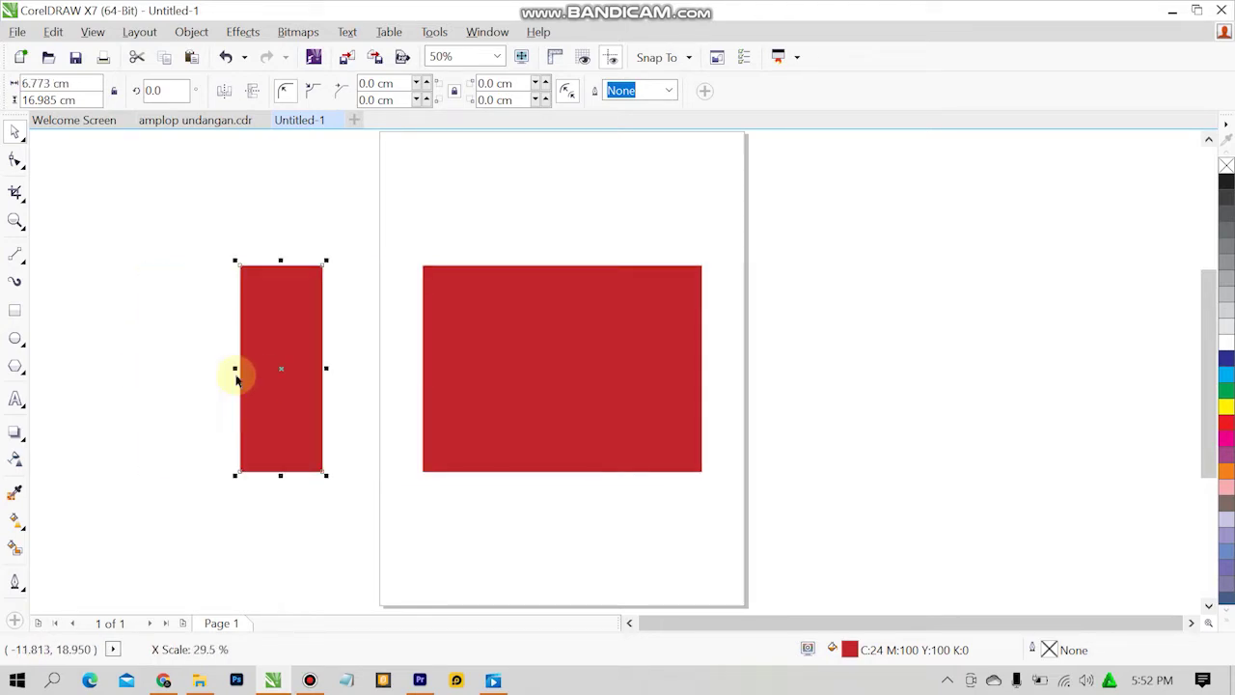
{"action": "key", "text": "ctrl+z"}
{"action": "left_click_drag", "start_coordinate": [137, 368], "coordinate": [406, 400]}
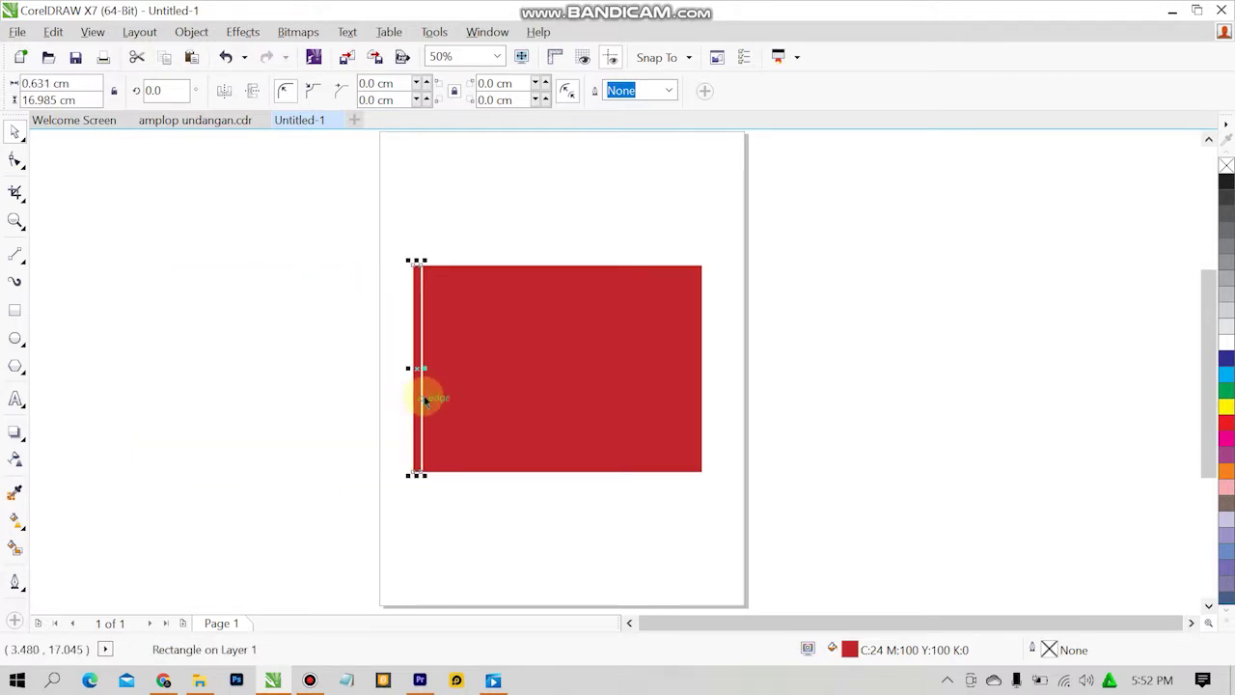
Place a copy of the thin strip along the rectangle's right edge.
{"action": "left_click", "coordinate": [424, 370]}
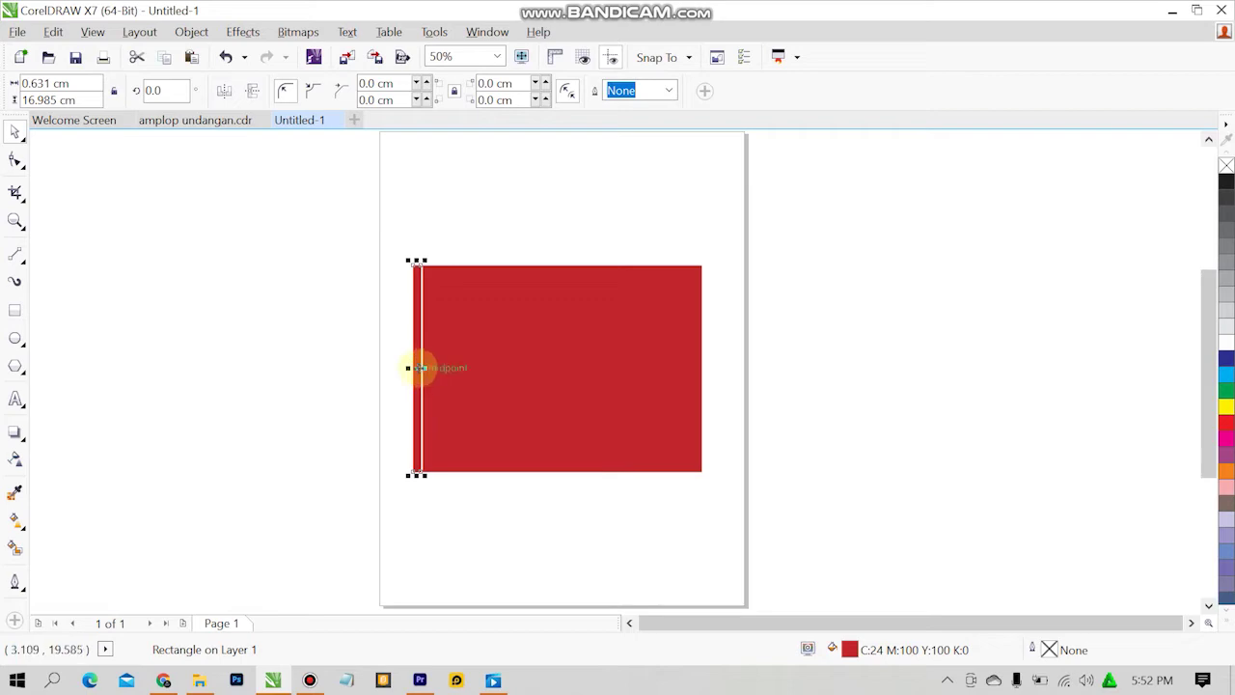
{"action": "left_click_drag", "start_coordinate": [419, 367], "coordinate": [708, 365]}
{"action": "left_click", "coordinate": [827, 307]}
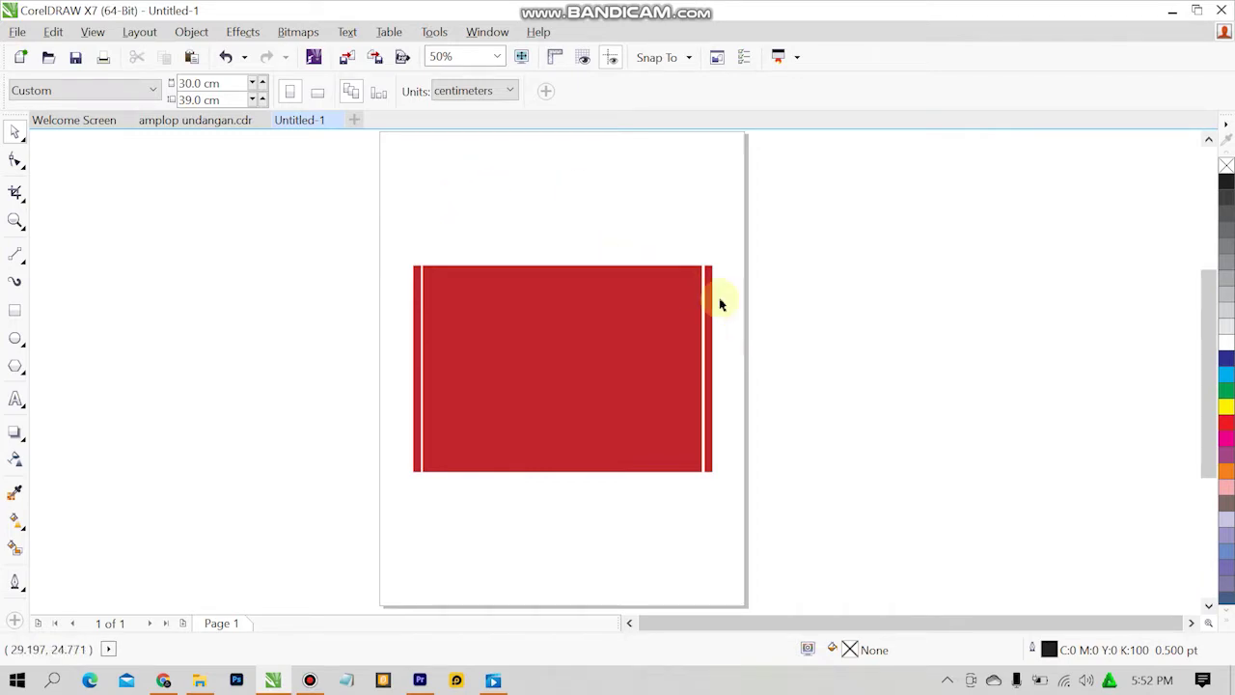
{"action": "left_click", "coordinate": [692, 276]}
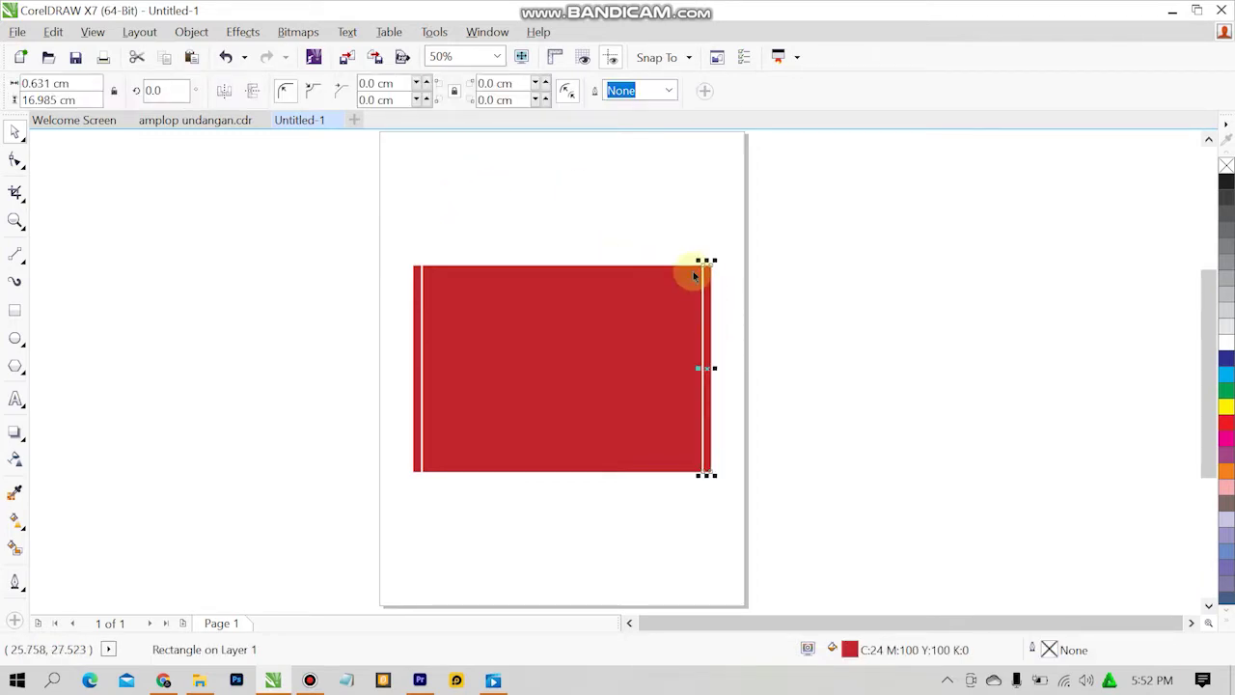
{"action": "left_click", "coordinate": [761, 245]}
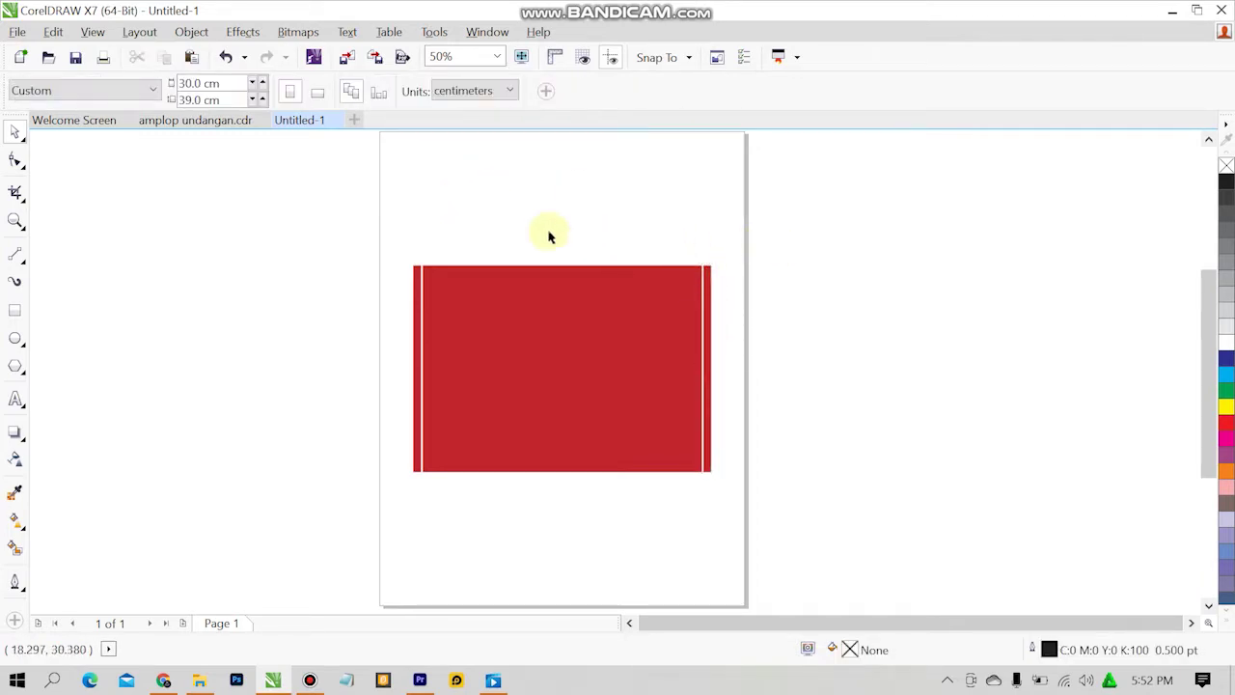
{"action": "left_click", "coordinate": [240, 122]}
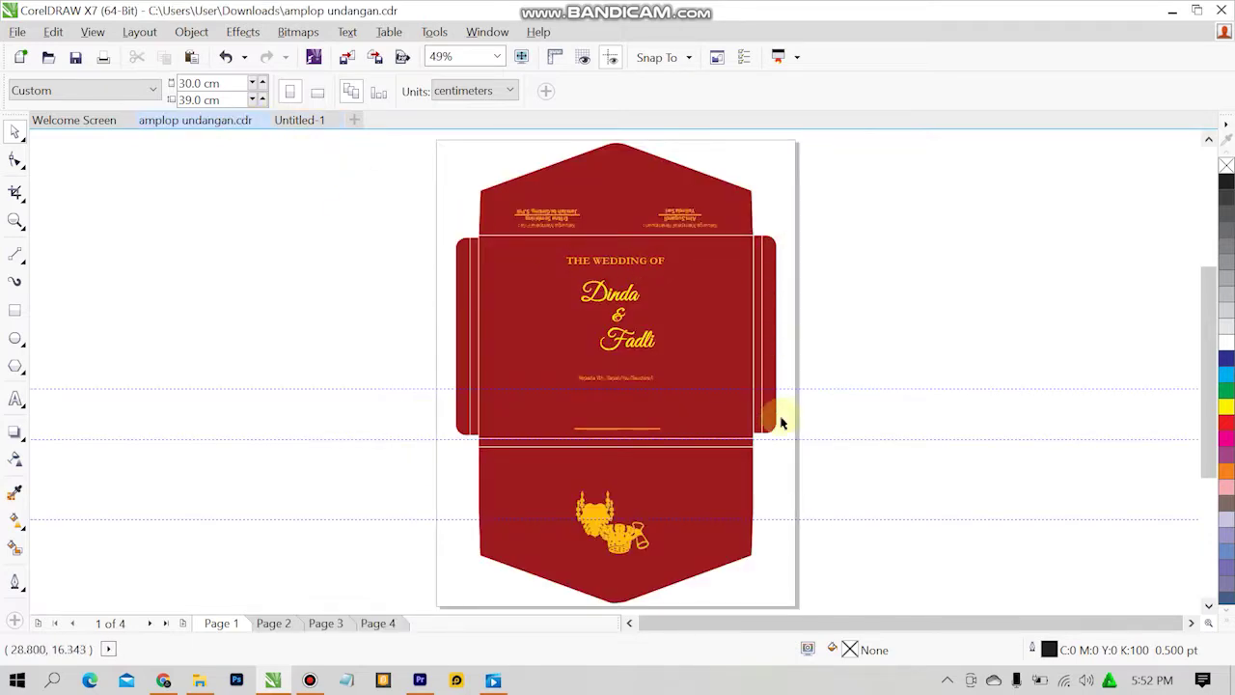
{"action": "left_click", "coordinate": [320, 118]}
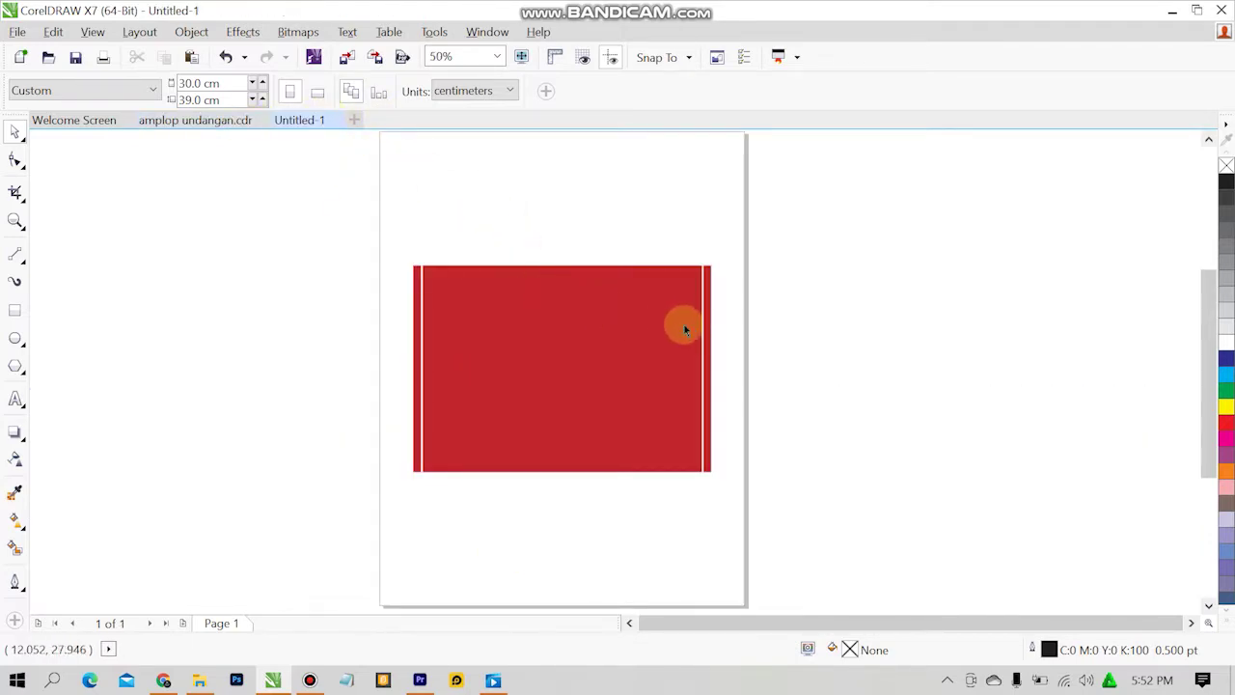
Widen the left strip to about 1.48 cm and round its corners.
{"action": "left_click", "coordinate": [417, 321]}
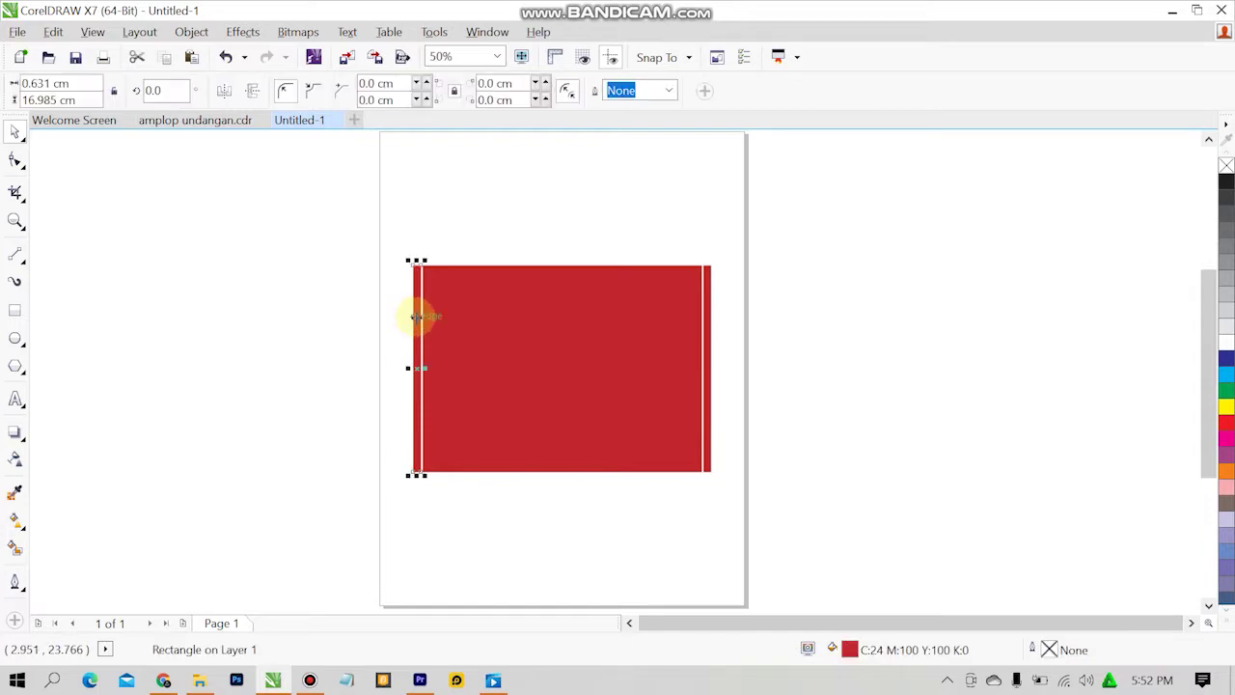
{"action": "mouse_move", "coordinate": [416, 337]}
{"action": "left_mouse_down"}
{"action": "mouse_move", "coordinate": [415, 348]}
{"action": "mouse_move", "coordinate": [408, 340]}
{"action": "left_mouse_up"}
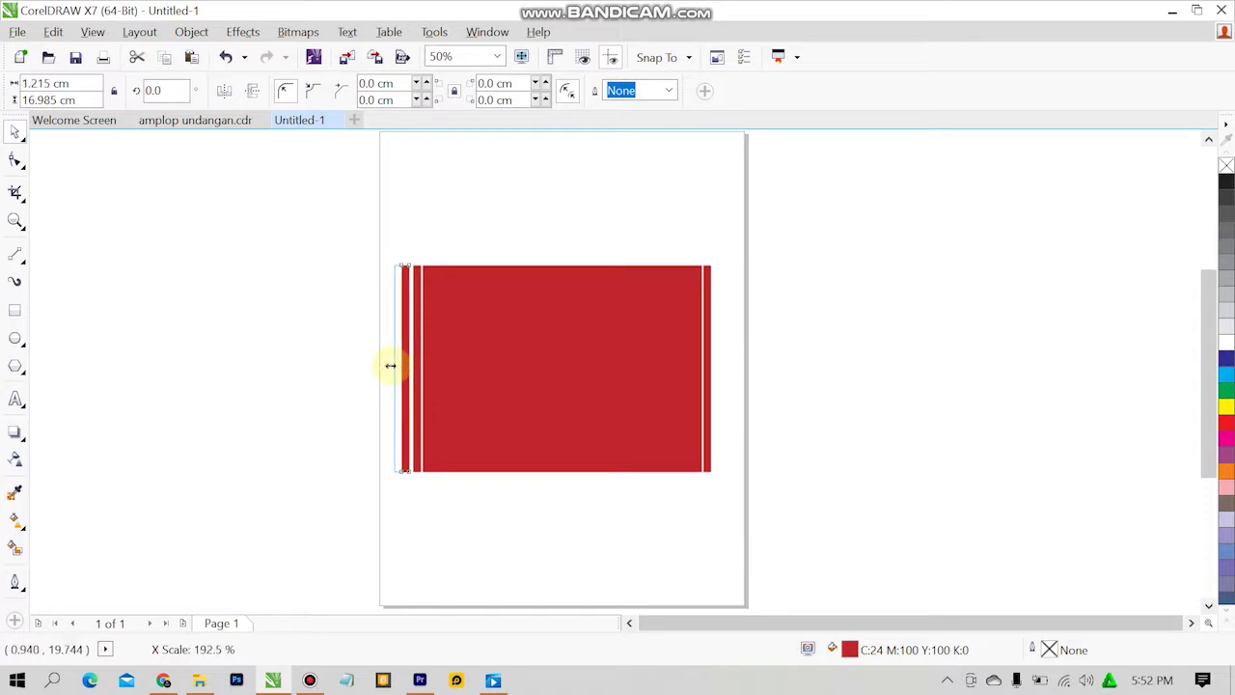
{"action": "left_click_drag", "start_coordinate": [390, 366], "coordinate": [386, 365]}
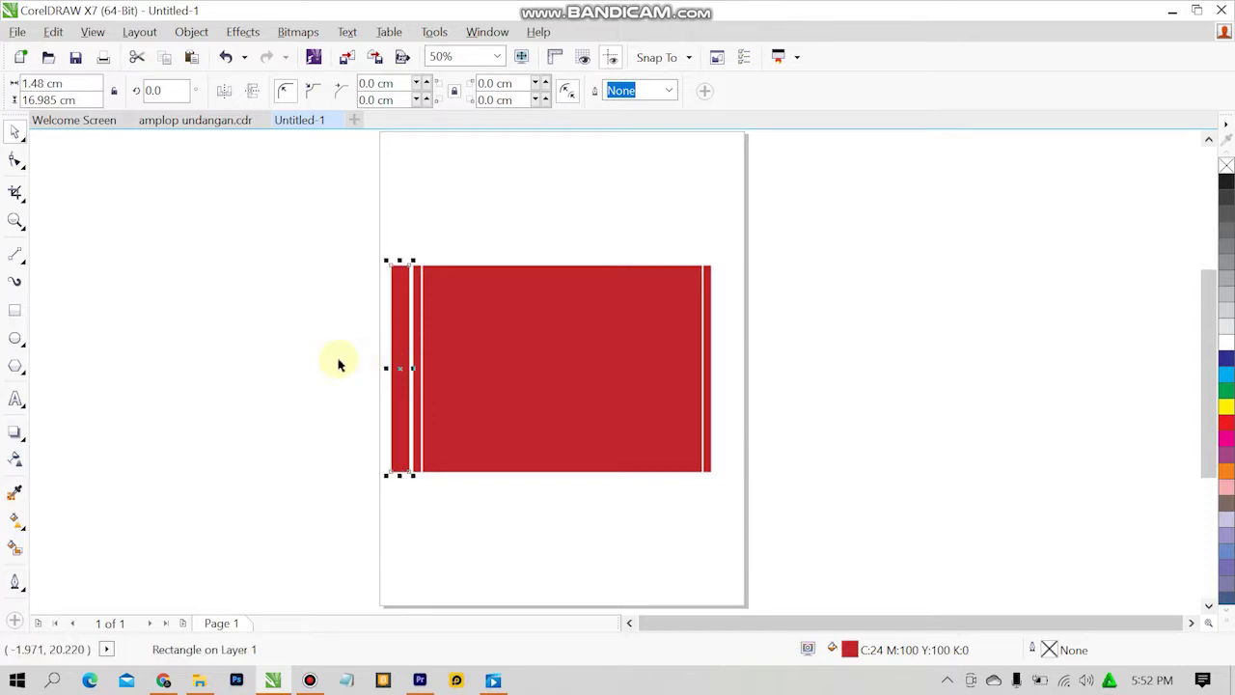
{"action": "left_click", "coordinate": [16, 159]}
{"action": "left_click_drag", "start_coordinate": [392, 271], "coordinate": [405, 280]}
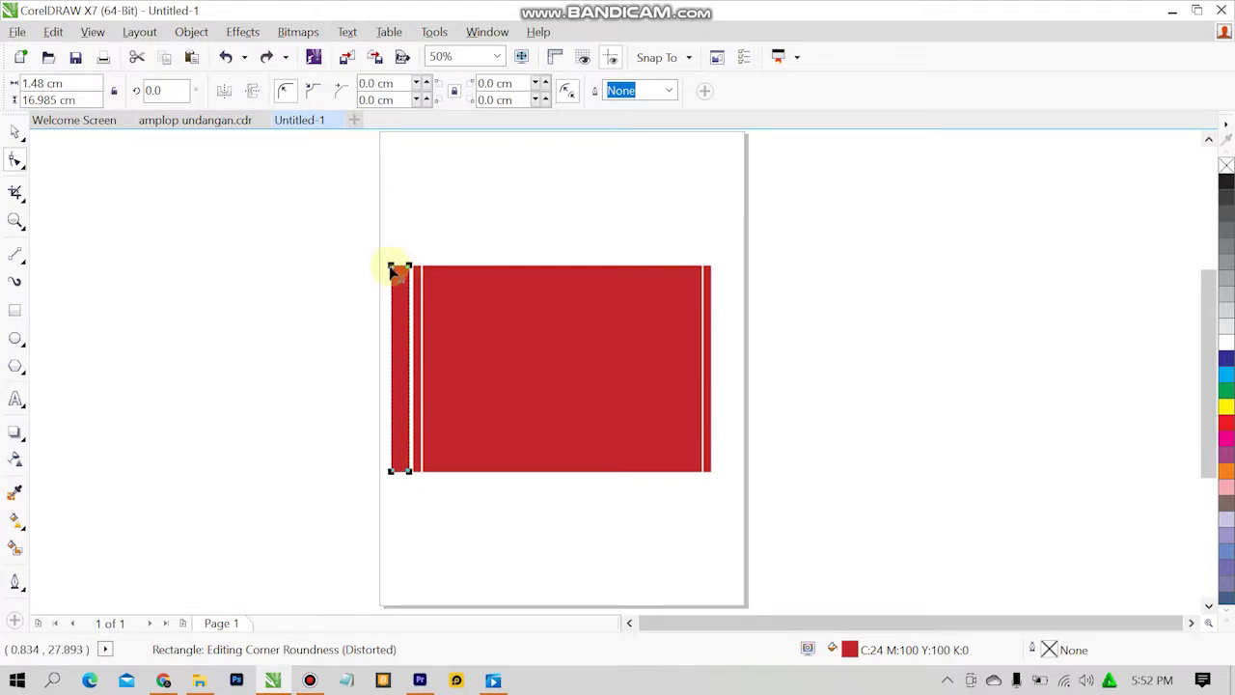
{"action": "left_click_drag", "start_coordinate": [394, 271], "coordinate": [396, 276]}
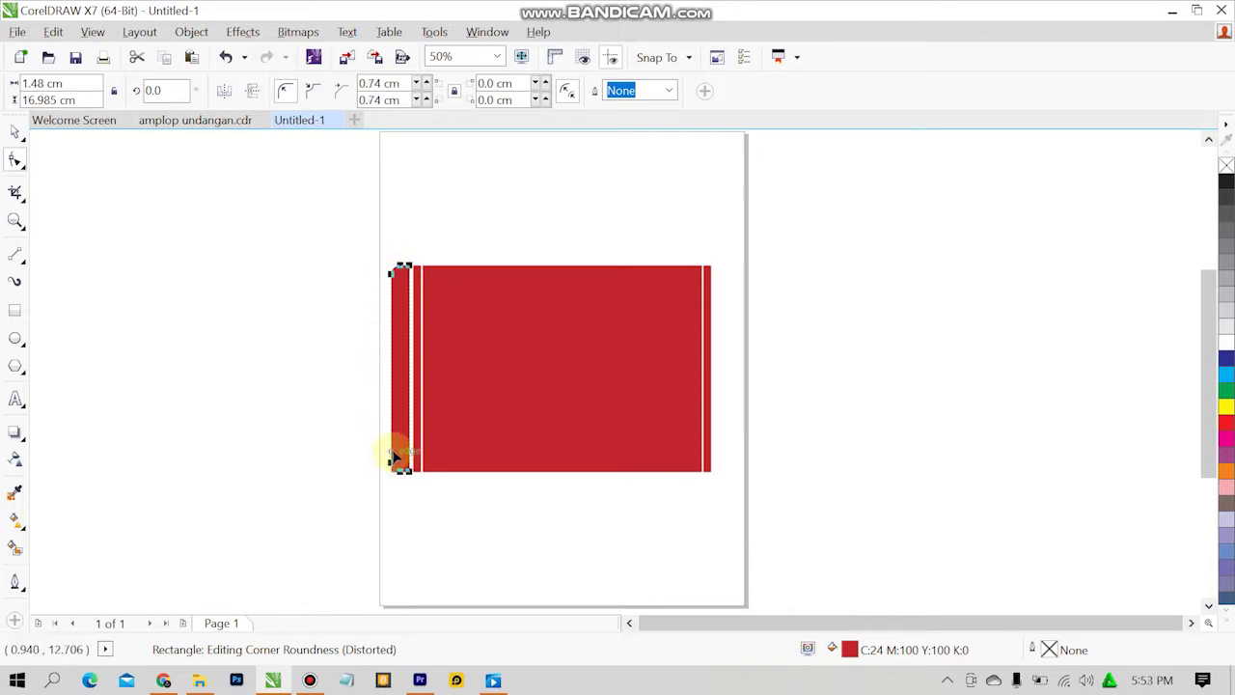
{"action": "left_click", "coordinate": [16, 131]}
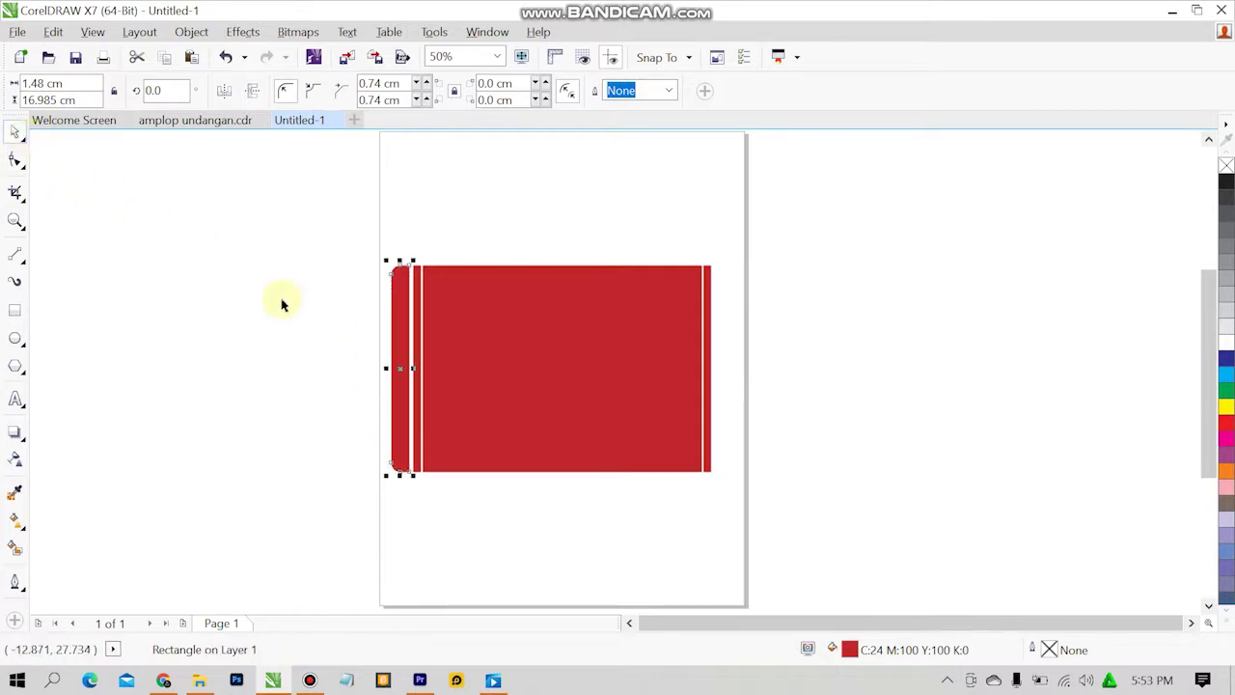
{"action": "left_click", "coordinate": [279, 301]}
Copy the rounded piece to the body's right end and mirror it horizontally.
{"action": "left_click", "coordinate": [395, 325]}
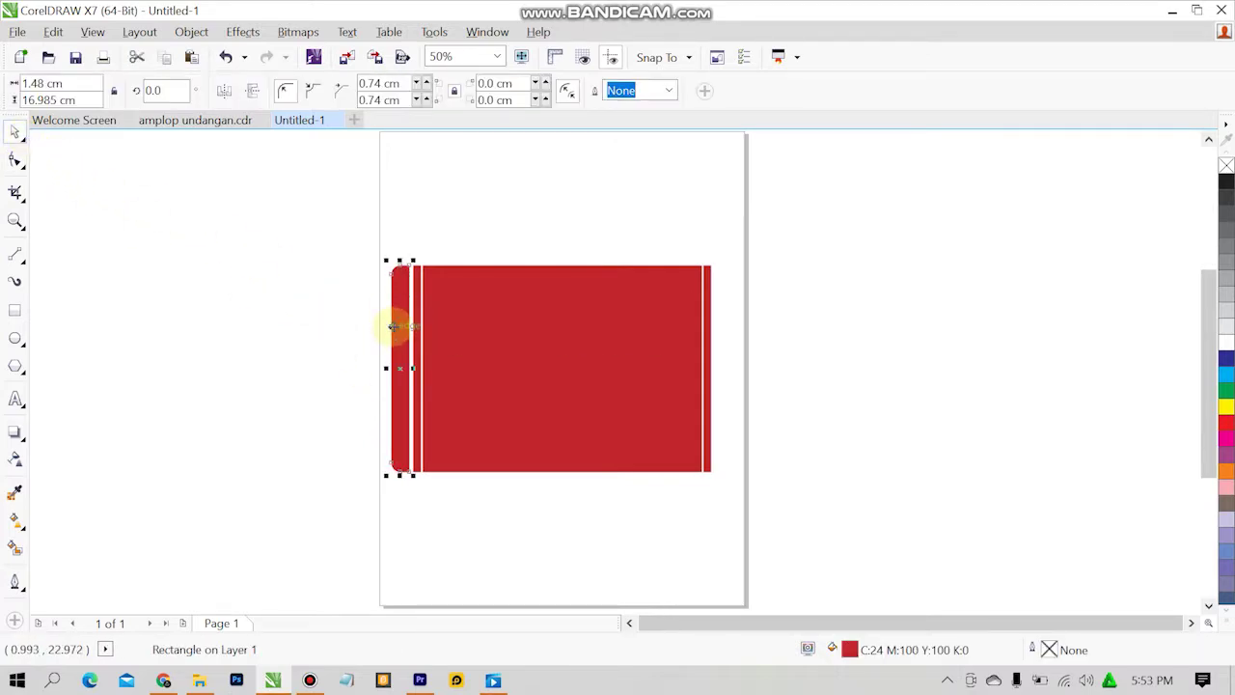
{"action": "left_click_drag", "start_coordinate": [400, 368], "coordinate": [726, 375]}
{"action": "left_click", "coordinate": [224, 90]}
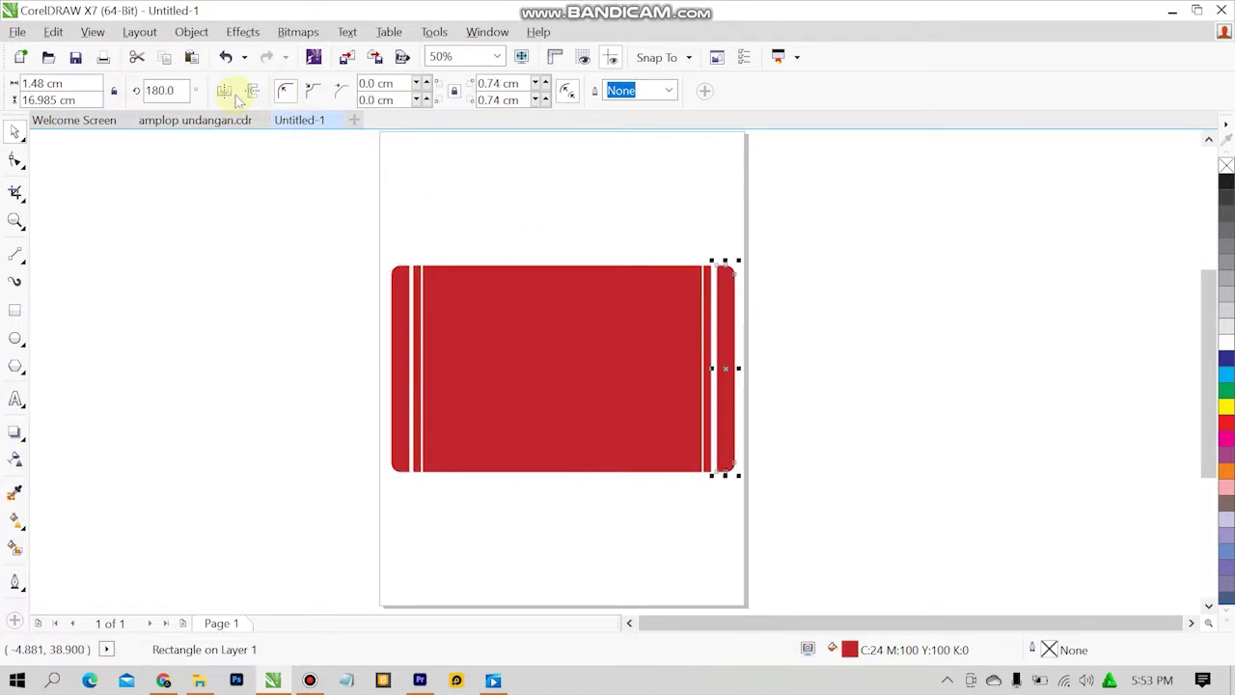
{"action": "left_click", "coordinate": [235, 94]}
{"action": "left_click", "coordinate": [235, 95]}
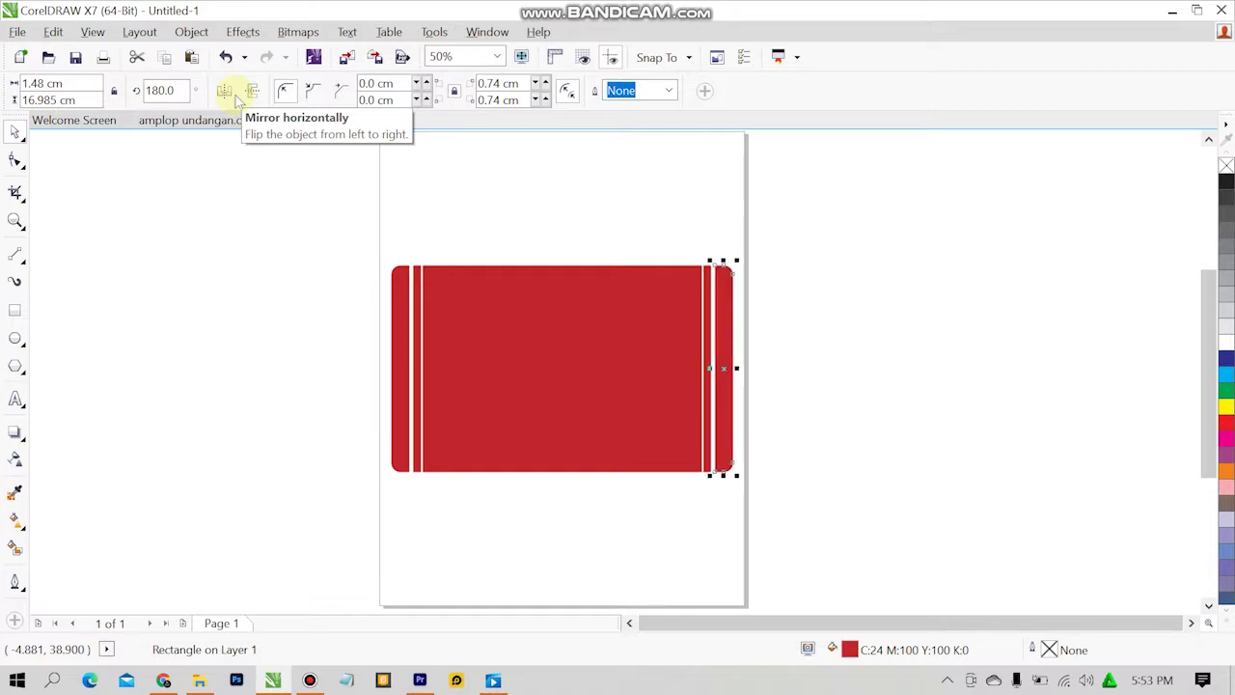
{"action": "left_click", "coordinate": [226, 237]}
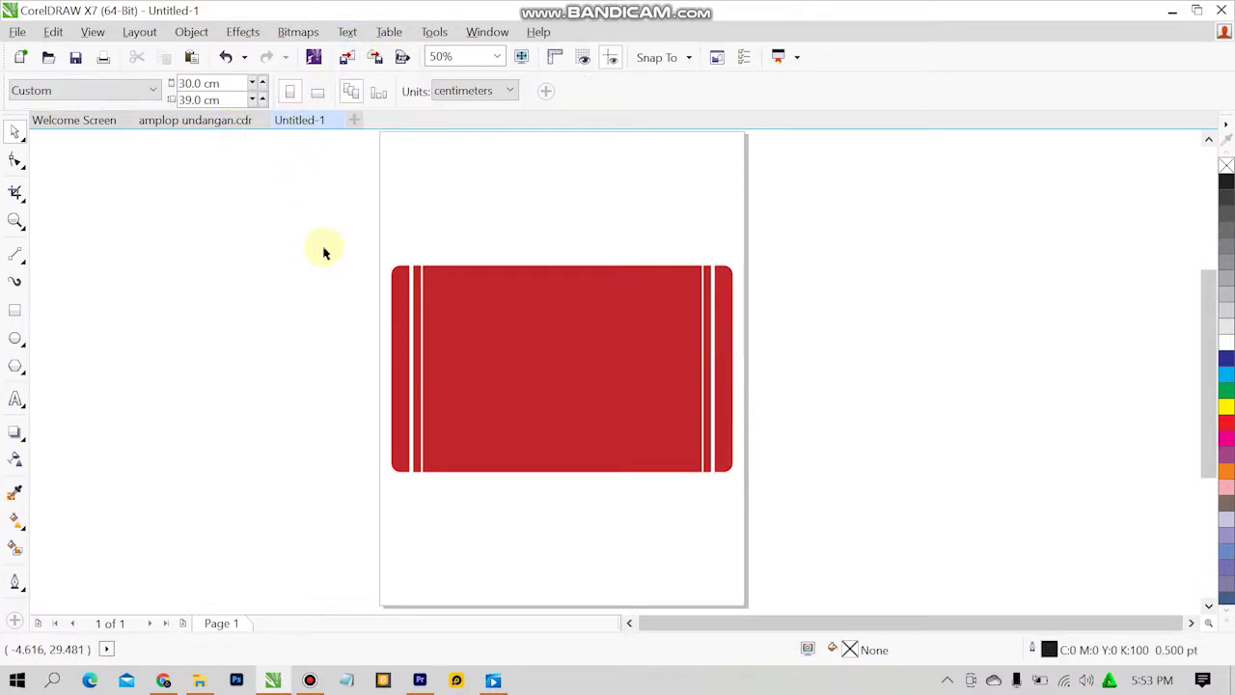
{"action": "left_click", "coordinate": [206, 122]}
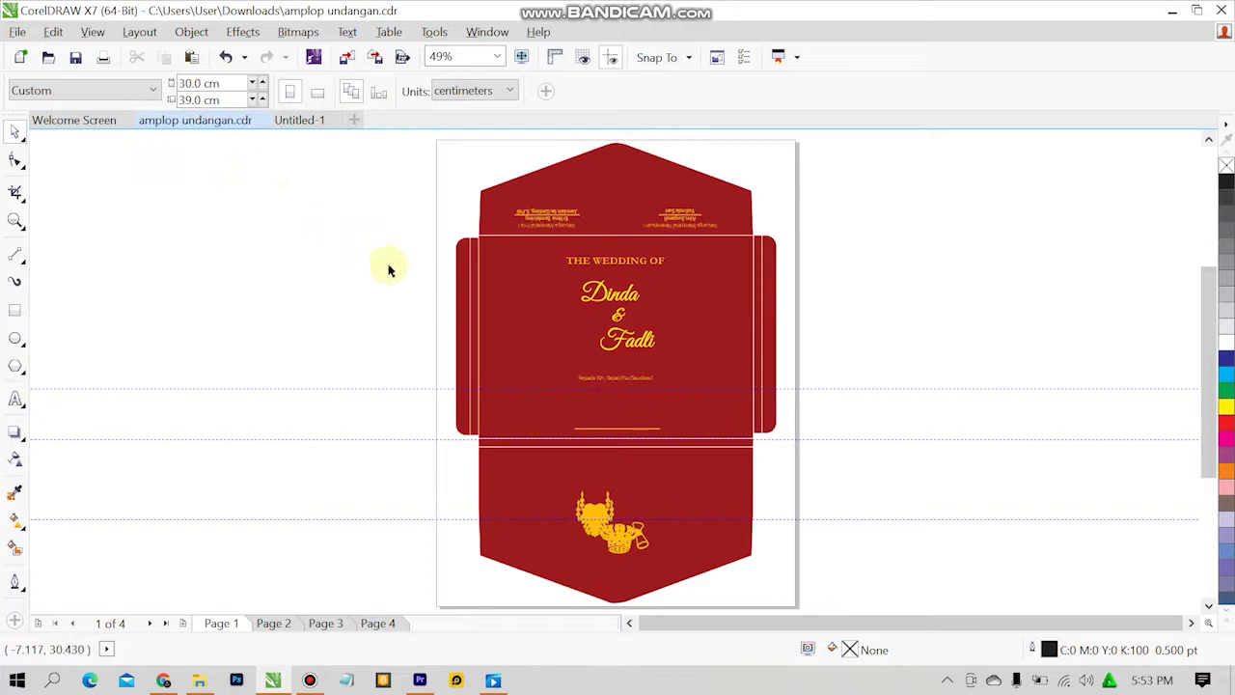
Shift the rounded left end piece to close its gap with the red body.
{"action": "left_click", "coordinate": [289, 121]}
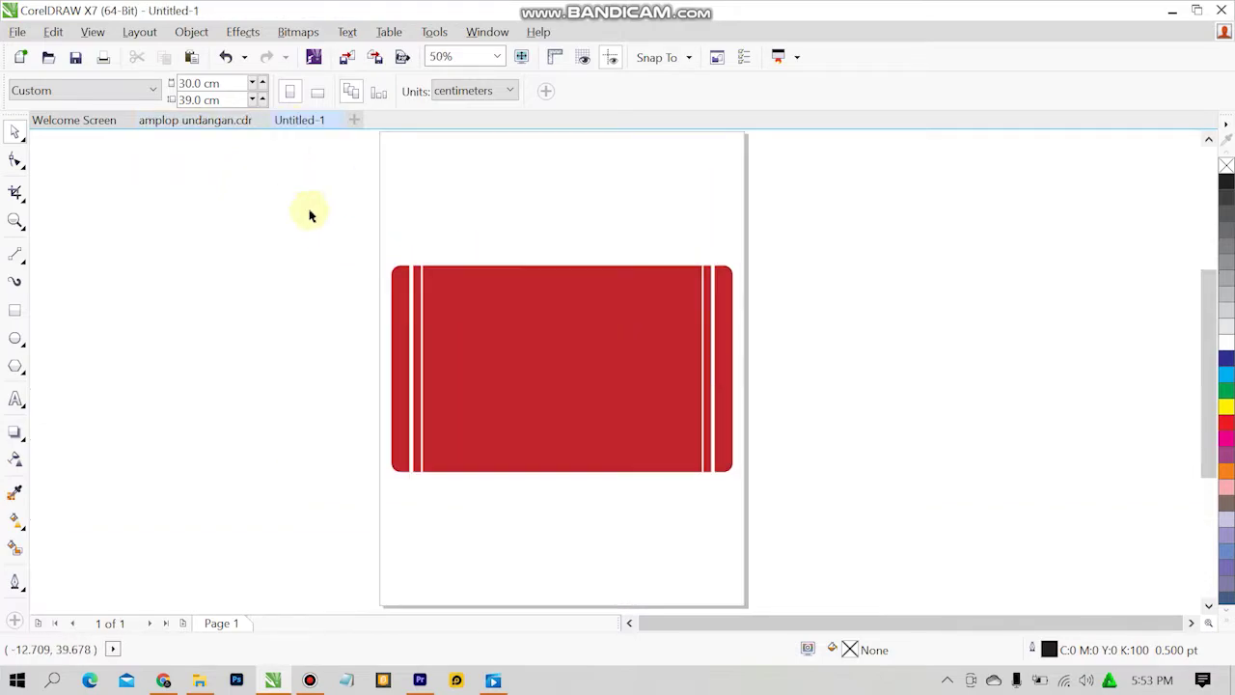
{"action": "left_click", "coordinate": [421, 334]}
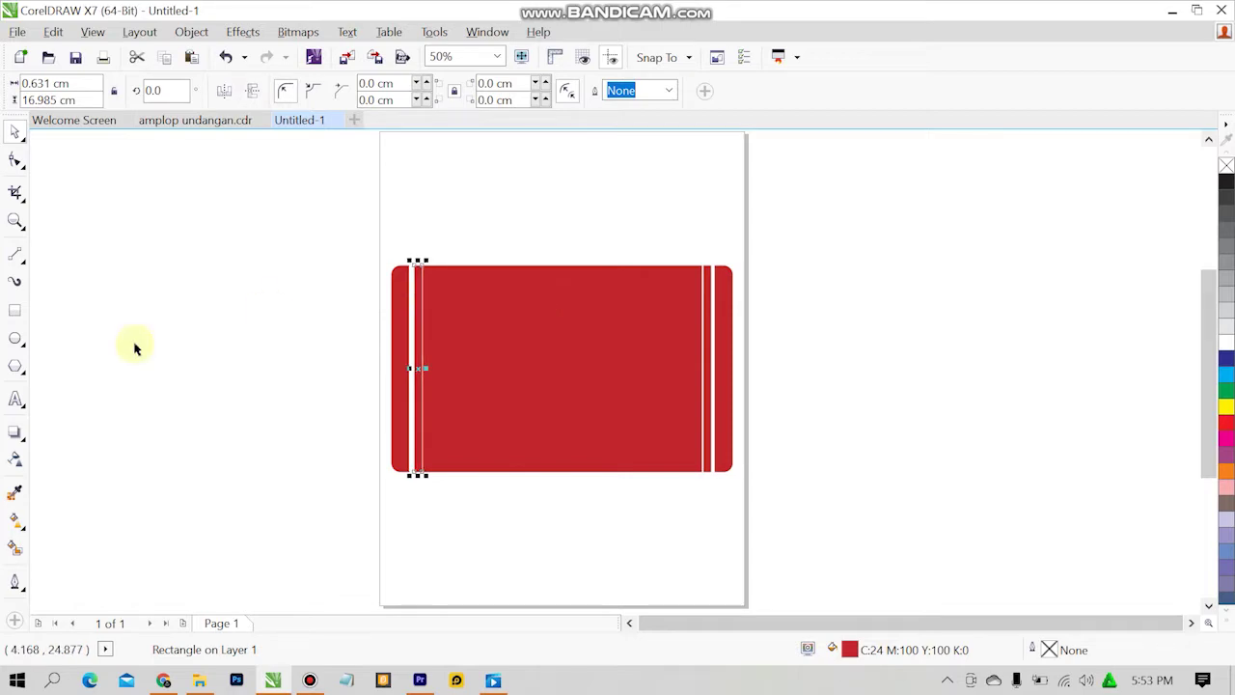
{"action": "left_click", "coordinate": [126, 362]}
{"action": "left_click", "coordinate": [398, 345]}
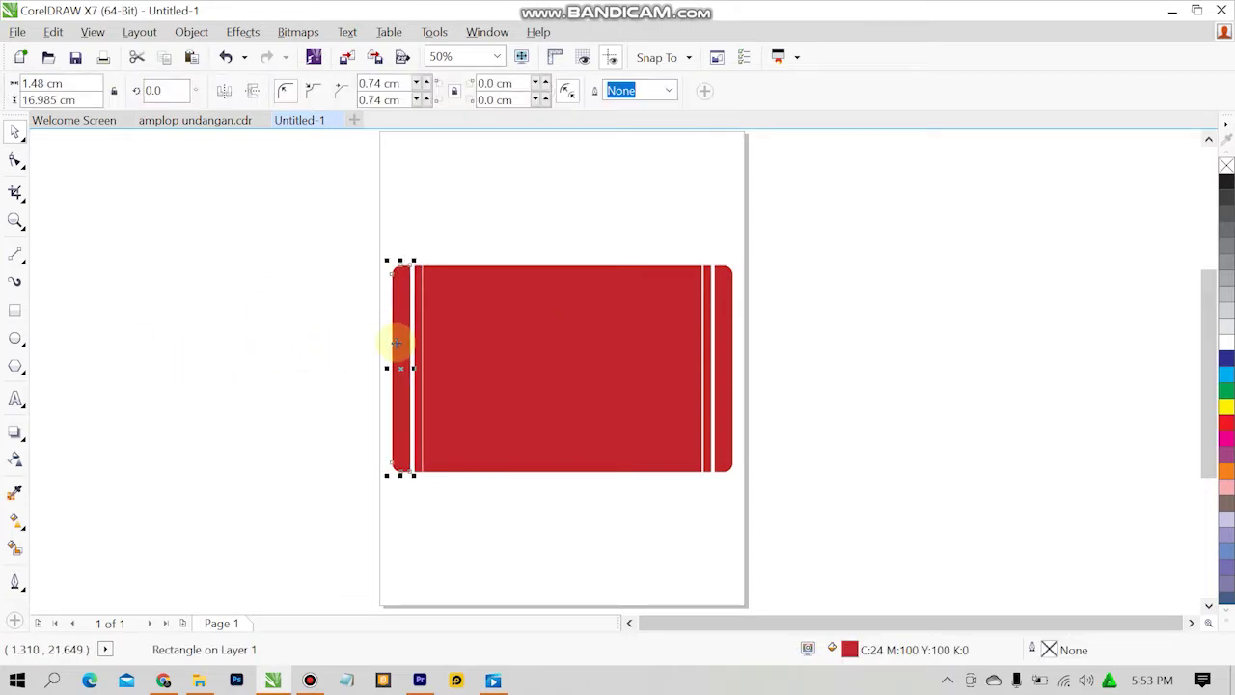
{"action": "left_click_drag", "start_coordinate": [397, 344], "coordinate": [393, 342]}
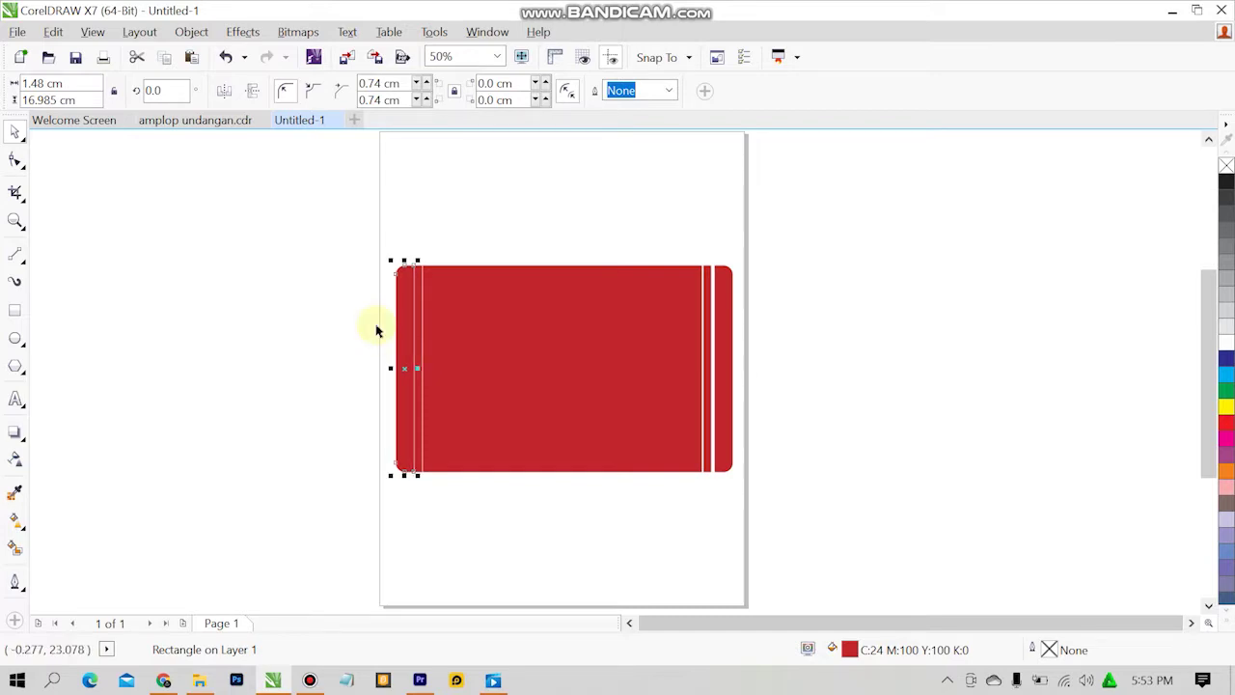
{"action": "left_click", "coordinate": [376, 330]}
Nudge the right strip and right end piece left until flush with the body.
{"action": "left_click", "coordinate": [706, 332]}
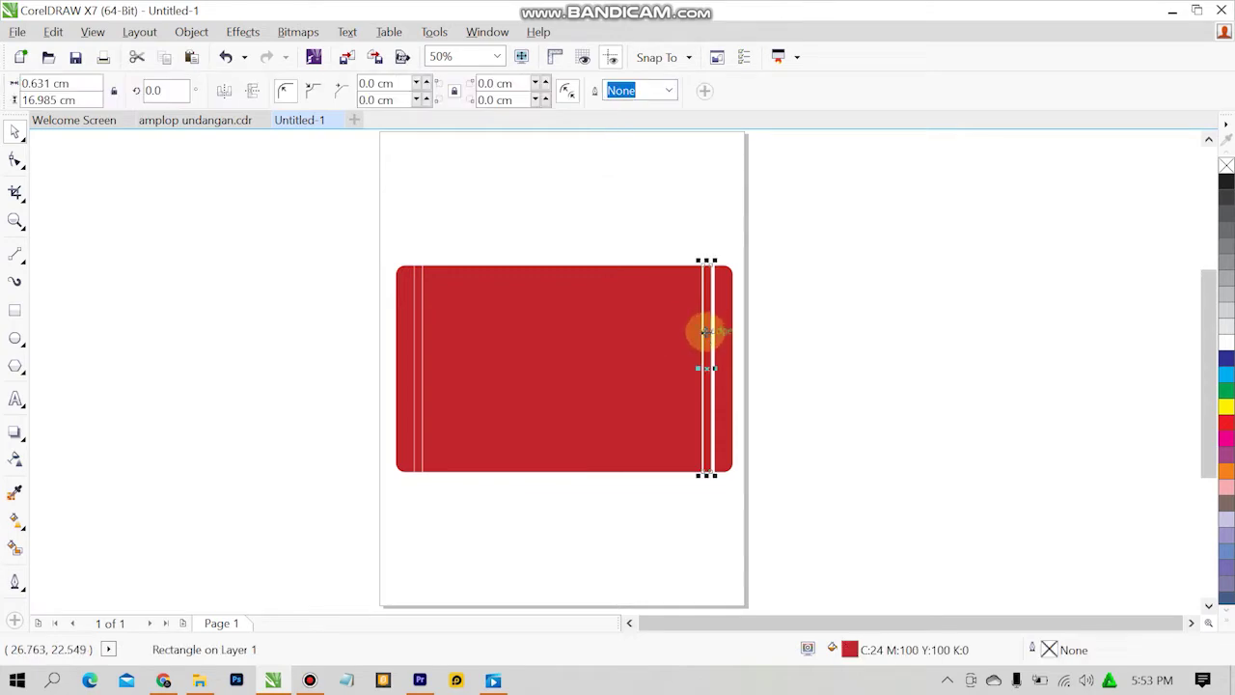
{"action": "key", "text": "Left"}
{"action": "key", "text": "Left"}
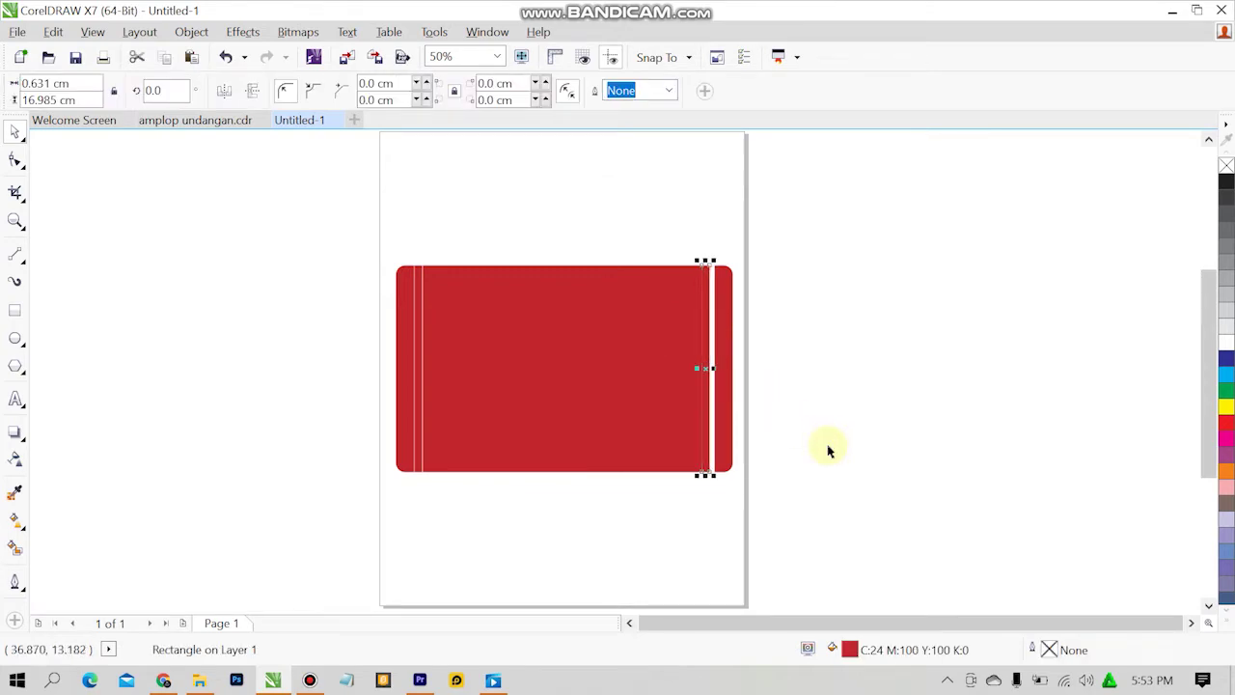
{"action": "left_click", "coordinate": [782, 422]}
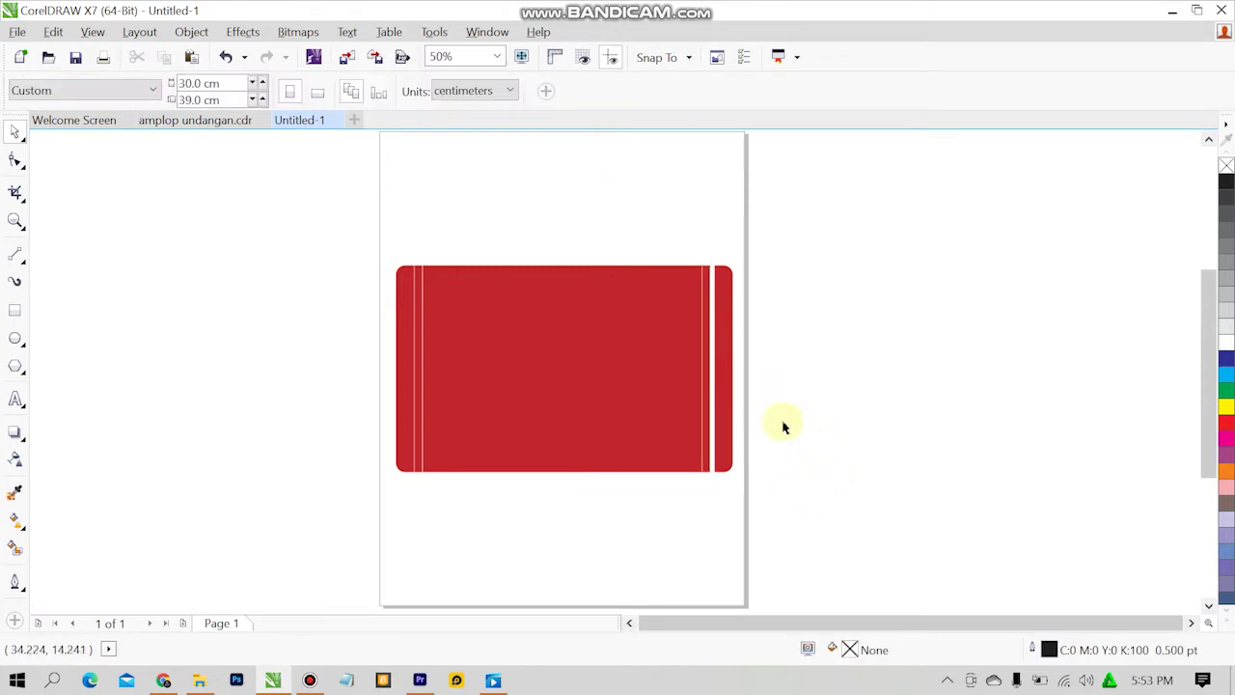
{"action": "left_click", "coordinate": [721, 399]}
{"action": "key", "text": "Left"}
{"action": "key", "text": "Left"}
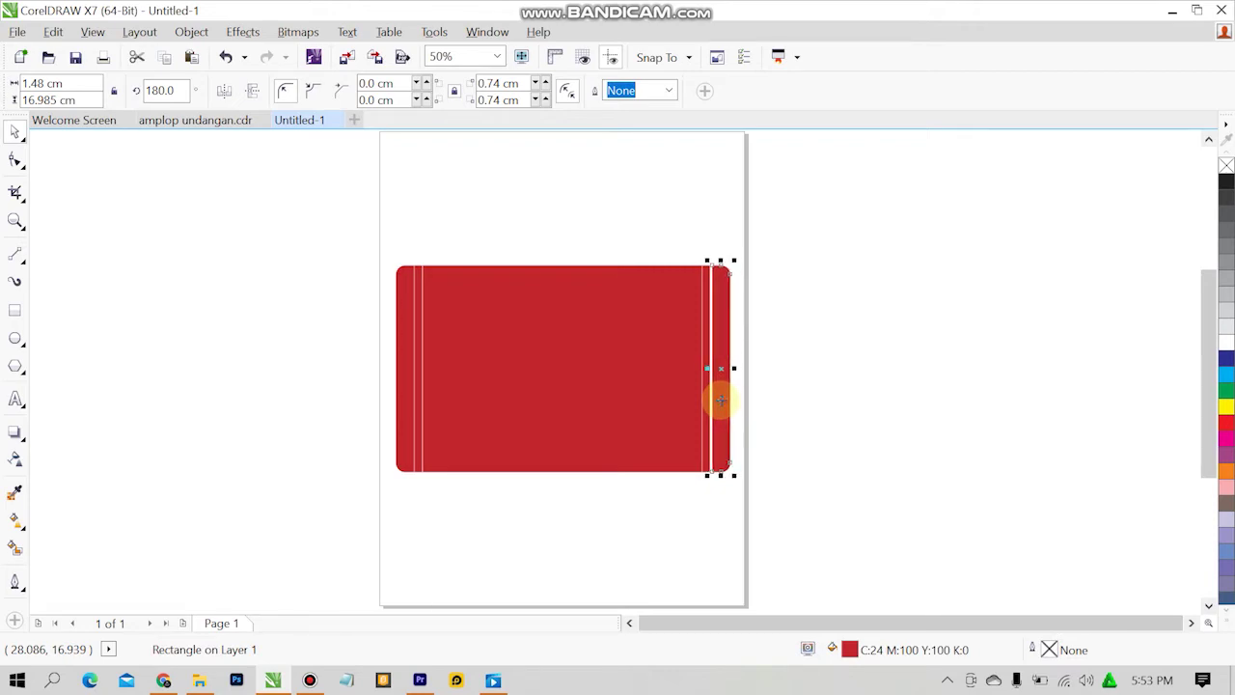
{"action": "key", "text": "Left"}
{"action": "key", "text": "Left"}
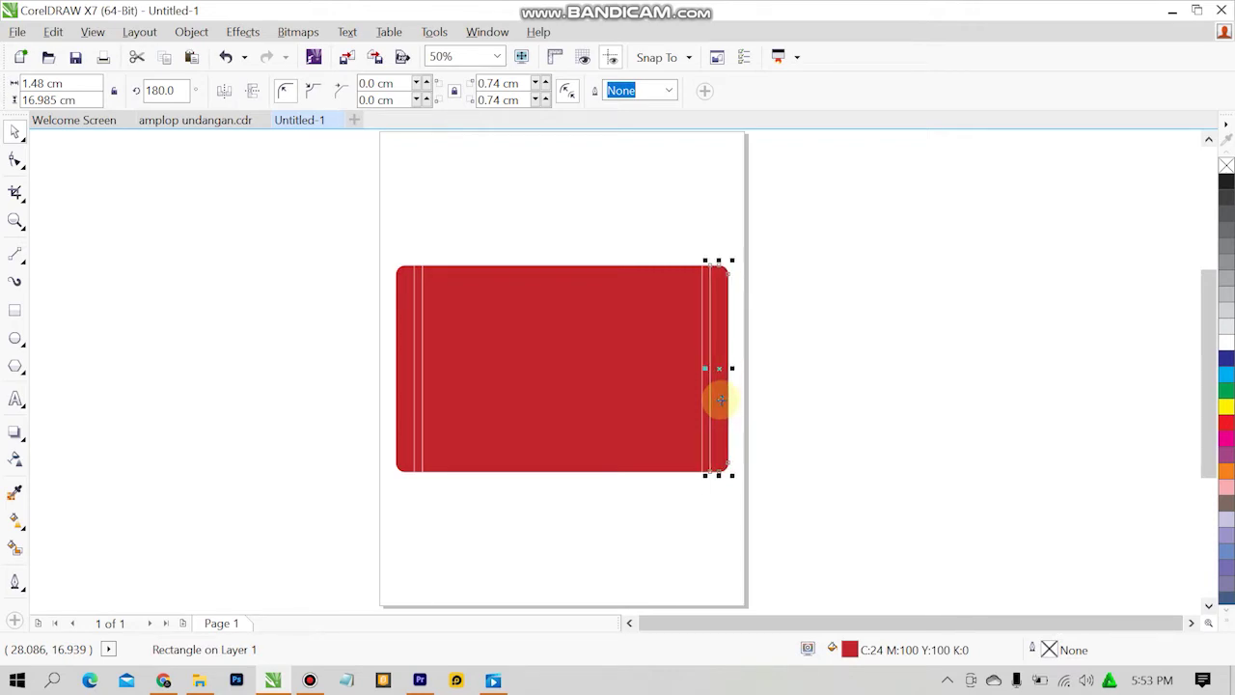
{"action": "left_click", "coordinate": [864, 282]}
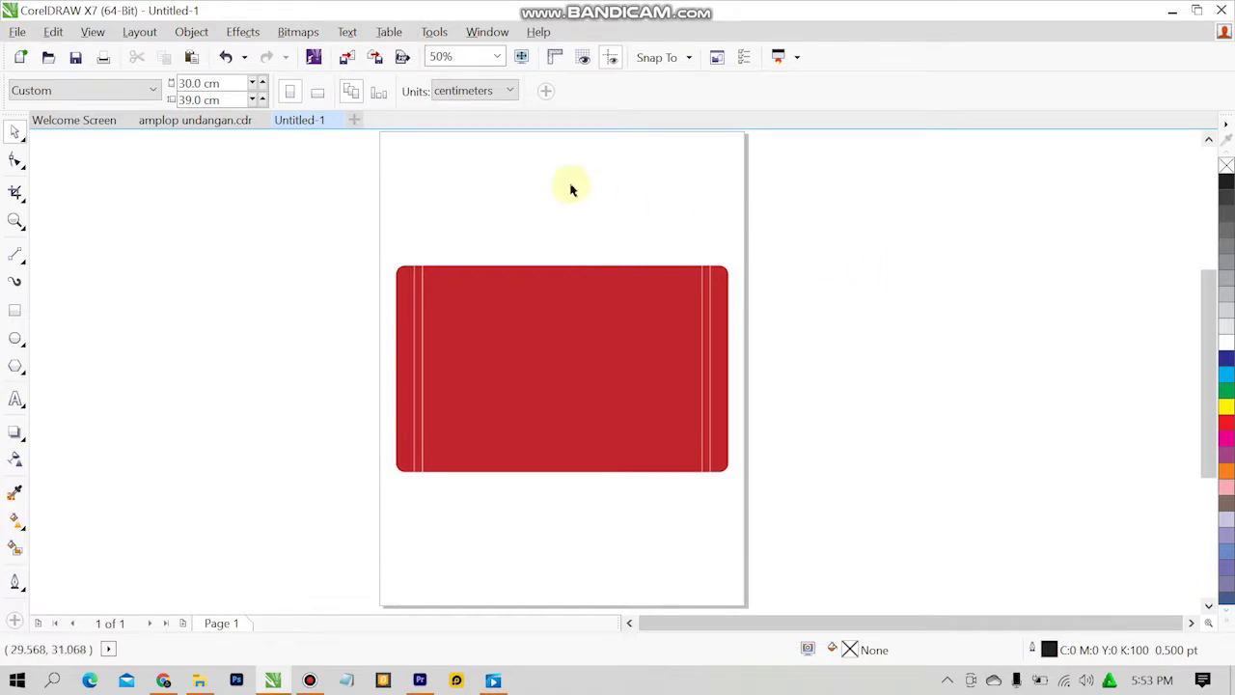
{"action": "left_click", "coordinate": [186, 123]}
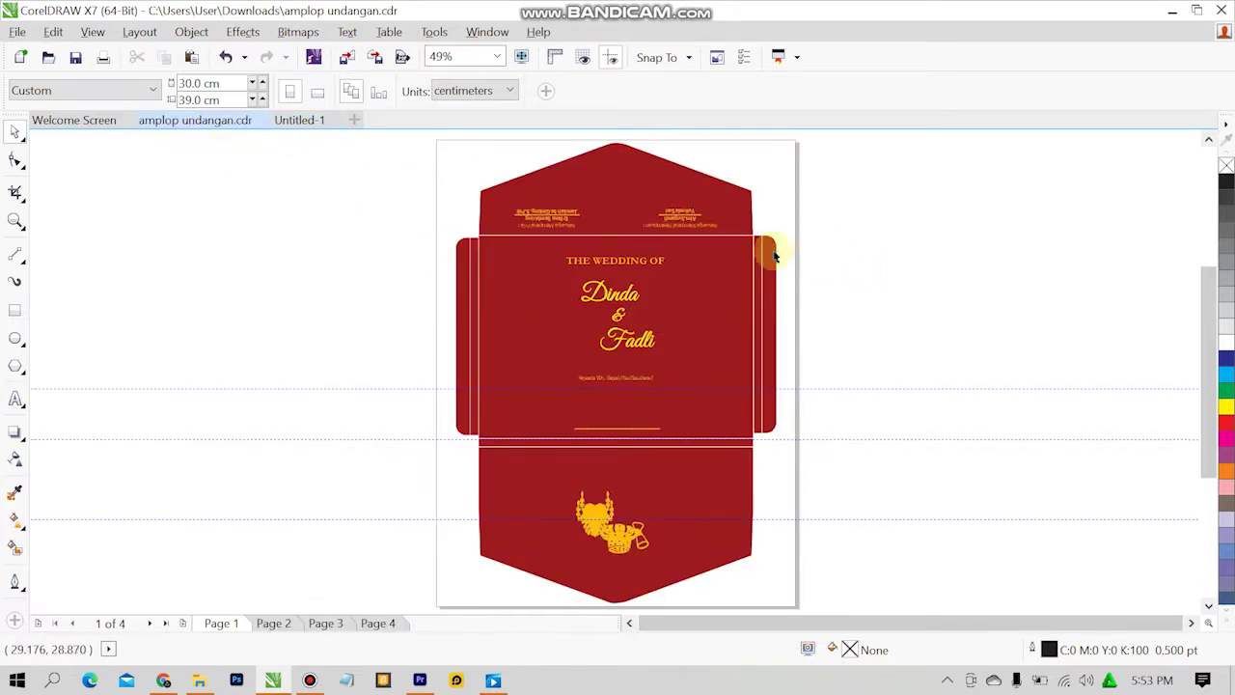
Copy the envelope's pointed dark red top flap into Untitled-1 above the red body.
{"action": "left_click", "coordinate": [588, 190]}
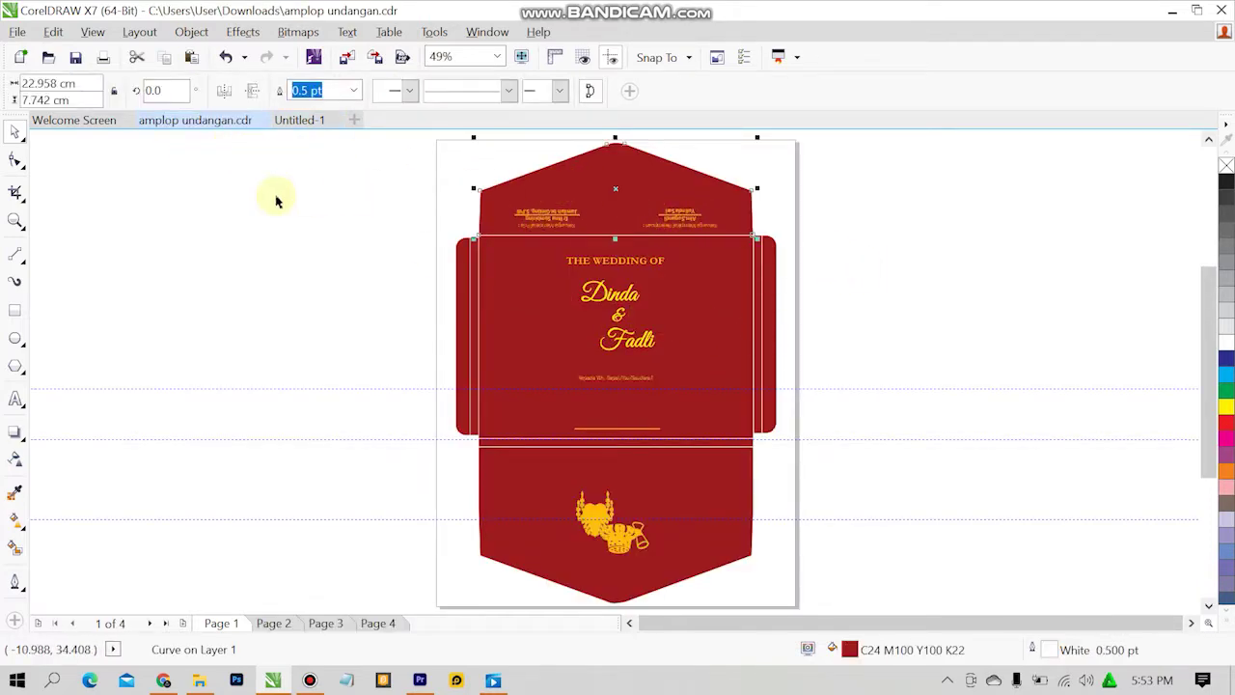
{"action": "left_click", "coordinate": [320, 119]}
{"action": "key", "text": "ctrl+v"}
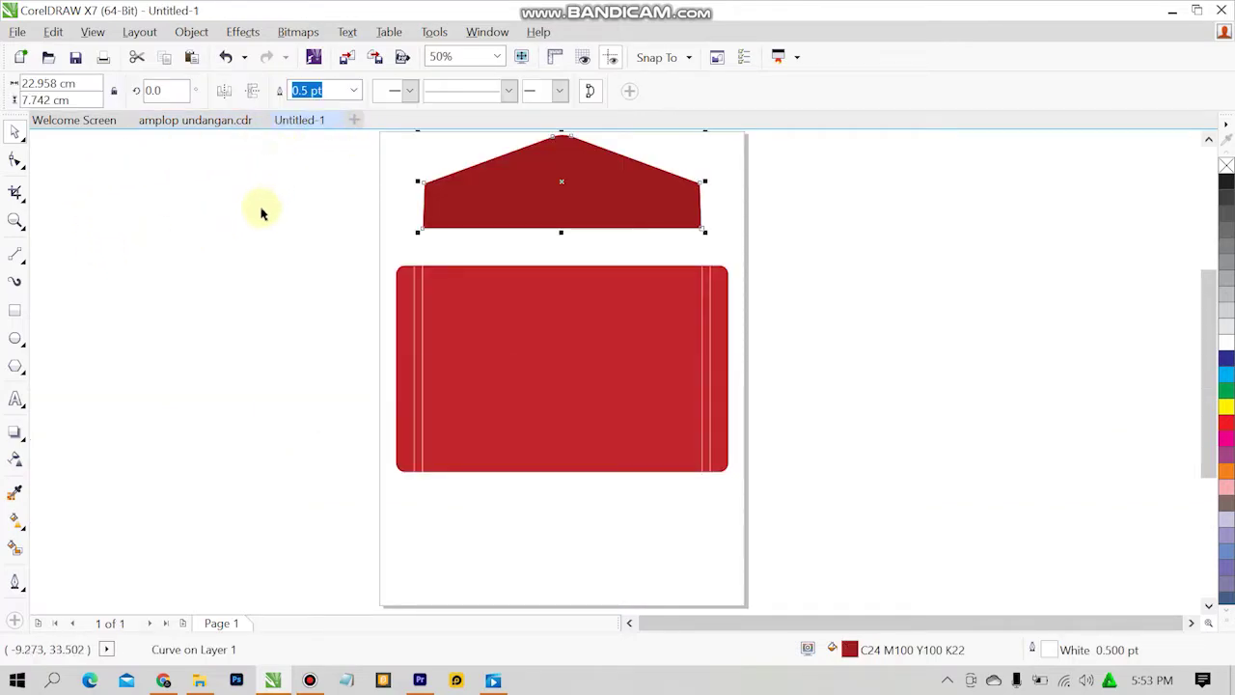
{"action": "left_click", "coordinate": [259, 217]}
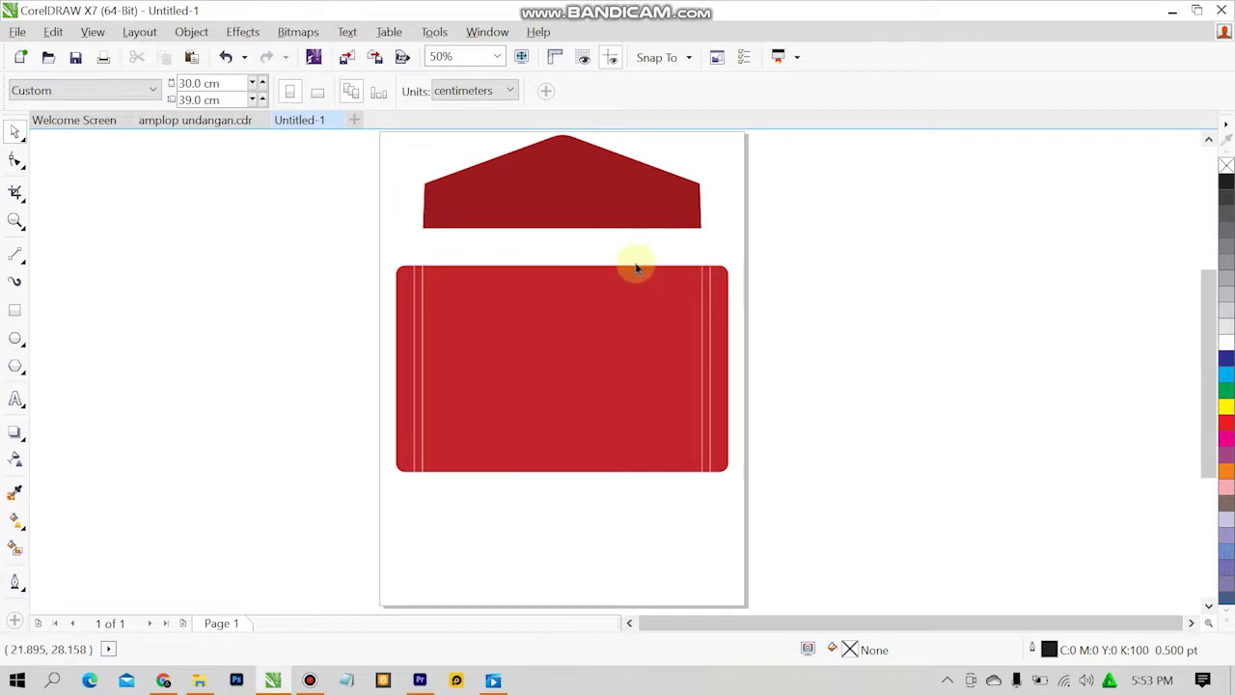
{"action": "left_click", "coordinate": [592, 211]}
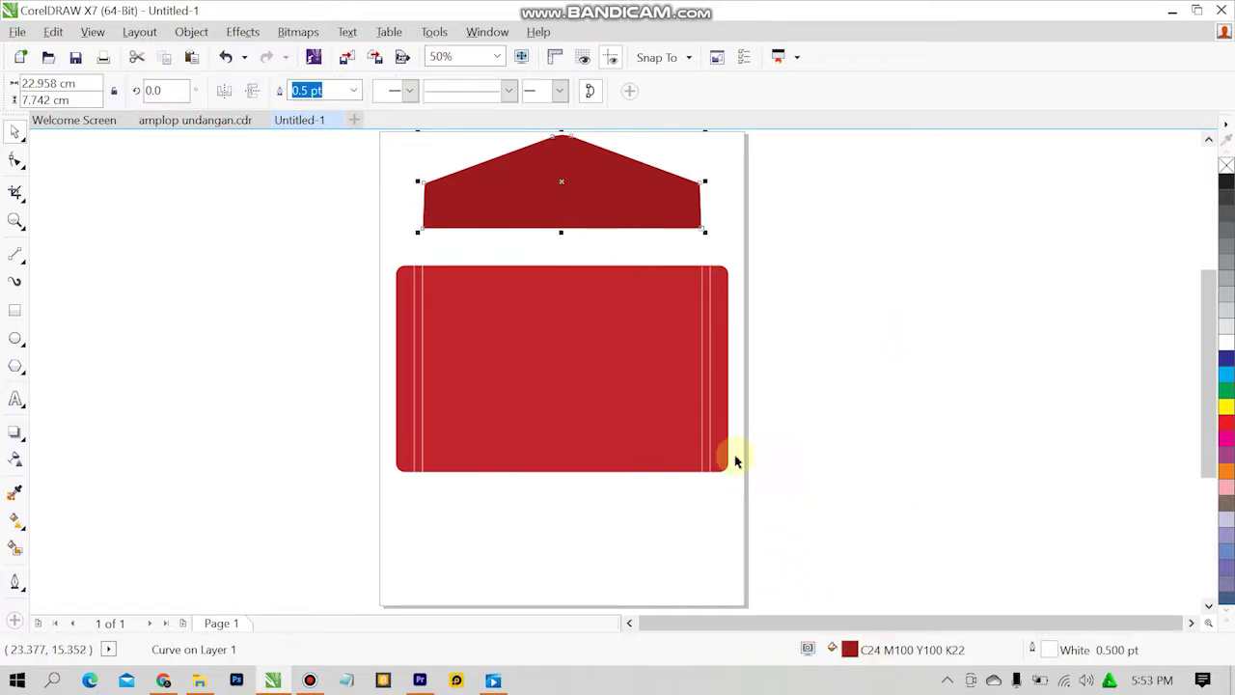
{"action": "left_click", "coordinate": [566, 427]}
Fill the body rectangle with the top flap's darker red, C24 M100 Y100 K22, sampled by eyedropper.
{"action": "double_click", "coordinate": [848, 650]}
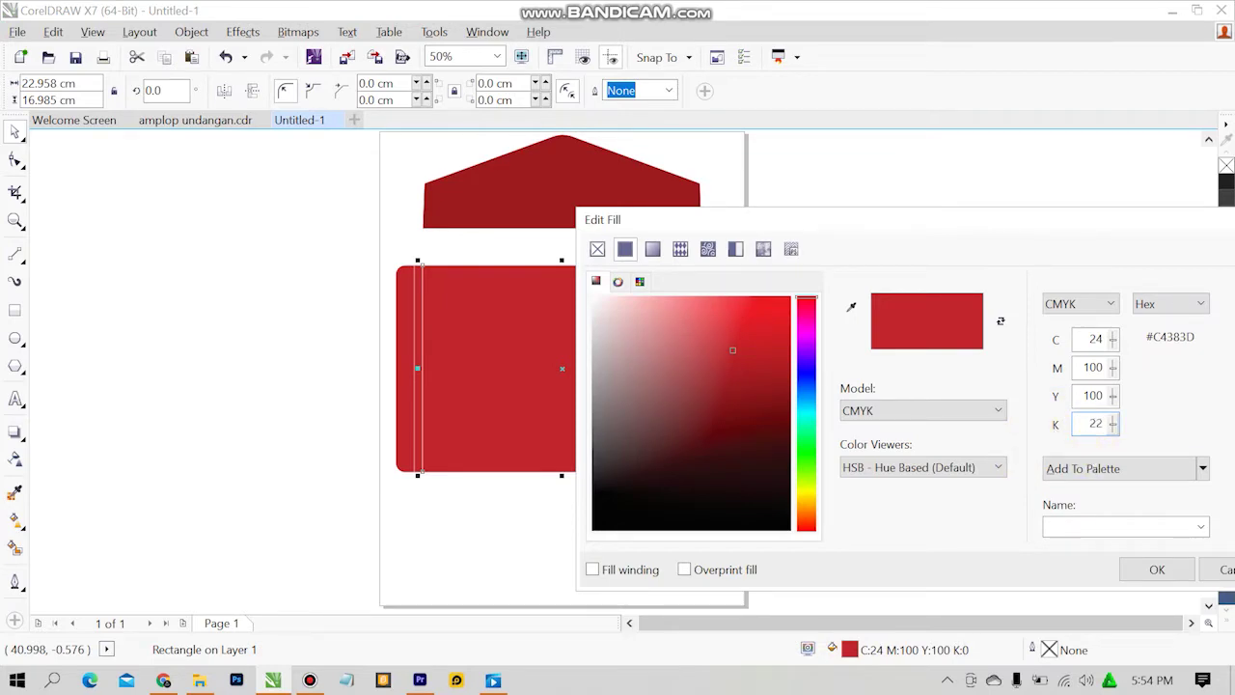
{"action": "key", "text": "Escape"}
{"action": "left_click", "coordinate": [655, 302]}
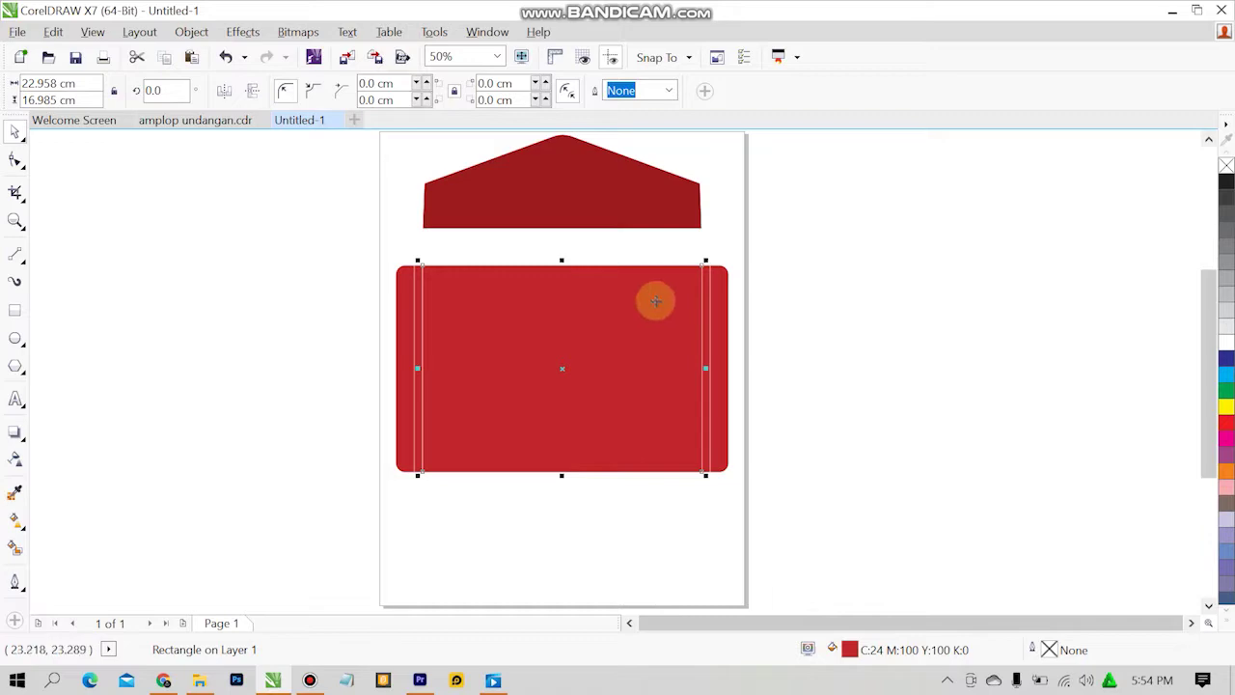
{"action": "left_click", "coordinate": [358, 257]}
{"action": "left_click", "coordinate": [512, 305]}
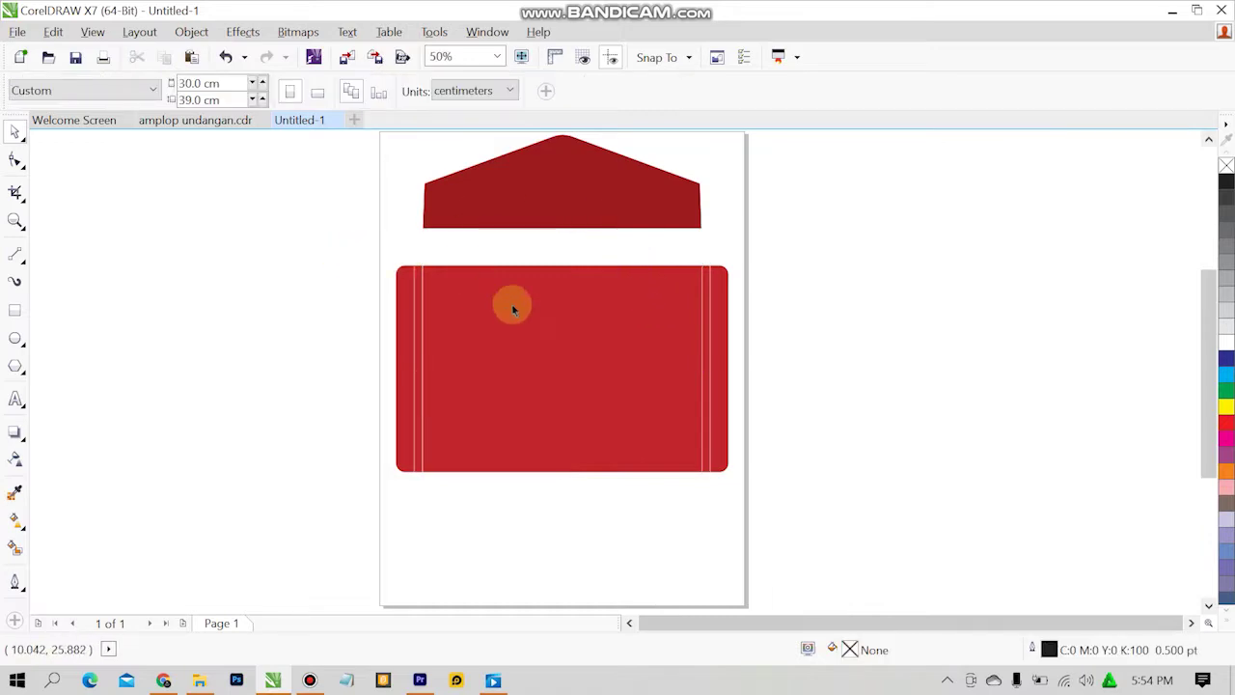
{"action": "double_click", "coordinate": [849, 648]}
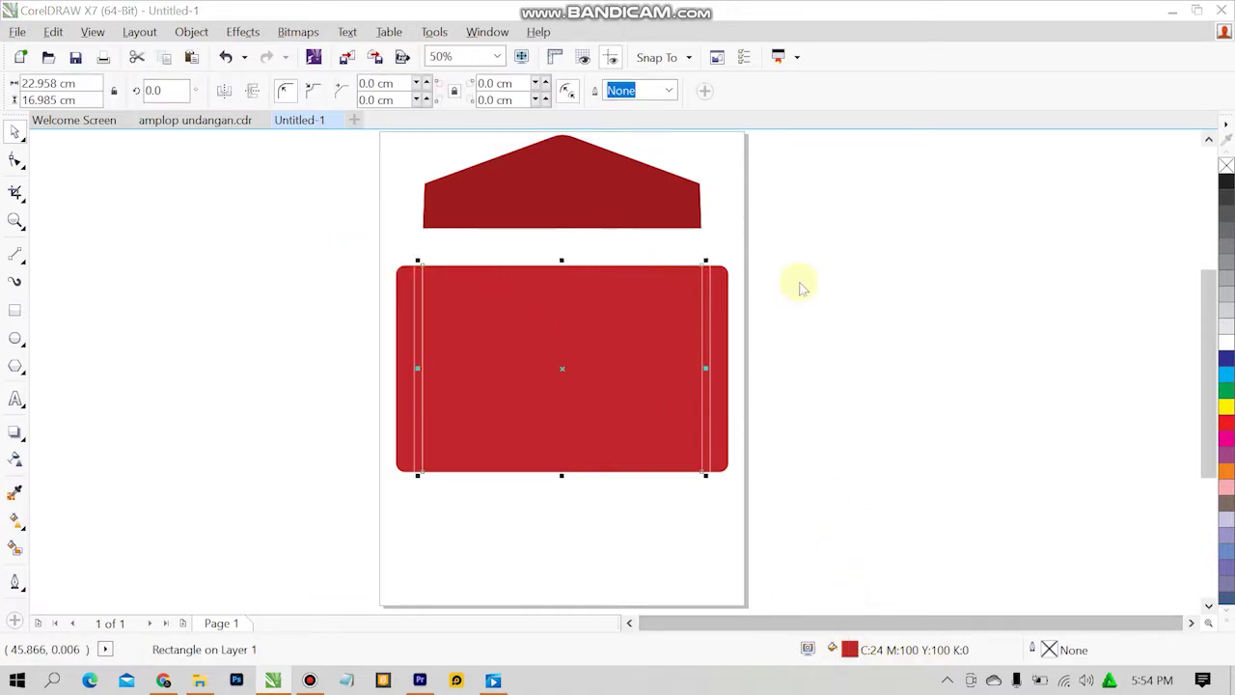
{"action": "left_click", "coordinate": [854, 303]}
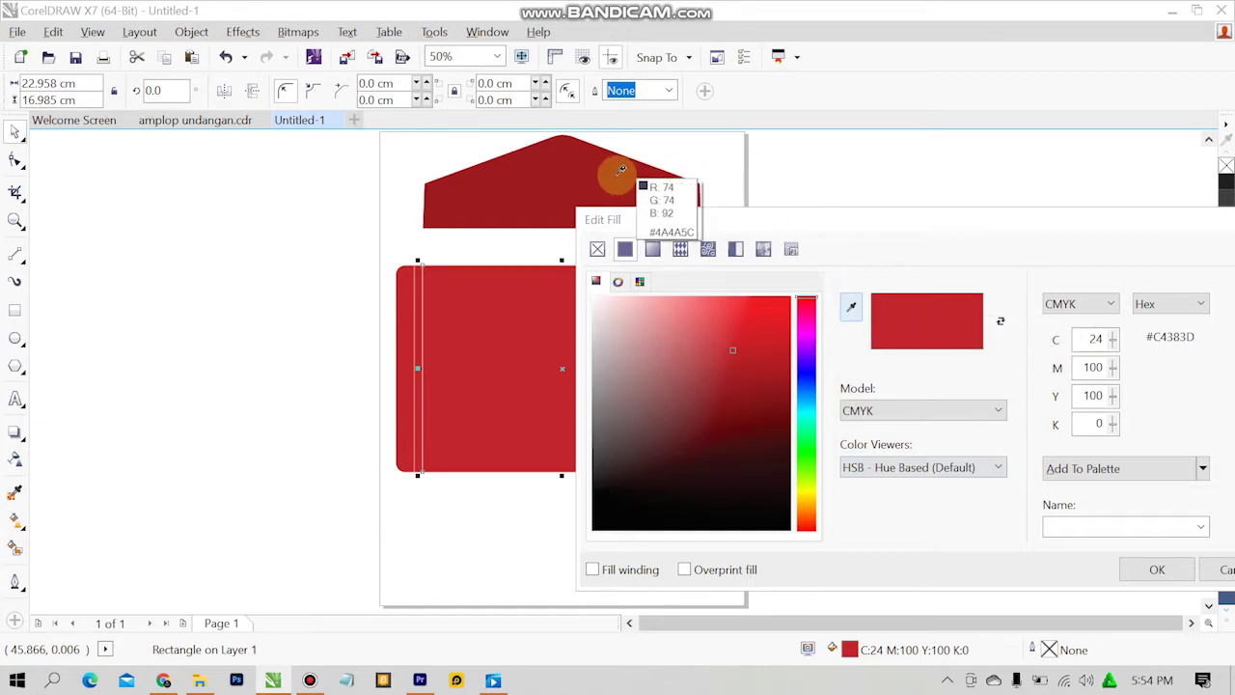
{"action": "left_click", "coordinate": [606, 181]}
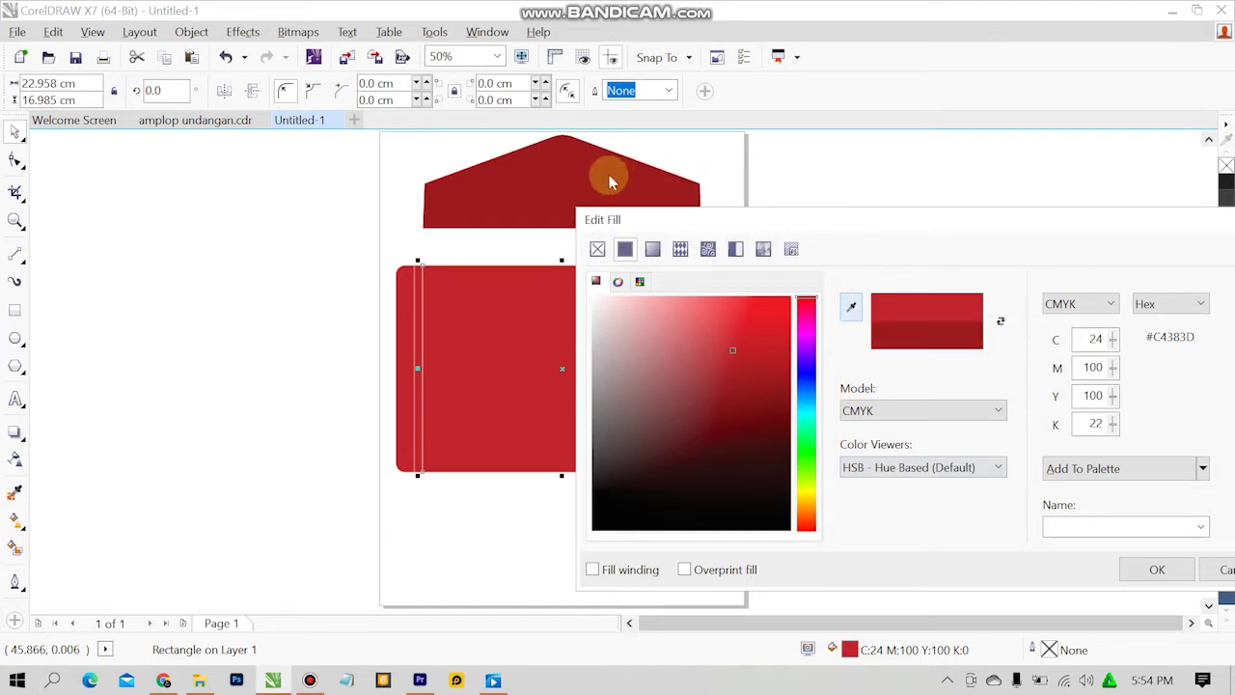
{"action": "left_click", "coordinate": [1148, 569]}
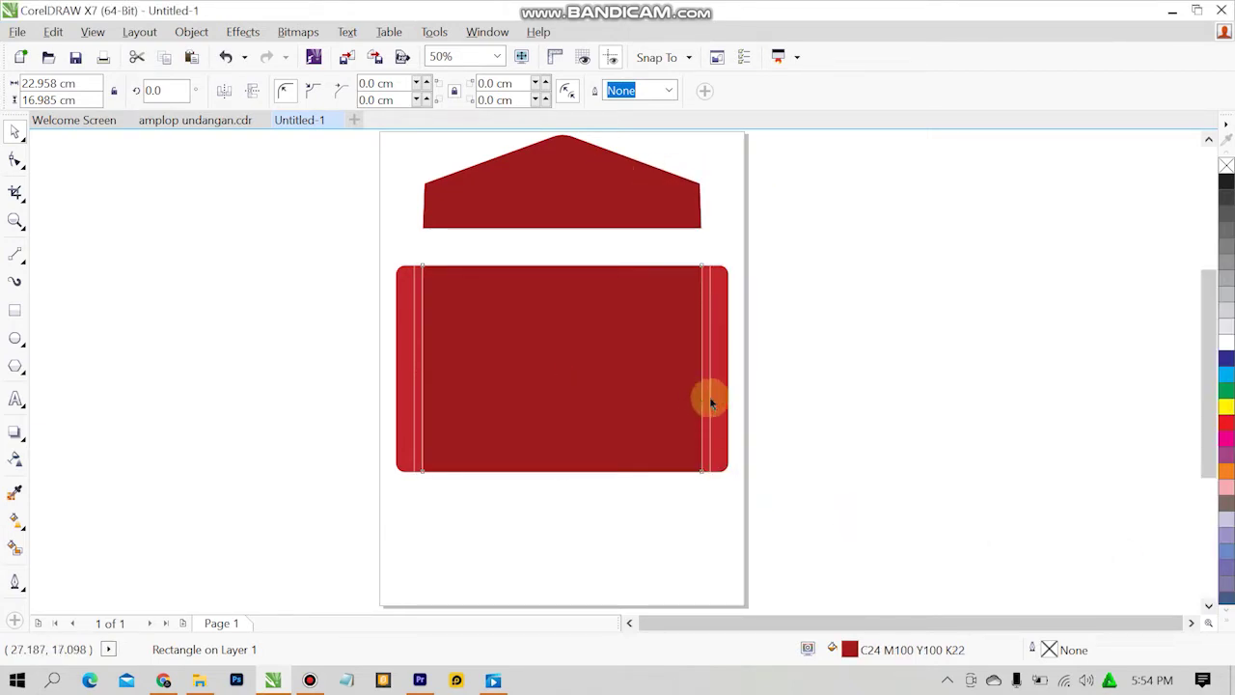
Give the right end piece and right strip the same C24 M100 Y100 K22 red.
{"action": "left_click", "coordinate": [711, 402]}
{"action": "double_click", "coordinate": [850, 649]}
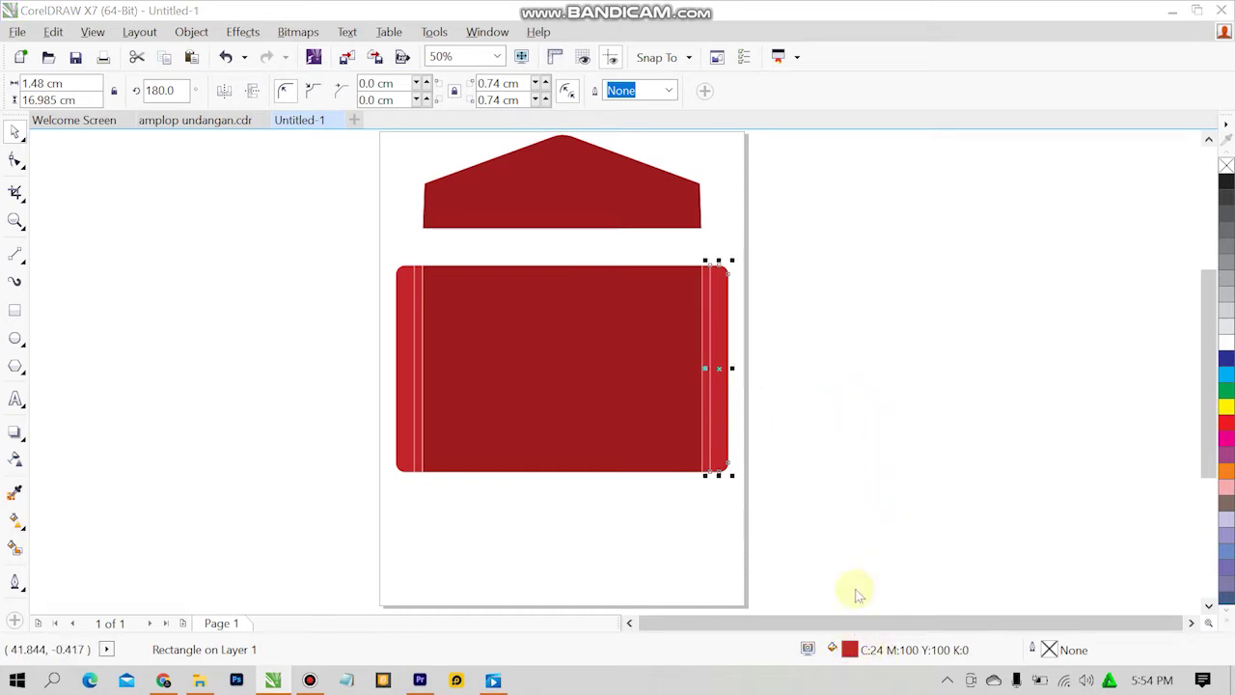
{"action": "left_click", "coordinate": [852, 309]}
{"action": "left_click", "coordinate": [567, 173]}
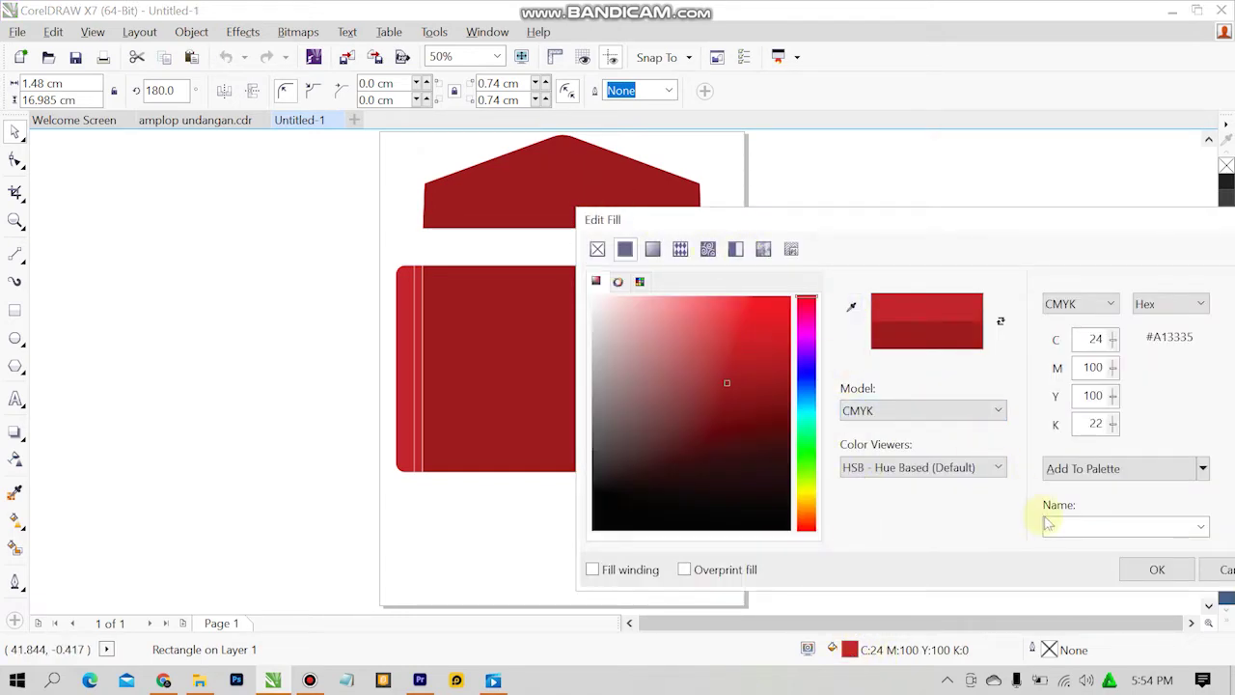
{"action": "left_click", "coordinate": [1148, 569]}
{"action": "left_click", "coordinate": [761, 432]}
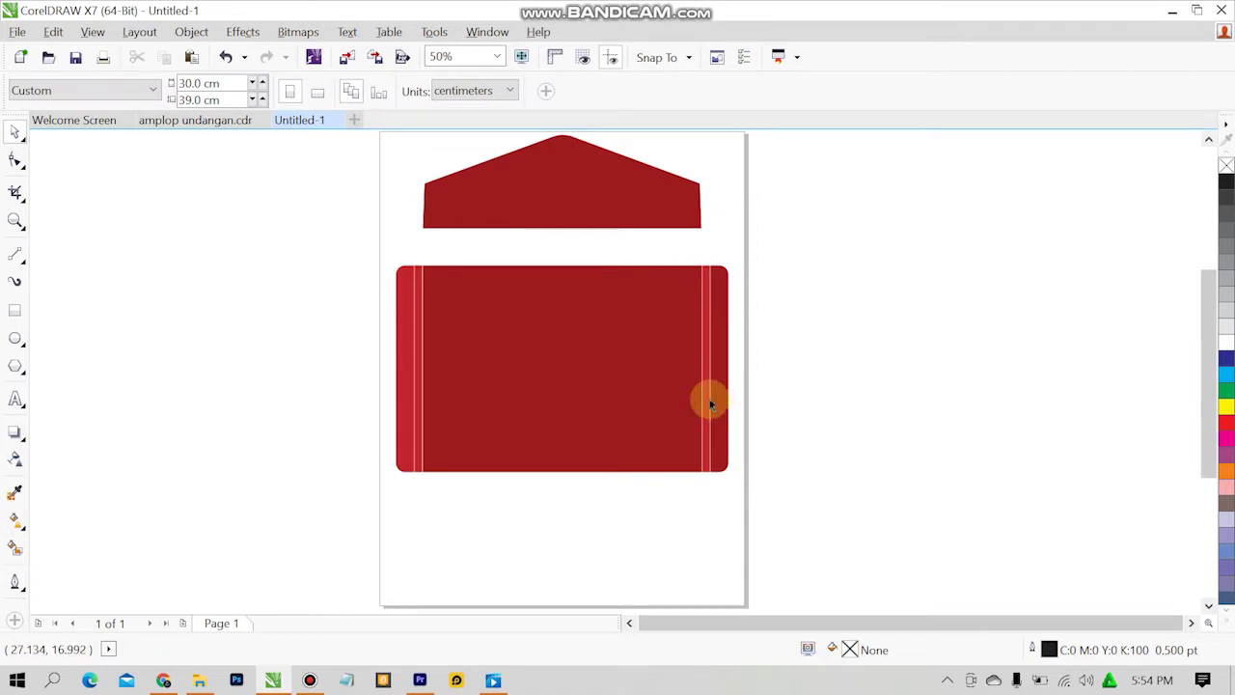
{"action": "left_click", "coordinate": [709, 403]}
{"action": "left_click", "coordinate": [708, 395]}
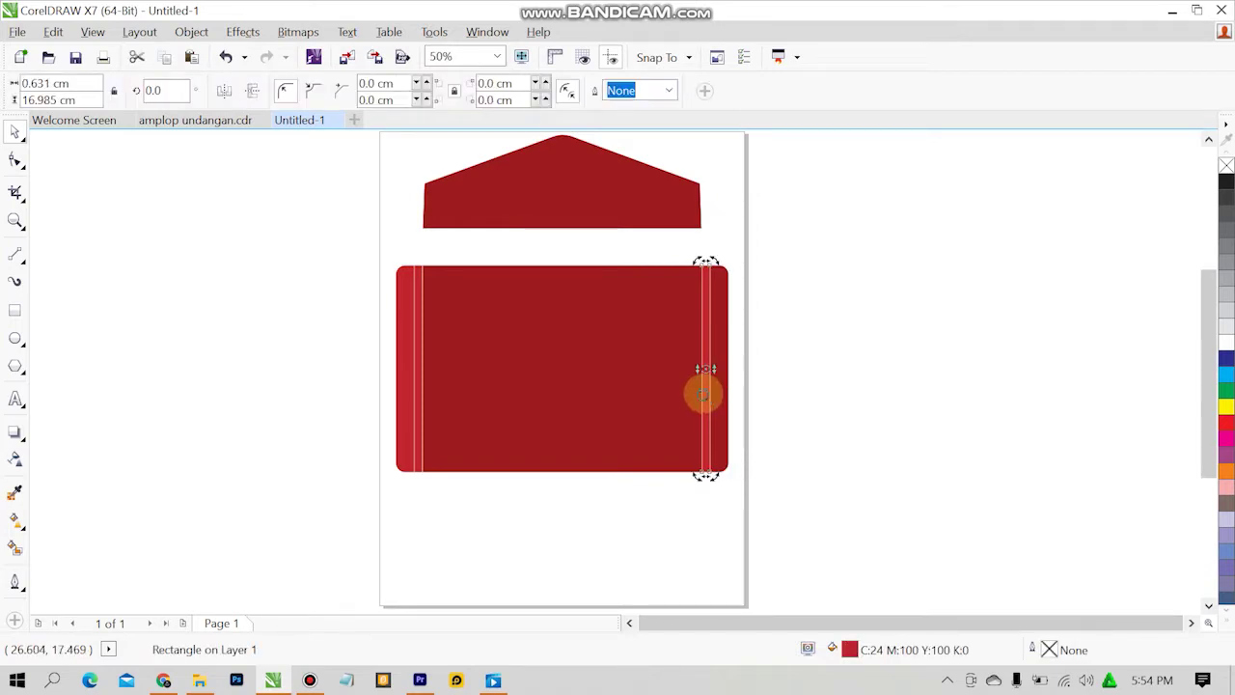
{"action": "left_click", "coordinate": [705, 390]}
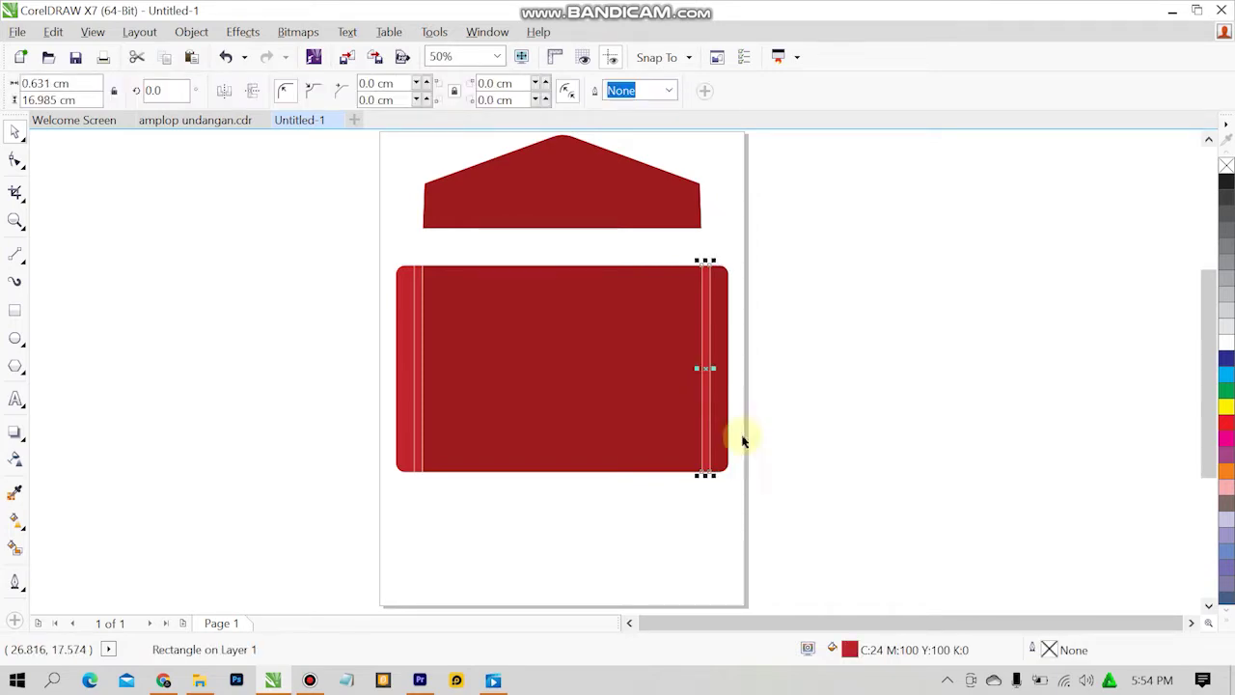
{"action": "double_click", "coordinate": [849, 649]}
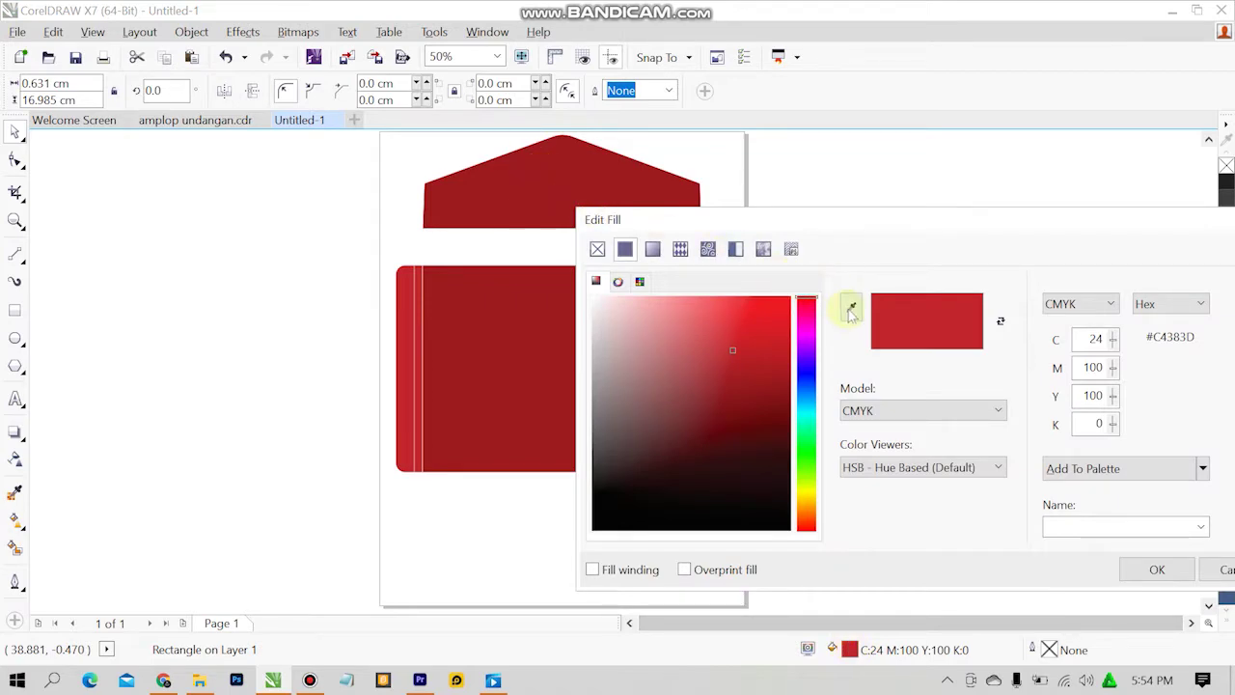
{"action": "left_click", "coordinate": [851, 308]}
{"action": "left_click", "coordinate": [595, 201]}
{"action": "left_click", "coordinate": [1148, 568]}
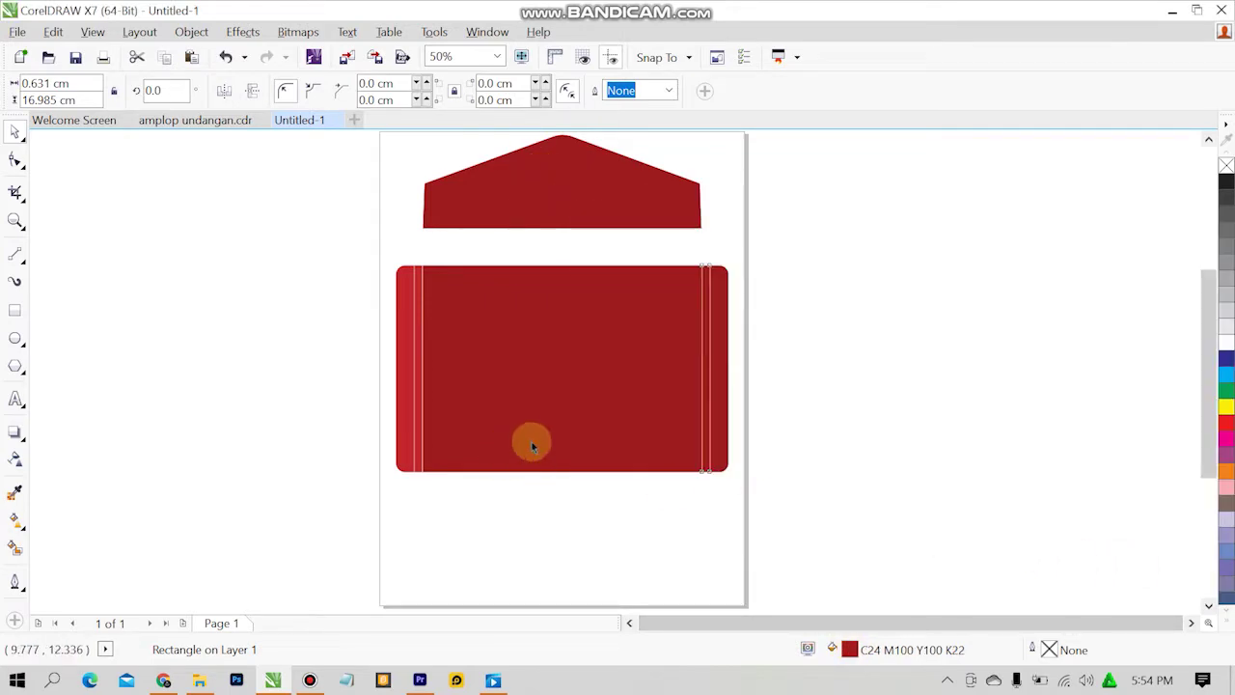
Apply the darker flap red to the left strip and rounded left end piece.
{"action": "left_click", "coordinate": [420, 394]}
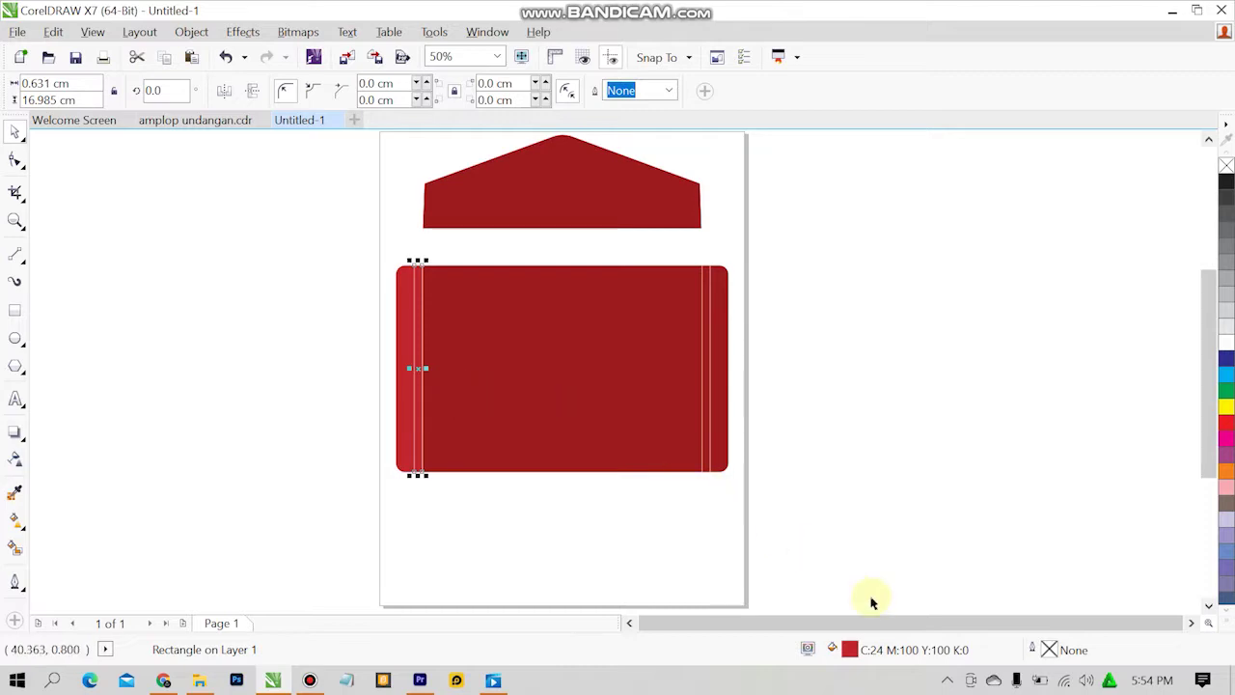
{"action": "double_click", "coordinate": [851, 648]}
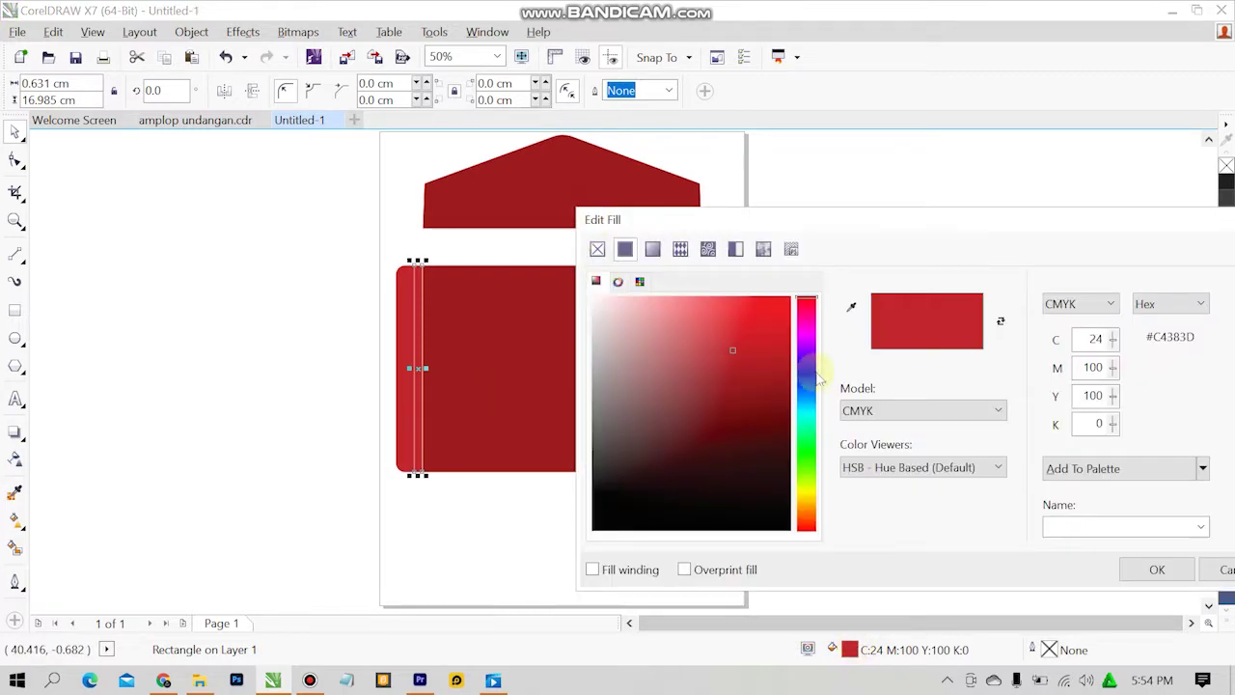
{"action": "left_click", "coordinate": [850, 306]}
{"action": "left_click", "coordinate": [483, 386]}
{"action": "left_click", "coordinate": [1157, 570]}
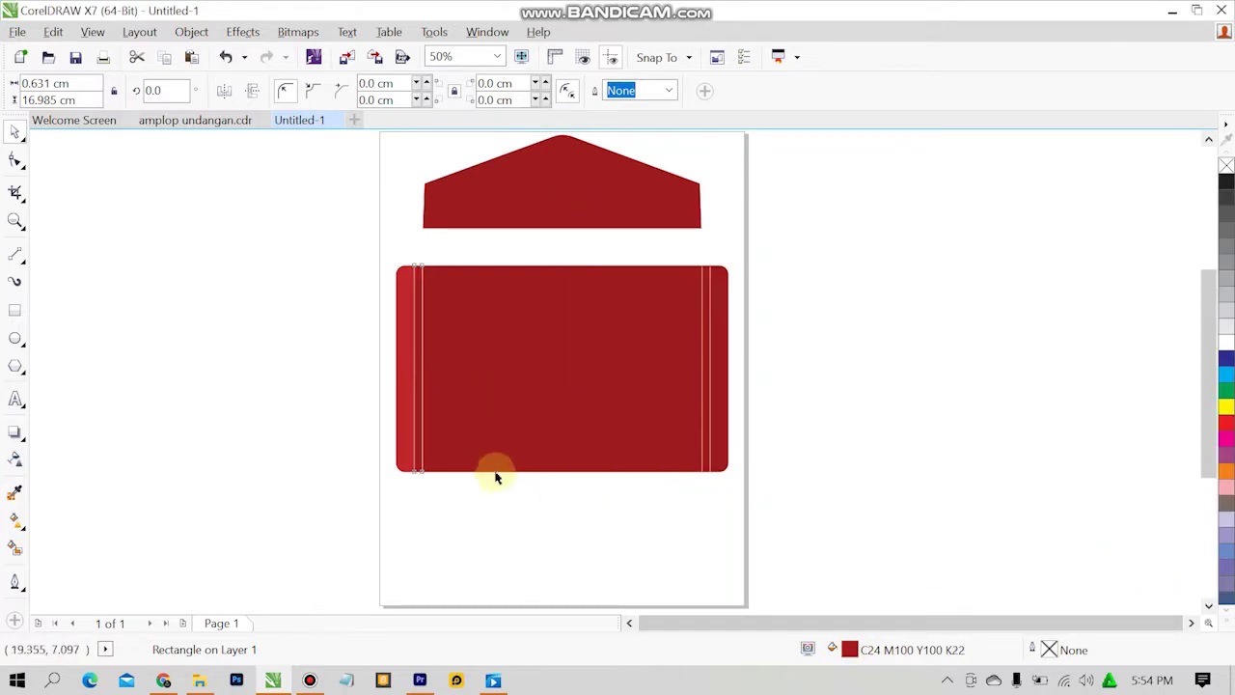
{"action": "left_click", "coordinate": [789, 403]}
{"action": "left_click", "coordinate": [400, 381]}
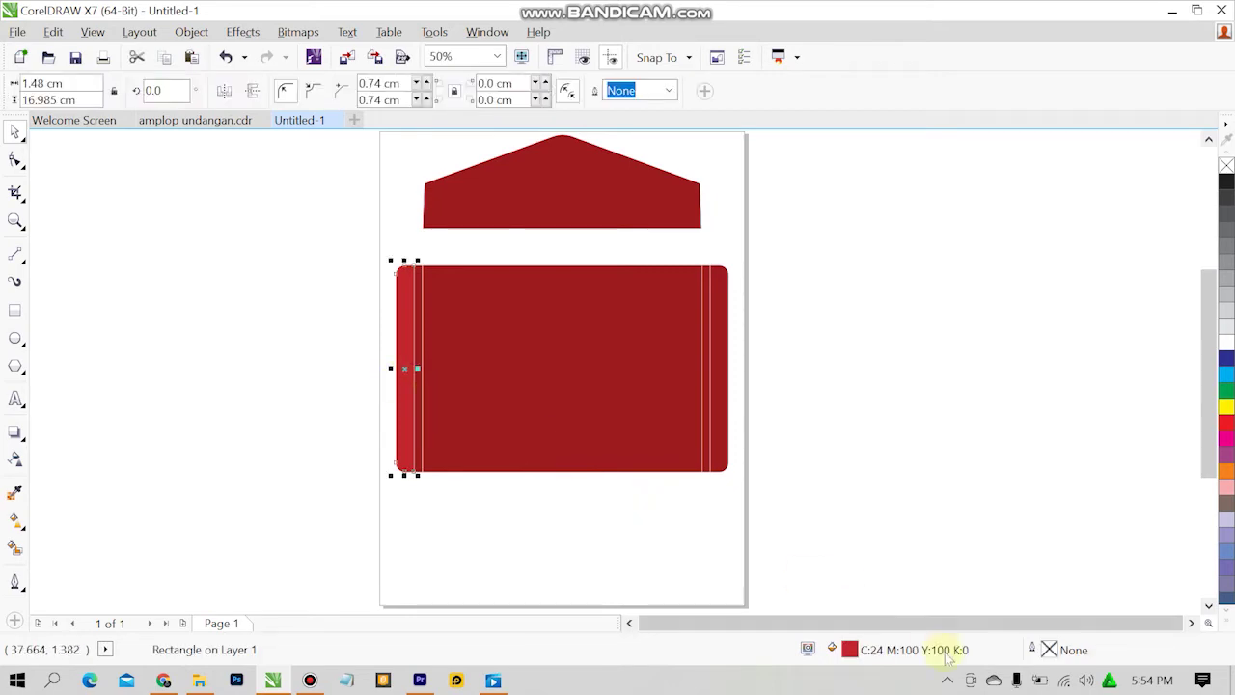
{"action": "double_click", "coordinate": [849, 650]}
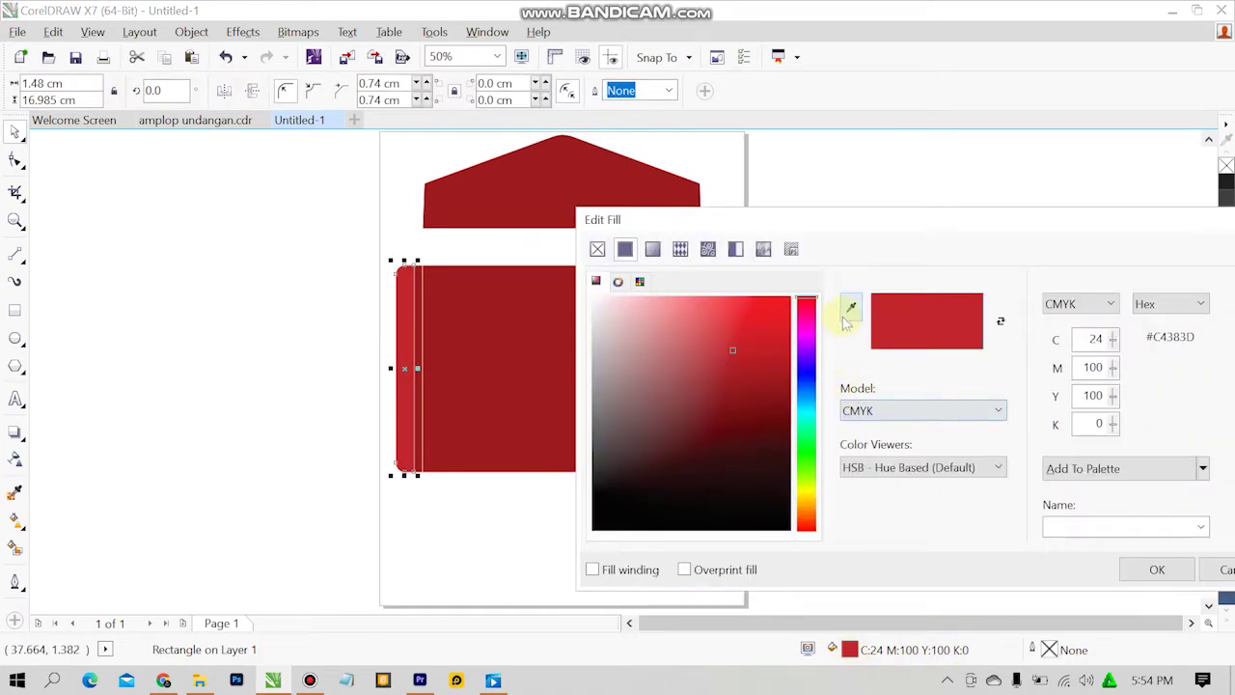
{"action": "left_click", "coordinate": [622, 198]}
{"action": "left_click", "coordinate": [1133, 567]}
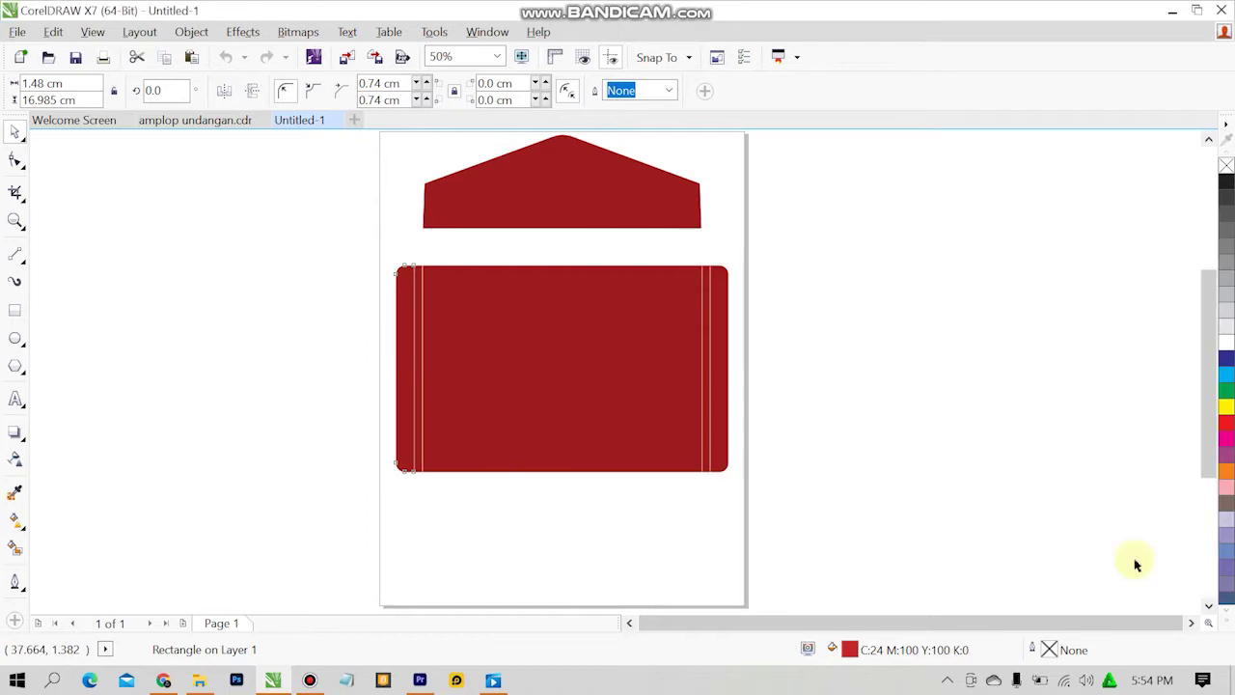
{"action": "left_click", "coordinate": [962, 470]}
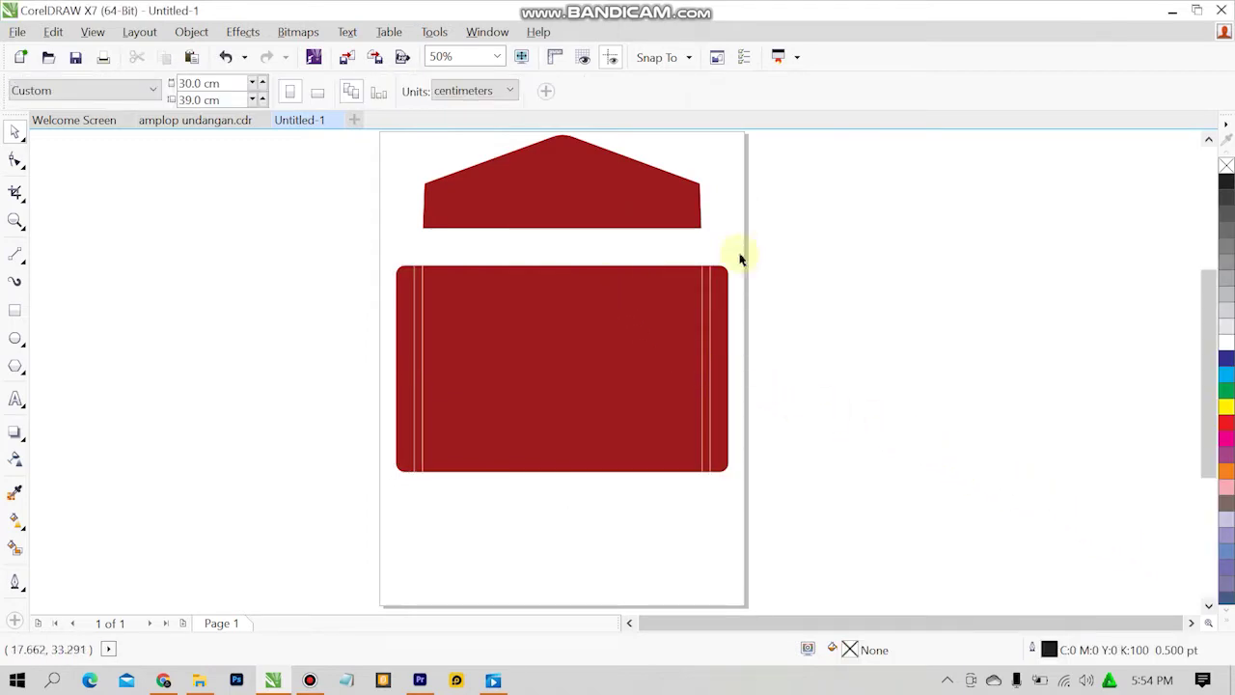
Marquee-select the five envelope body pieces and drag them up to sit just under the top flap.
{"action": "left_click_drag", "start_coordinate": [796, 277], "coordinate": [280, 542]}
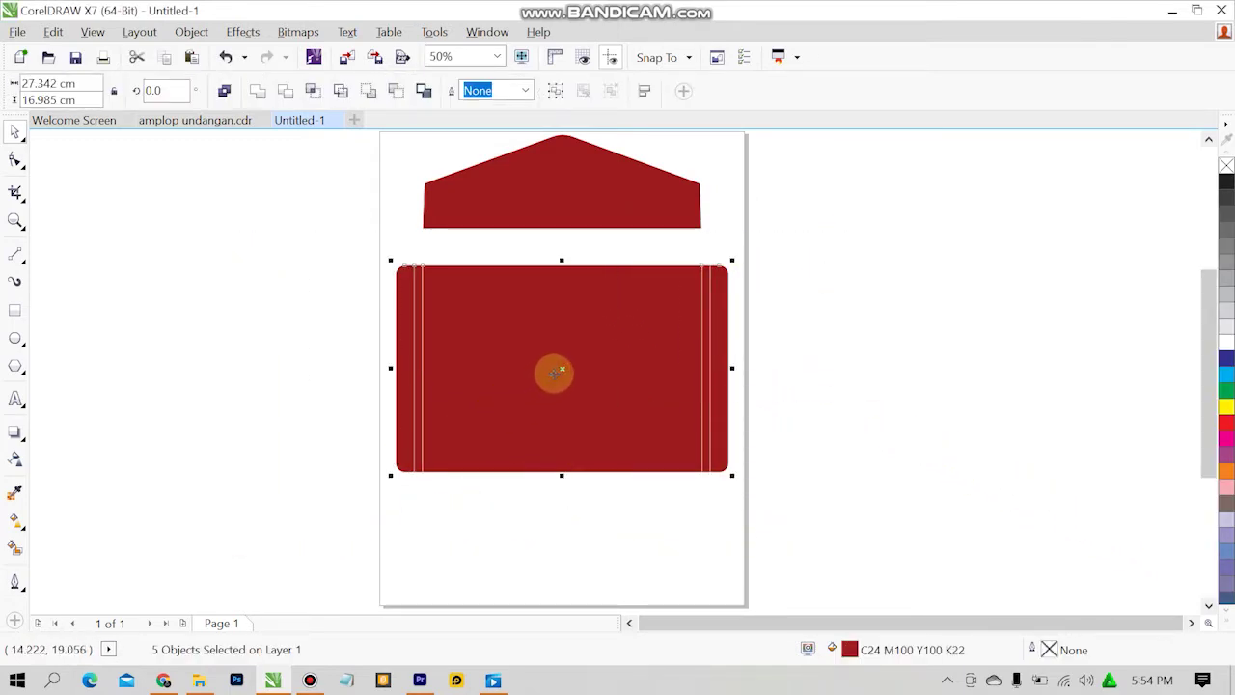
{"action": "left_click_drag", "start_coordinate": [561, 371], "coordinate": [562, 337]}
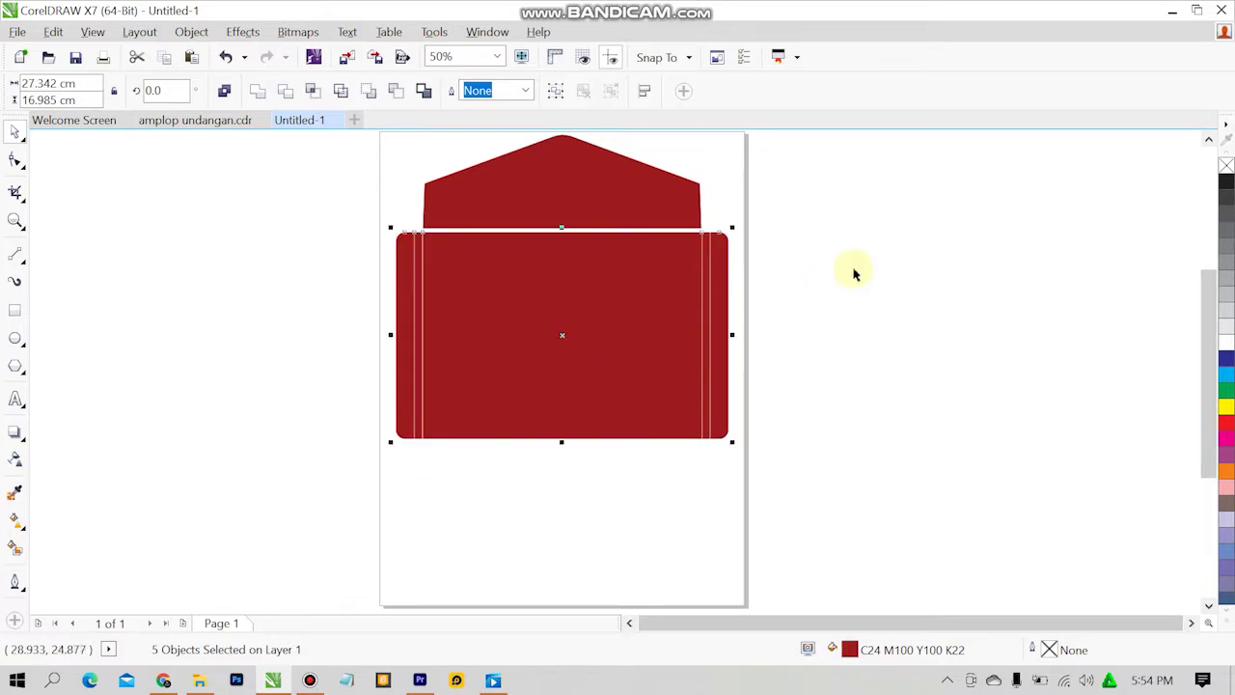
{"action": "left_click", "coordinate": [717, 199]}
{"action": "left_click", "coordinate": [659, 188]}
{"action": "left_click", "coordinate": [836, 204]}
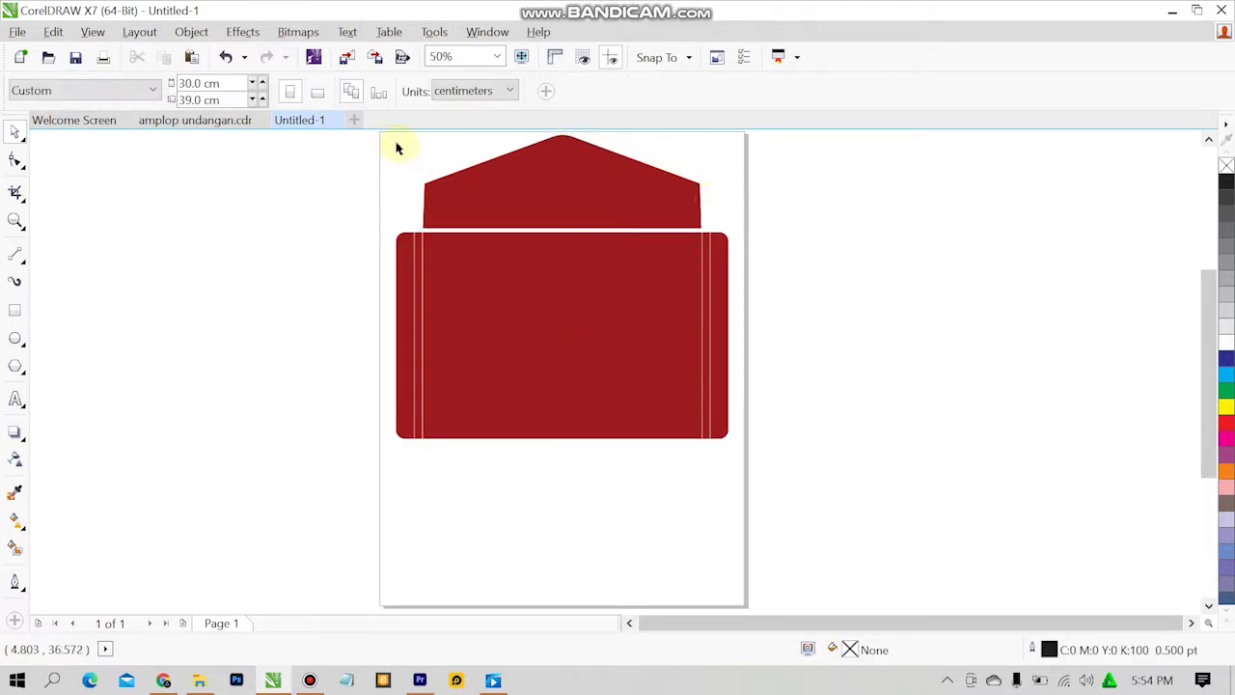
Copy the pointed bottom flap from amplop undangan.cdr and paste it below the body in Untitled-1.
{"action": "left_click", "coordinate": [247, 125]}
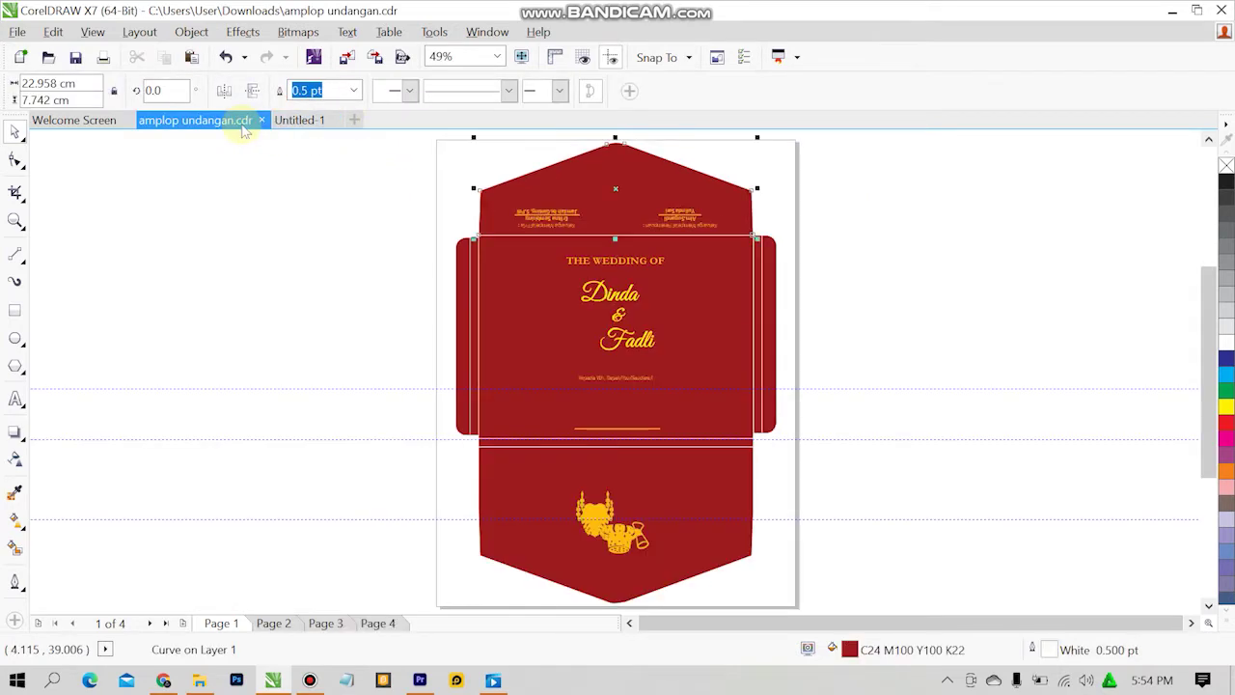
{"action": "left_click", "coordinate": [242, 221]}
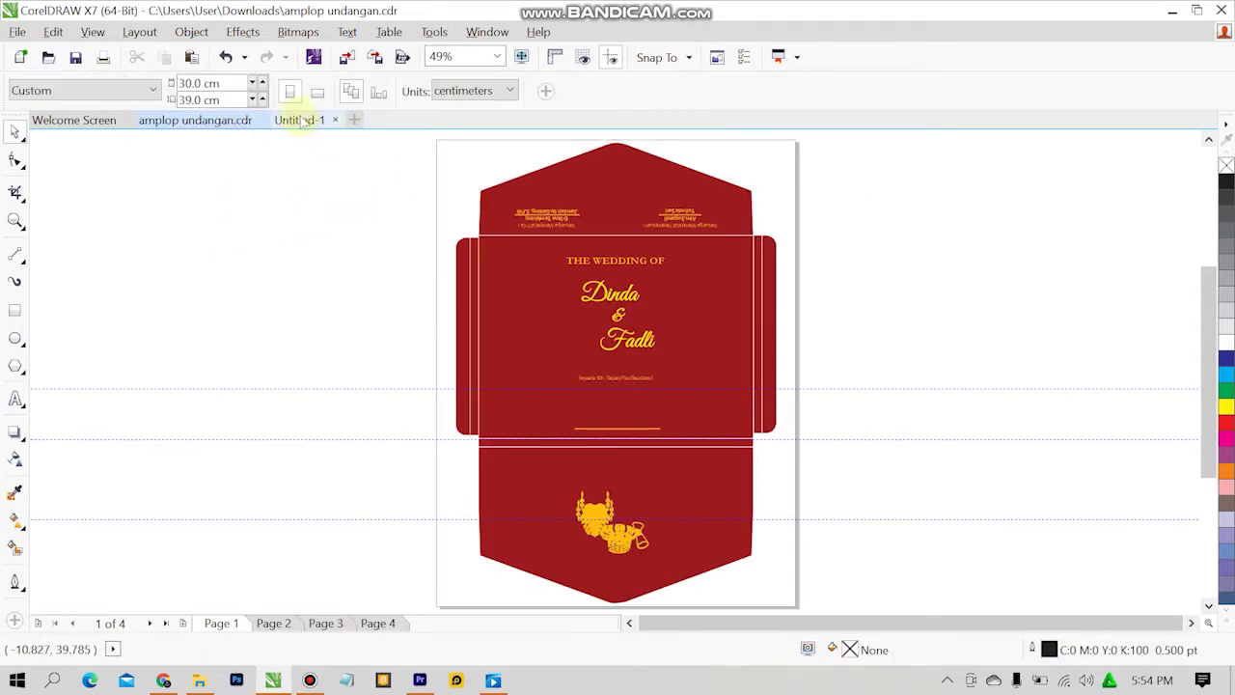
{"action": "mouse_move", "coordinate": [607, 473]}
{"action": "left_mouse_down"}
{"action": "mouse_move", "coordinate": [639, 437]}
{"action": "mouse_move", "coordinate": [712, 450]}
{"action": "left_mouse_up"}
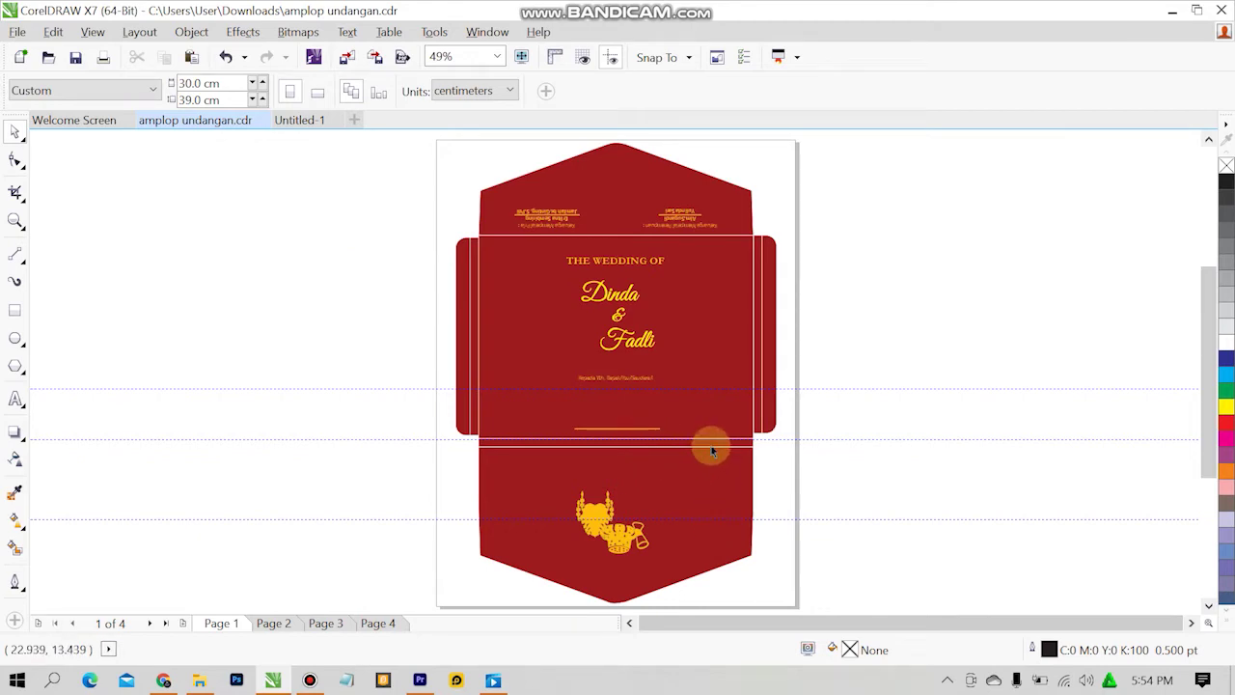
{"action": "left_click", "coordinate": [676, 488]}
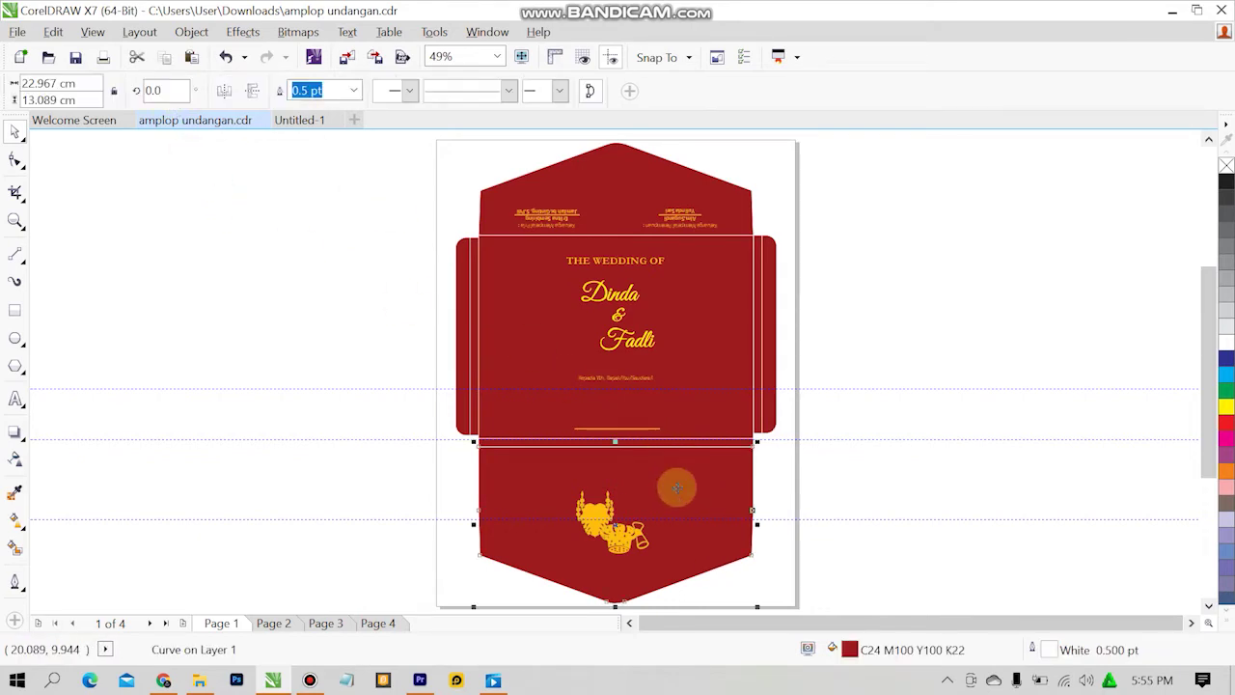
{"action": "left_click", "coordinate": [316, 126]}
{"action": "key", "text": "ctrl+v"}
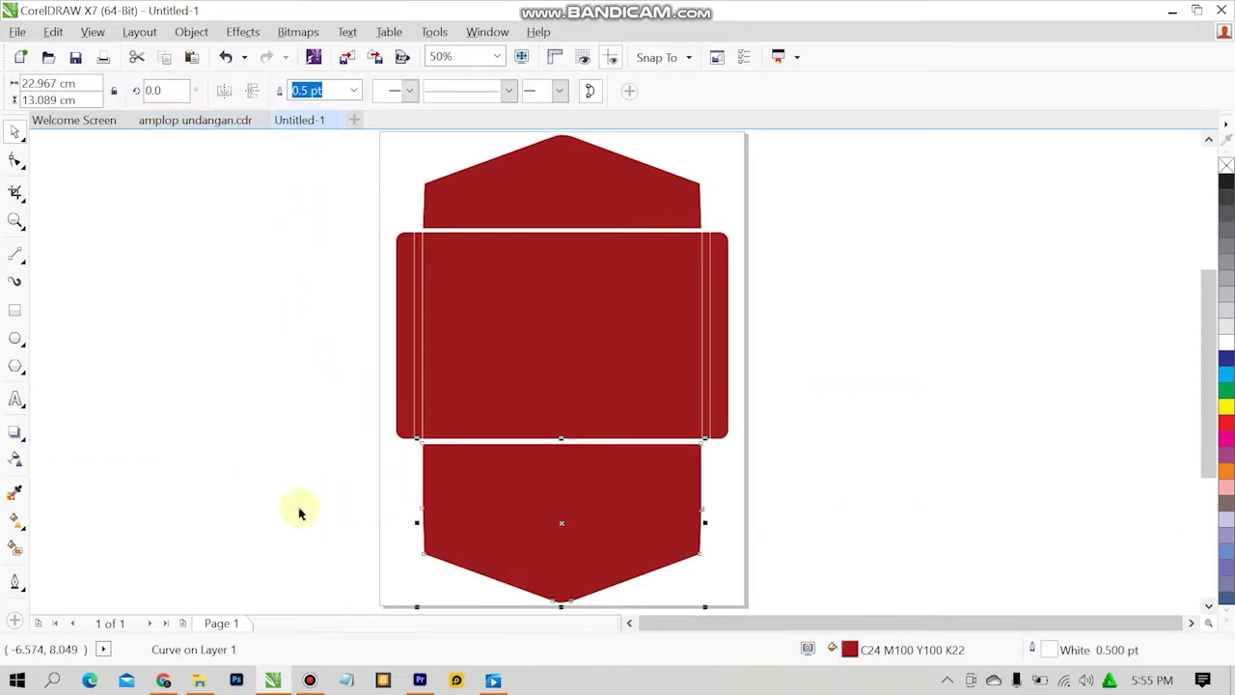
{"action": "left_click", "coordinate": [380, 496]}
{"action": "left_click", "coordinate": [673, 406]}
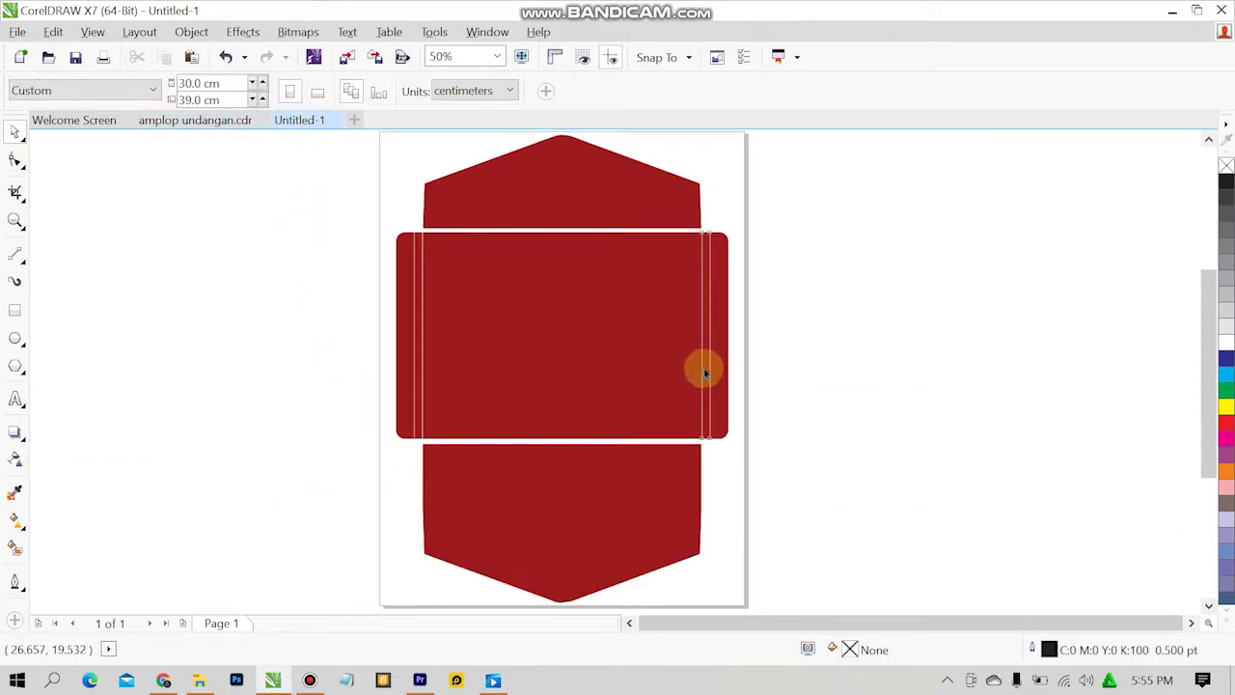
Move the thin right-side strip to the body's centre and rotate it to lie horizontally.
{"action": "left_click", "coordinate": [704, 372]}
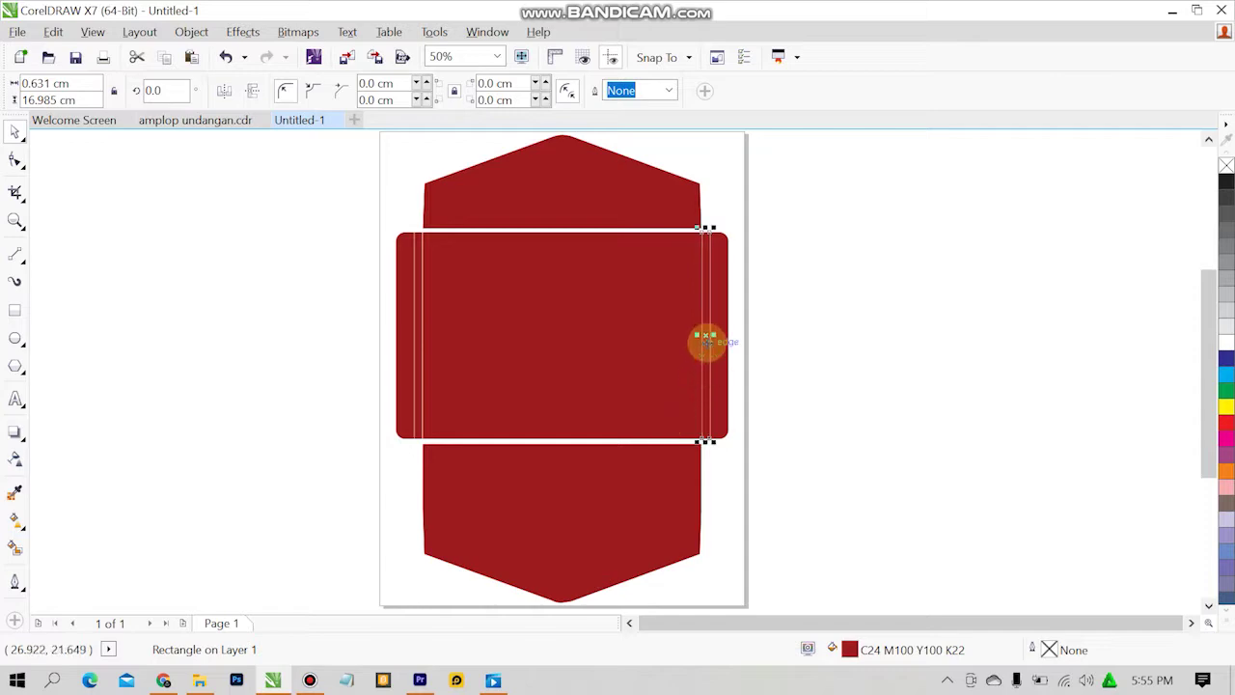
{"action": "left_click_drag", "start_coordinate": [705, 337], "coordinate": [601, 403]}
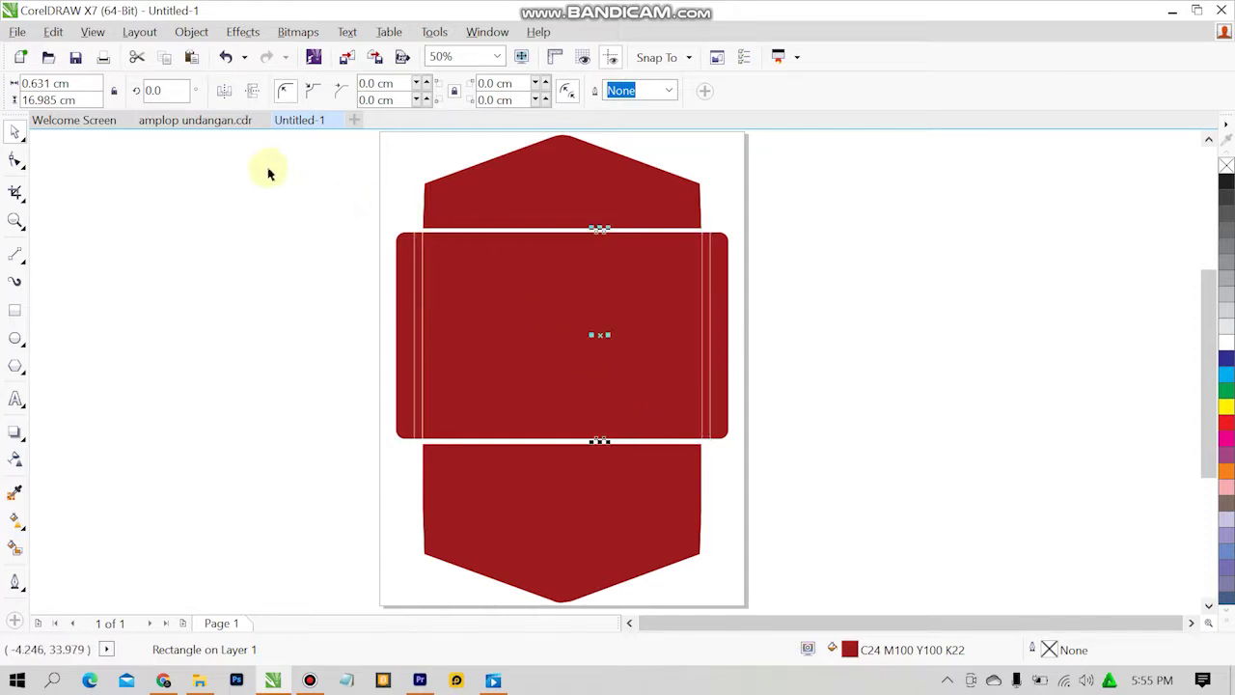
{"action": "left_click", "coordinate": [252, 90]}
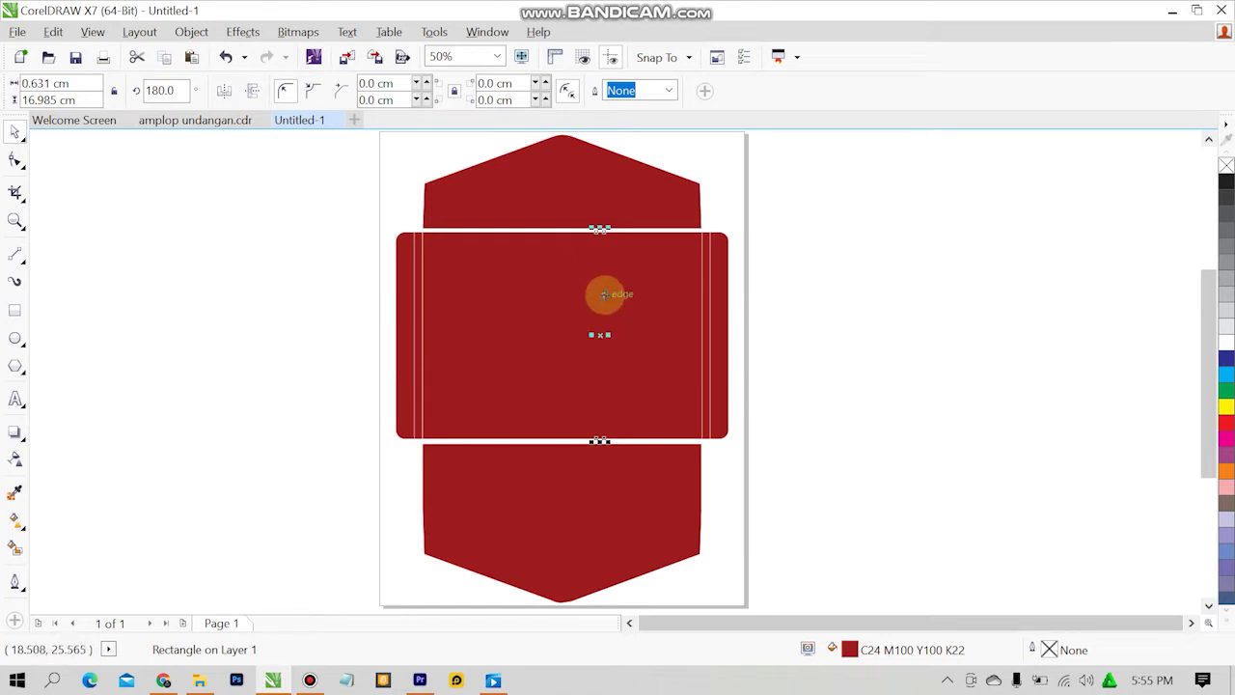
{"action": "left_click_drag", "start_coordinate": [590, 229], "coordinate": [446, 350]}
{"action": "key", "text": "ctrl+z"}
{"action": "left_click_drag", "start_coordinate": [586, 270], "coordinate": [475, 337]}
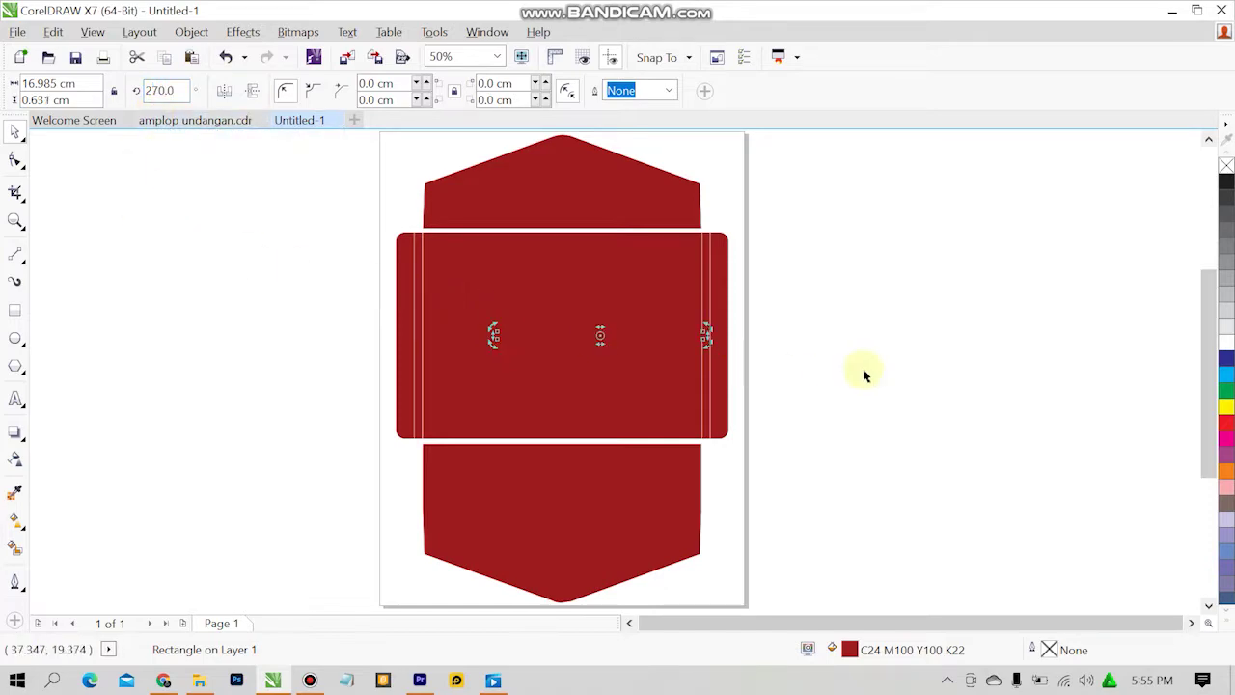
Fit the strip into the seam below the body as a 22.954 × 0.219 cm bar.
{"action": "left_click", "coordinate": [631, 345]}
{"action": "left_click_drag", "start_coordinate": [615, 333], "coordinate": [532, 444]}
{"action": "left_click_drag", "start_coordinate": [631, 445], "coordinate": [702, 450]}
{"action": "left_click", "coordinate": [813, 439]}
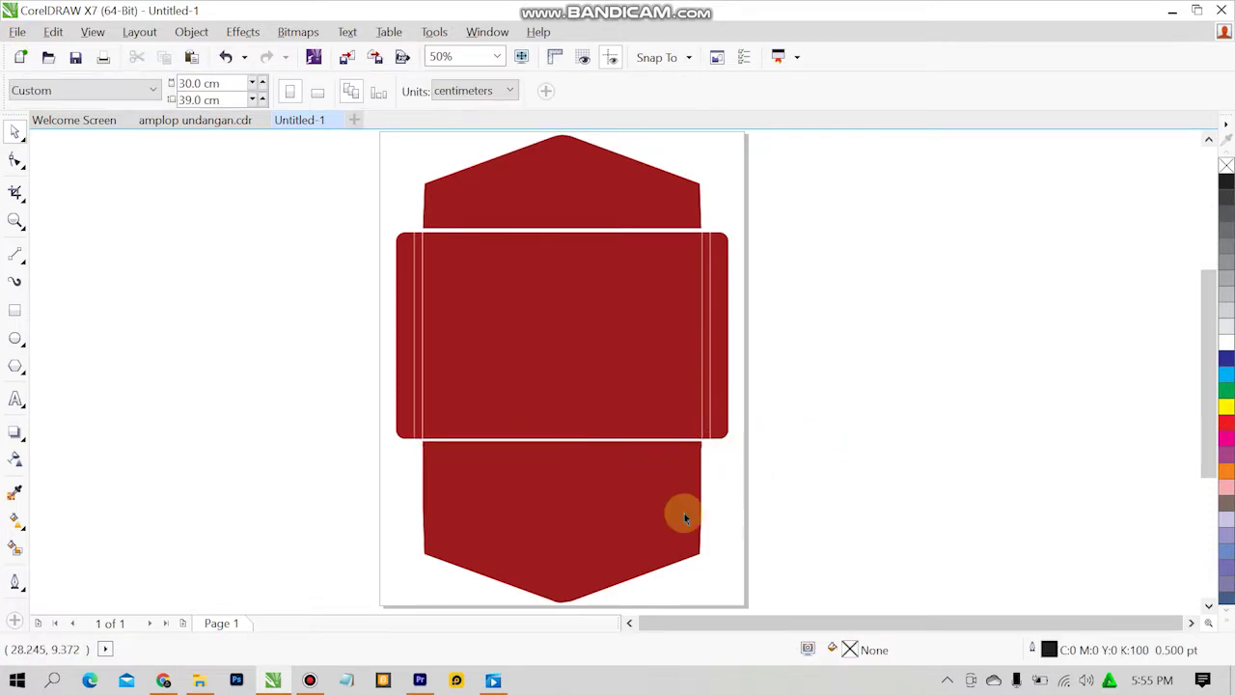
{"action": "left_click", "coordinate": [681, 513]}
{"action": "left_click", "coordinate": [815, 481]}
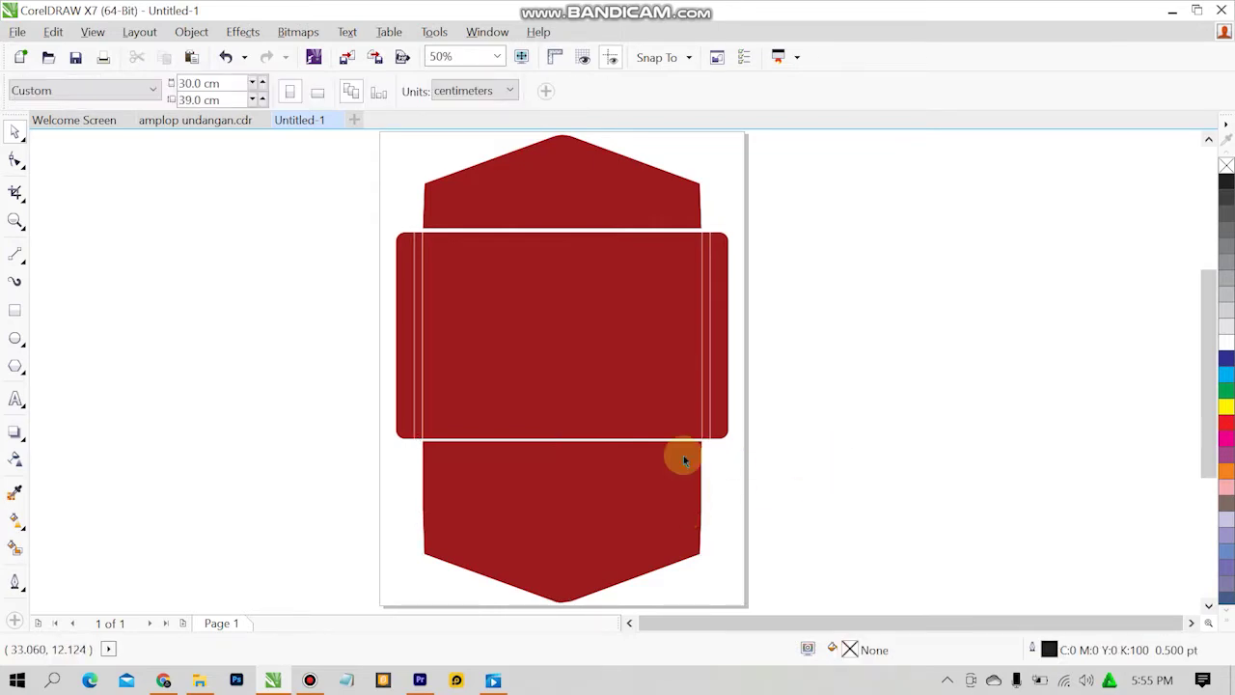
{"action": "left_click", "coordinate": [583, 444]}
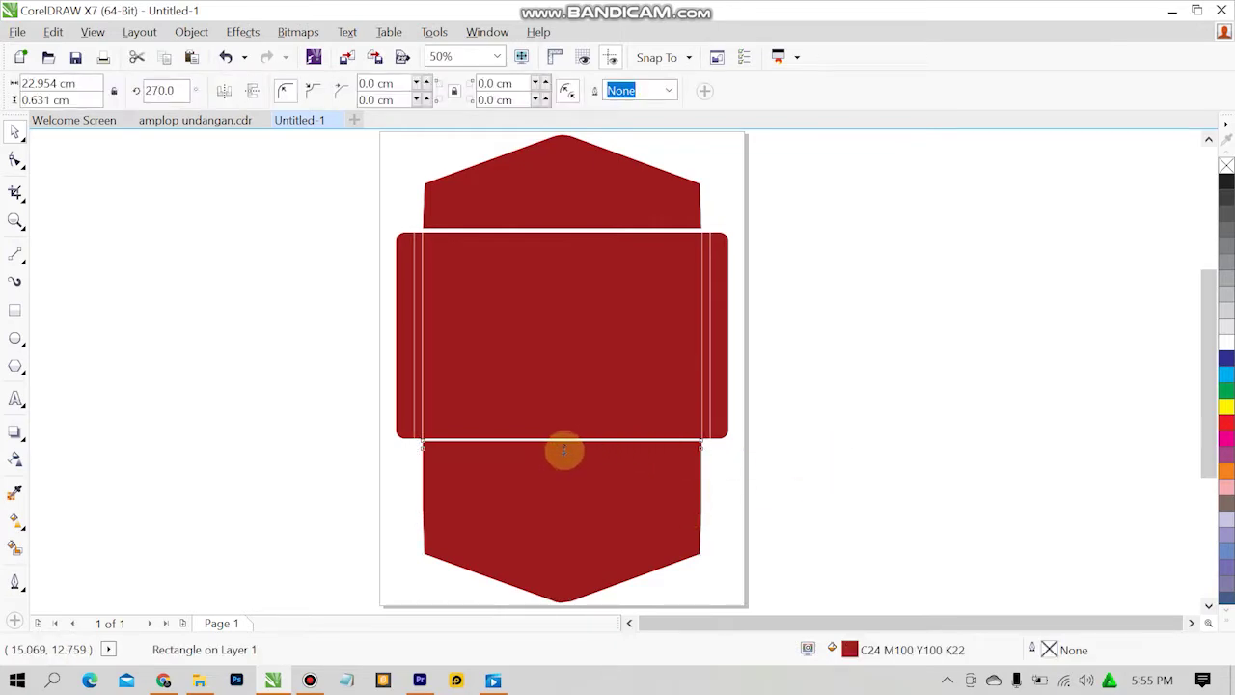
{"action": "left_click_drag", "start_coordinate": [563, 450], "coordinate": [565, 443]}
Zoom out to 50% to view the whole envelope, leaving the outline colour unchanged.
{"action": "scroll", "coordinate": [624, 417], "scroll_direction": "up", "scroll_amount": 1}
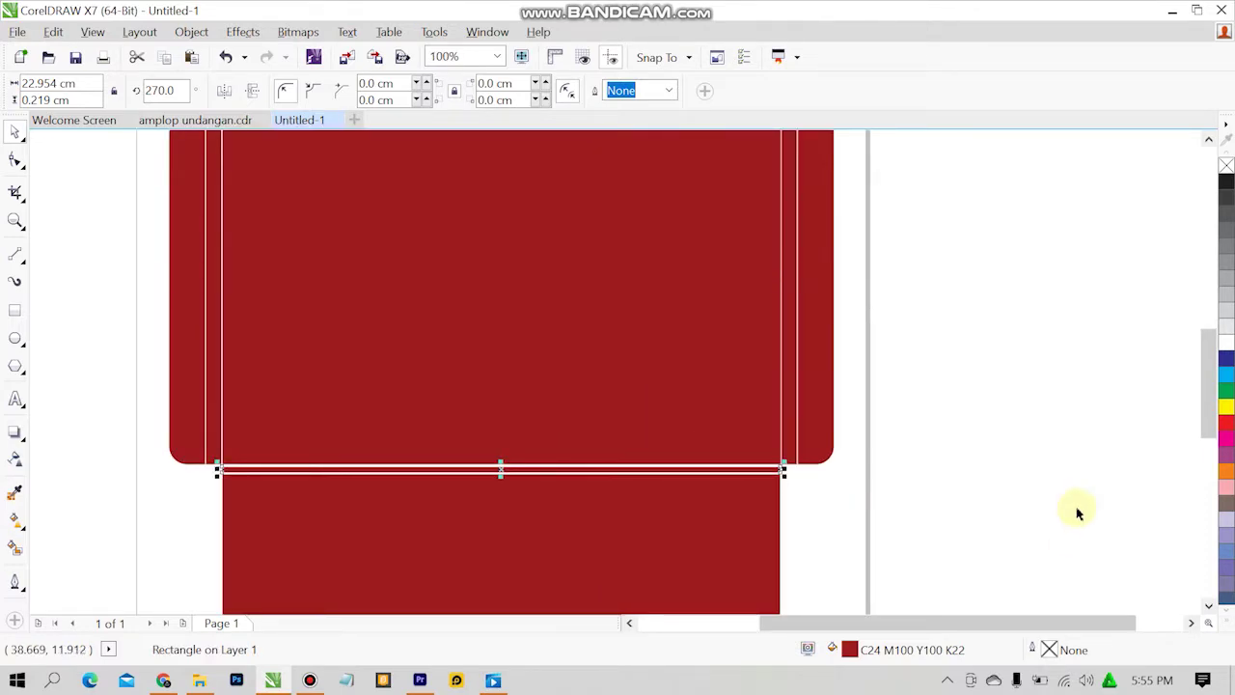
{"action": "key", "text": "Escape"}
{"action": "scroll", "coordinate": [591, 327], "scroll_direction": "down", "scroll_amount": 1}
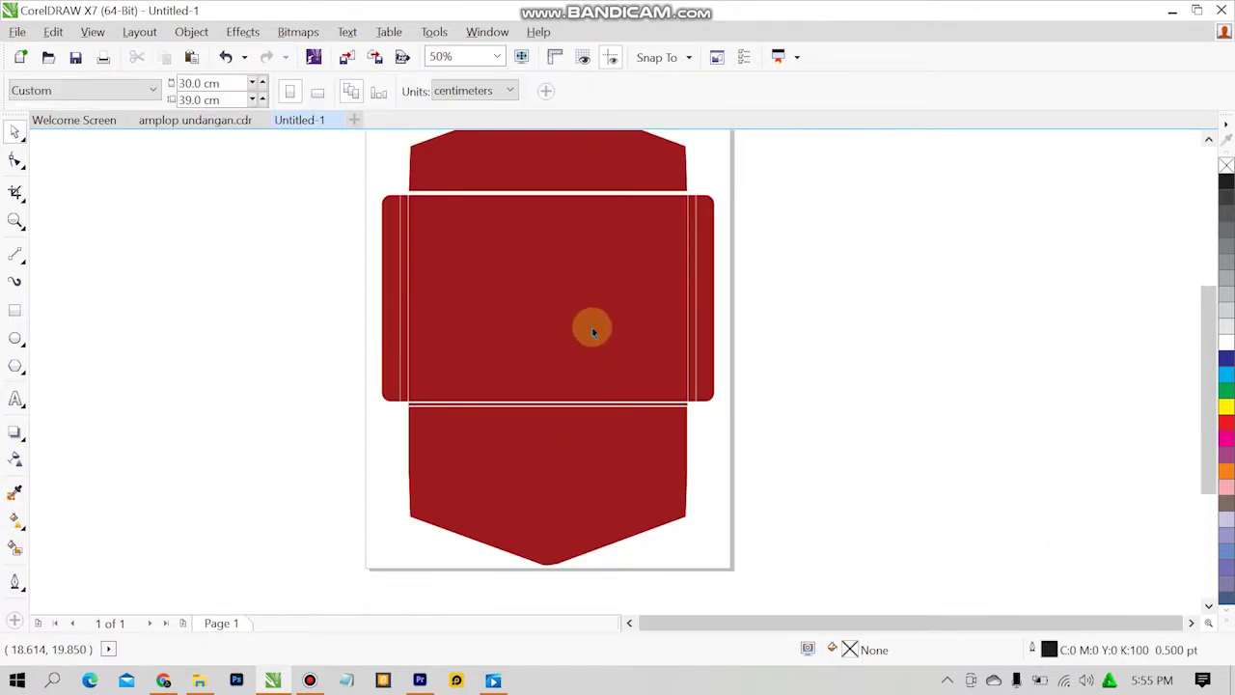
{"action": "key", "text": "shift+F12"}
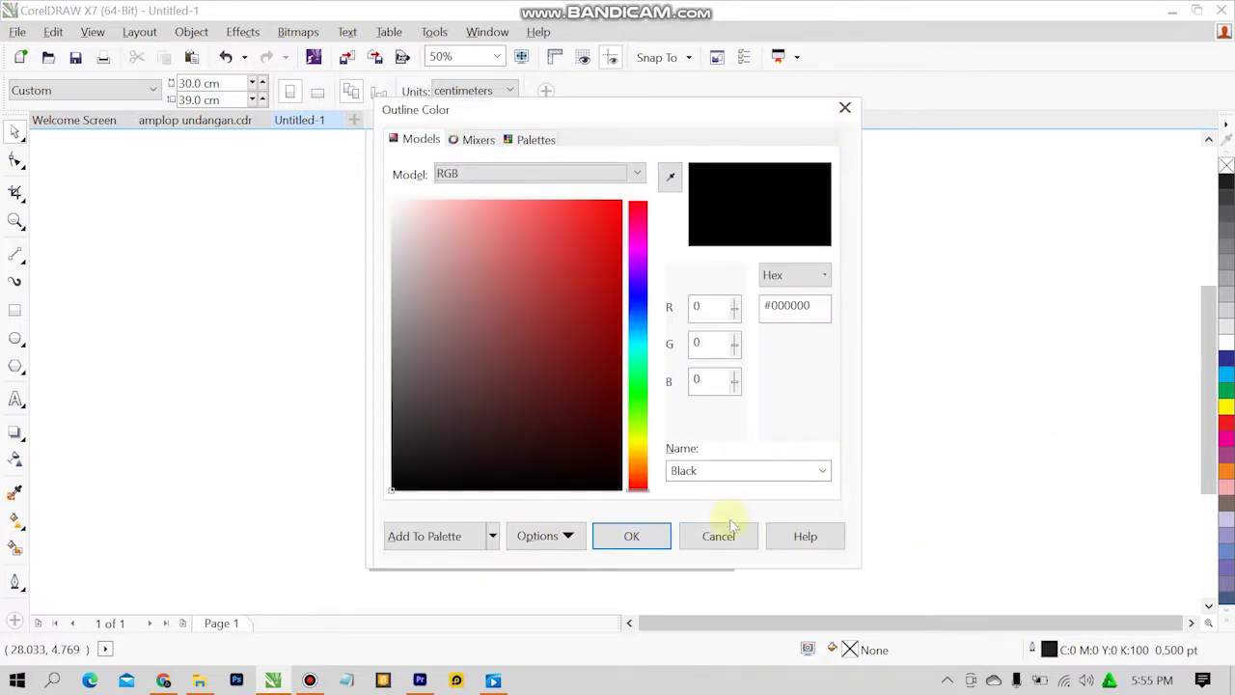
{"action": "left_click", "coordinate": [719, 535]}
{"action": "scroll", "coordinate": [440, 178], "scroll_direction": "down", "scroll_amount": 1}
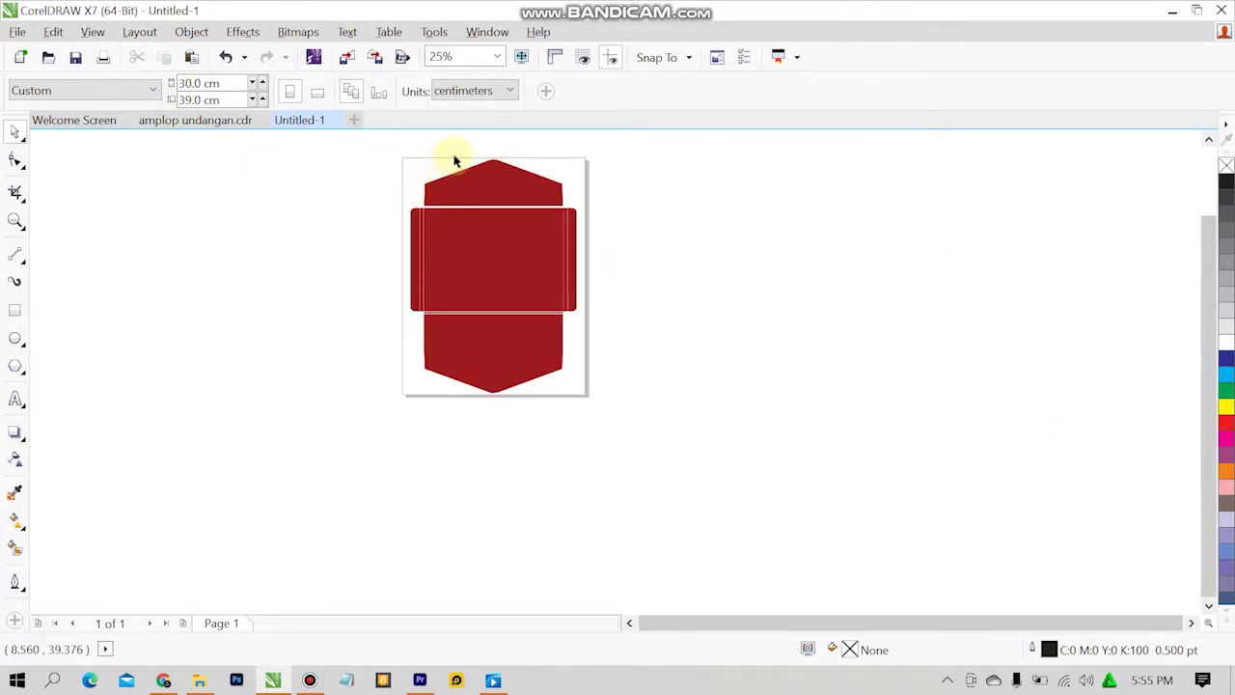
{"action": "scroll", "coordinate": [455, 161], "scroll_direction": "up", "scroll_amount": 1}
{"action": "scroll", "coordinate": [651, 450], "scroll_direction": "down", "scroll_amount": 1}
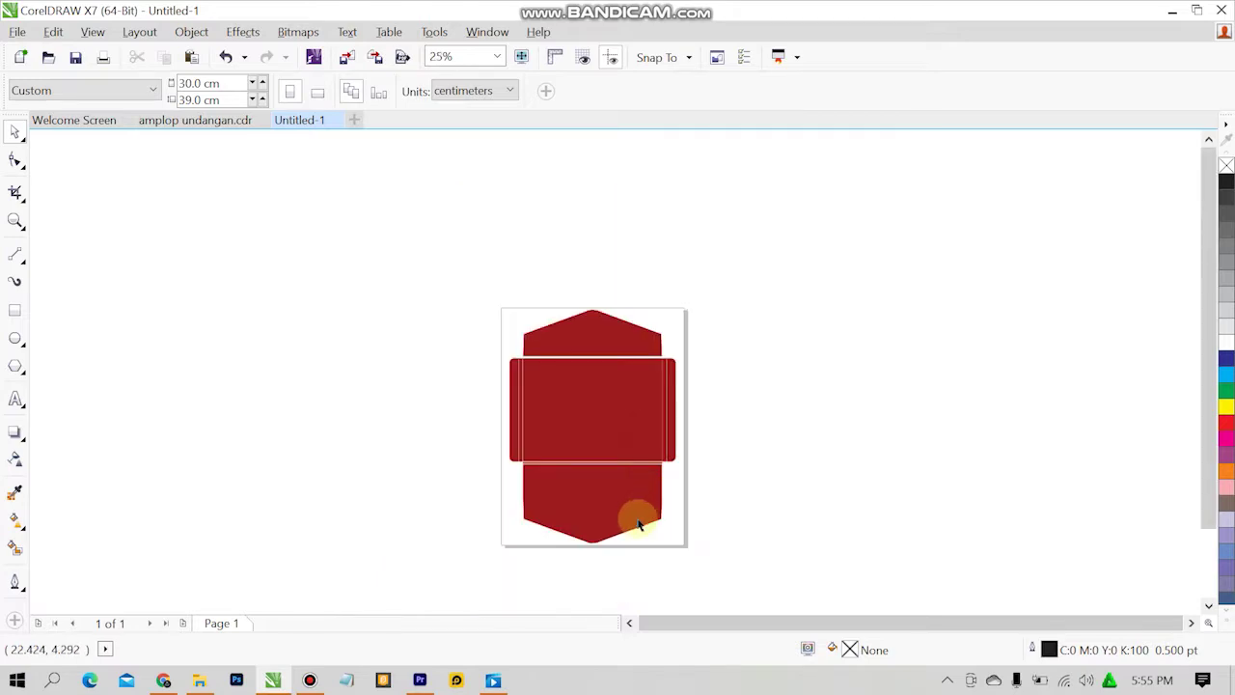
{"action": "scroll", "coordinate": [638, 523], "scroll_direction": "up", "scroll_amount": 1}
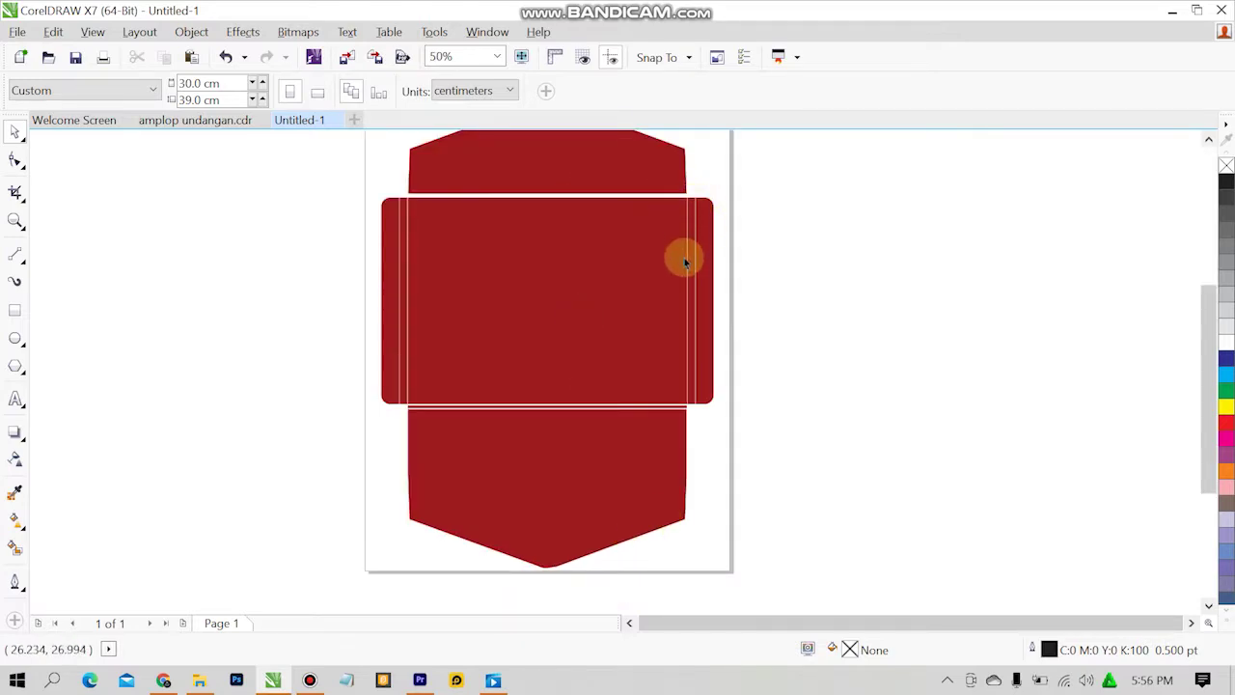
{"action": "left_click", "coordinate": [387, 269]}
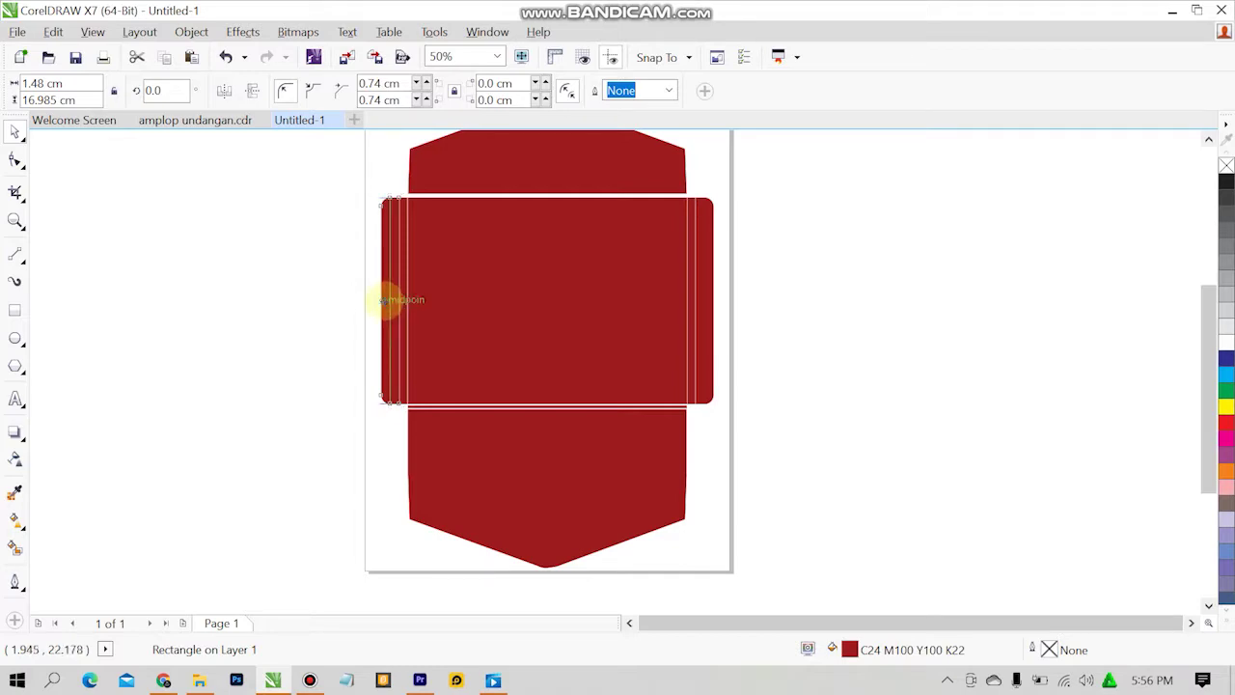
{"action": "left_click_drag", "start_coordinate": [382, 300], "coordinate": [384, 300]}
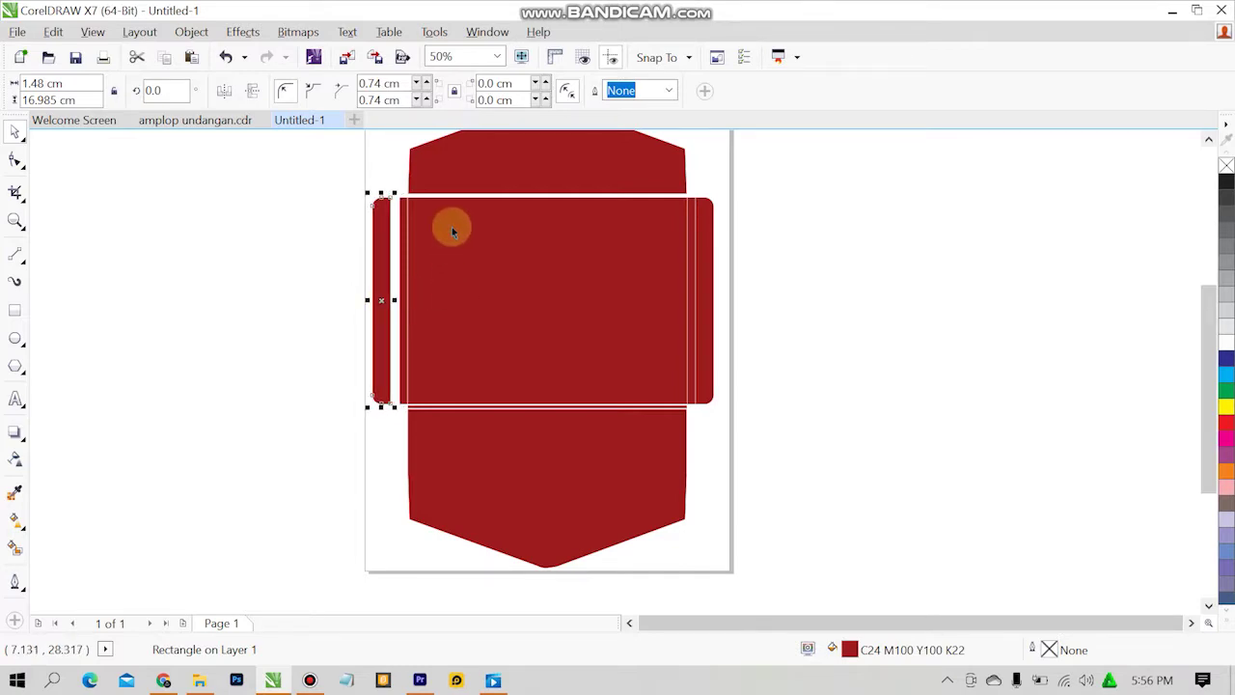
{"action": "key", "text": "ctrl+z"}
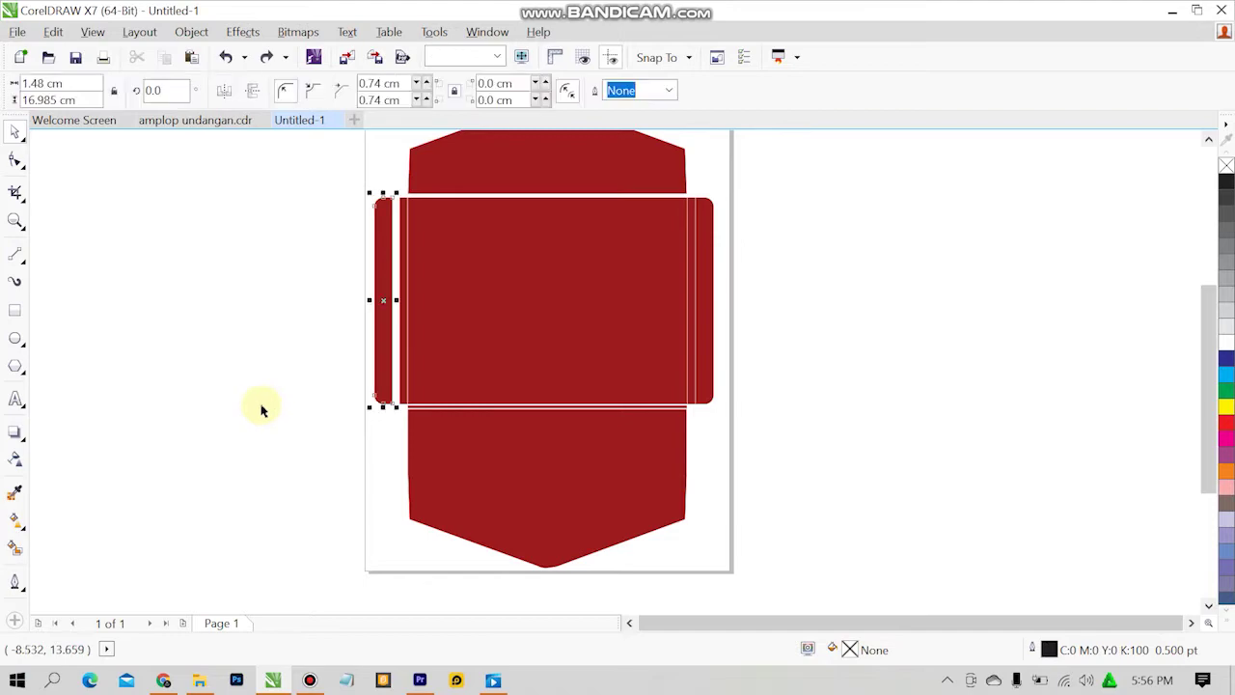
{"action": "key", "text": "ctrl+z"}
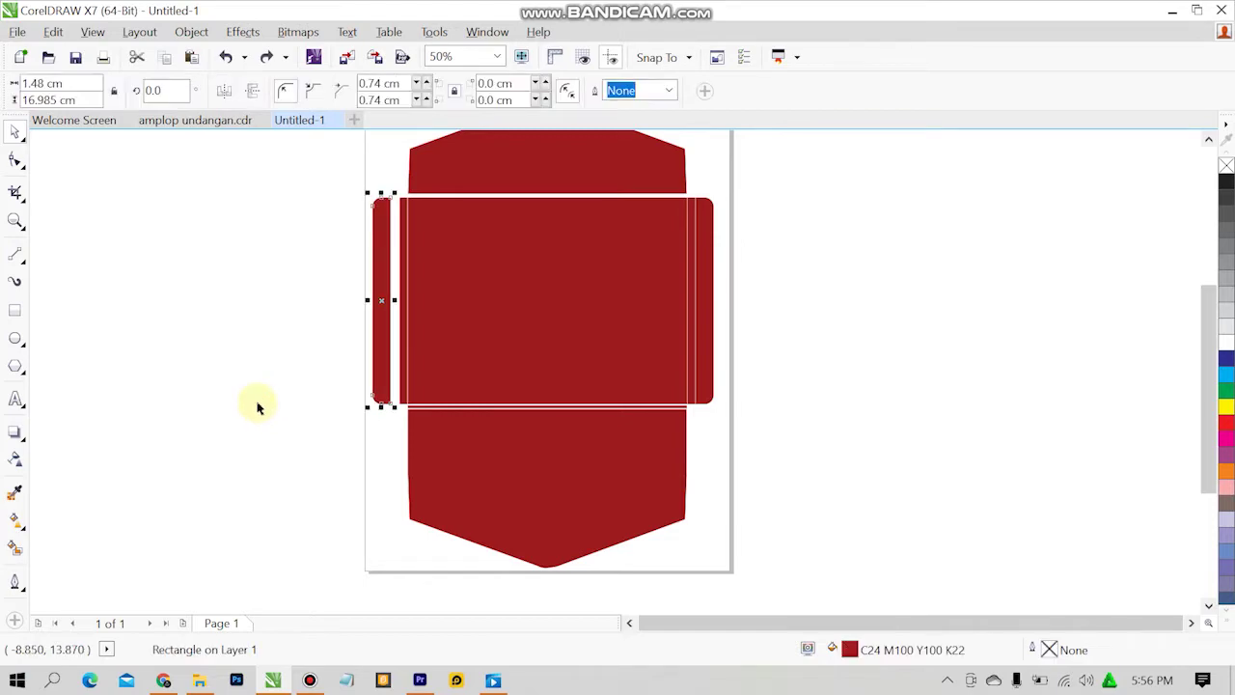
{"action": "key", "text": "ctrl+z"}
{"action": "left_click", "coordinate": [296, 430]}
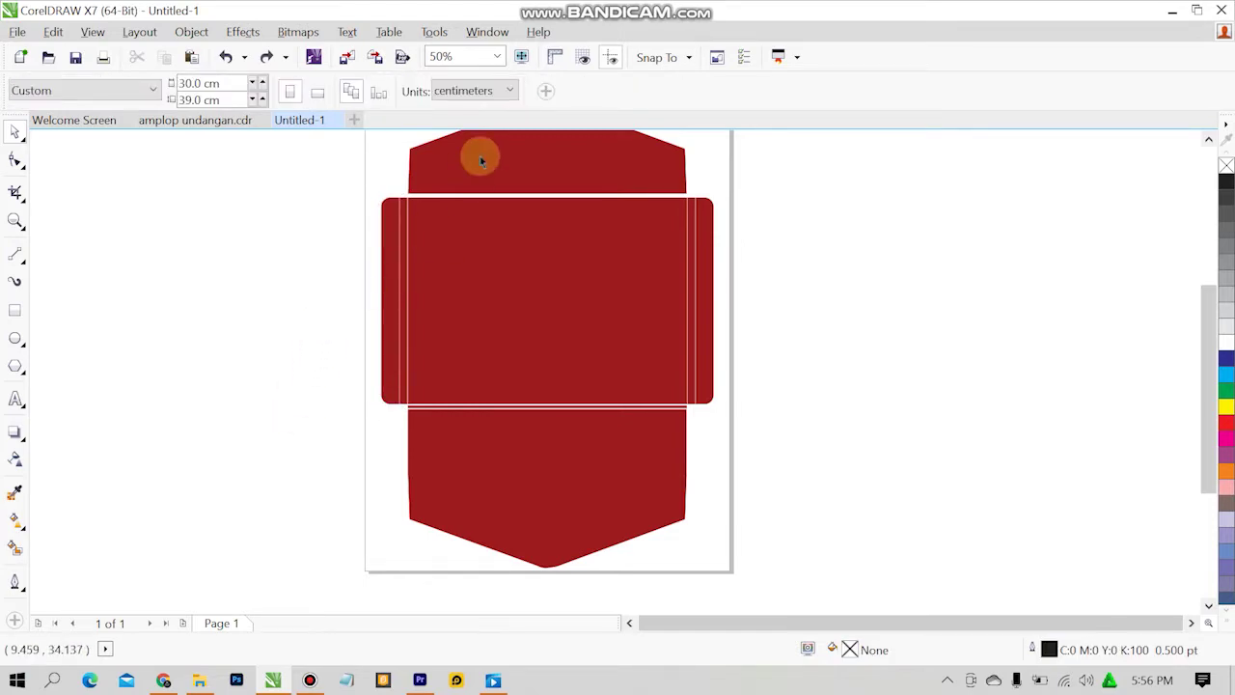
{"action": "left_click", "coordinate": [173, 126]}
Zoom amplop undangan.cdr to 200% on the top flap and select both upside-down family-name groups.
{"action": "left_click", "coordinate": [246, 320]}
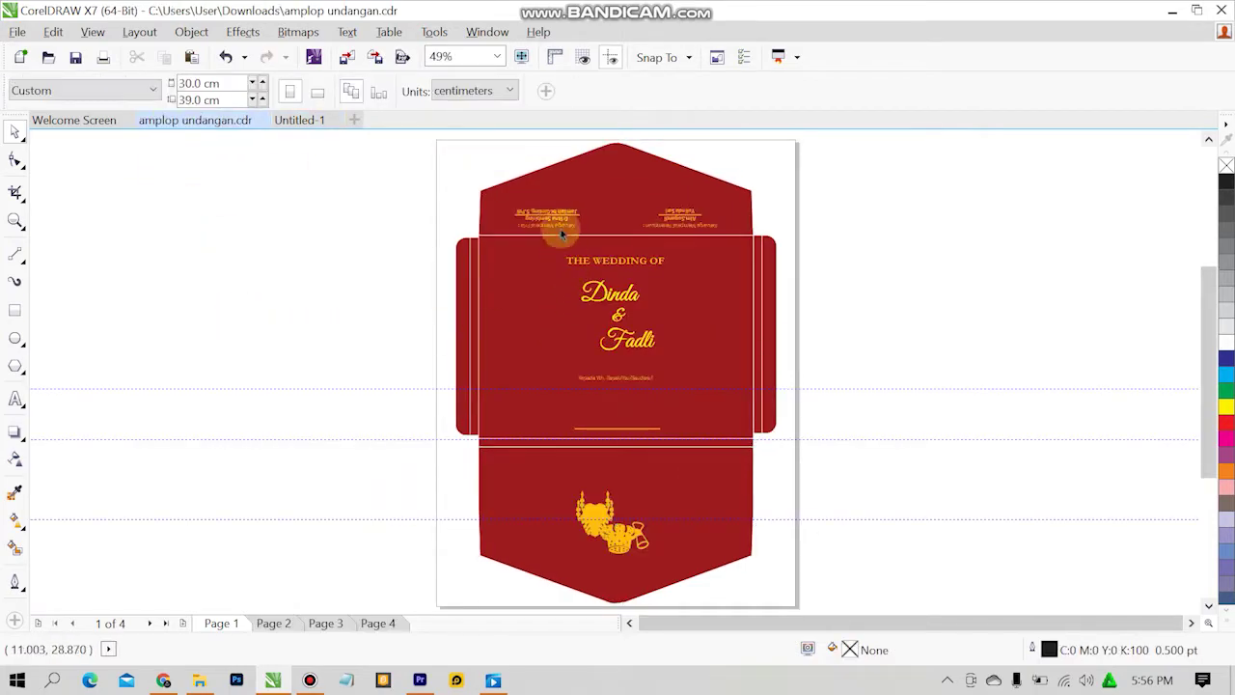
{"action": "scroll", "coordinate": [560, 233], "scroll_direction": "up", "scroll_amount": 4}
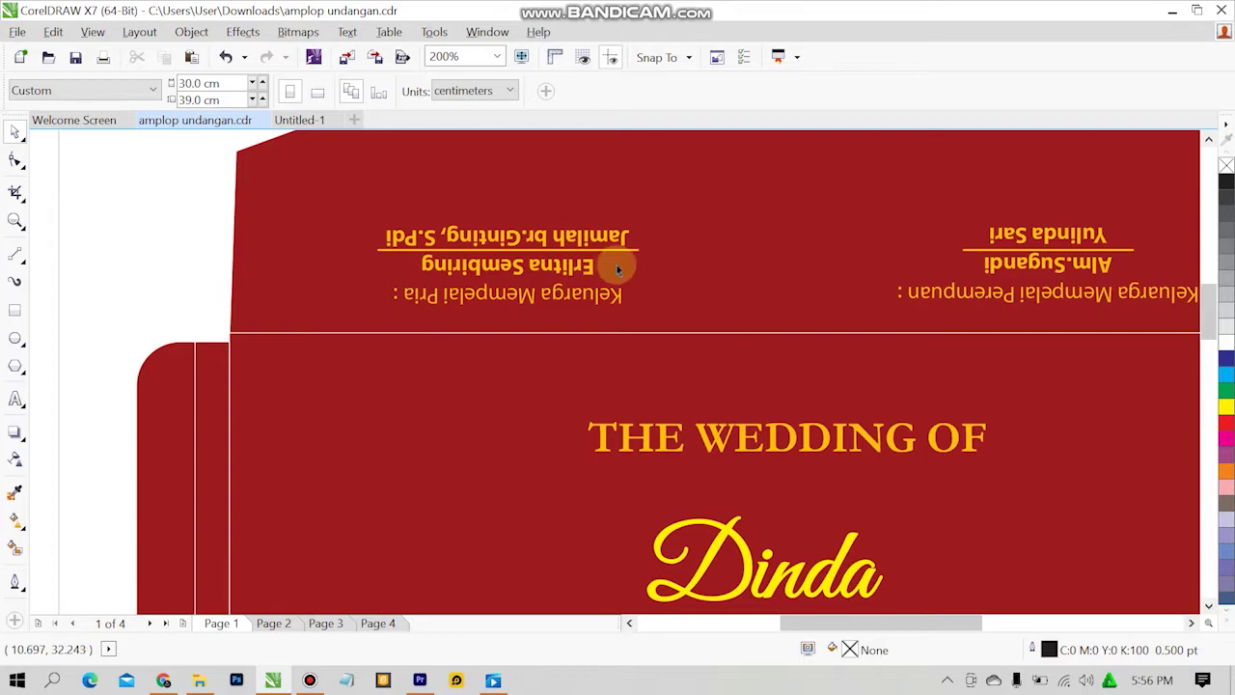
{"action": "left_click", "coordinate": [1191, 623]}
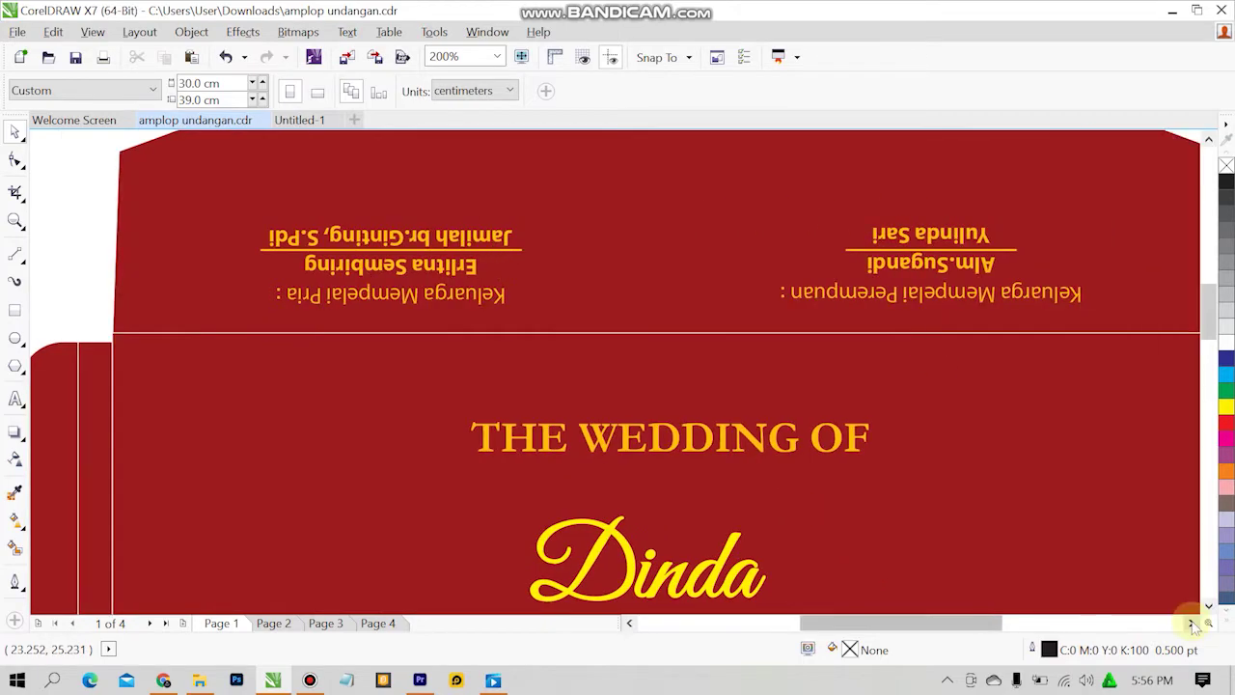
{"action": "left_click", "coordinate": [1192, 623]}
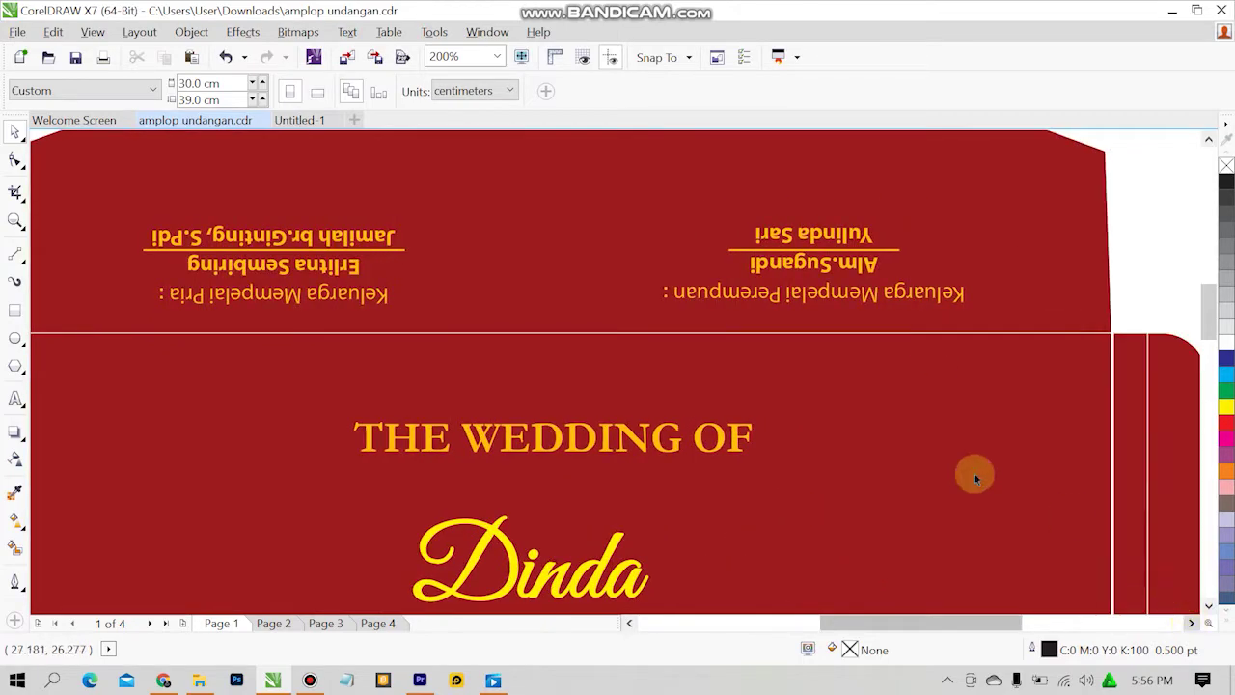
{"action": "left_click", "coordinate": [280, 121]}
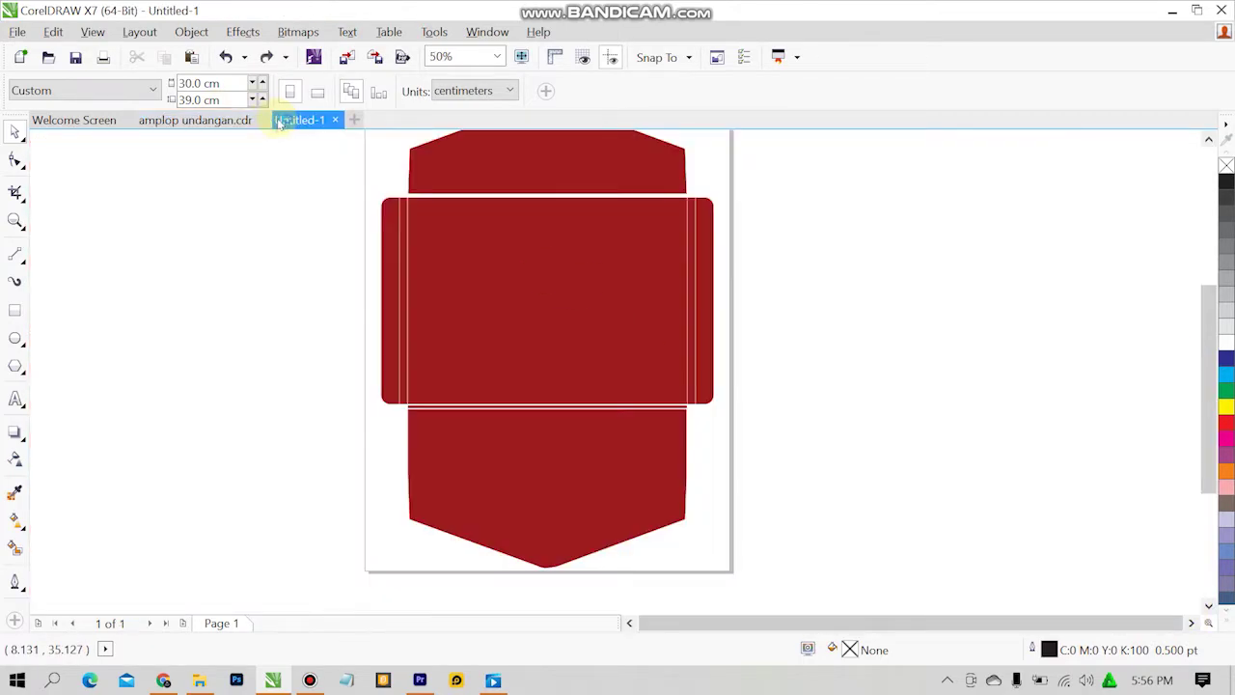
{"action": "left_click", "coordinate": [1208, 140]}
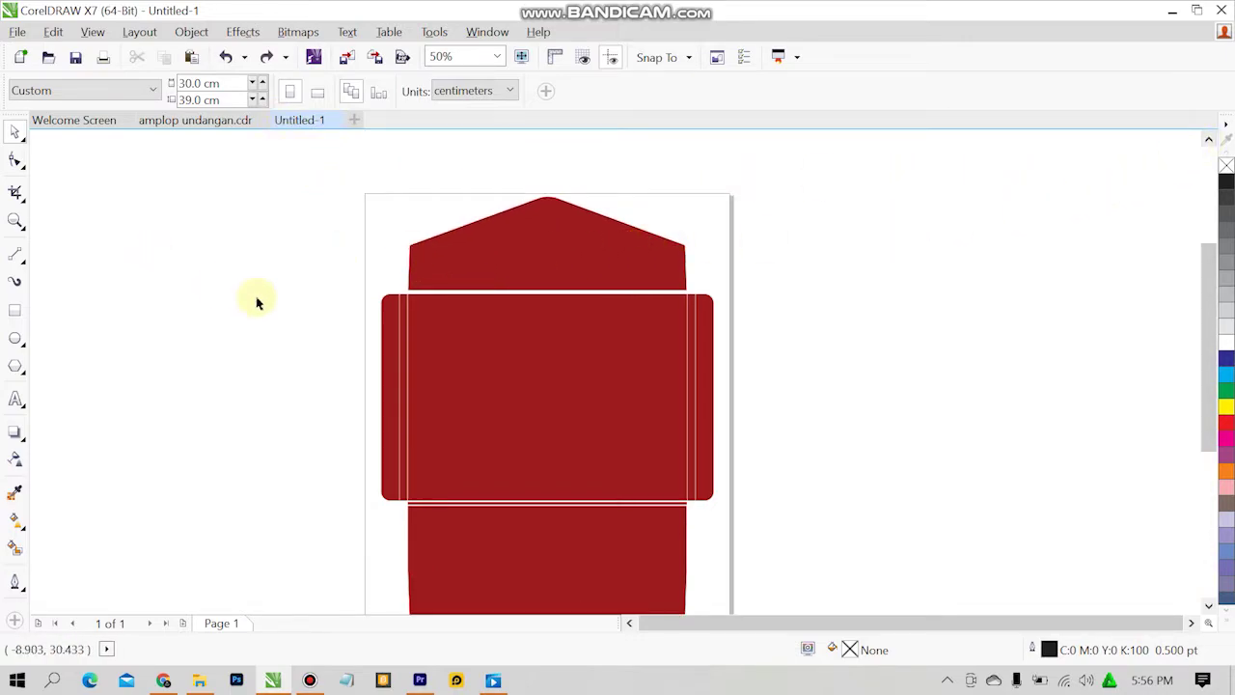
{"action": "left_click", "coordinate": [188, 119]}
{"action": "left_click", "coordinate": [396, 249]}
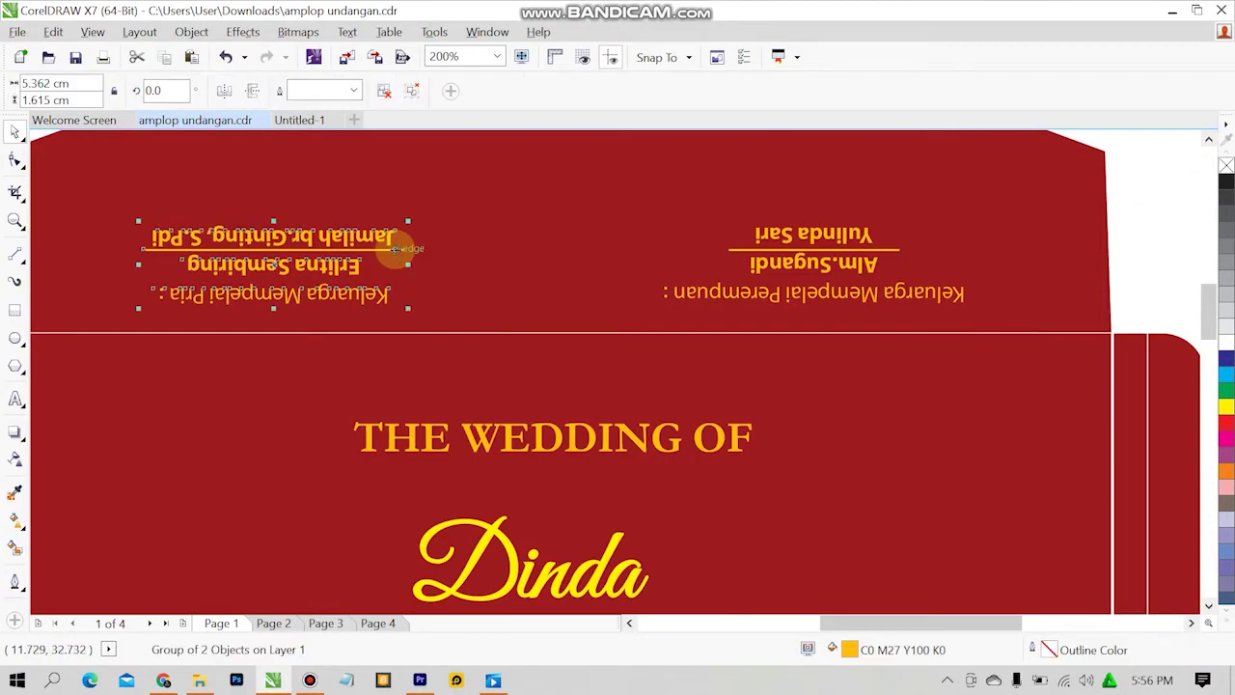
{"action": "left_click", "coordinate": [784, 268], "text": "ctrl"}
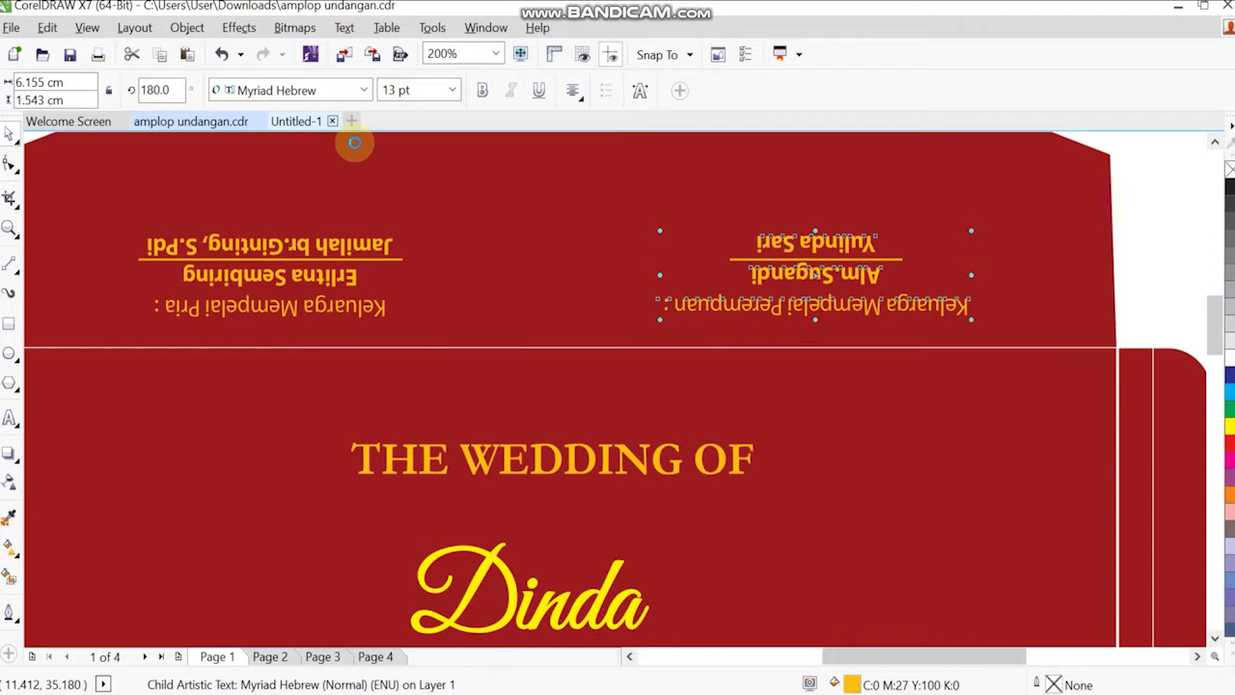
Return to Untitled-1 at 100% on the top flap and cancel the Substitute Embedded Fonts paste.
{"action": "left_click", "coordinate": [347, 125]}
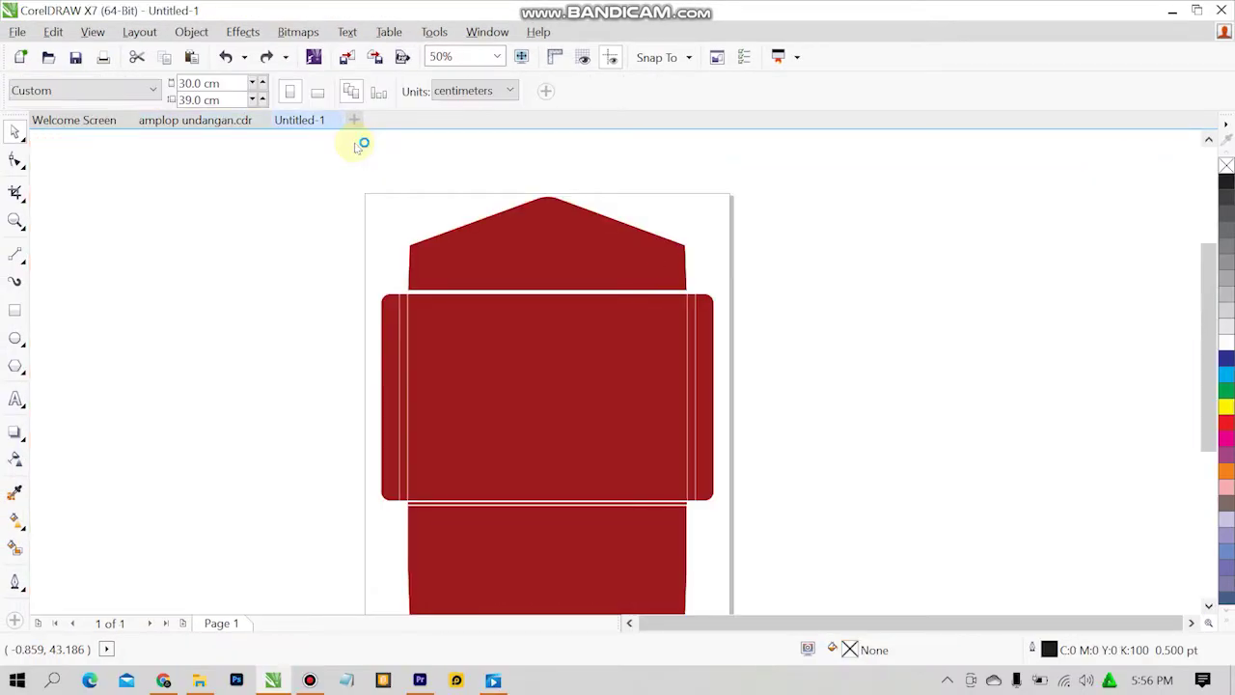
{"action": "scroll", "coordinate": [665, 440], "scroll_direction": "down", "scroll_amount": 2}
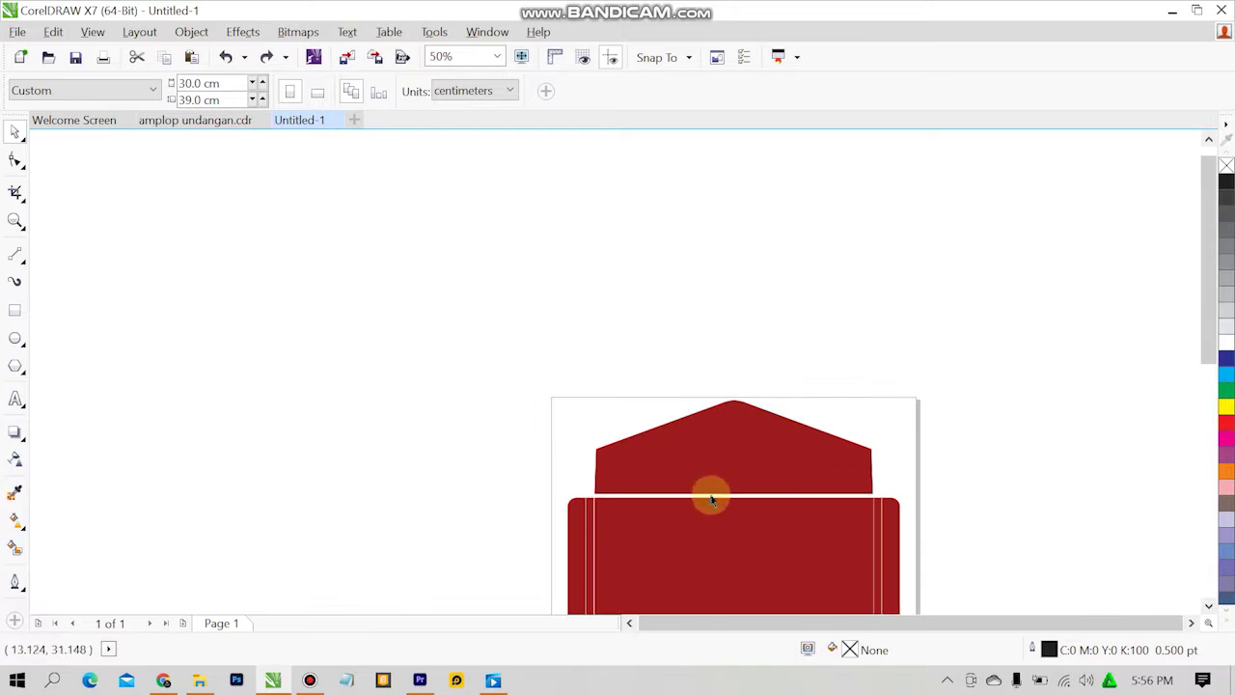
{"action": "scroll", "coordinate": [748, 533], "scroll_direction": "down", "scroll_amount": 2}
{"action": "scroll", "coordinate": [767, 545], "scroll_direction": "up", "scroll_amount": 2}
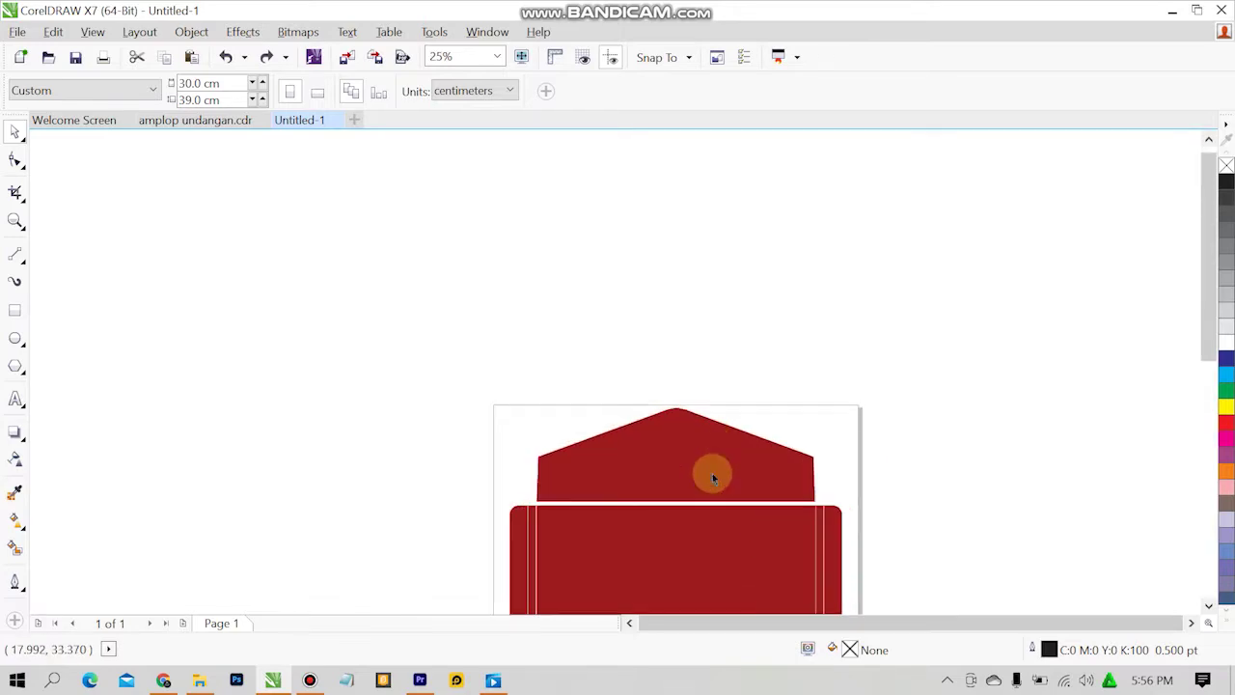
{"action": "scroll", "coordinate": [713, 476], "scroll_direction": "up", "scroll_amount": 1}
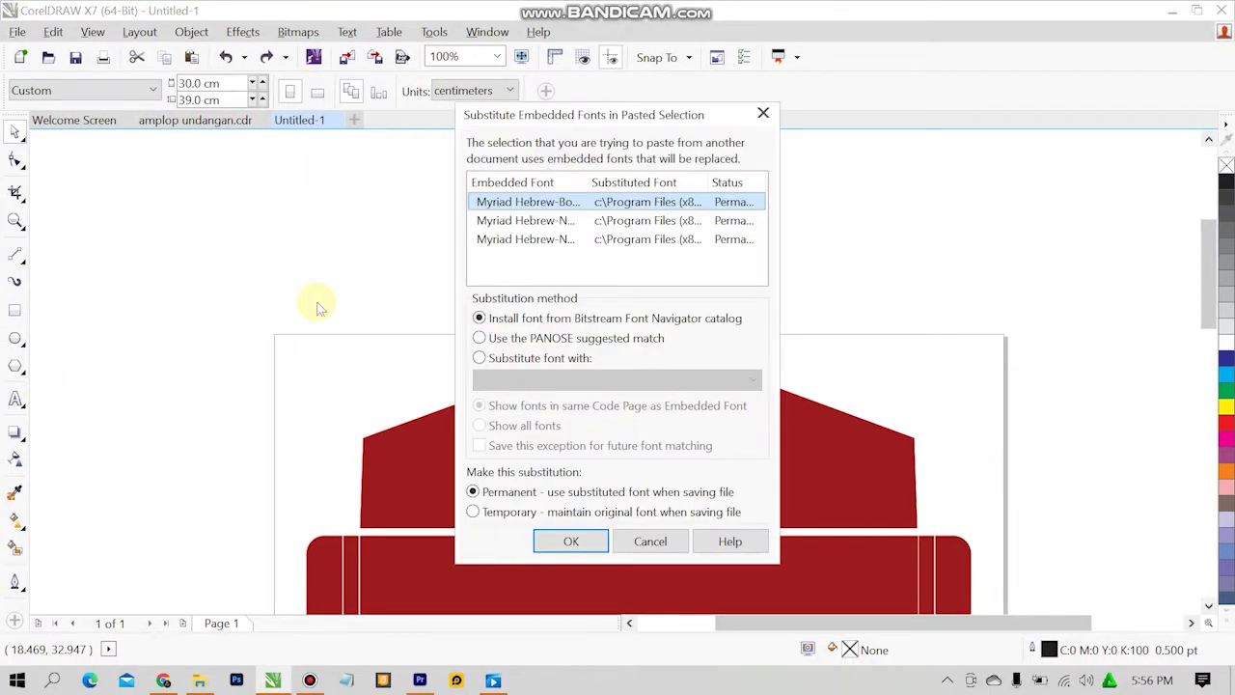
{"action": "left_click", "coordinate": [620, 542]}
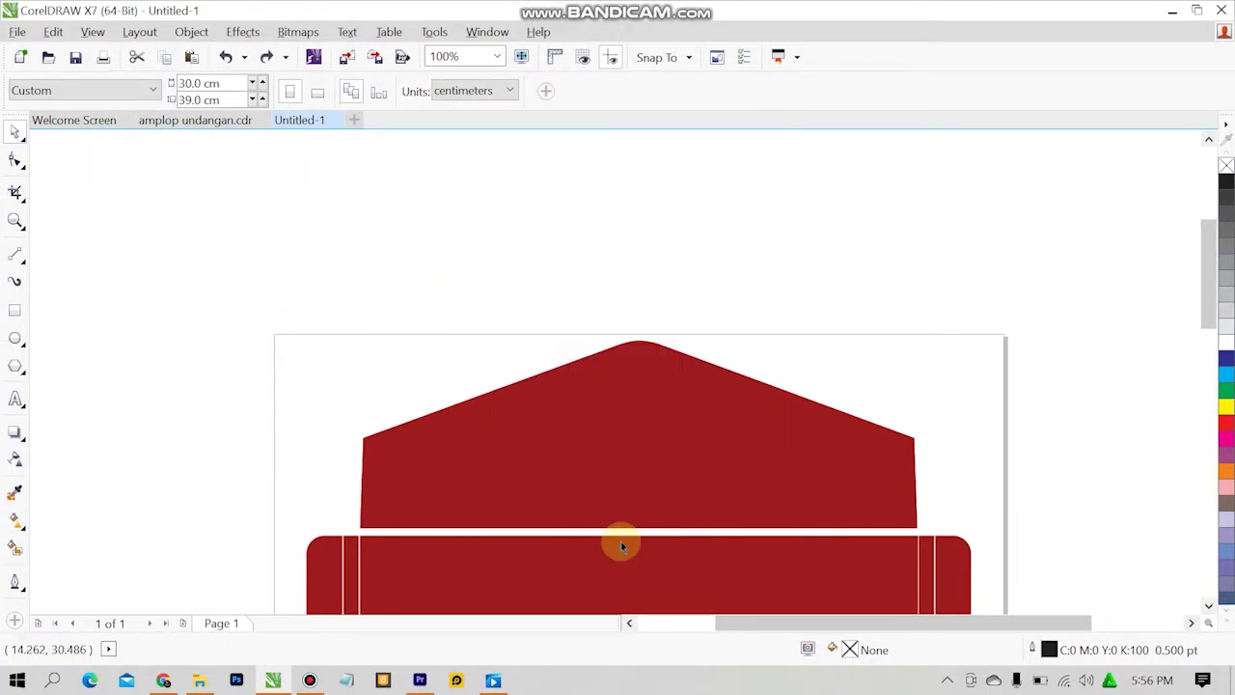
Restore the reference photo beside the envelope in amplop undangan.cdr using Redo and Undo.
{"action": "left_click", "coordinate": [180, 122]}
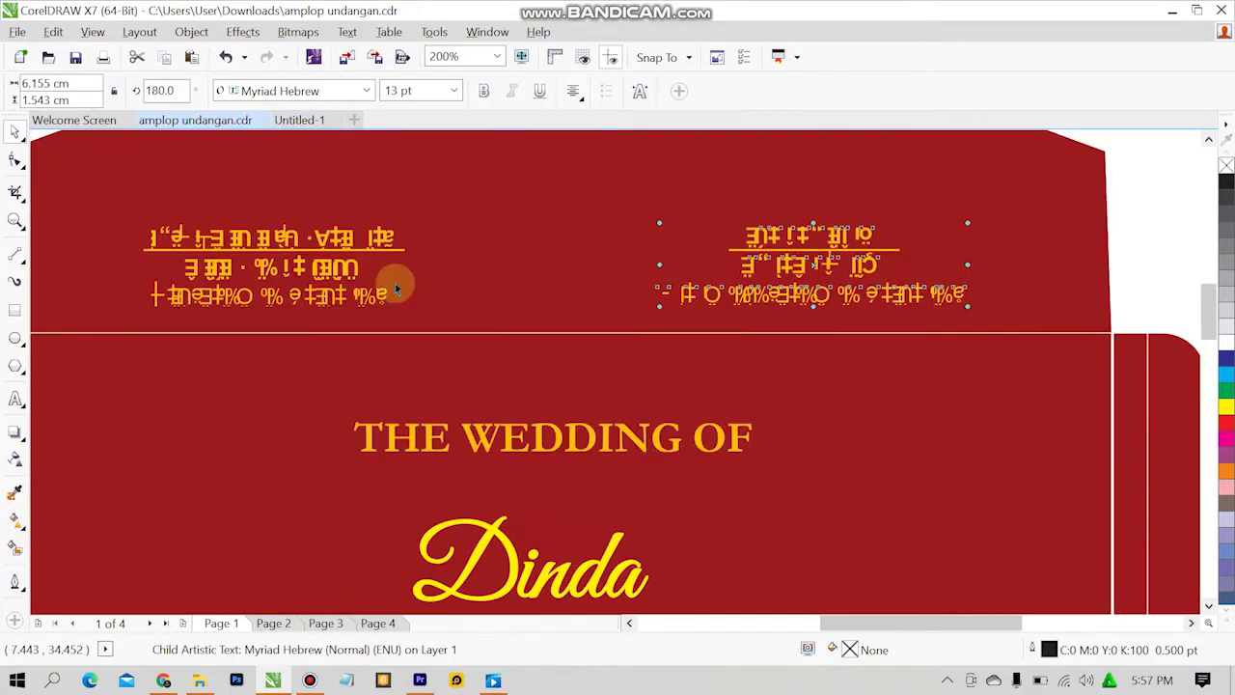
{"action": "left_click", "coordinate": [1114, 228]}
{"action": "left_click", "coordinate": [616, 190]}
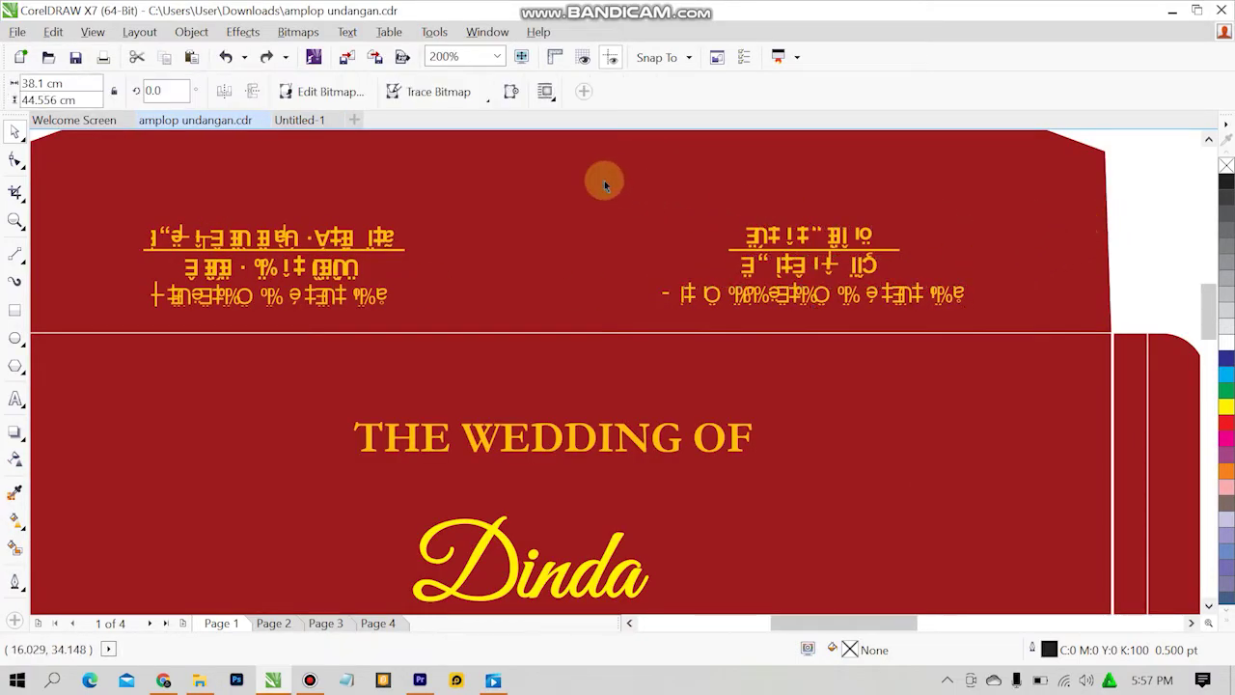
{"action": "scroll", "coordinate": [975, 249], "scroll_direction": "down", "scroll_amount": 2}
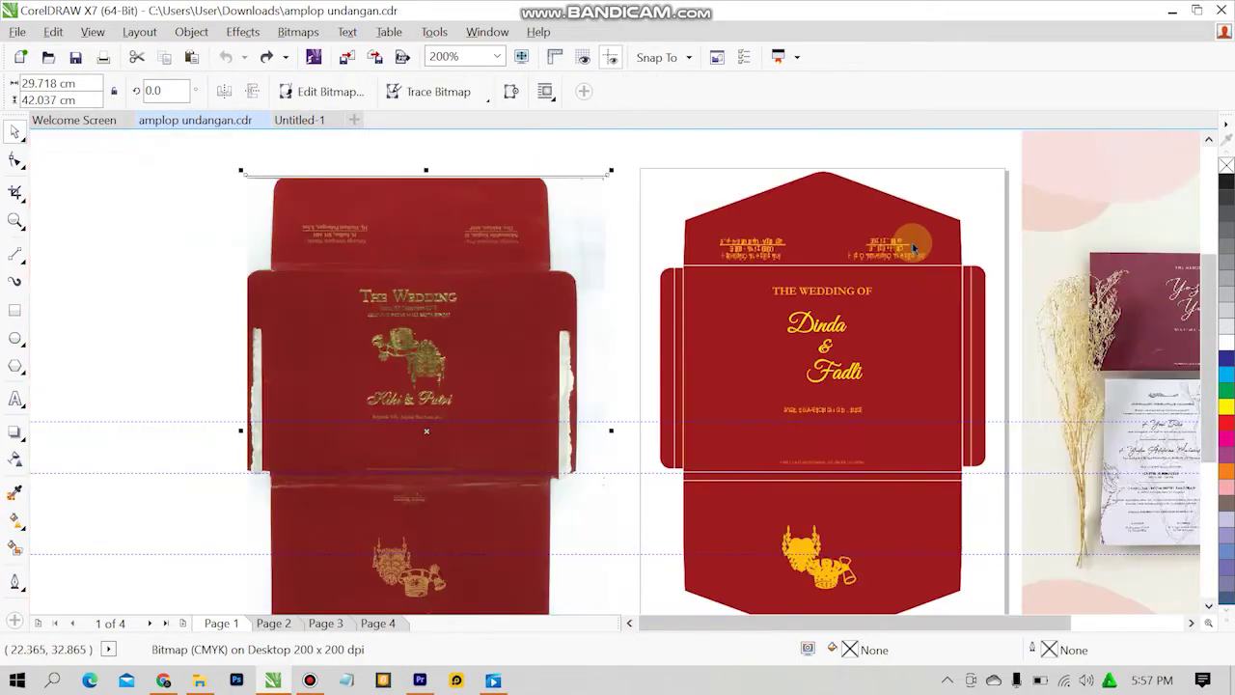
{"action": "left_click", "coordinate": [198, 190]}
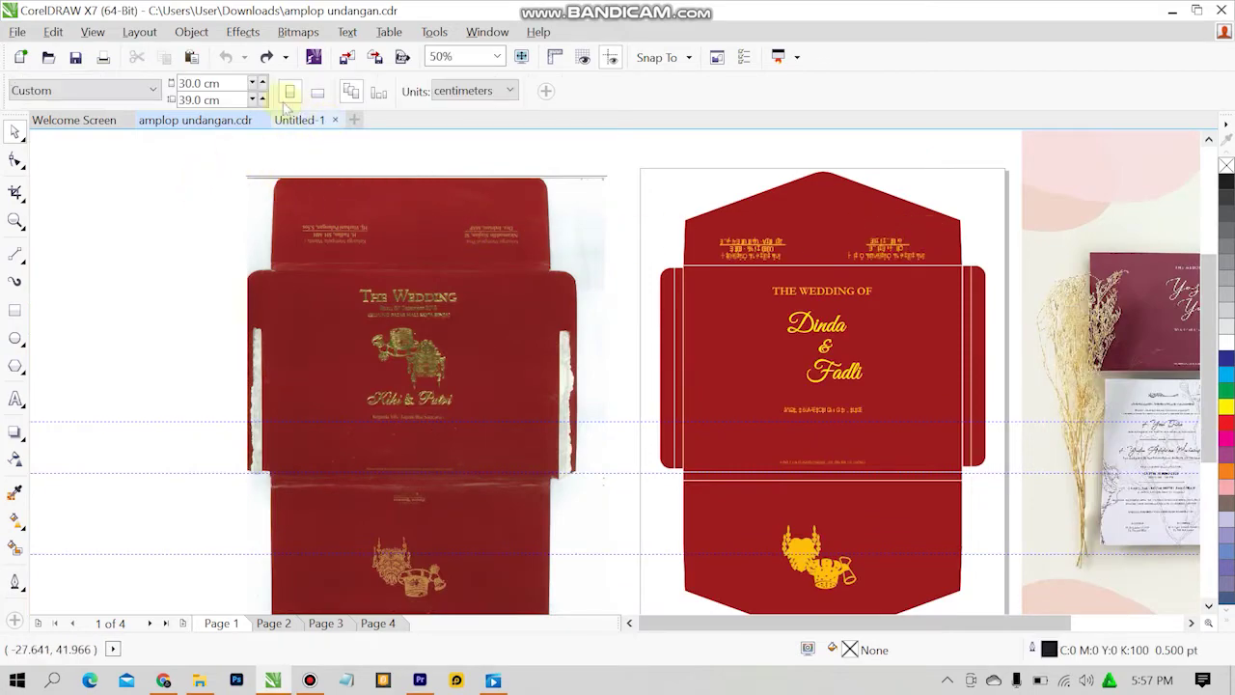
{"action": "left_click", "coordinate": [267, 58]}
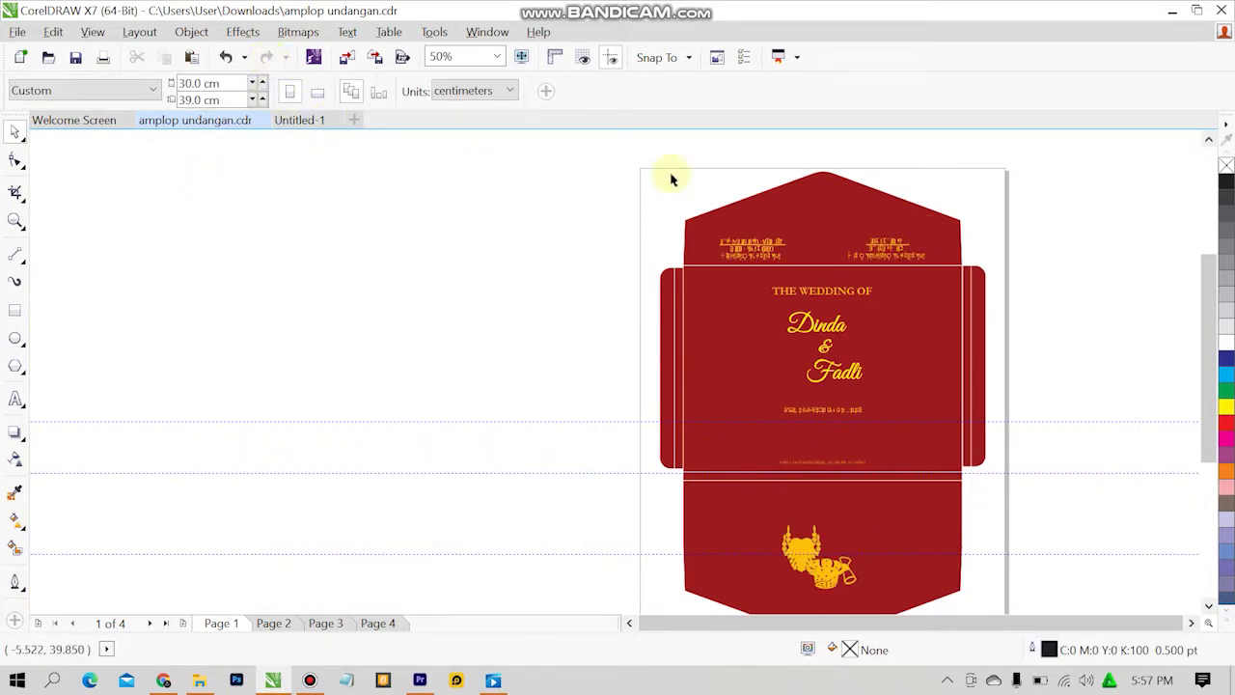
{"action": "scroll", "coordinate": [770, 208], "scroll_direction": "up", "scroll_amount": 2}
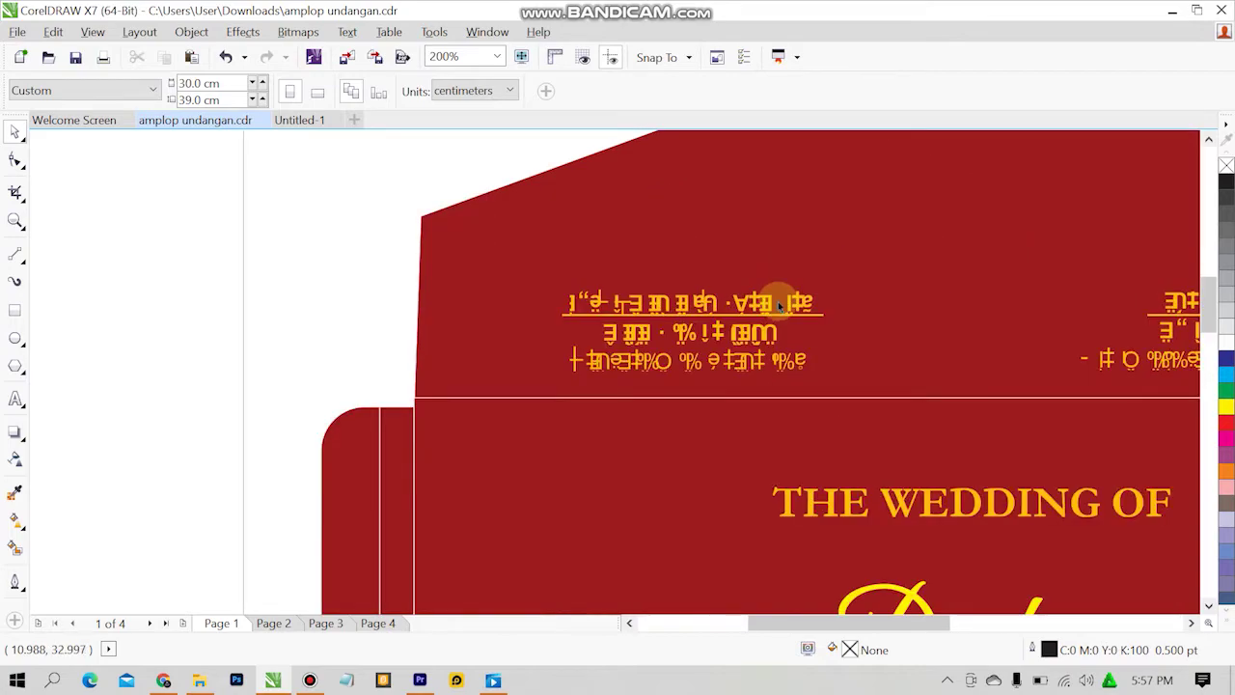
{"action": "scroll", "coordinate": [780, 306], "scroll_direction": "up", "scroll_amount": 1}
{"action": "left_click", "coordinate": [725, 336]}
{"action": "scroll", "coordinate": [267, 284], "scroll_direction": "down", "scroll_amount": 2}
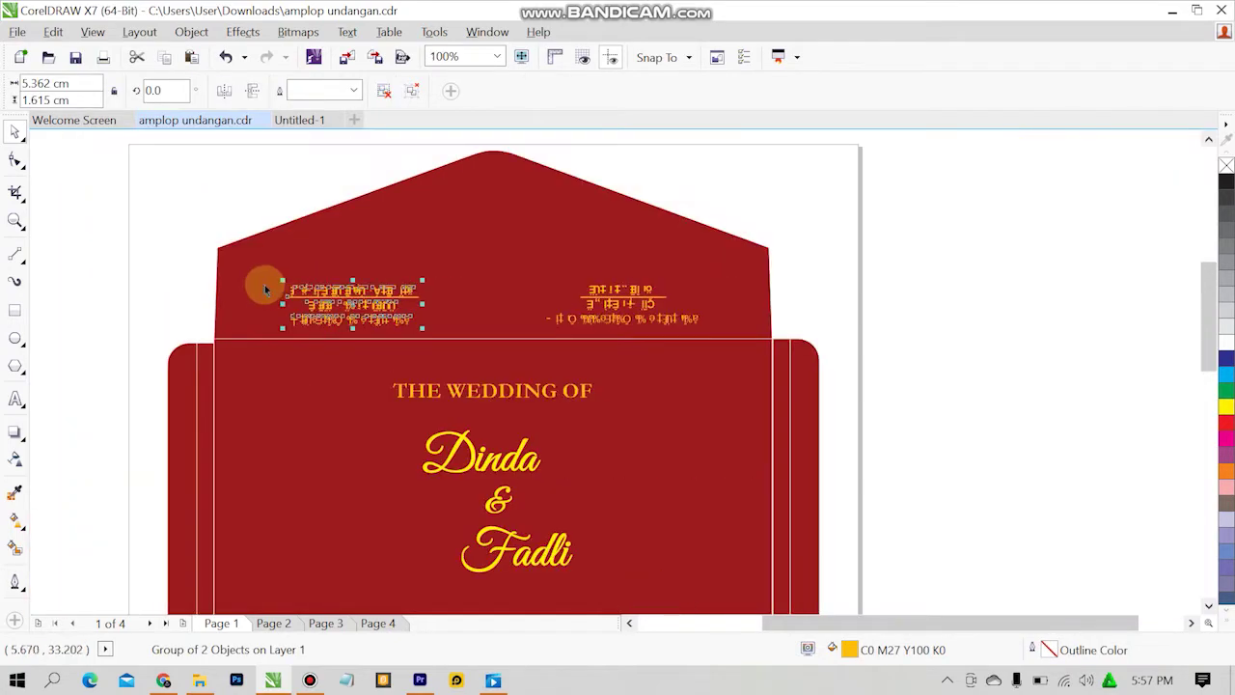
{"action": "key", "text": "ctrl+z"}
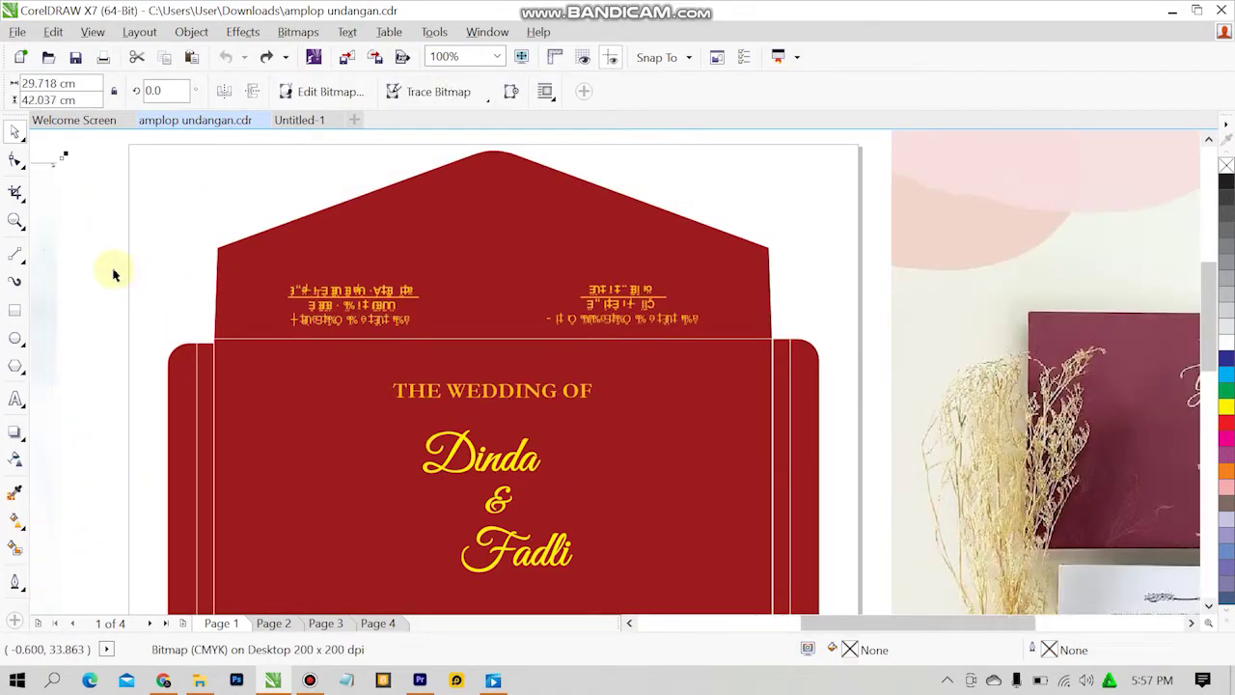
{"action": "left_click", "coordinate": [106, 253]}
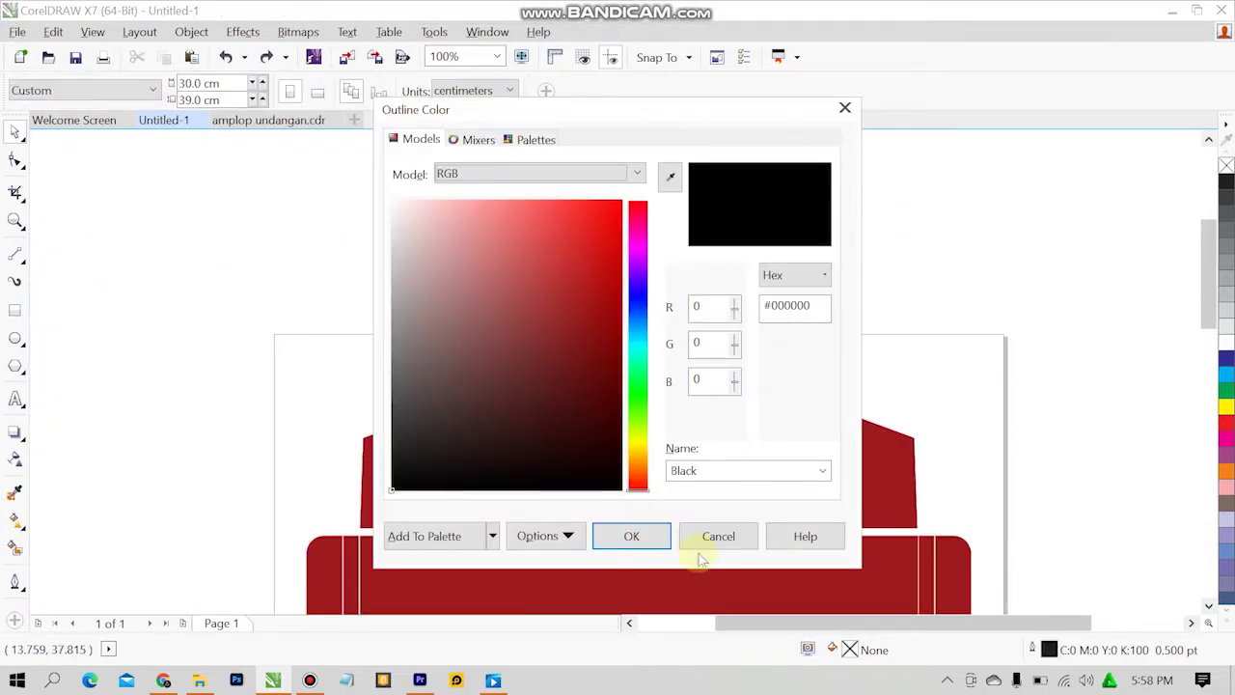
Cancel Outline Color and copy the groom's 'Keluarga Mempelai Pria :' text from amplop undangan.cdr.
{"action": "left_click", "coordinate": [719, 540]}
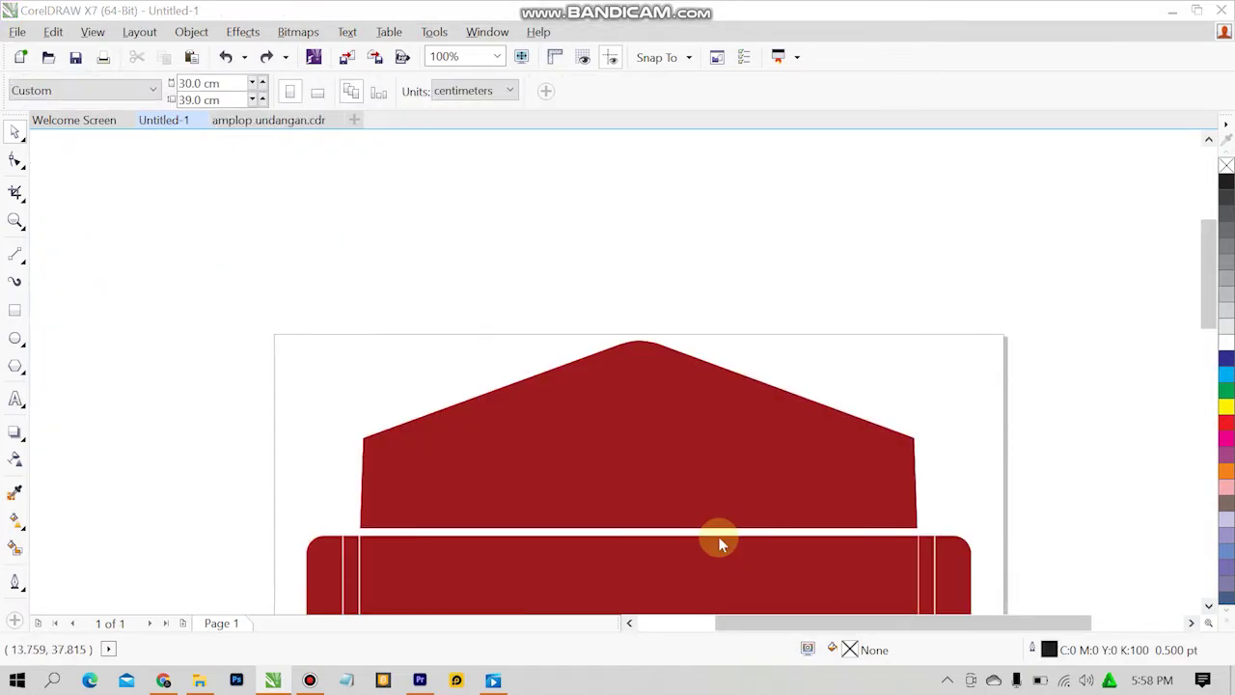
{"action": "left_click", "coordinate": [16, 399]}
{"action": "left_click", "coordinate": [394, 465]}
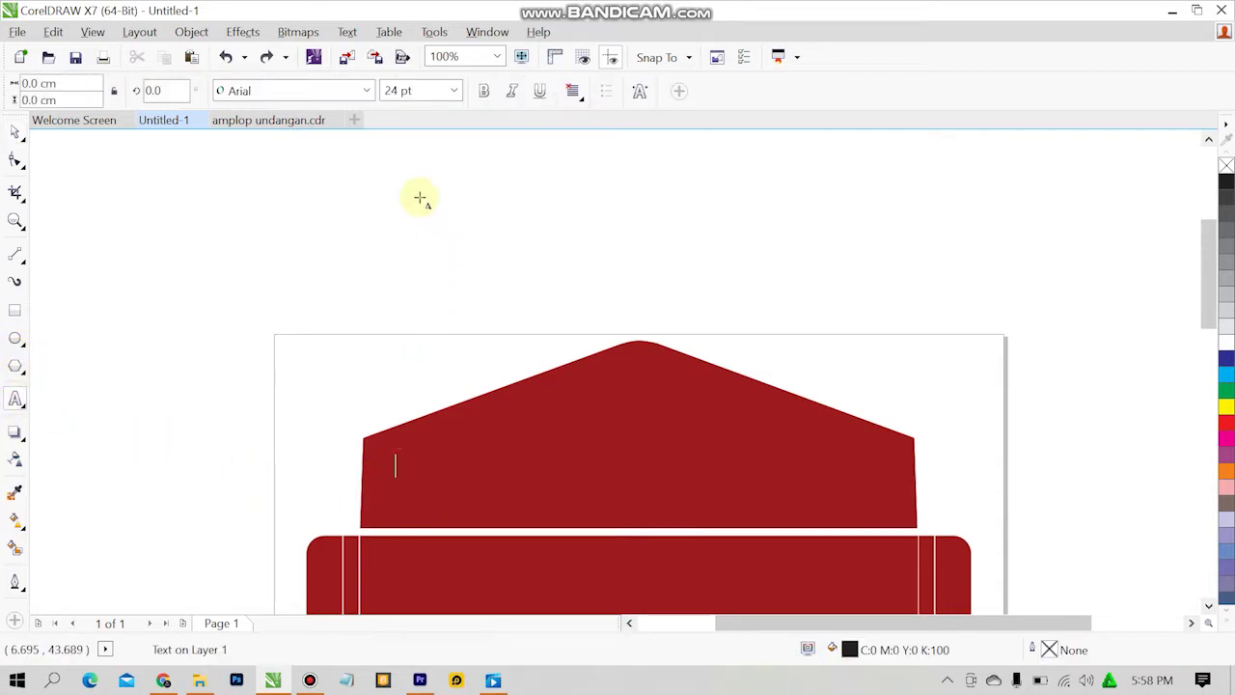
{"action": "left_click", "coordinate": [301, 122]}
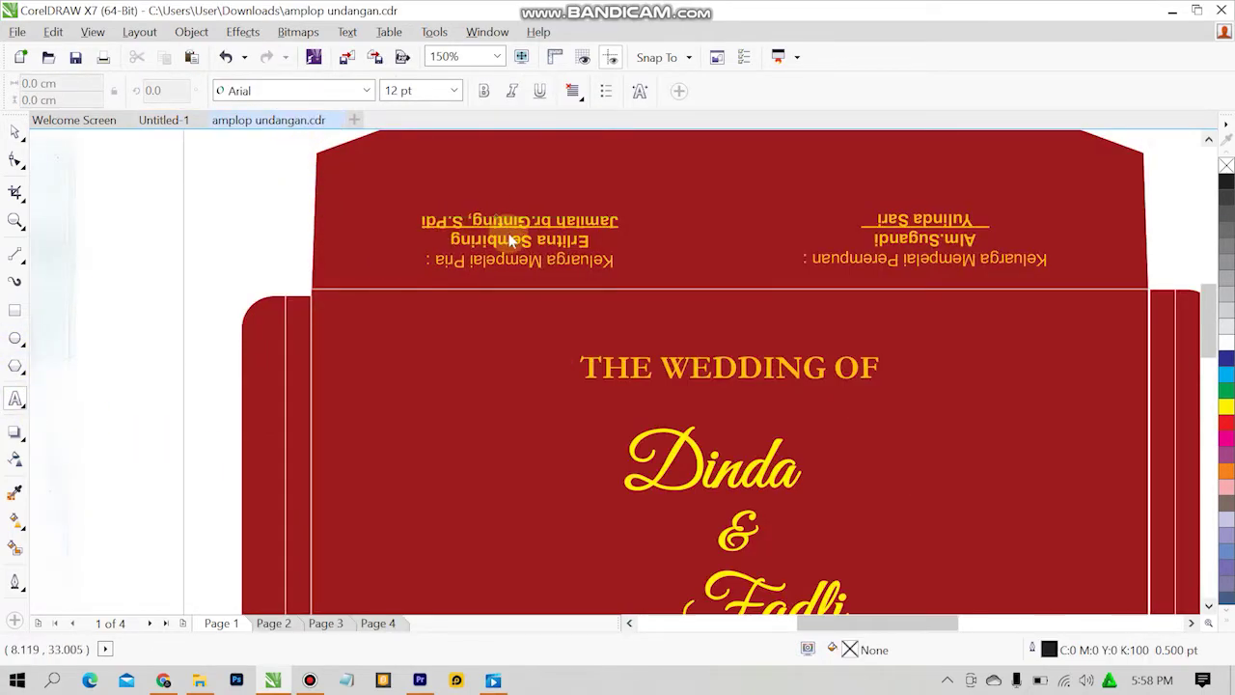
{"action": "left_click", "coordinate": [512, 222]}
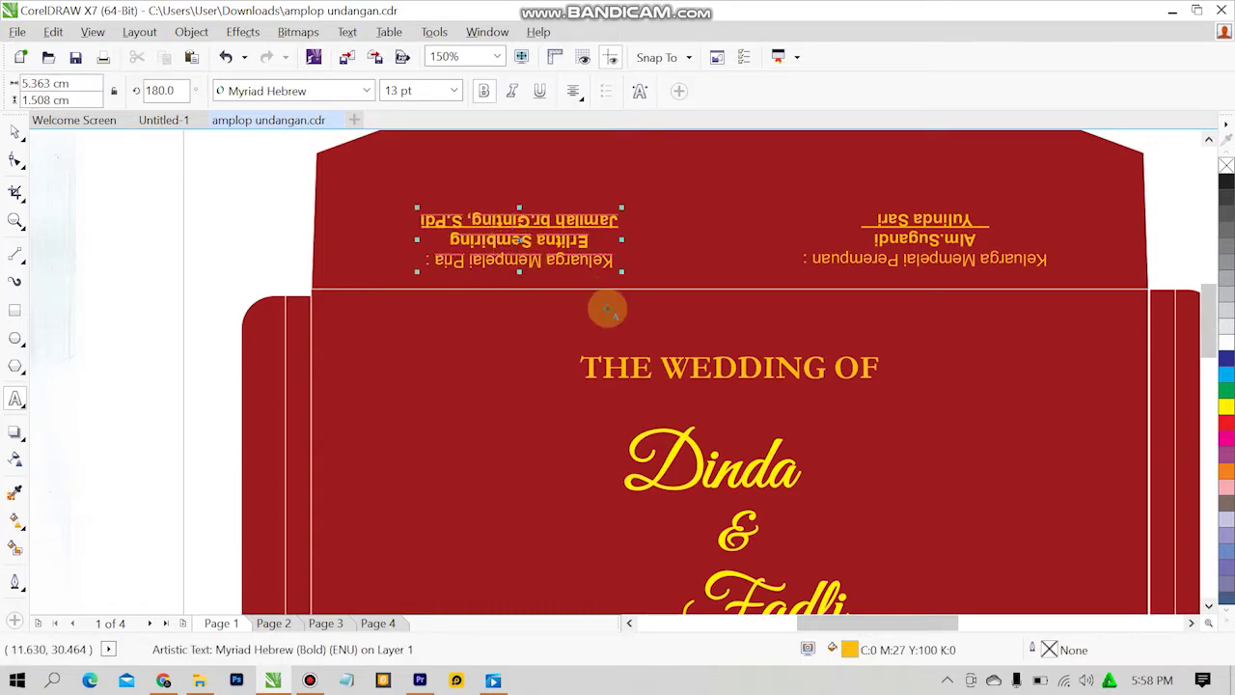
{"action": "key", "text": "ctrl+a"}
Paste the groom's family text onto the Untitled-1 flap and move it to the lower left.
{"action": "left_click", "coordinate": [166, 123]}
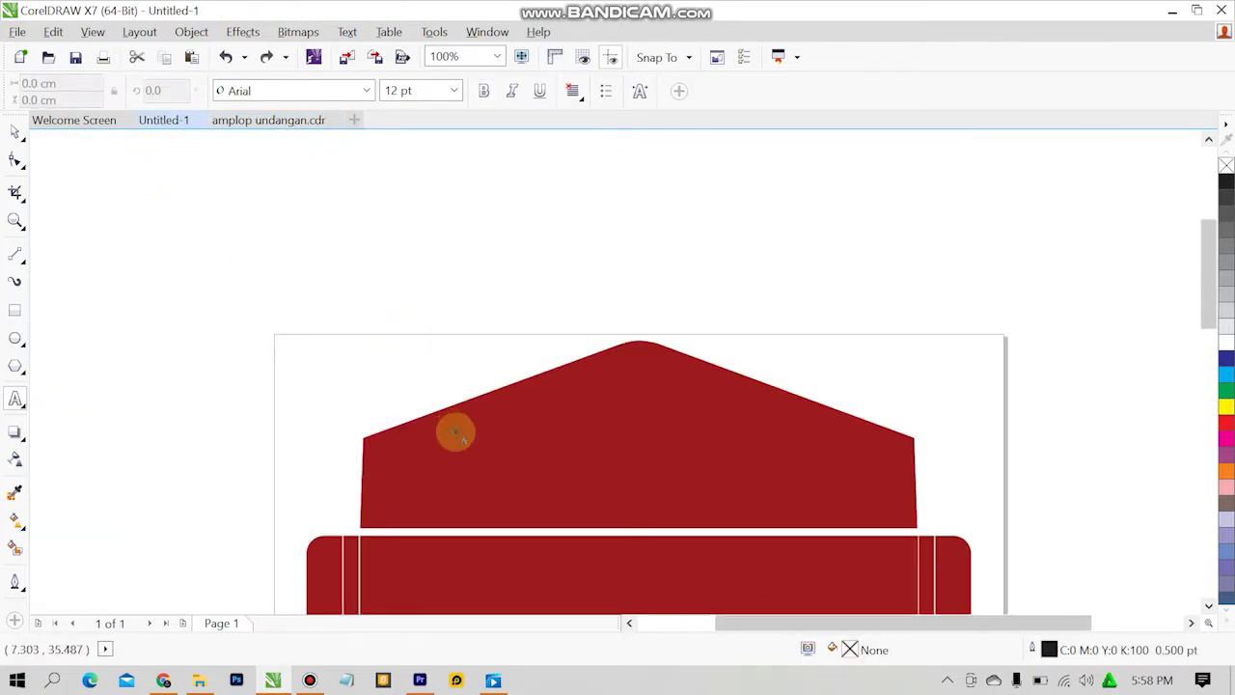
{"action": "left_click", "coordinate": [455, 434]}
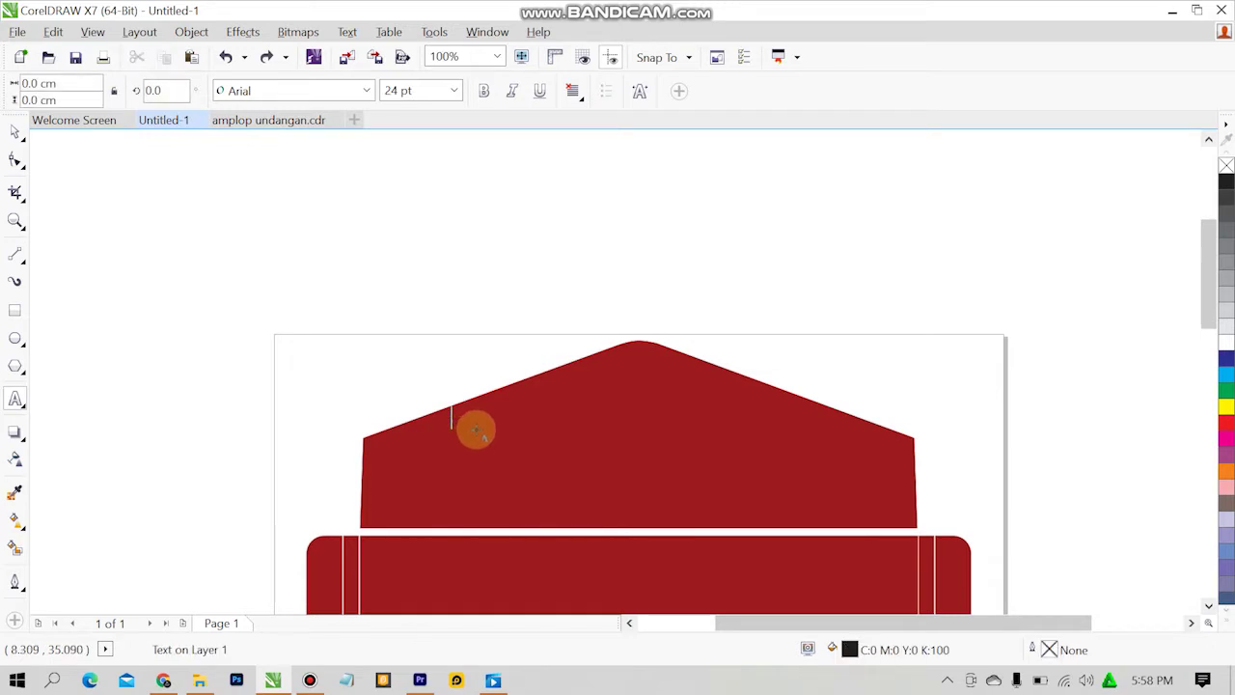
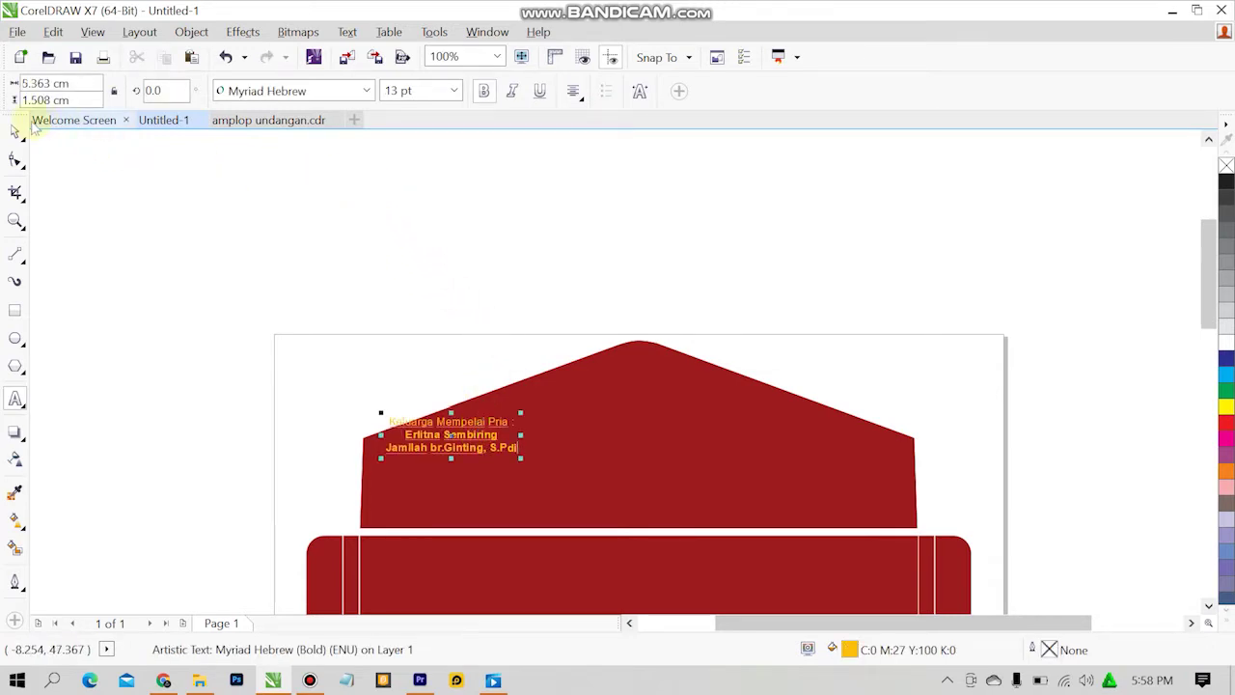
{"action": "left_click", "coordinate": [15, 131]}
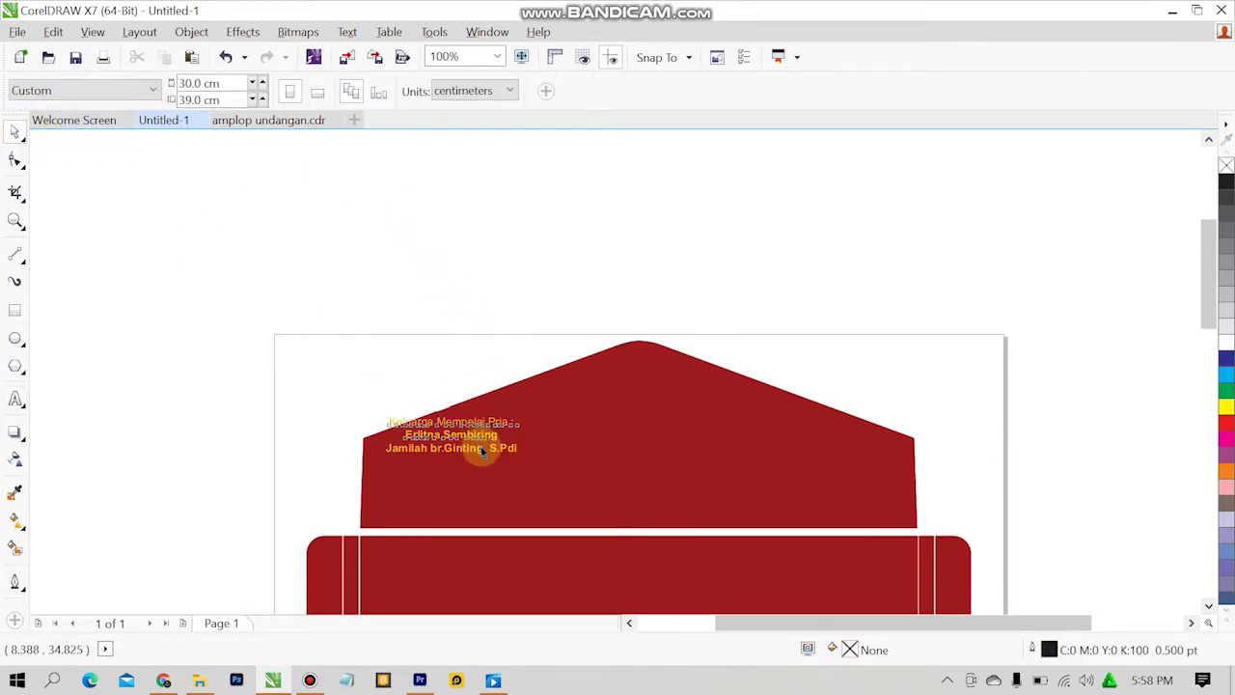
{"action": "left_click_drag", "start_coordinate": [481, 446], "coordinate": [494, 509]}
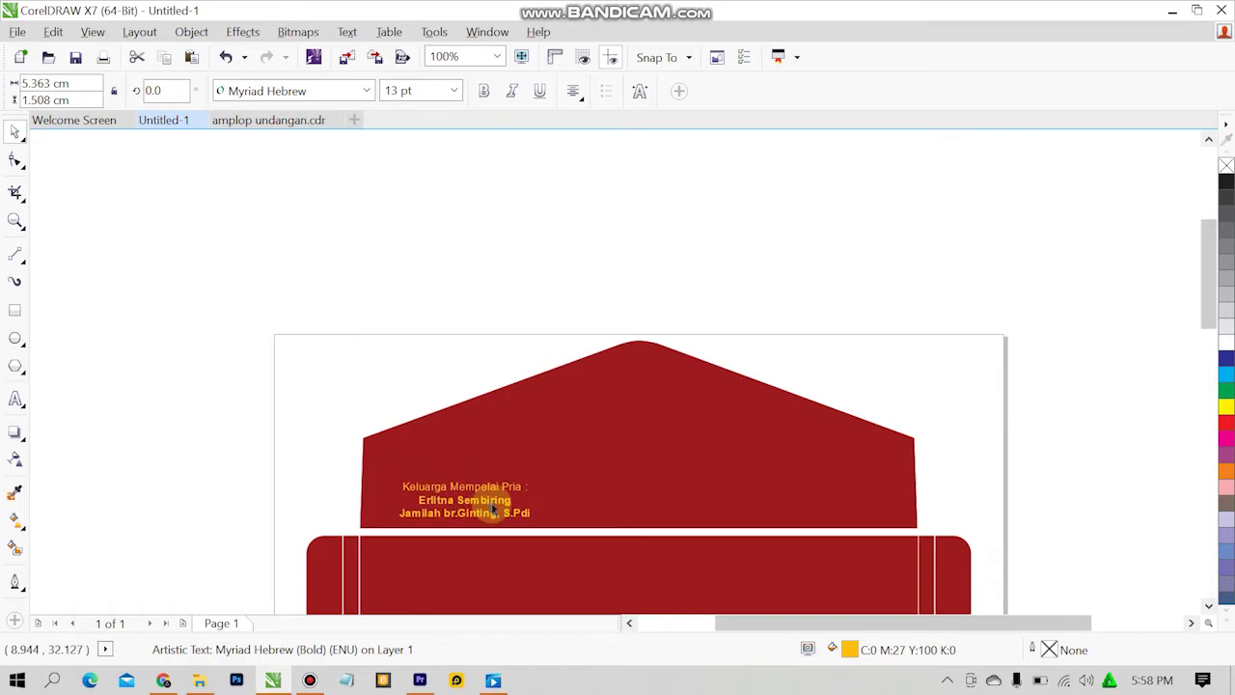
{"action": "left_click", "coordinate": [380, 235]}
Copy the bride's 'Keluarga Mempelai Perempuan :' text from amplop undangan.cdr, cancelling an accidental flap move.
{"action": "left_click", "coordinate": [270, 119]}
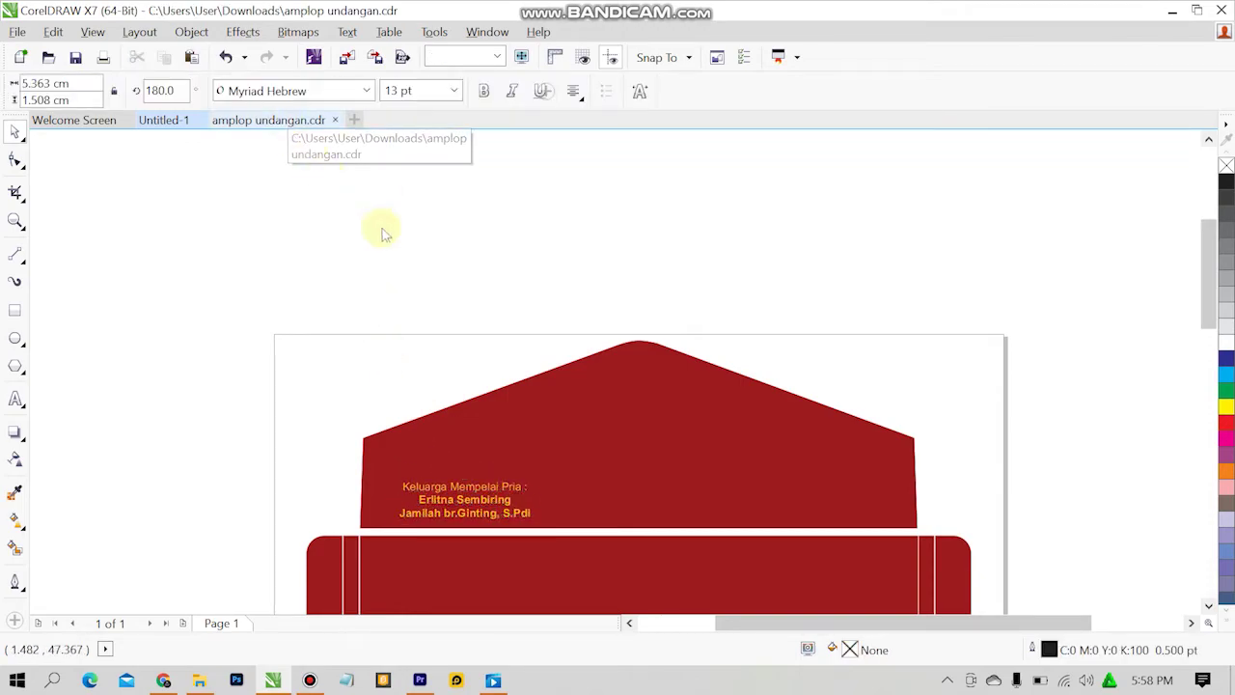
{"action": "left_click", "coordinate": [911, 237]}
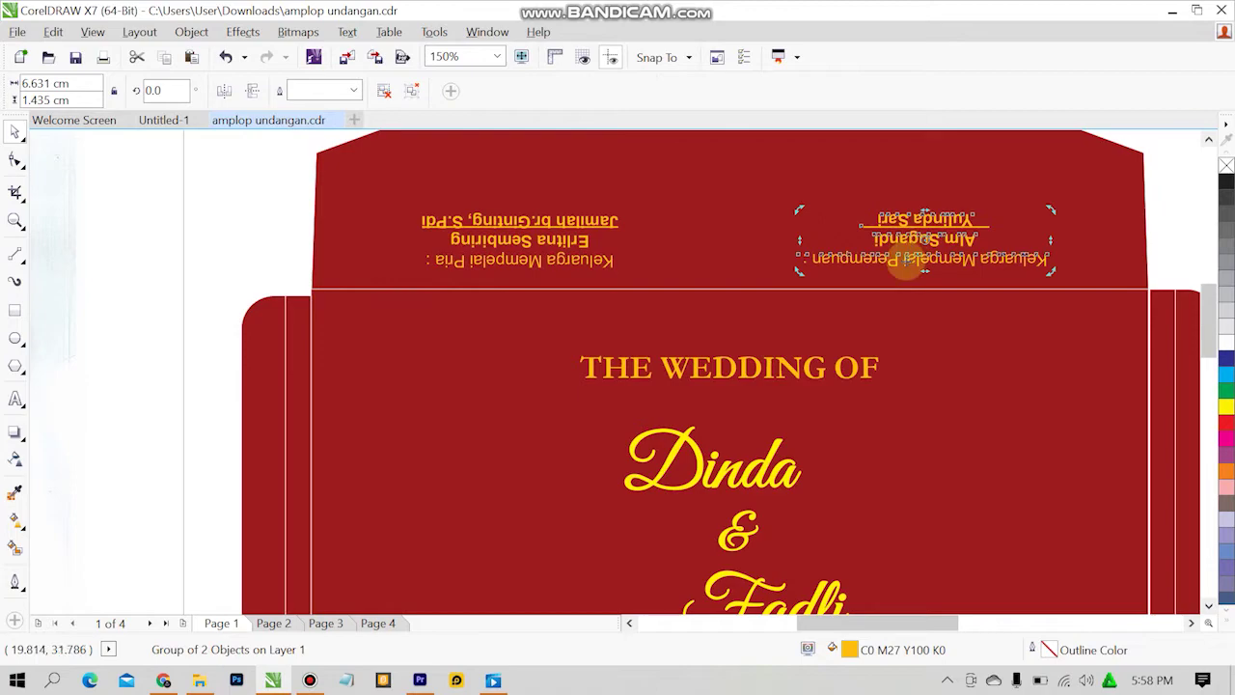
{"action": "left_click", "coordinate": [859, 223]}
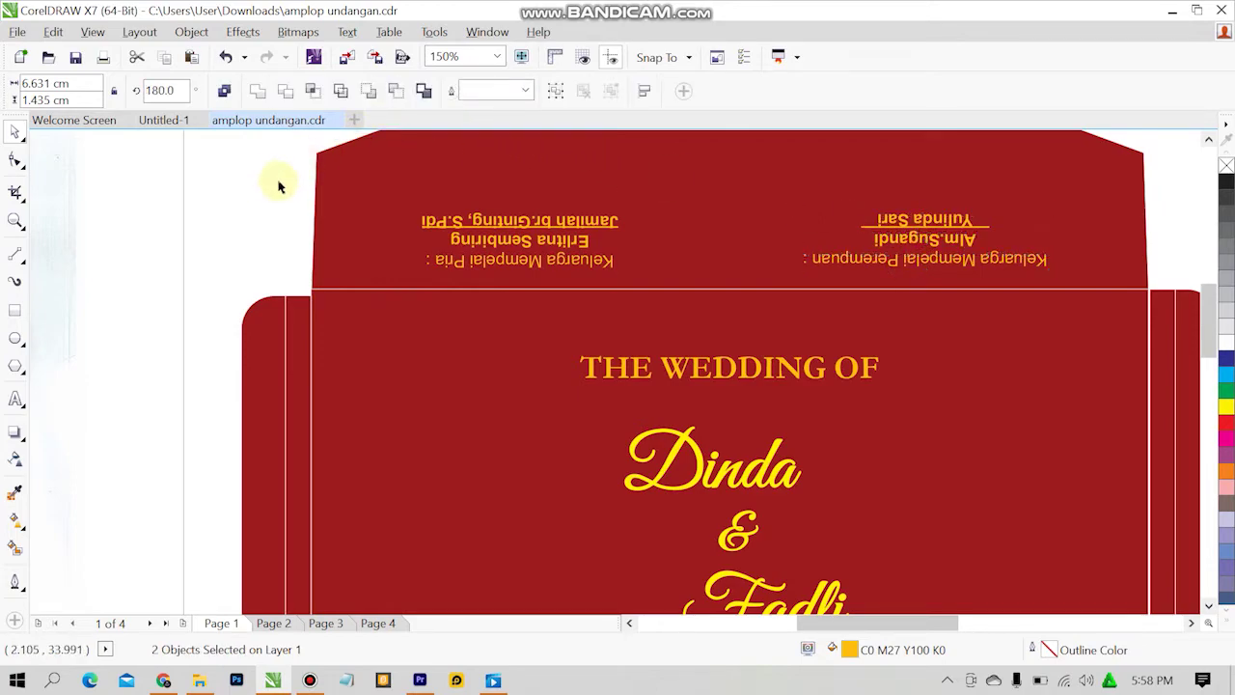
{"action": "double_click", "coordinate": [906, 238]}
{"action": "key", "text": "ctrl+a"}
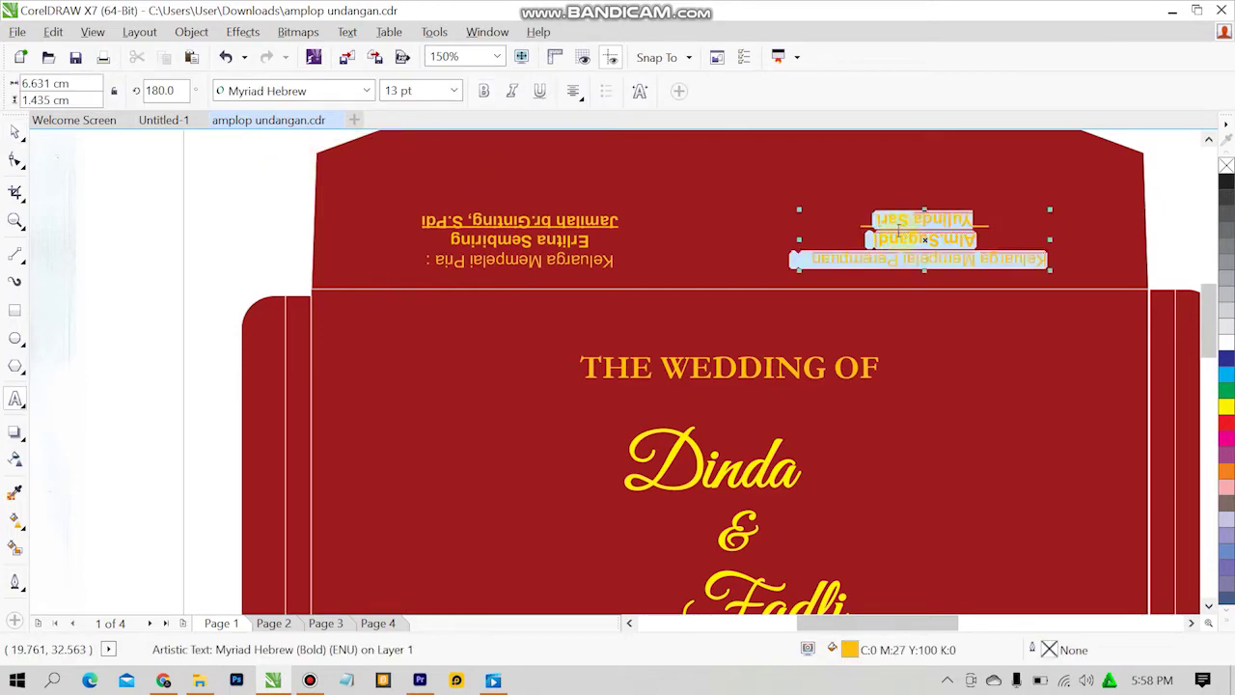
{"action": "left_click", "coordinate": [228, 187]}
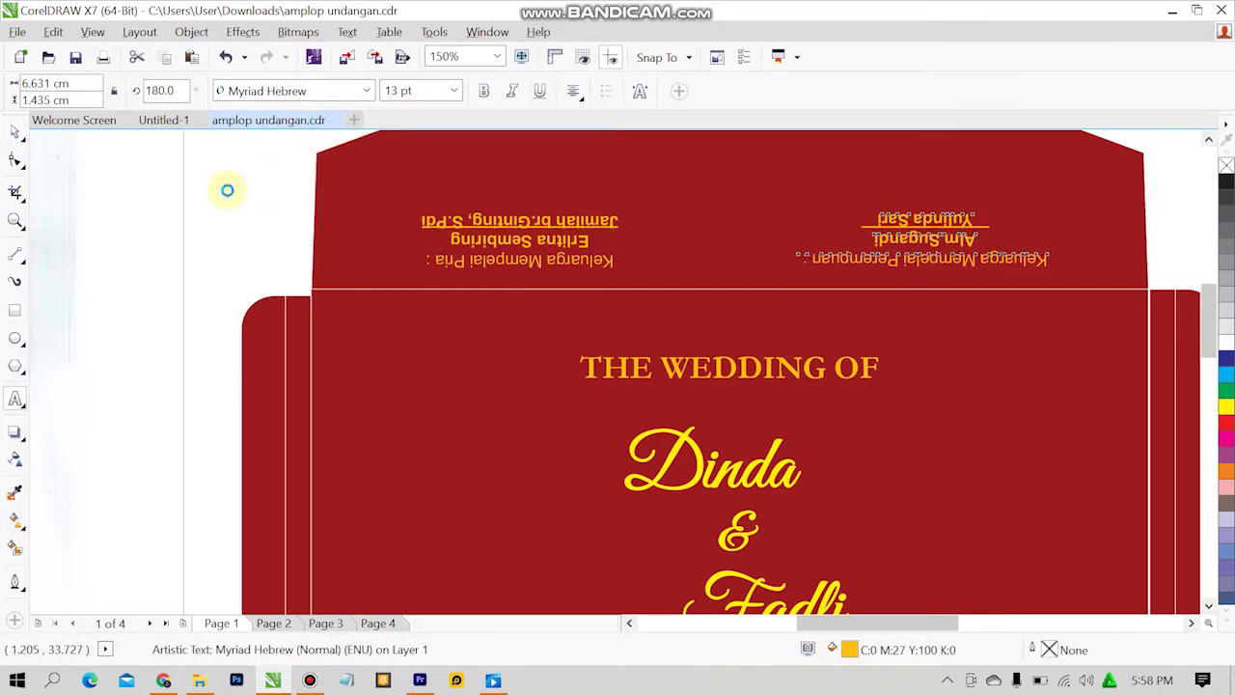
{"action": "left_click", "coordinate": [186, 126]}
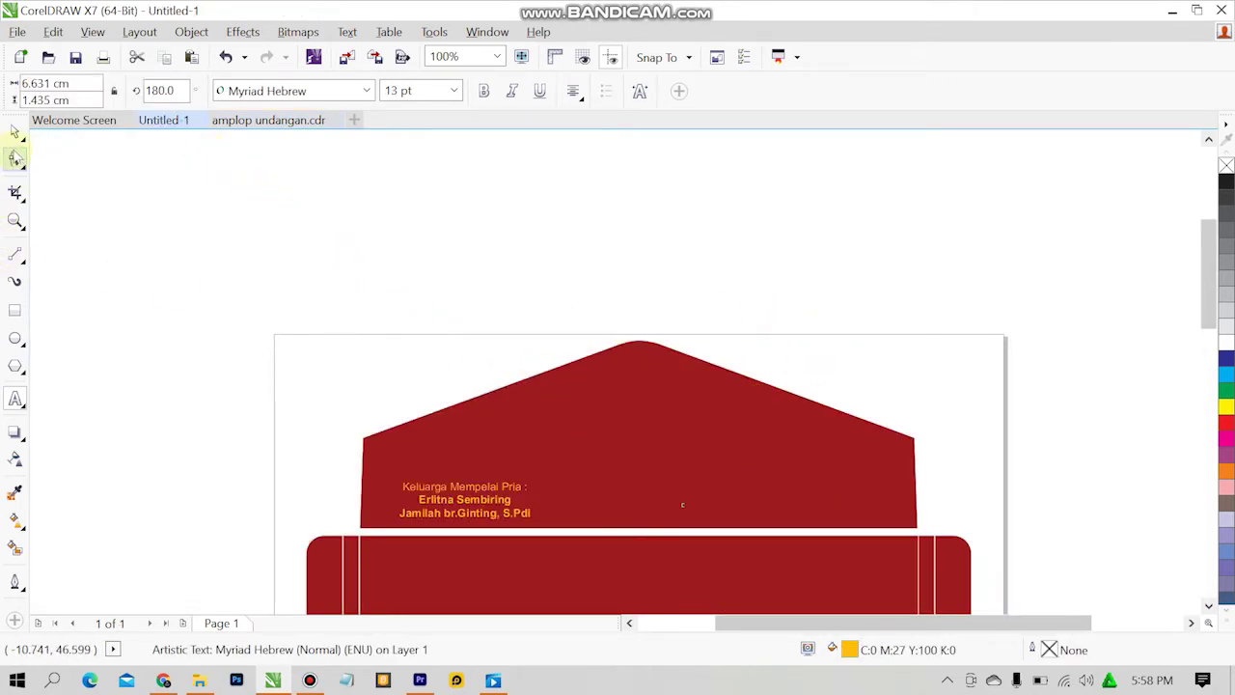
{"action": "left_click_drag", "start_coordinate": [769, 504], "coordinate": [985, 476]}
{"action": "key", "text": "Escape"}
{"action": "key", "text": "Escape"}
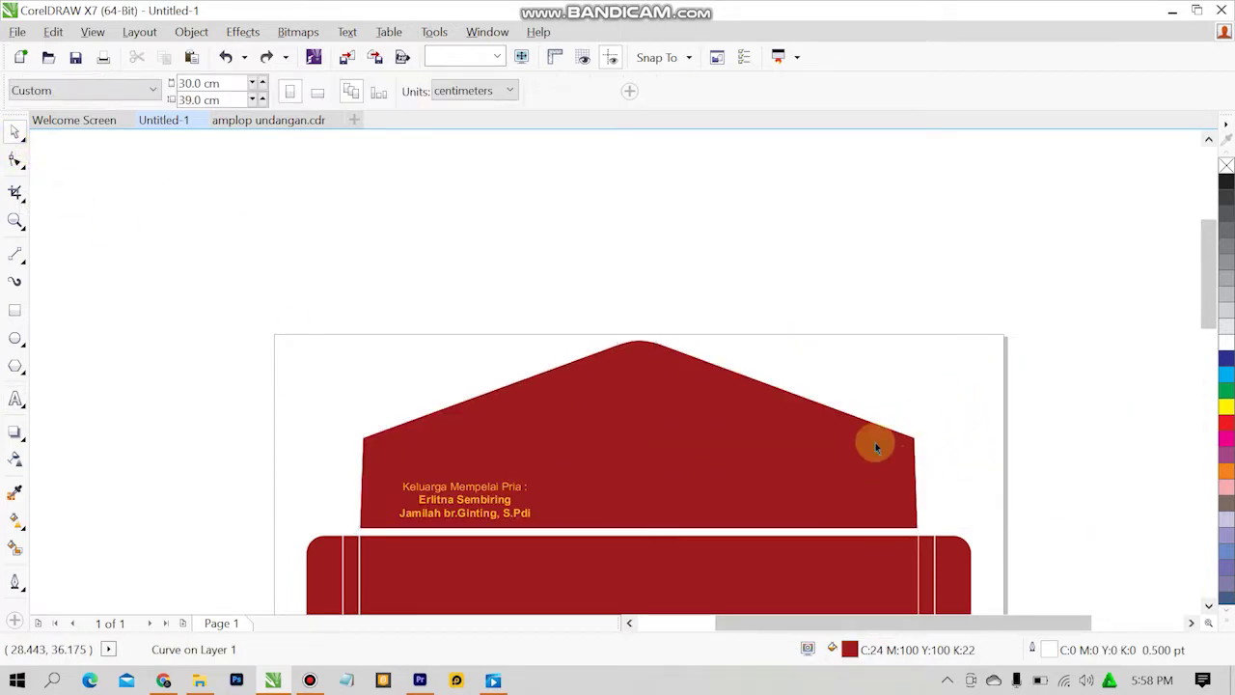
{"action": "left_click", "coordinate": [275, 120]}
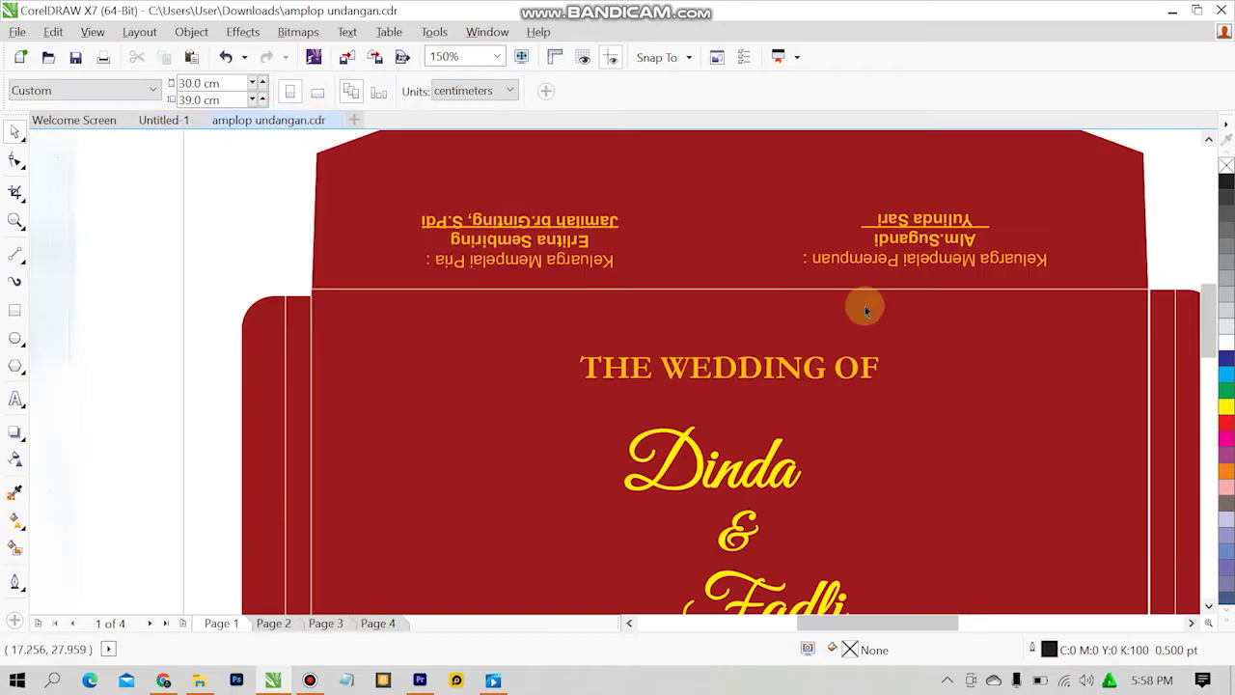
{"action": "double_click", "coordinate": [901, 242]}
{"action": "key", "text": "ctrl+a"}
{"action": "key", "text": "ctrl+c"}
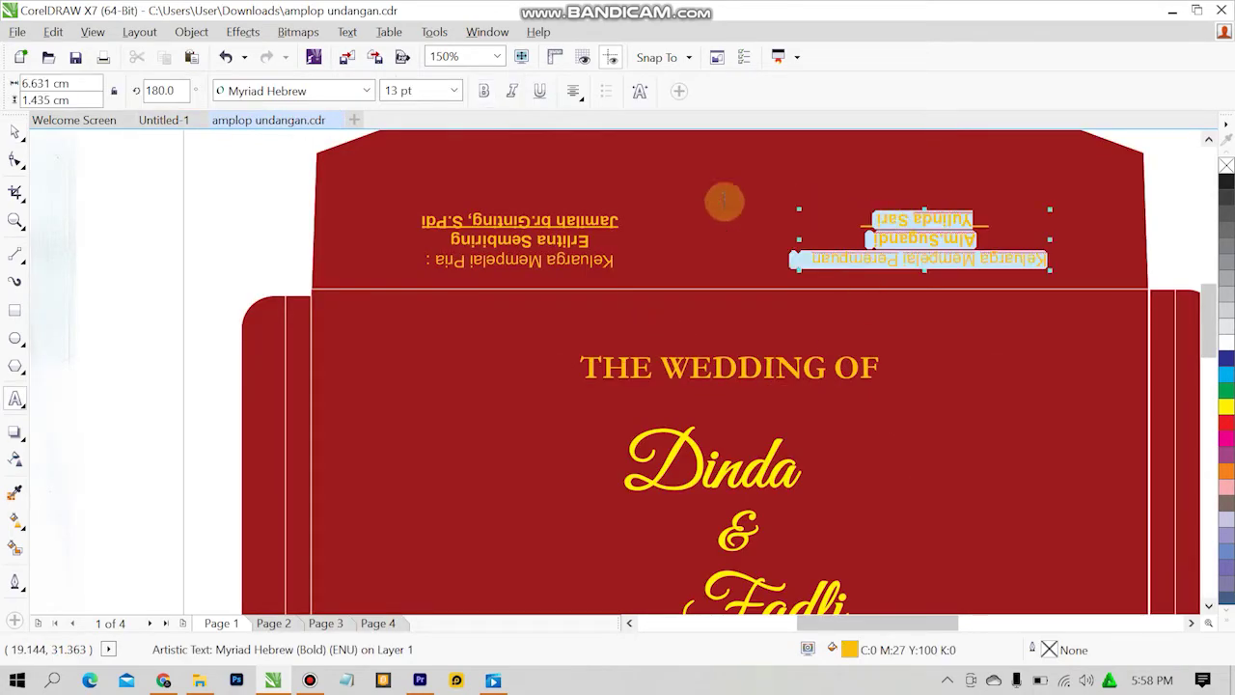
Paste the bride's family text onto the Untitled-1 flap and drag it to the right side.
{"action": "left_click", "coordinate": [188, 120]}
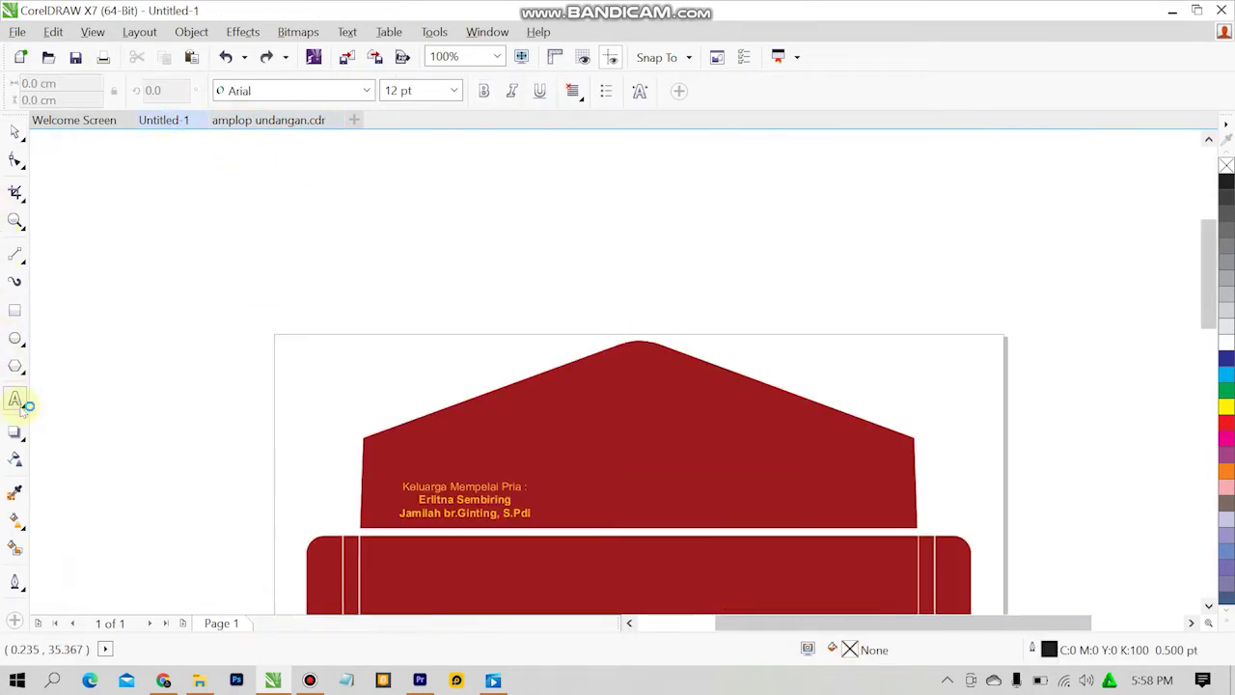
{"action": "left_click", "coordinate": [675, 488]}
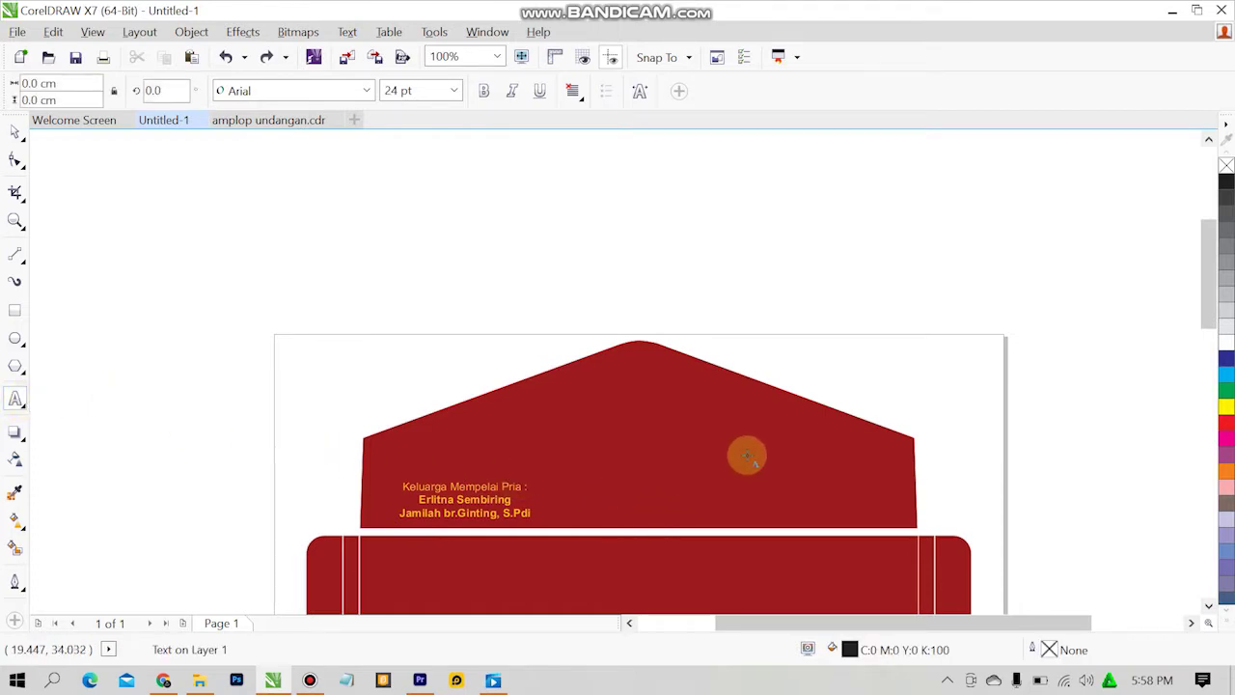
{"action": "key", "text": "ctrl+v"}
{"action": "left_click", "coordinate": [17, 132]}
{"action": "left_click", "coordinate": [703, 479]}
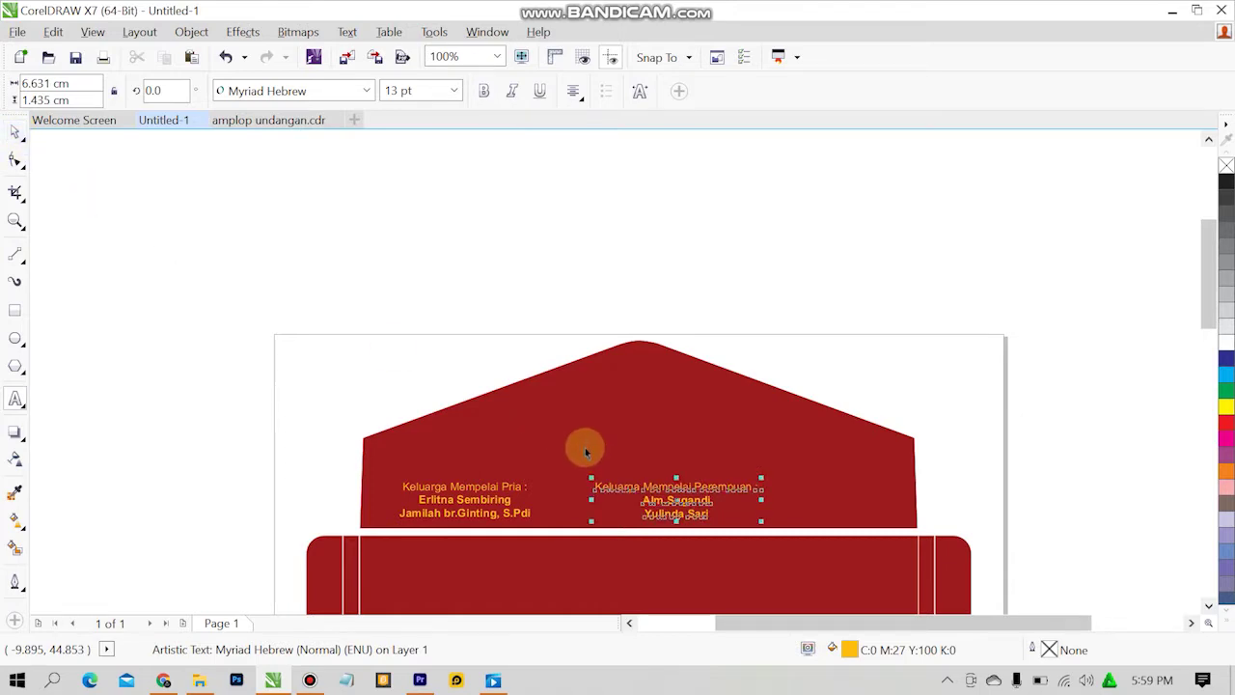
{"action": "left_click_drag", "start_coordinate": [584, 447], "coordinate": [626, 364]}
{"action": "left_click_drag", "start_coordinate": [662, 485], "coordinate": [772, 485]}
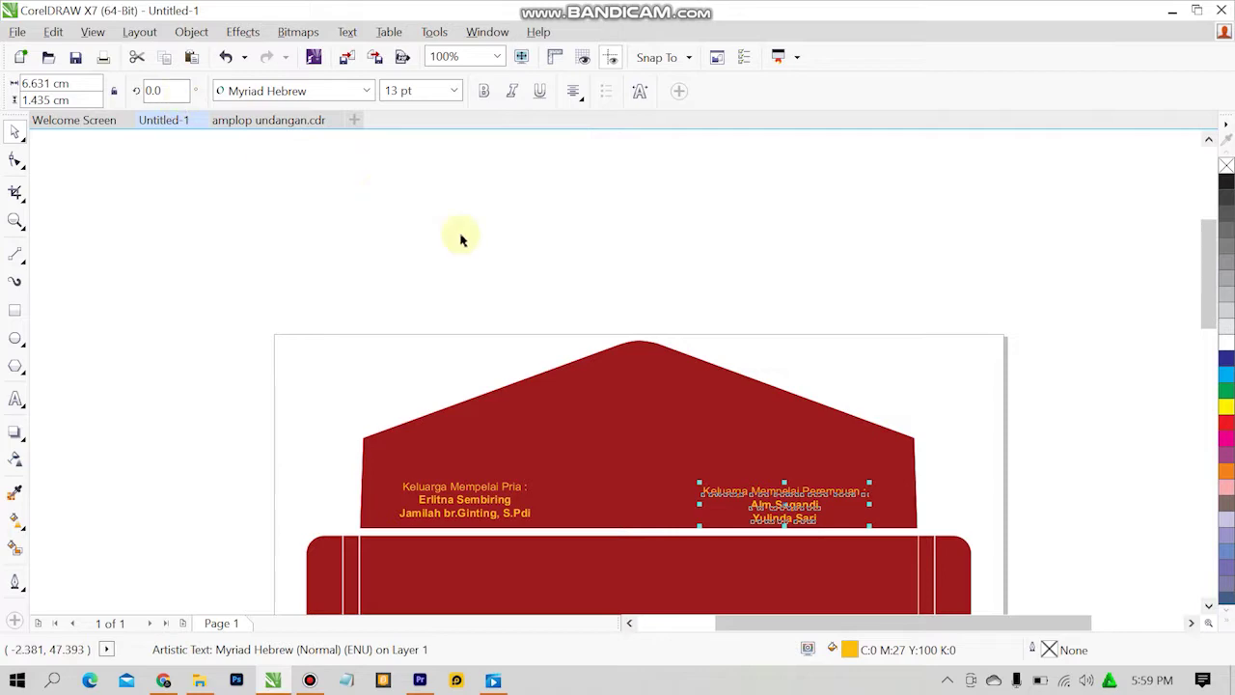
Turn the bride's family-name block upside down on the flap.
{"action": "left_click", "coordinate": [769, 502]}
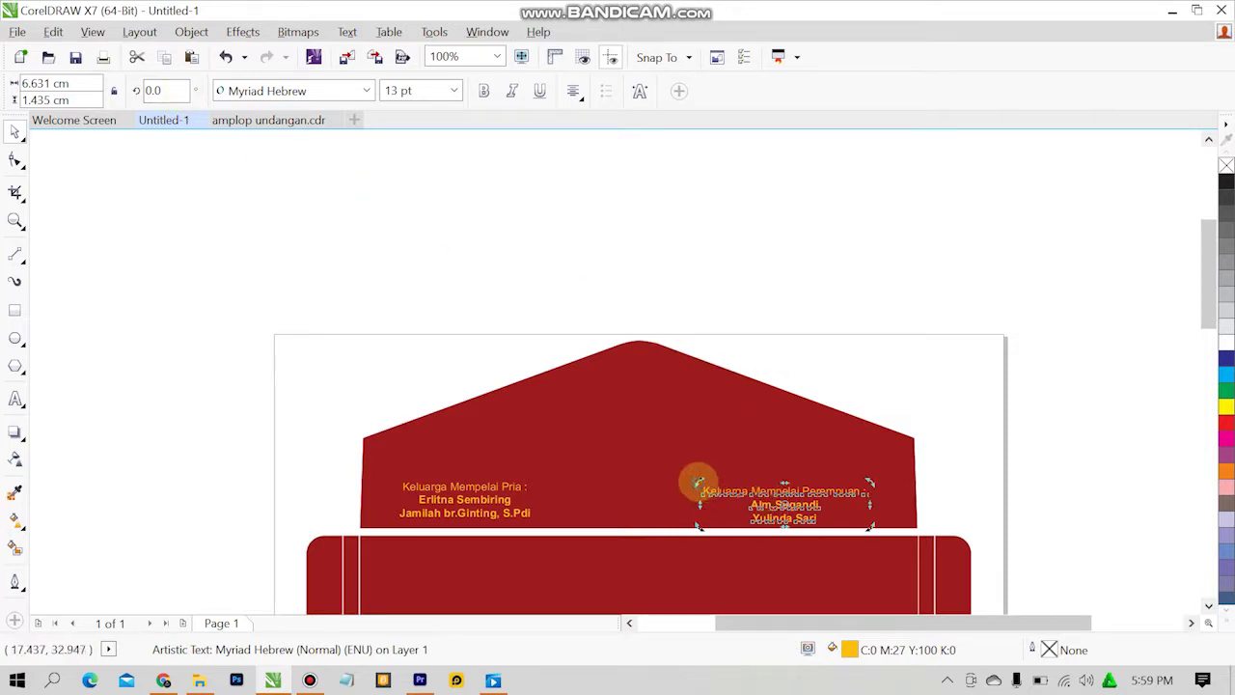
{"action": "mouse_move", "coordinate": [697, 485]}
{"action": "left_mouse_down"}
{"action": "mouse_move", "coordinate": [681, 515]}
{"action": "mouse_move", "coordinate": [684, 503]}
{"action": "left_mouse_up"}
{"action": "key", "text": "ctrl+z"}
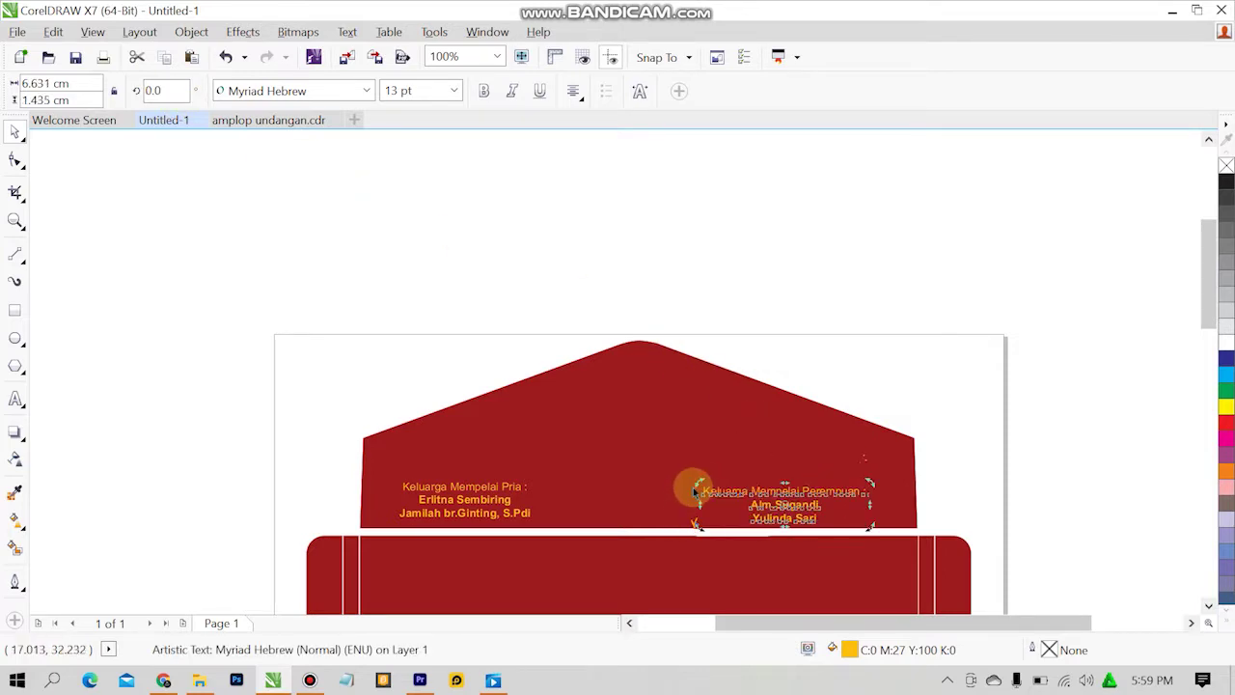
{"action": "left_click", "coordinate": [687, 534]}
{"action": "left_click", "coordinate": [697, 546]}
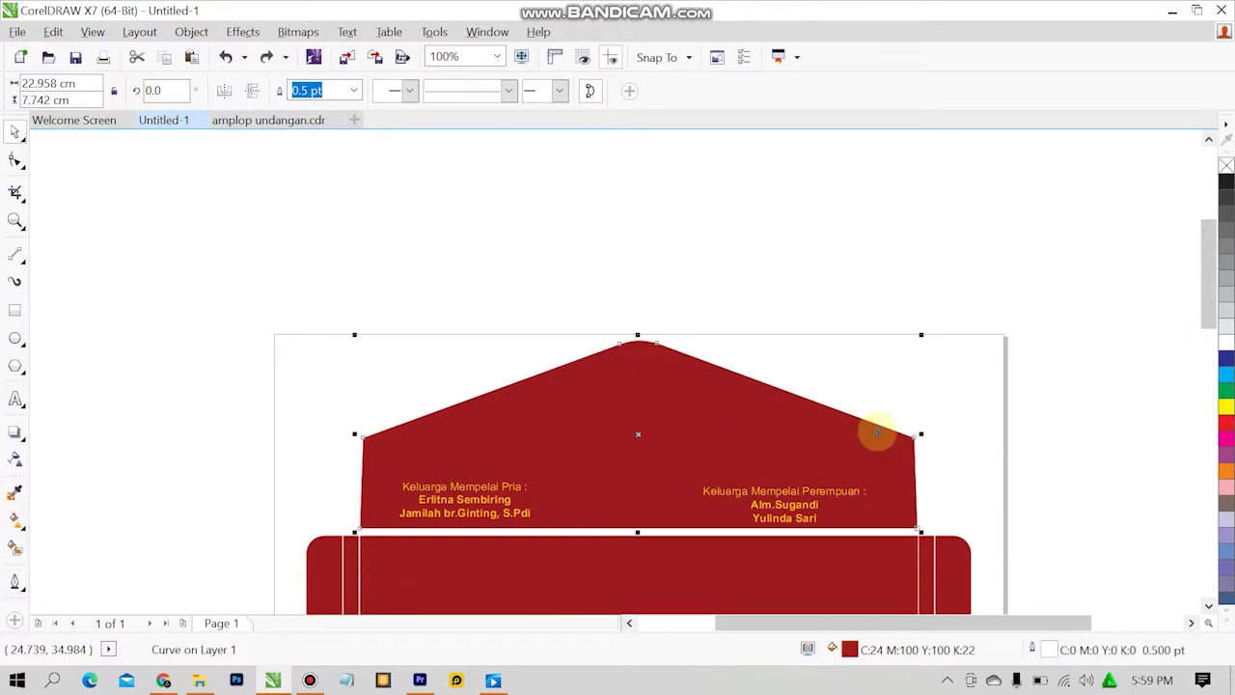
{"action": "left_click", "coordinate": [820, 491]}
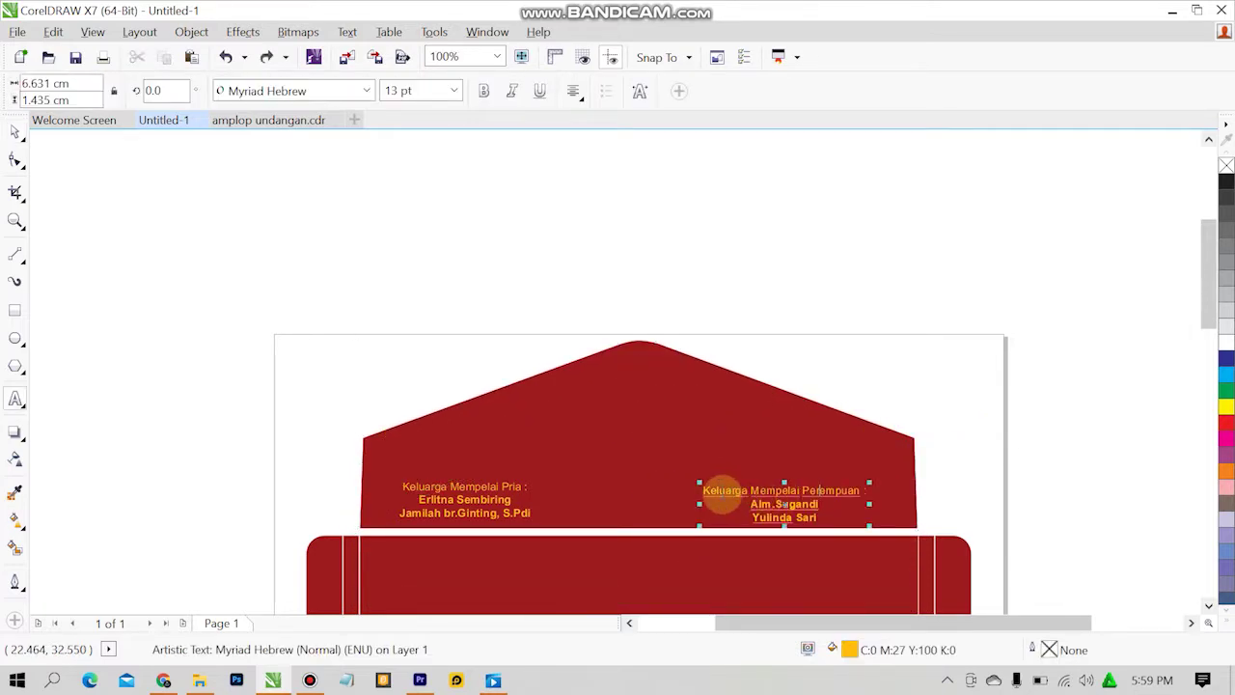
{"action": "left_click_drag", "start_coordinate": [709, 490], "coordinate": [904, 536]}
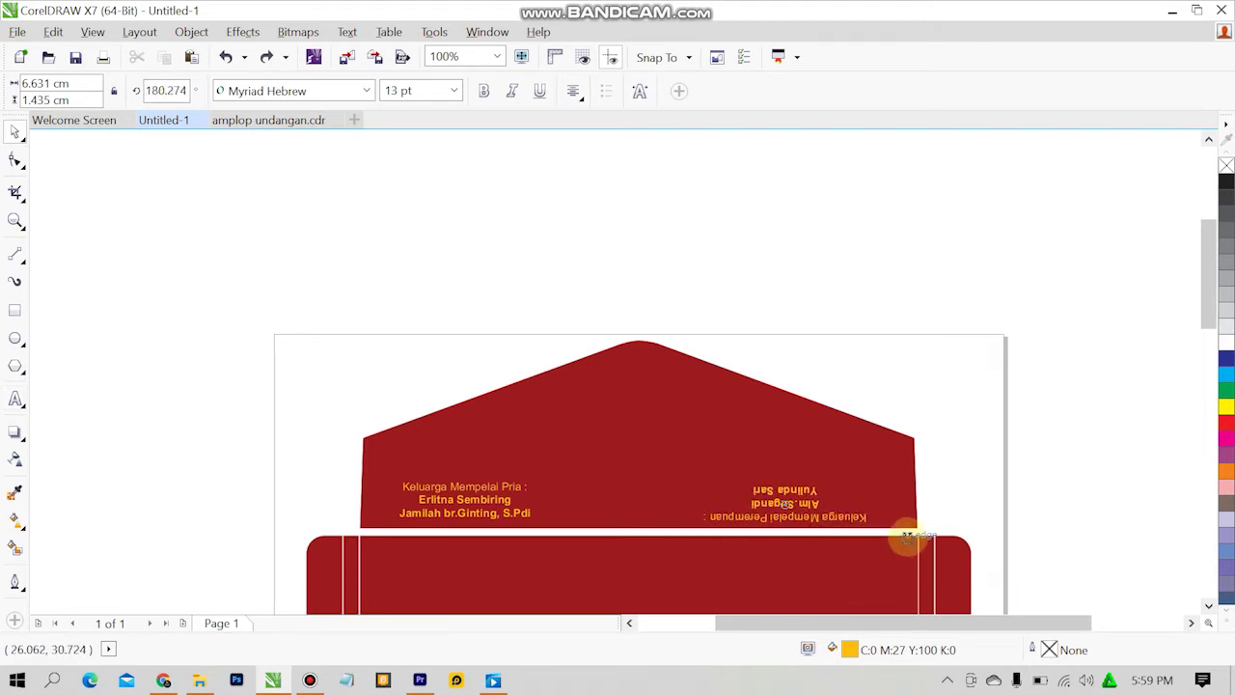
{"action": "left_click", "coordinate": [948, 460]}
Turn the groom's family-name block upside down as well.
{"action": "left_click", "coordinate": [455, 482]}
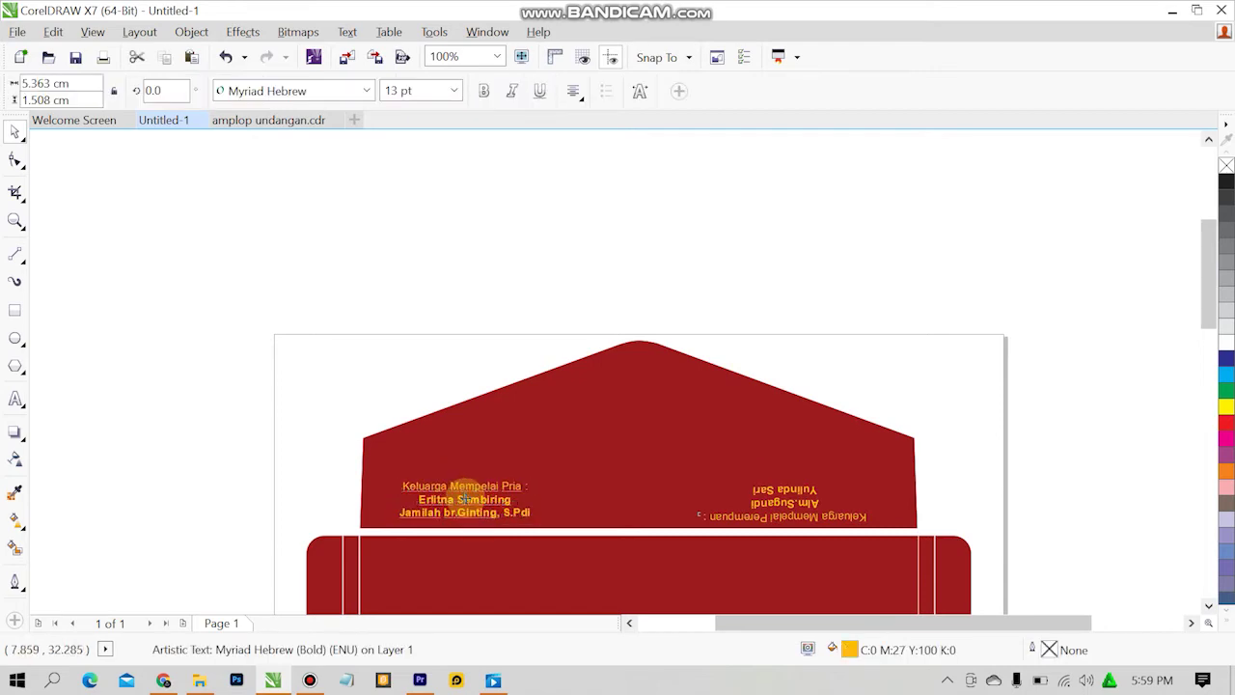
{"action": "double_click", "coordinate": [415, 481]}
{"action": "left_click", "coordinate": [403, 487]}
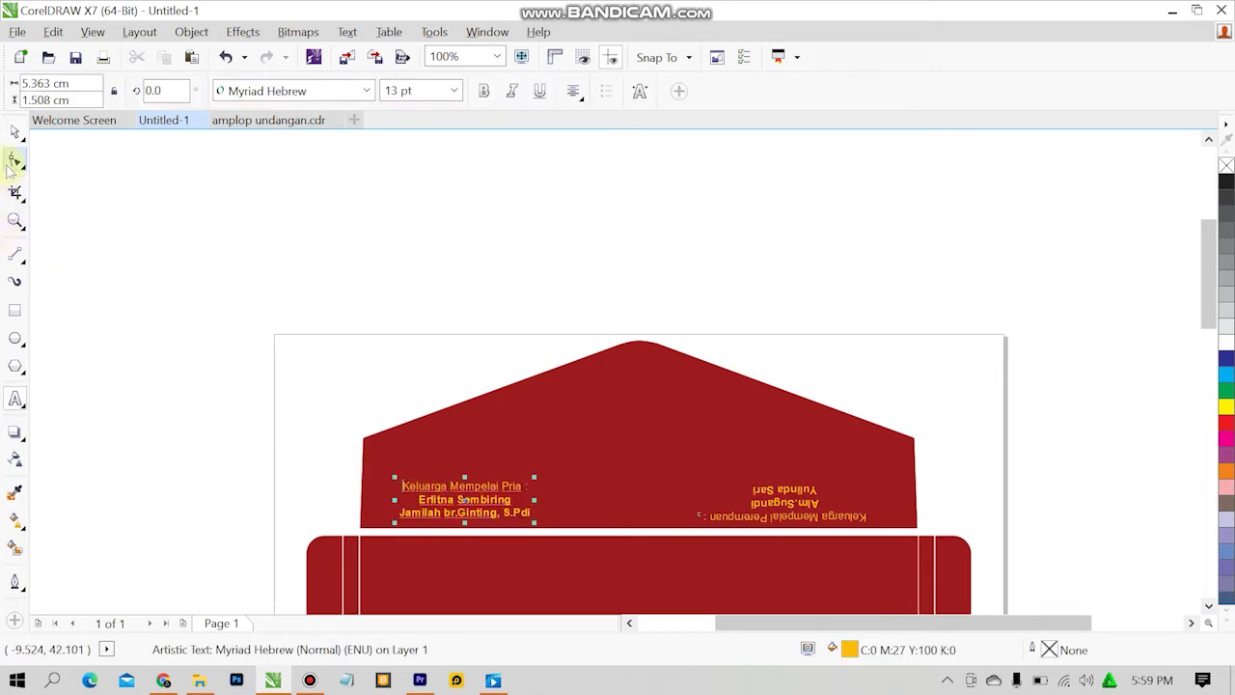
{"action": "left_click_drag", "start_coordinate": [462, 500], "coordinate": [553, 527]}
{"action": "left_click", "coordinate": [284, 450]}
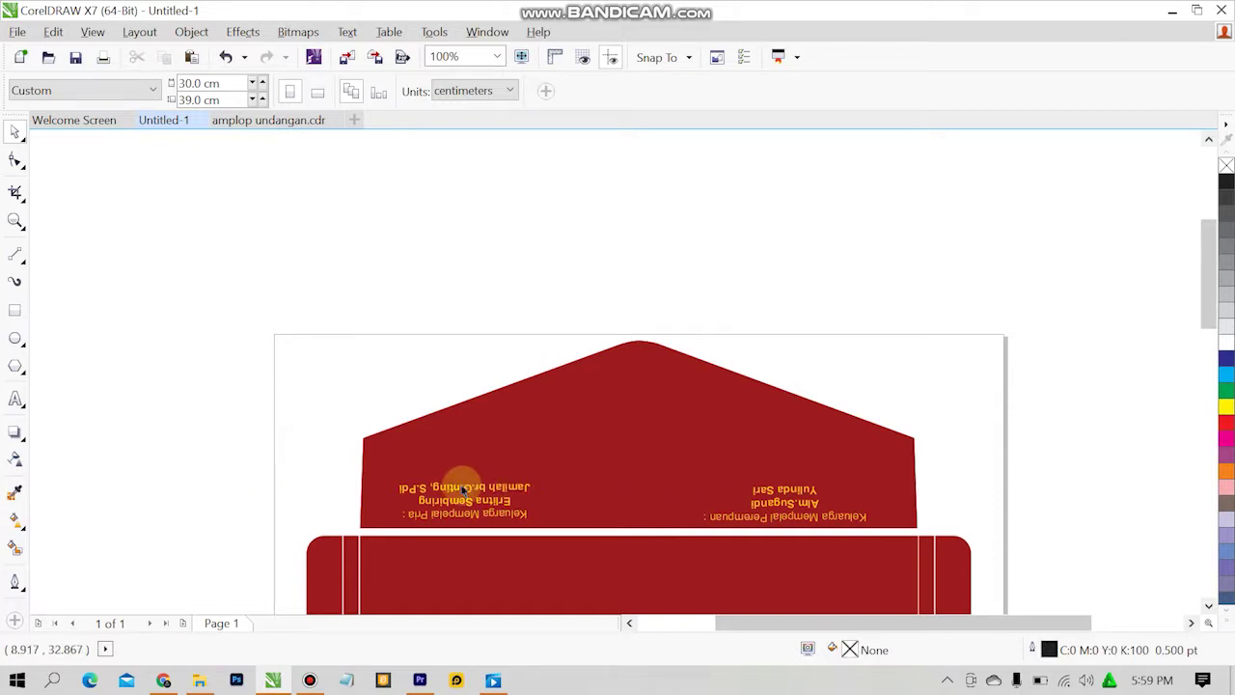
Set both family-name blocks to exactly 180° rotation so they sit level.
{"action": "left_click", "coordinate": [463, 490]}
{"action": "left_click", "coordinate": [314, 453]}
{"action": "left_click", "coordinate": [811, 516]}
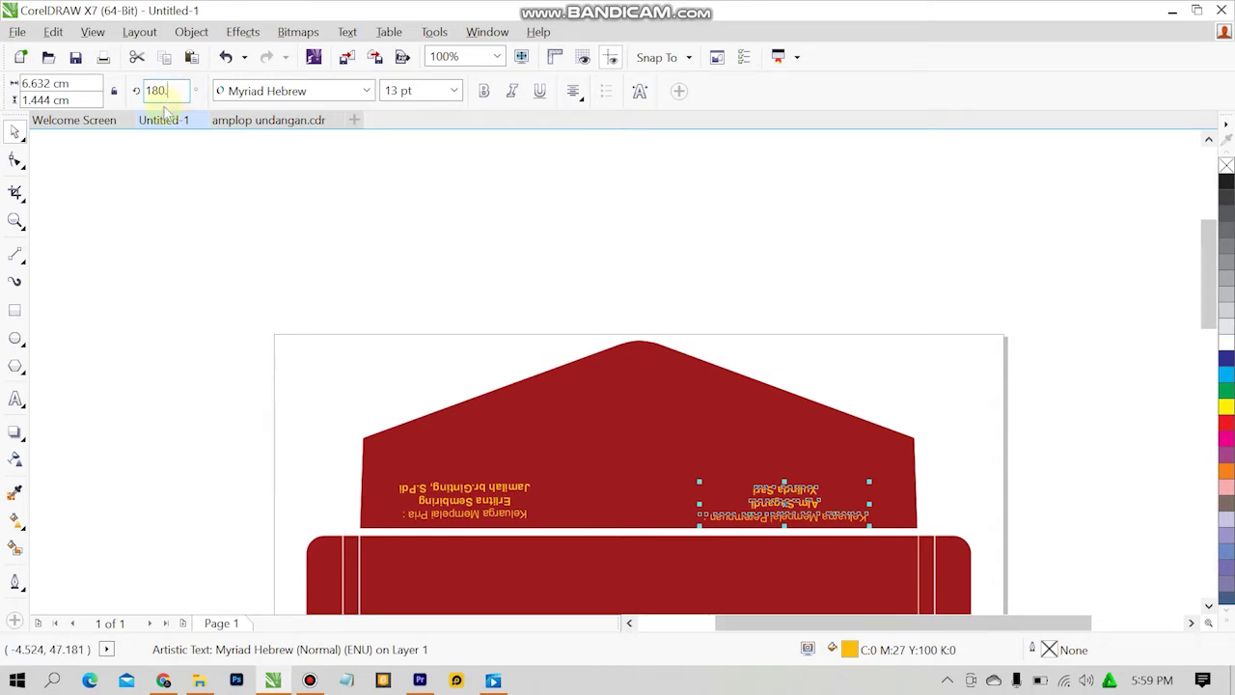
{"action": "key", "text": "Return"}
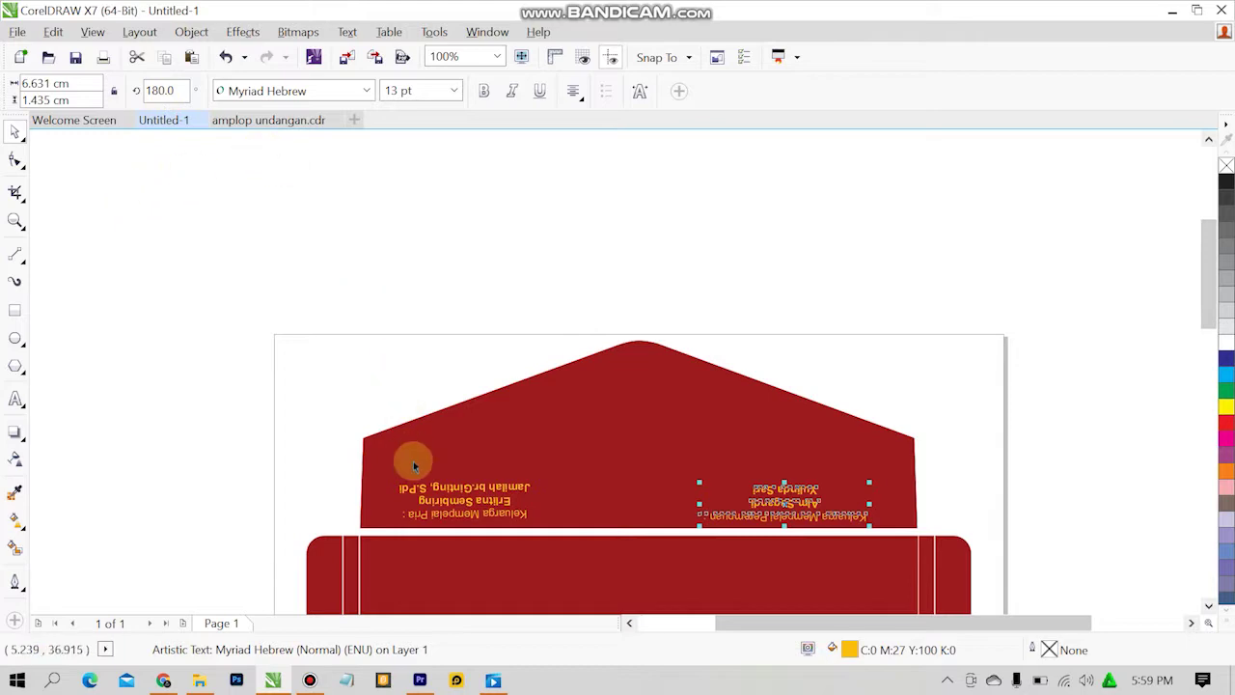
{"action": "left_click", "coordinate": [428, 495]}
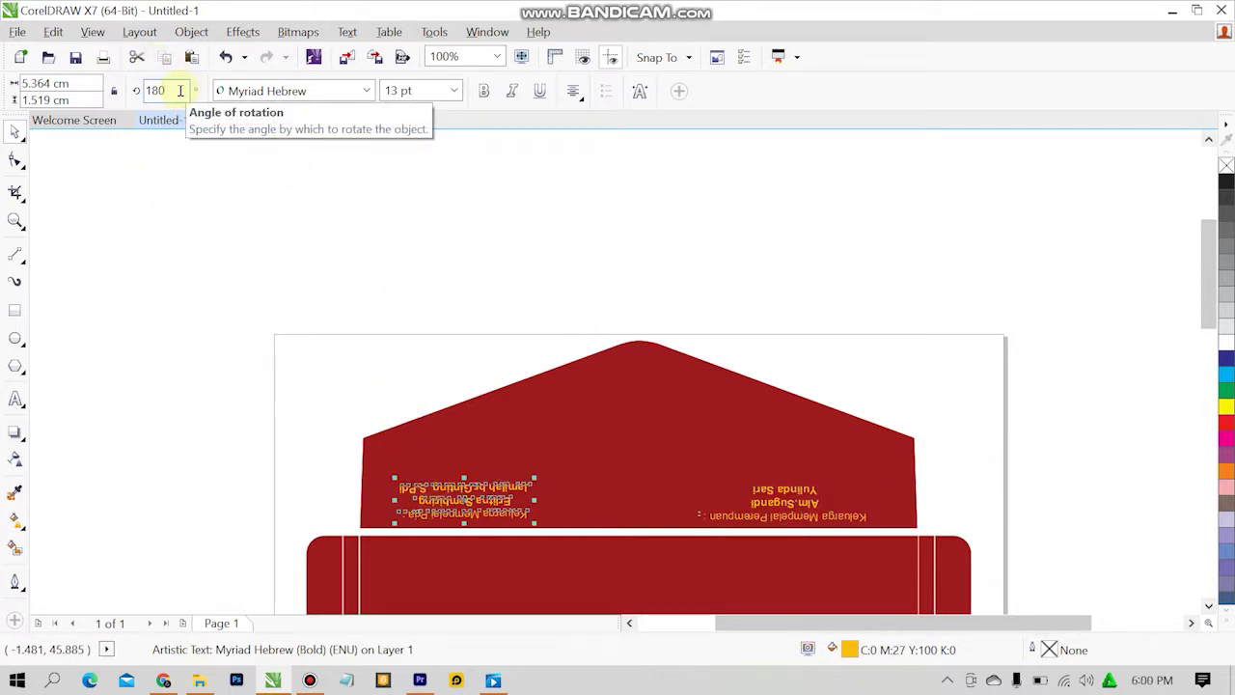
{"action": "key", "text": "Return"}
{"action": "left_click", "coordinate": [380, 344]}
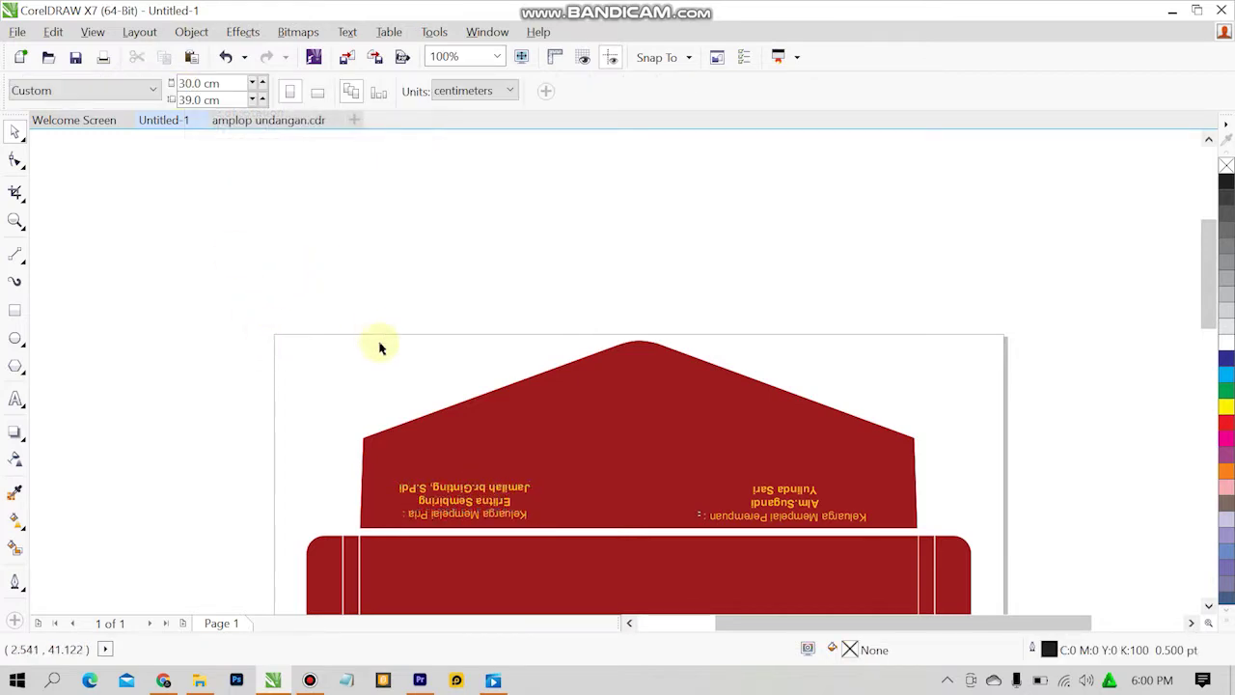
Enlarge both name blocks to matching size and nudge the left block slightly left.
{"action": "left_click_drag", "start_coordinate": [470, 500], "coordinate": [581, 462]}
{"action": "left_click", "coordinate": [806, 472]}
{"action": "left_click", "coordinate": [787, 492]}
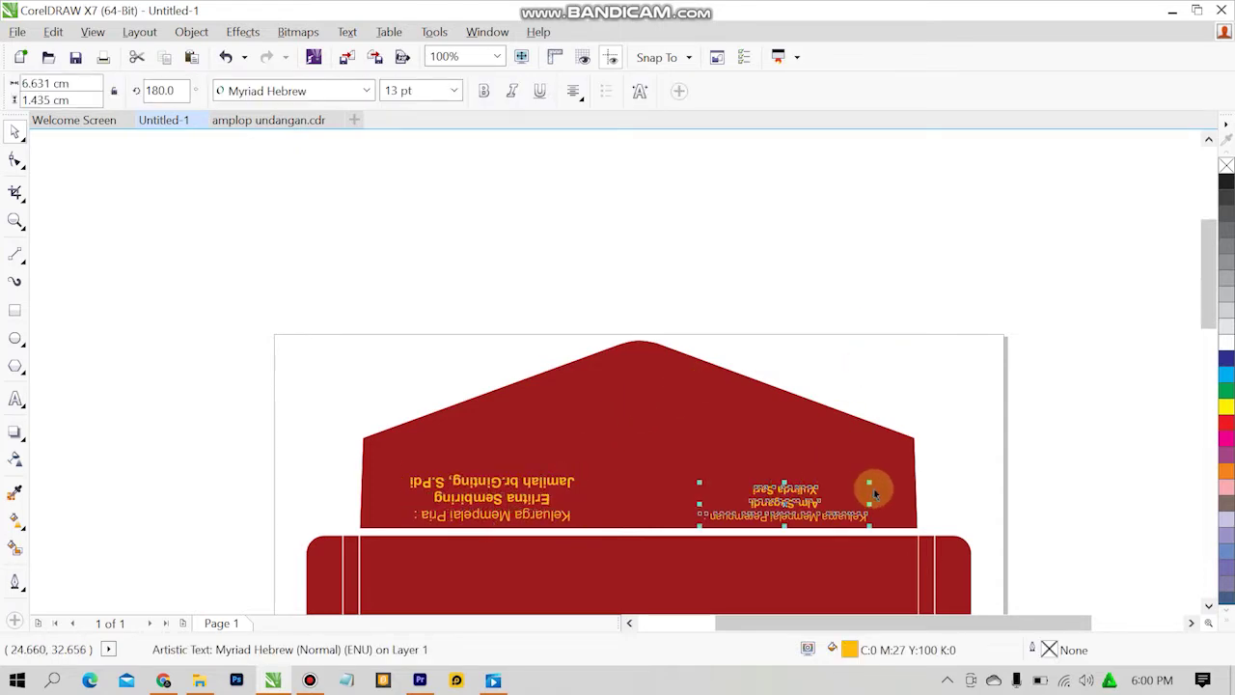
{"action": "left_click_drag", "start_coordinate": [873, 490], "coordinate": [821, 498]}
{"action": "left_click", "coordinate": [951, 408]}
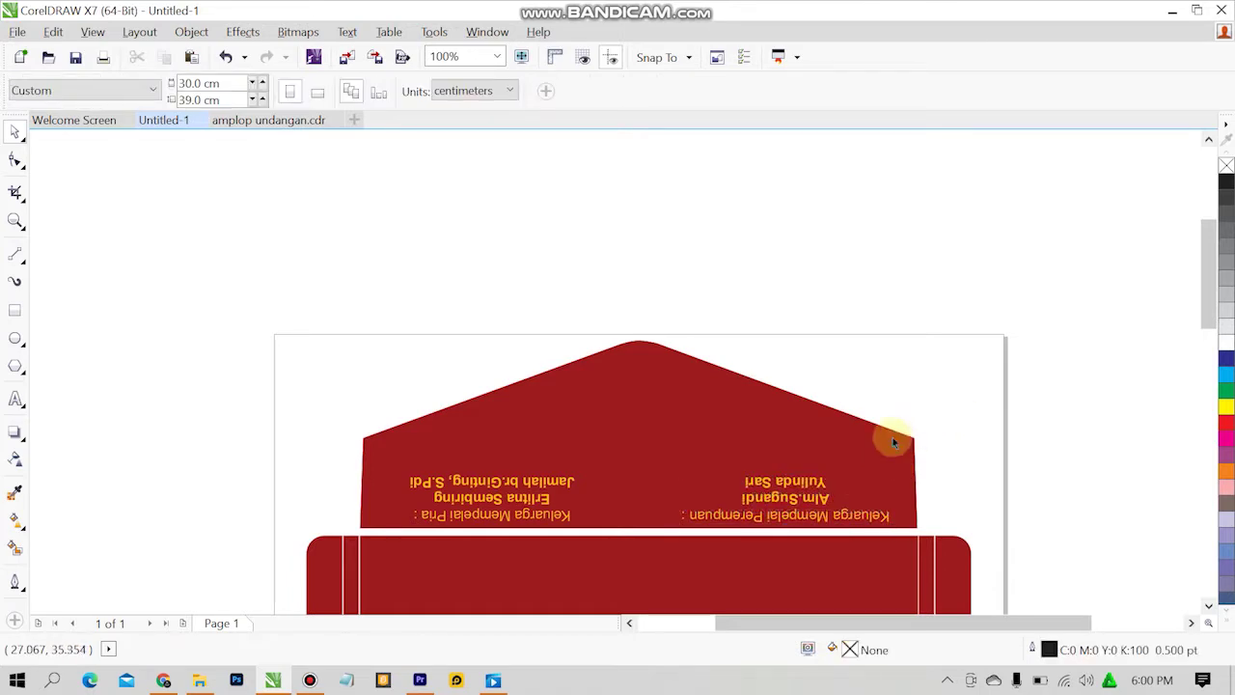
{"action": "left_click", "coordinate": [547, 500]}
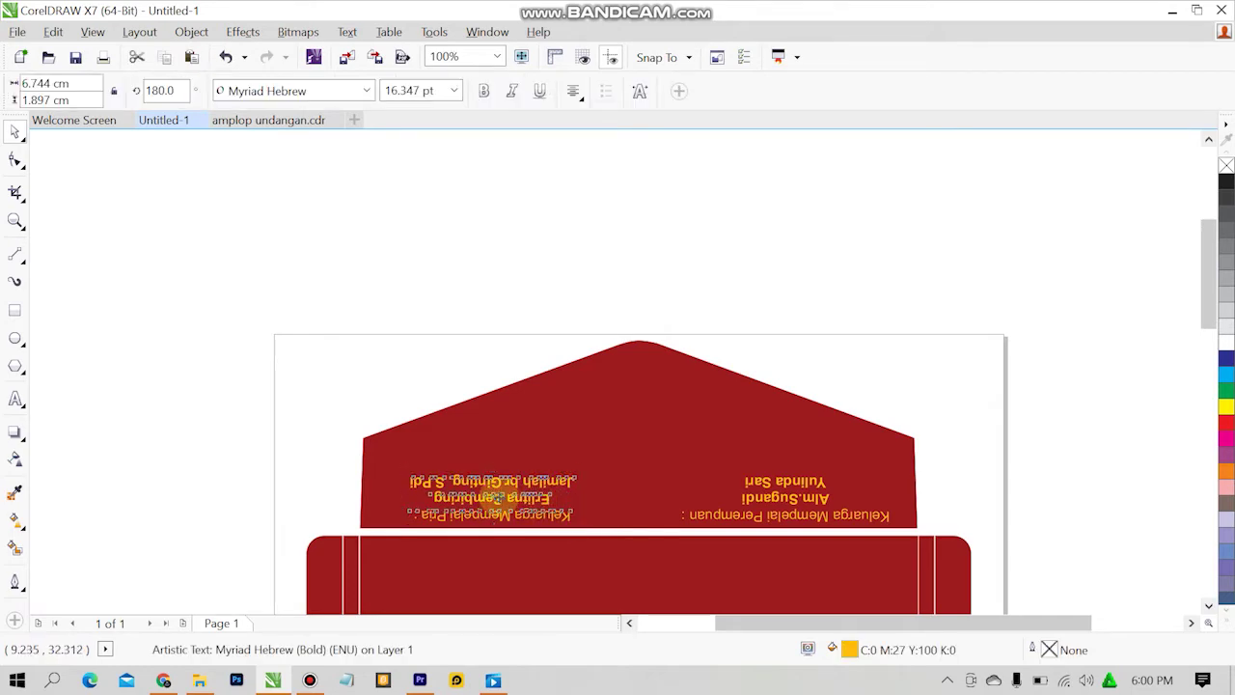
{"action": "left_click_drag", "start_coordinate": [495, 499], "coordinate": [473, 497]}
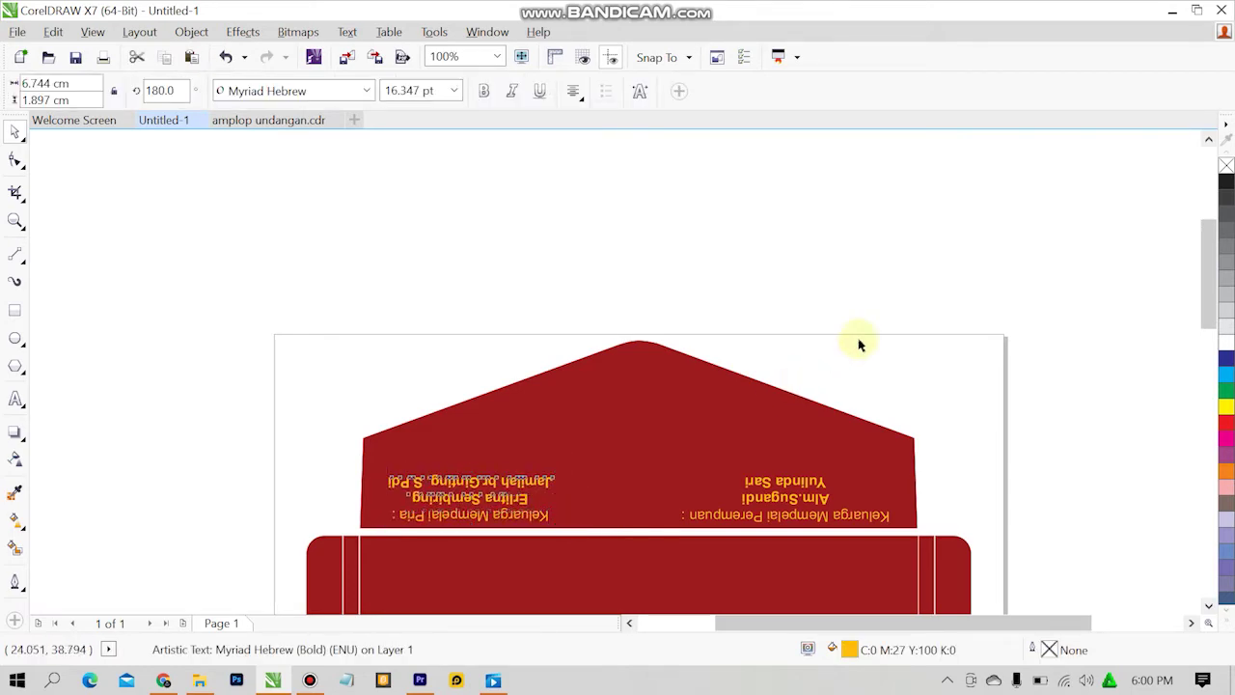
{"action": "left_click", "coordinate": [859, 345]}
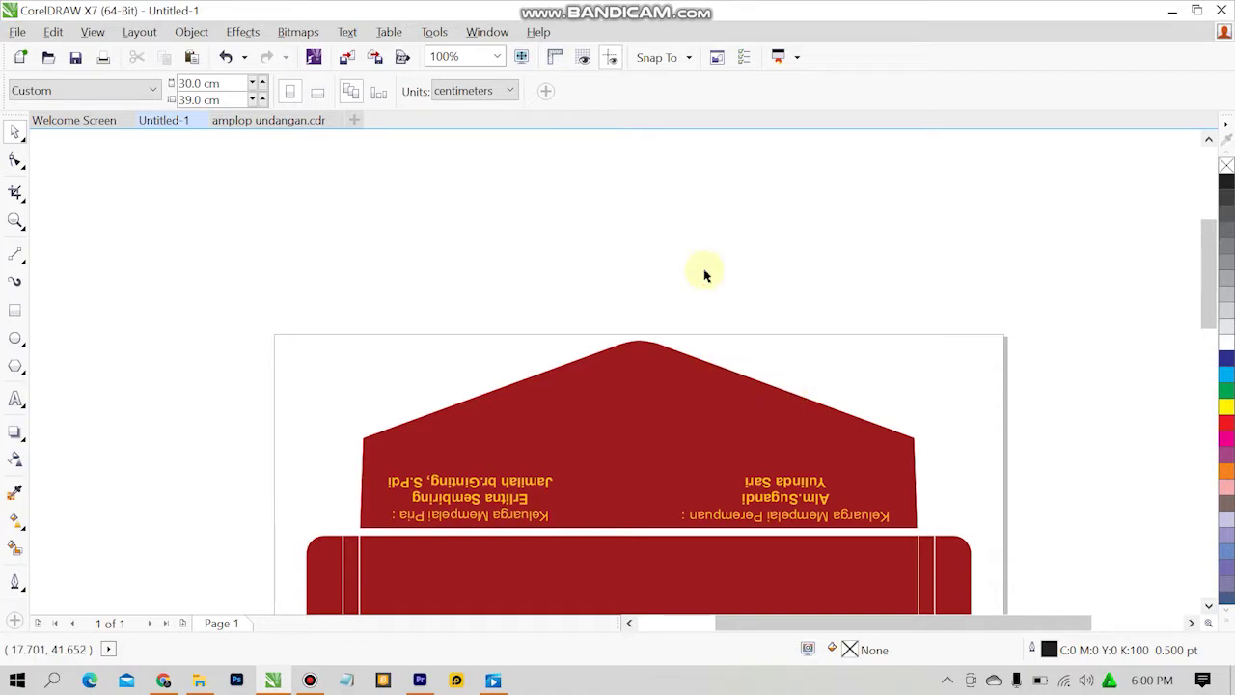
{"action": "left_click", "coordinate": [272, 124]}
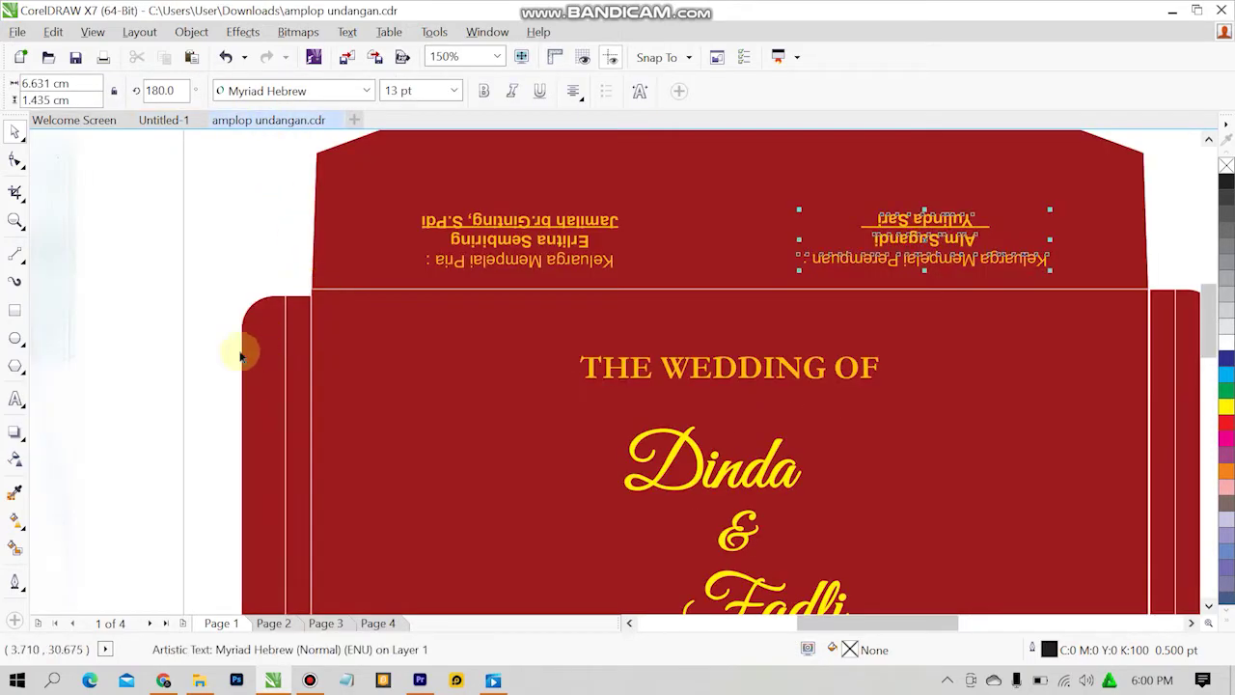
Inspect the THE WEDDING OF heading in amplop undangan.cdr, then return to Untitled-1.
{"action": "left_click", "coordinate": [718, 368]}
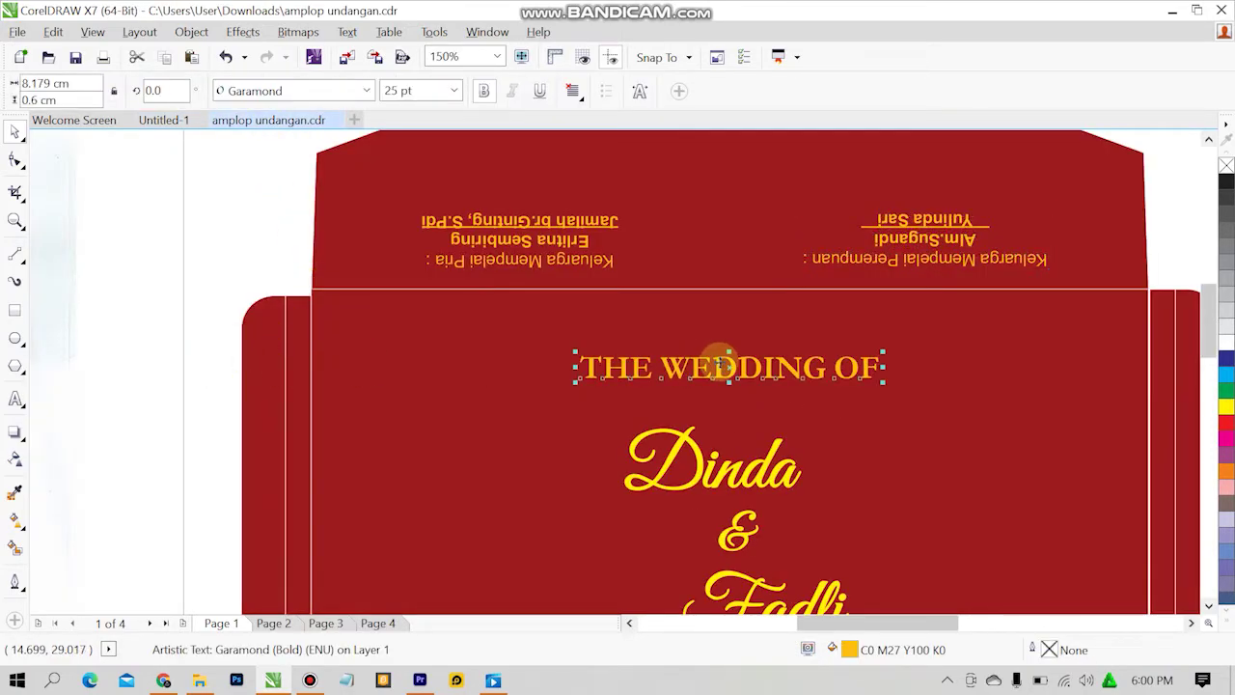
{"action": "left_click", "coordinate": [175, 190]}
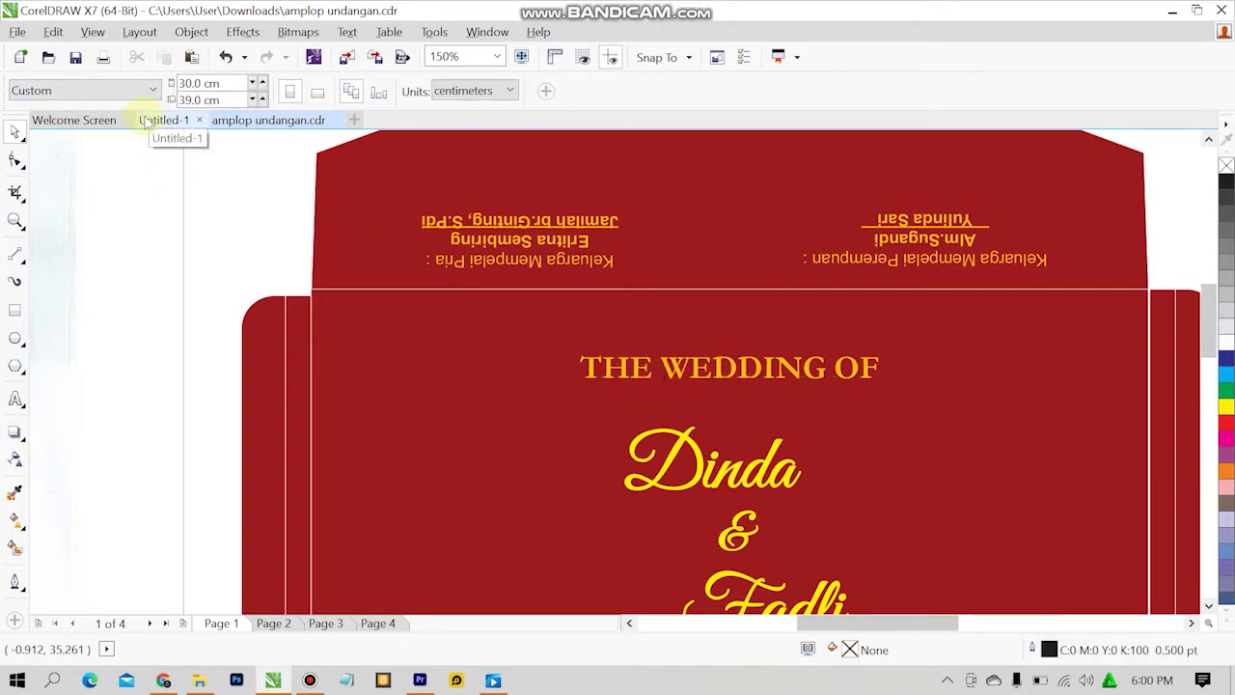
{"action": "left_click", "coordinate": [144, 121]}
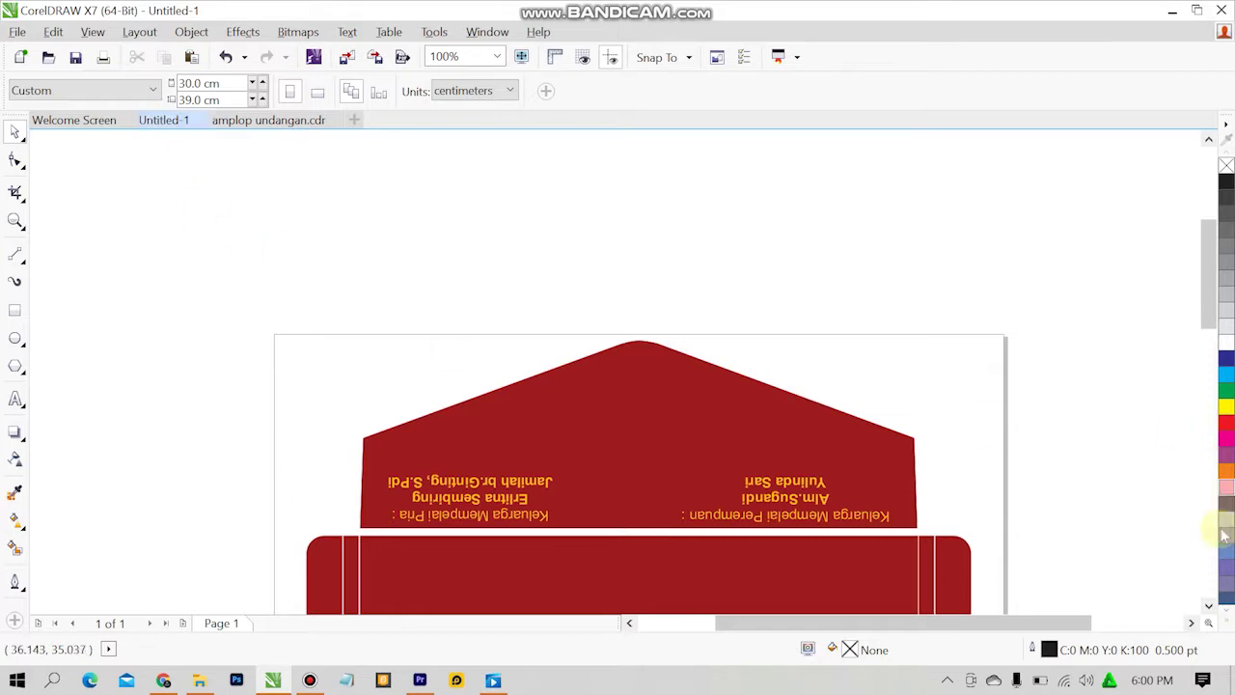
{"action": "left_click", "coordinate": [1207, 605]}
{"action": "left_click", "coordinate": [1208, 605]}
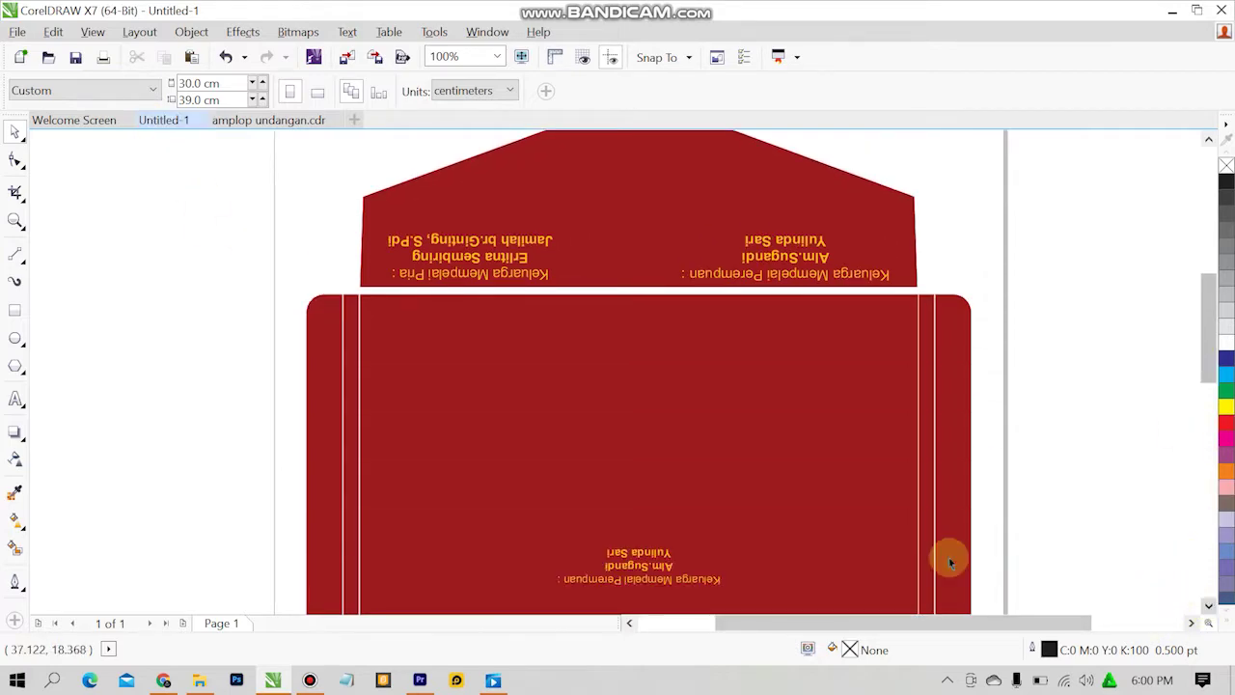
Add a 'THE WEDDING OF' text heading on the envelope body below the flap.
{"action": "left_click", "coordinate": [13, 401]}
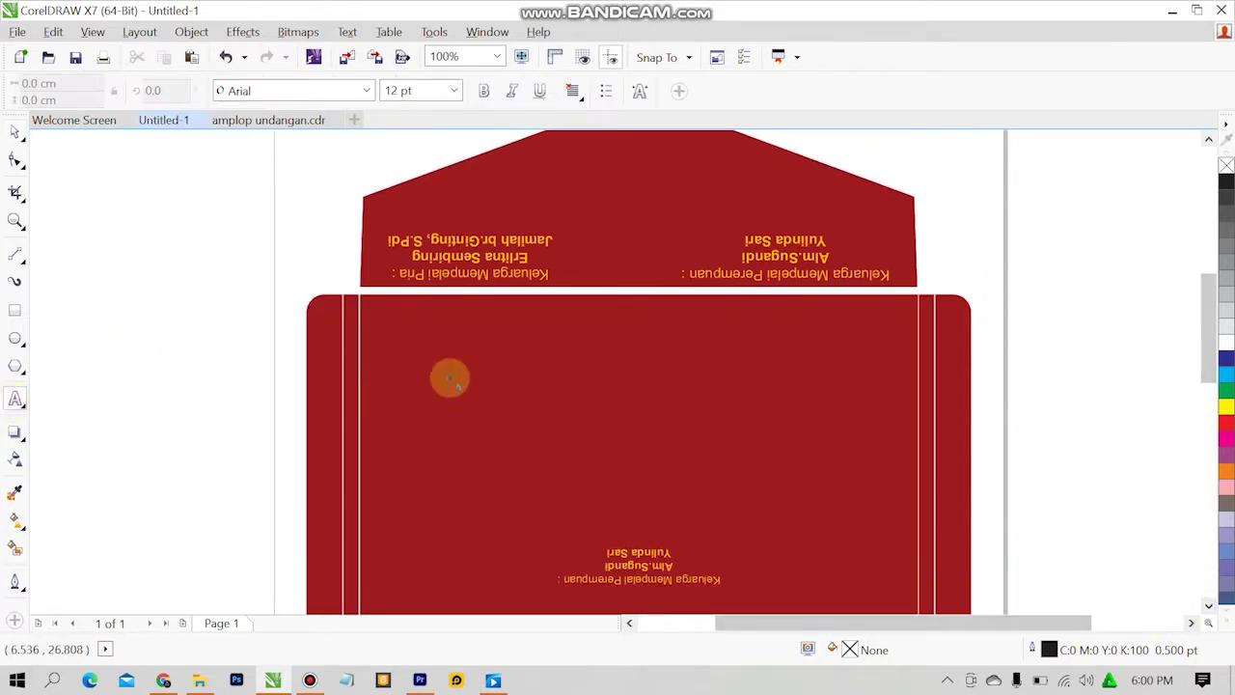
{"action": "left_click", "coordinate": [453, 343]}
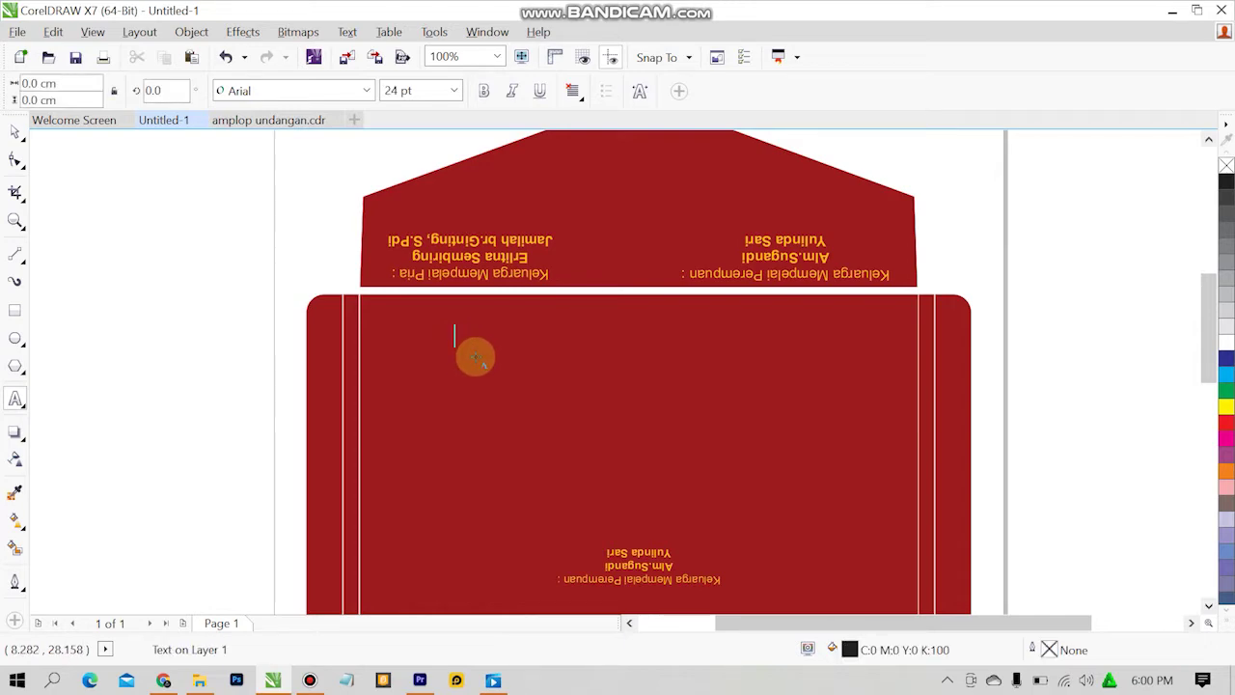
{"action": "left_click", "coordinate": [475, 358]}
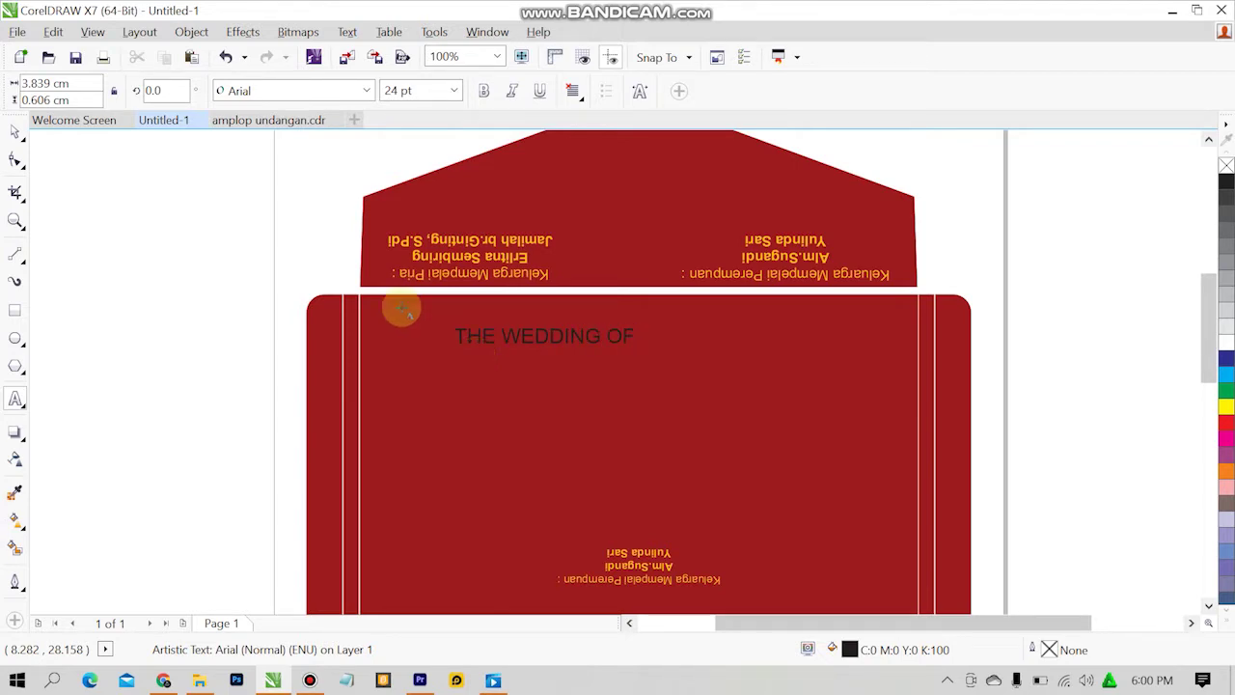
{"action": "left_click", "coordinate": [15, 131]}
{"action": "left_click", "coordinate": [285, 237]}
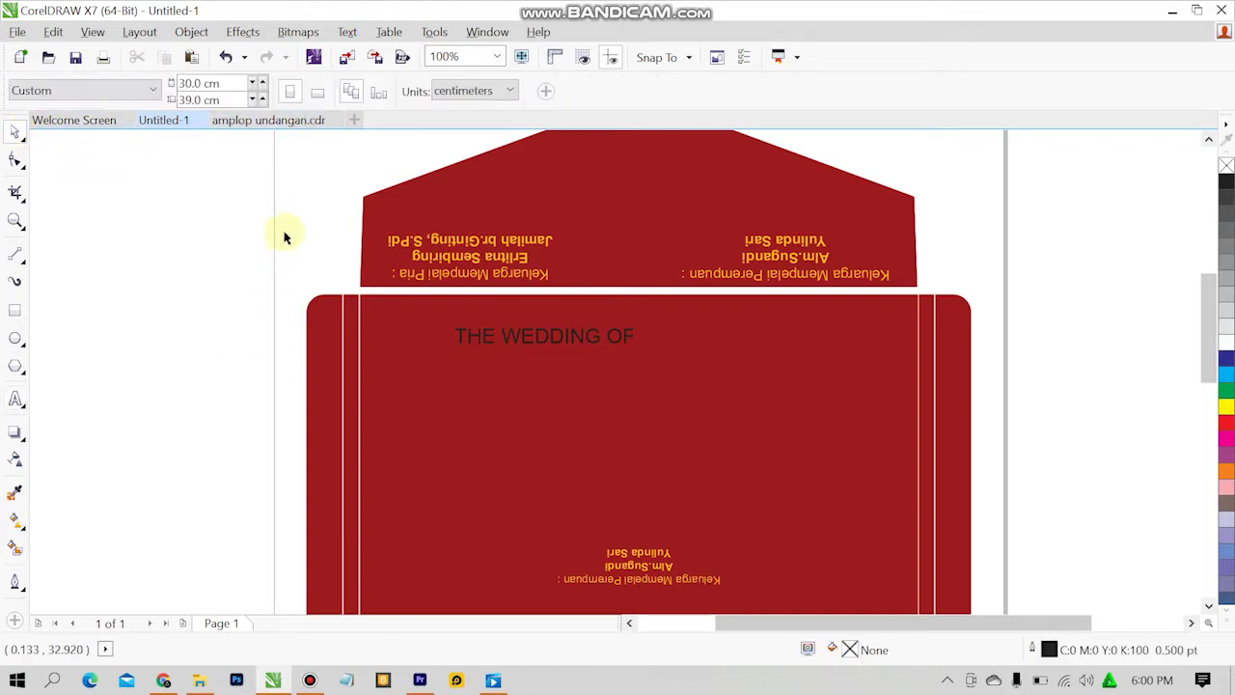
Check the reference heading's font and size, then reopen the new heading for editing.
{"action": "left_click", "coordinate": [280, 120]}
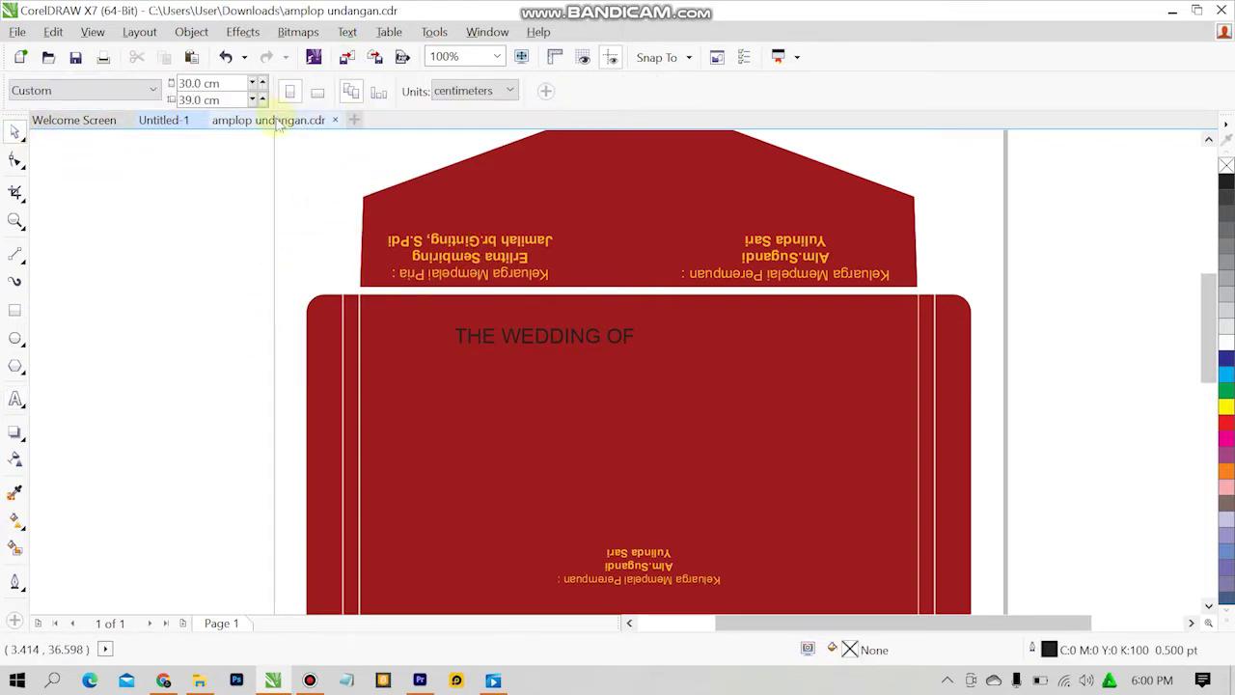
{"action": "left_click", "coordinate": [823, 386]}
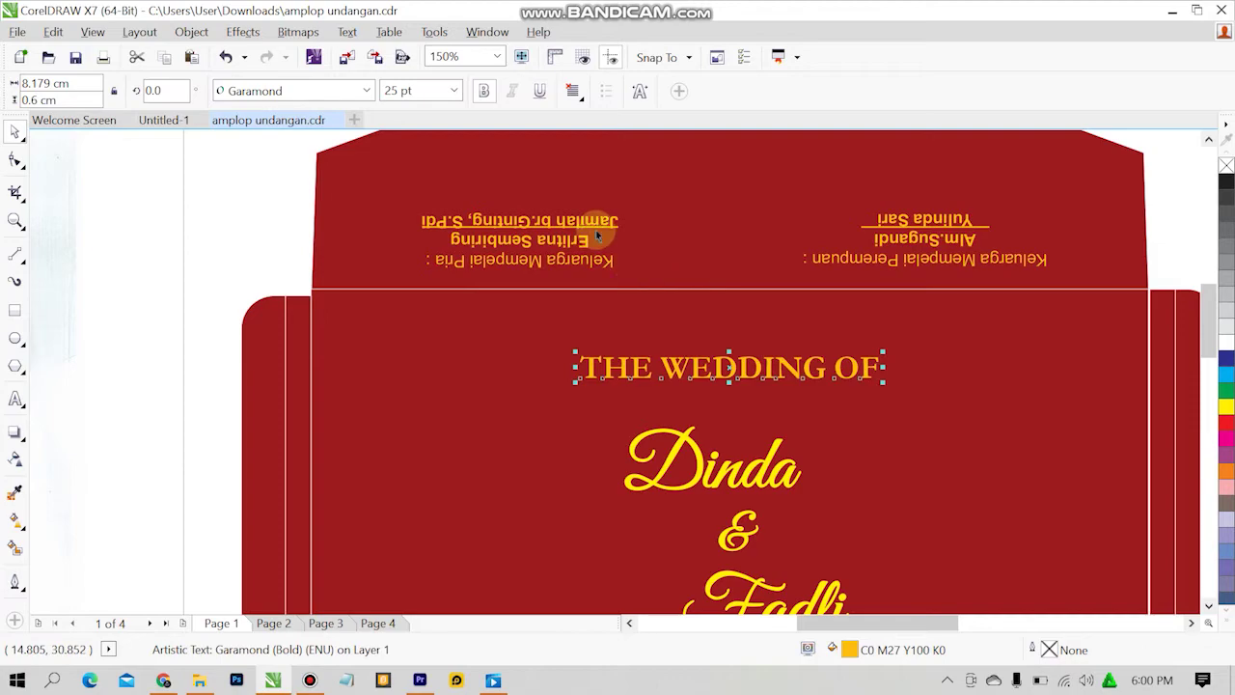
{"action": "left_click", "coordinate": [181, 126]}
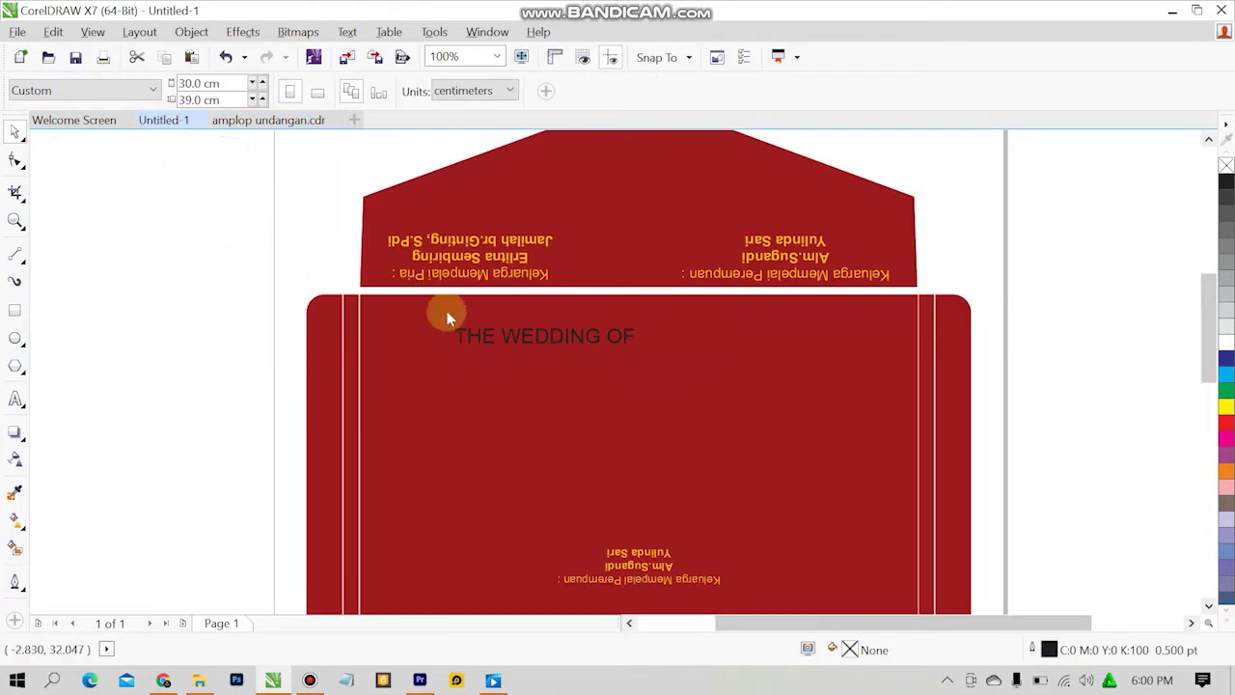
{"action": "double_click", "coordinate": [511, 337]}
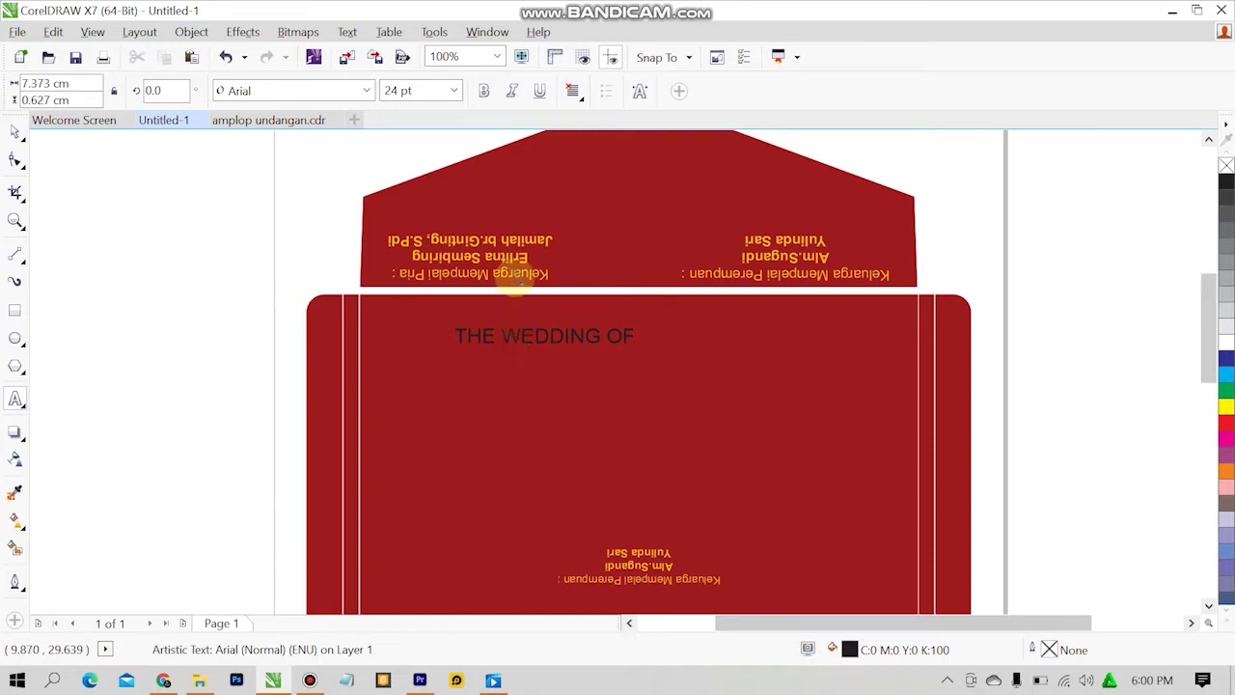
Set the 'THE WEDDING OF' heading text in Garamond.
{"action": "key", "text": "ctrl+a"}
{"action": "left_click", "coordinate": [362, 89]}
{"action": "left_click", "coordinate": [360, 90]}
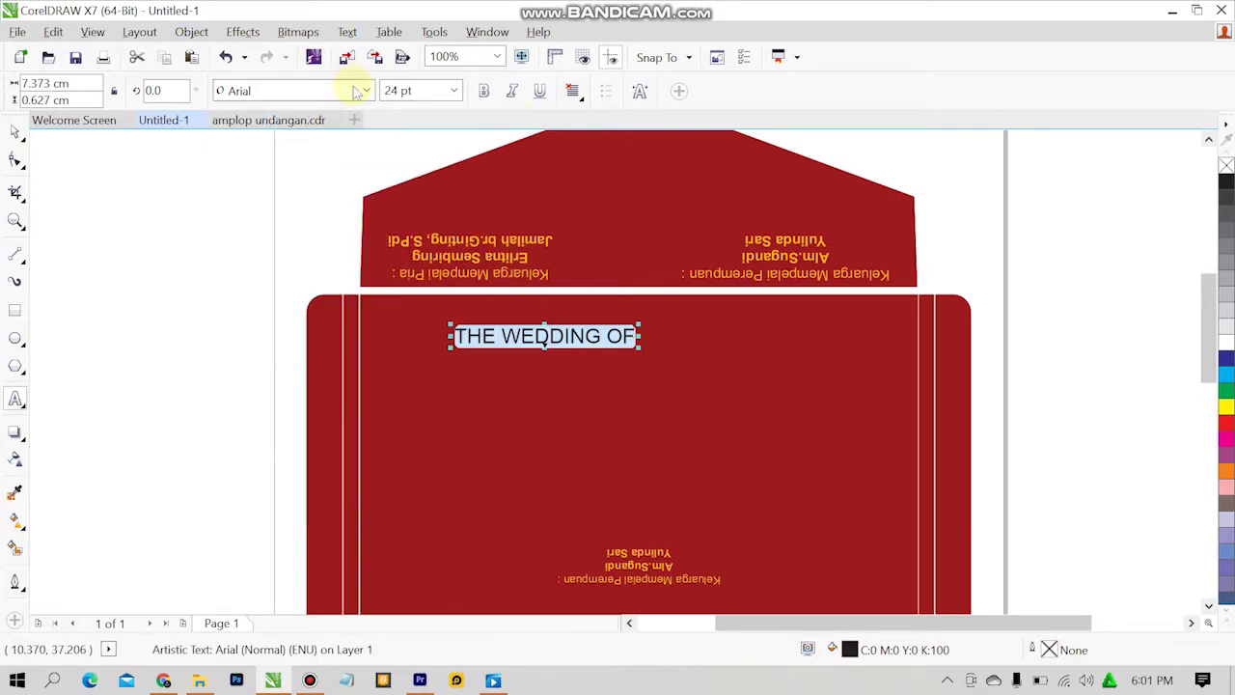
{"action": "left_click", "coordinate": [364, 90]}
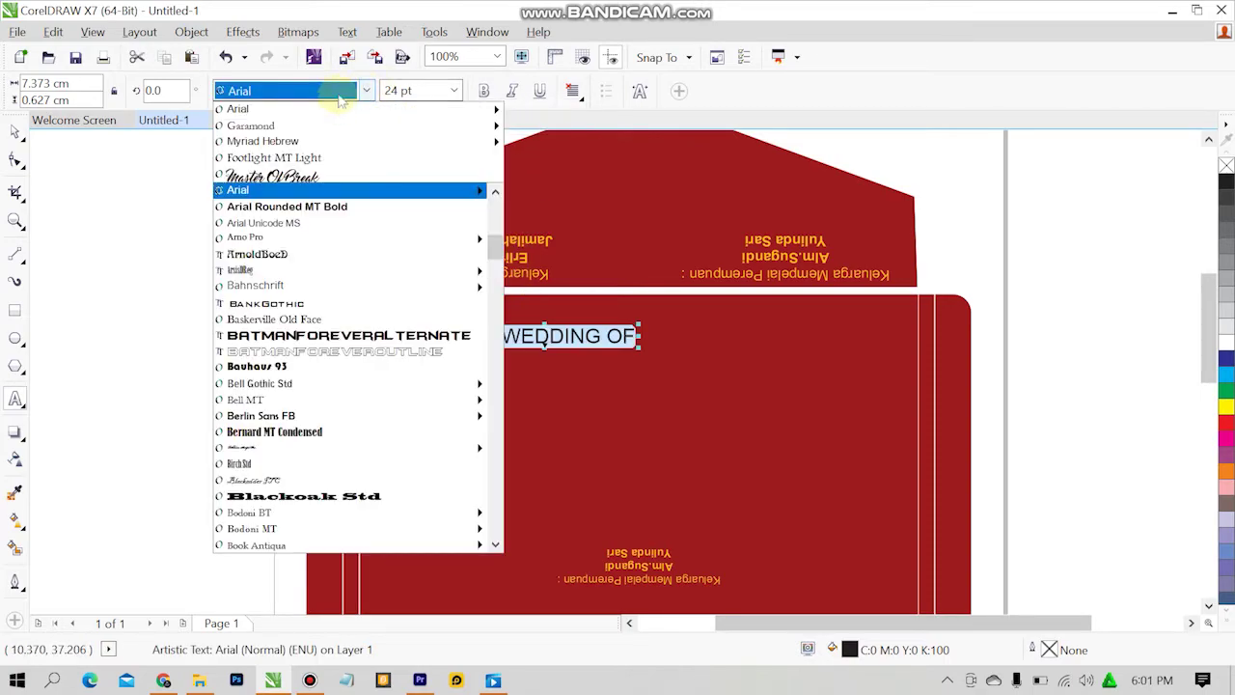
{"action": "type", "text": "Garamond"}
{"action": "key", "text": "Return"}
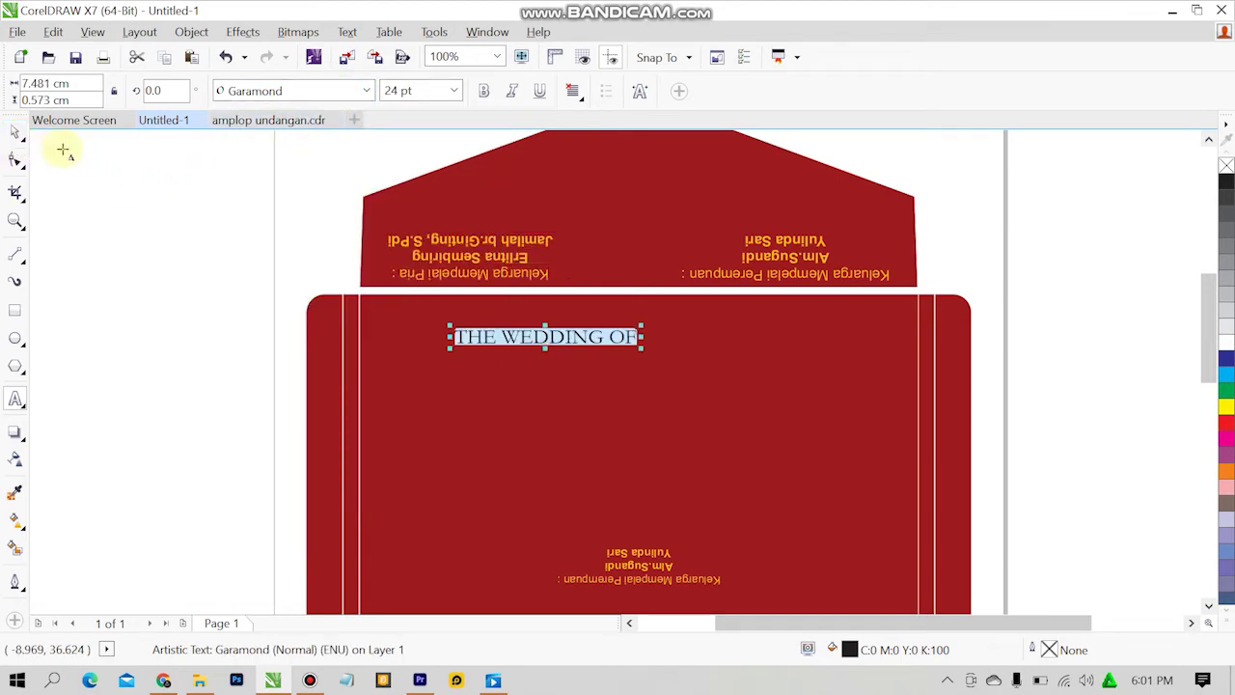
Fill the heading with the family names' gold, C0 M27 Y100 K0, sampled by eyedropper.
{"action": "left_click", "coordinate": [14, 133]}
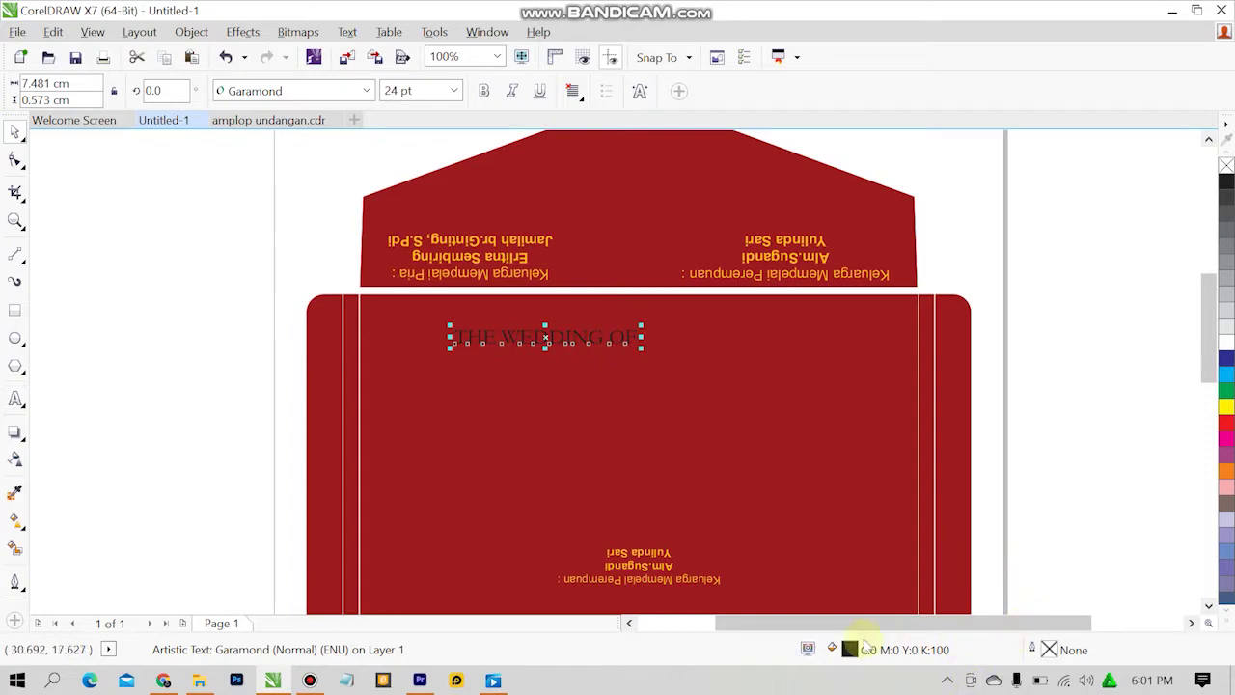
{"action": "double_click", "coordinate": [848, 649]}
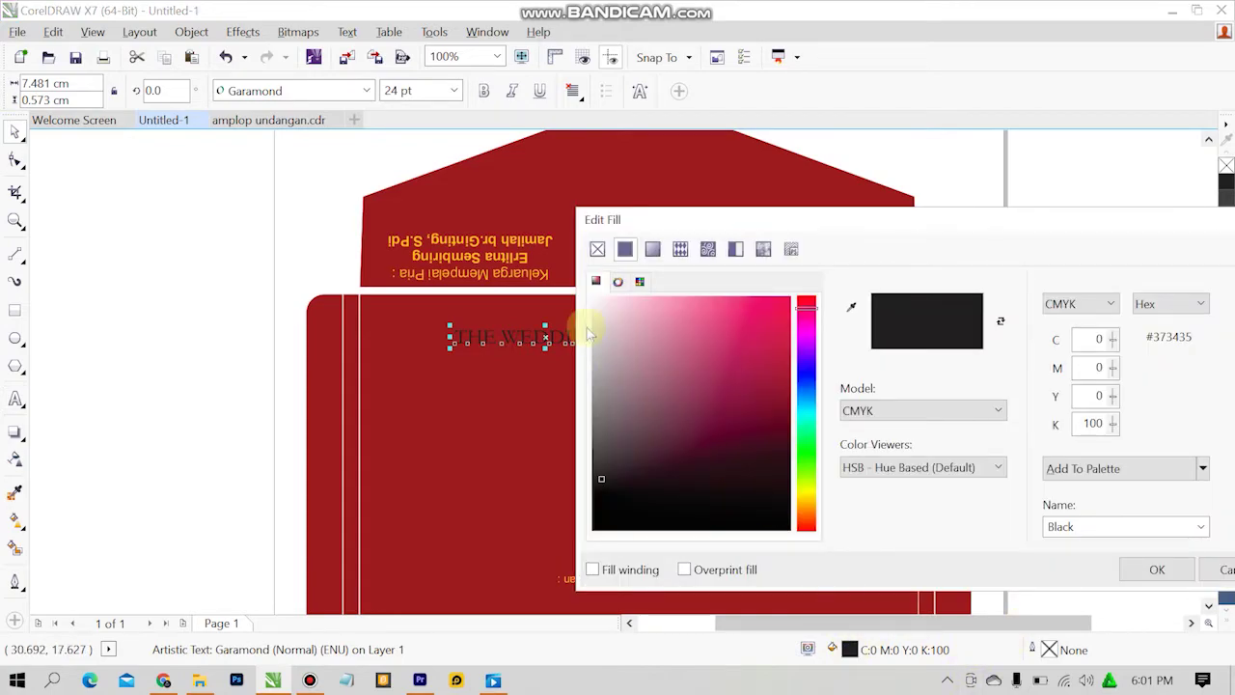
{"action": "left_click", "coordinate": [851, 307]}
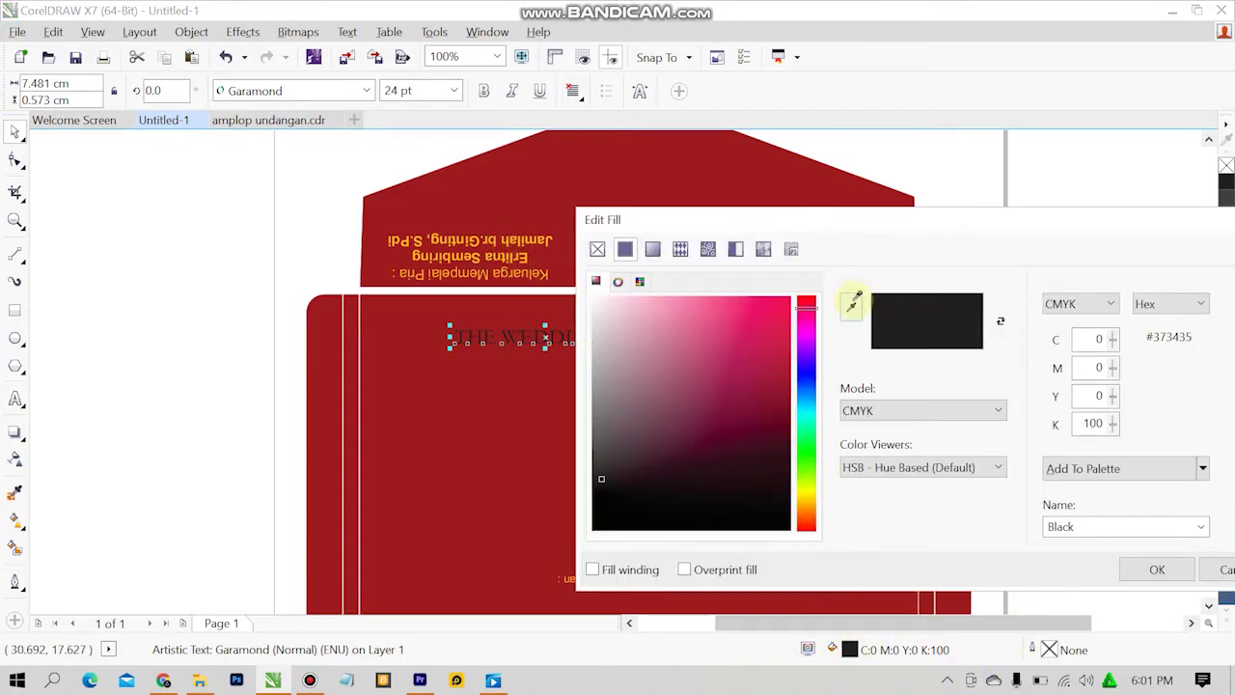
{"action": "left_click", "coordinate": [494, 236]}
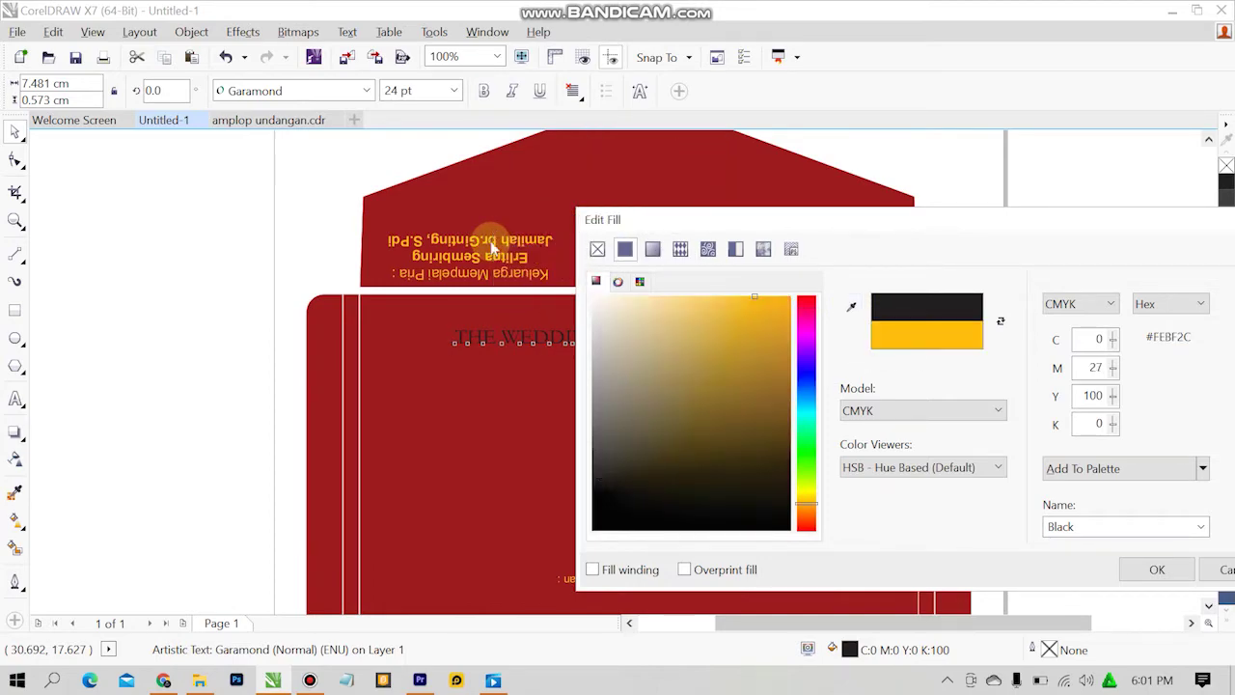
{"action": "left_click", "coordinate": [1157, 569]}
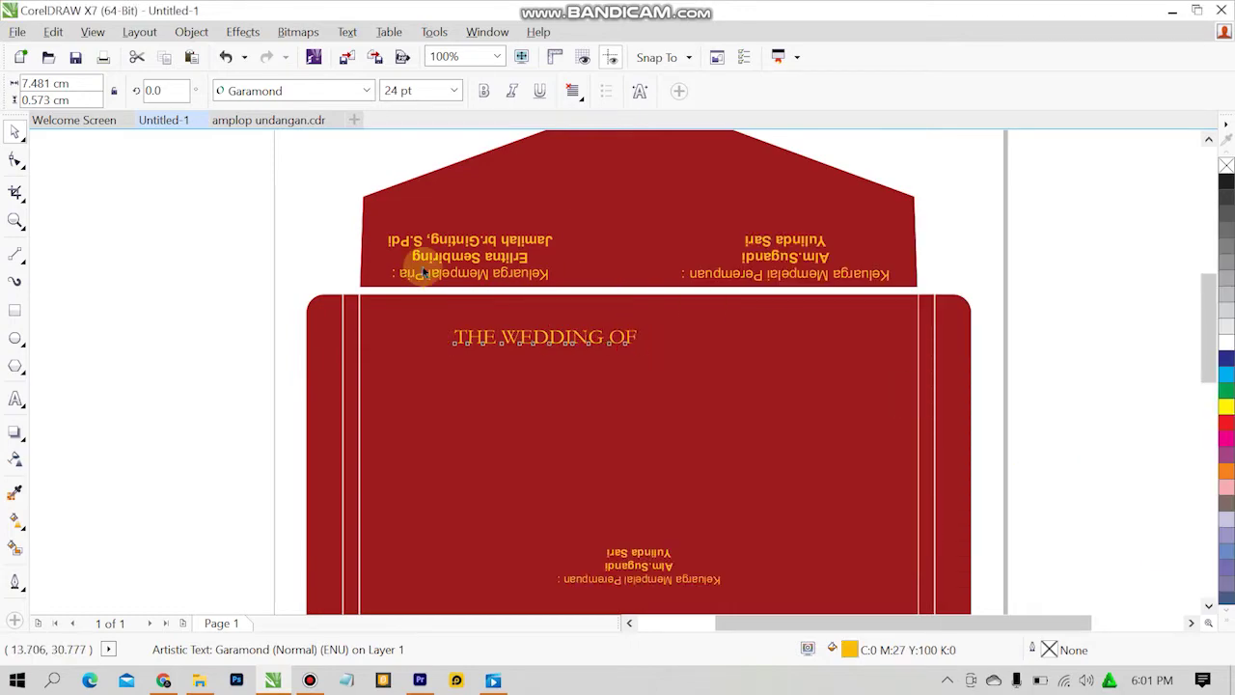
{"action": "left_click", "coordinate": [91, 221]}
On Untitled-1, select the 'THE WEDDING OF' heading and give it a yellow outline.
{"action": "left_click", "coordinate": [236, 121]}
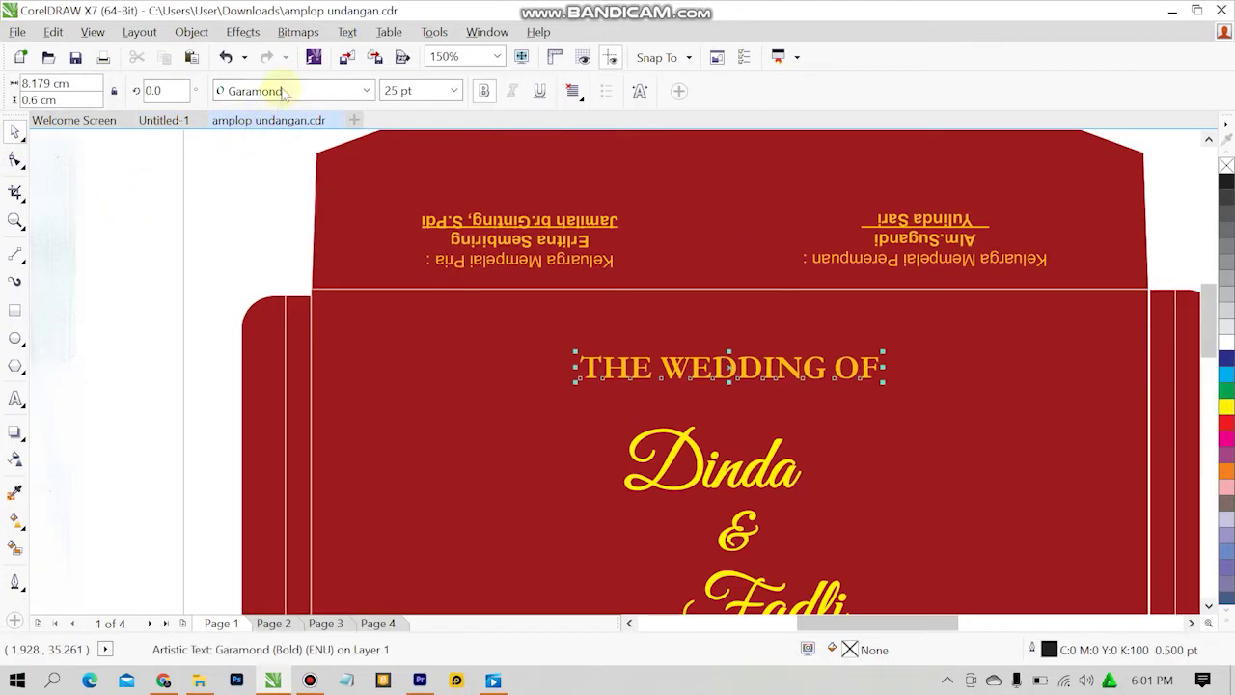
{"action": "left_click", "coordinate": [163, 120]}
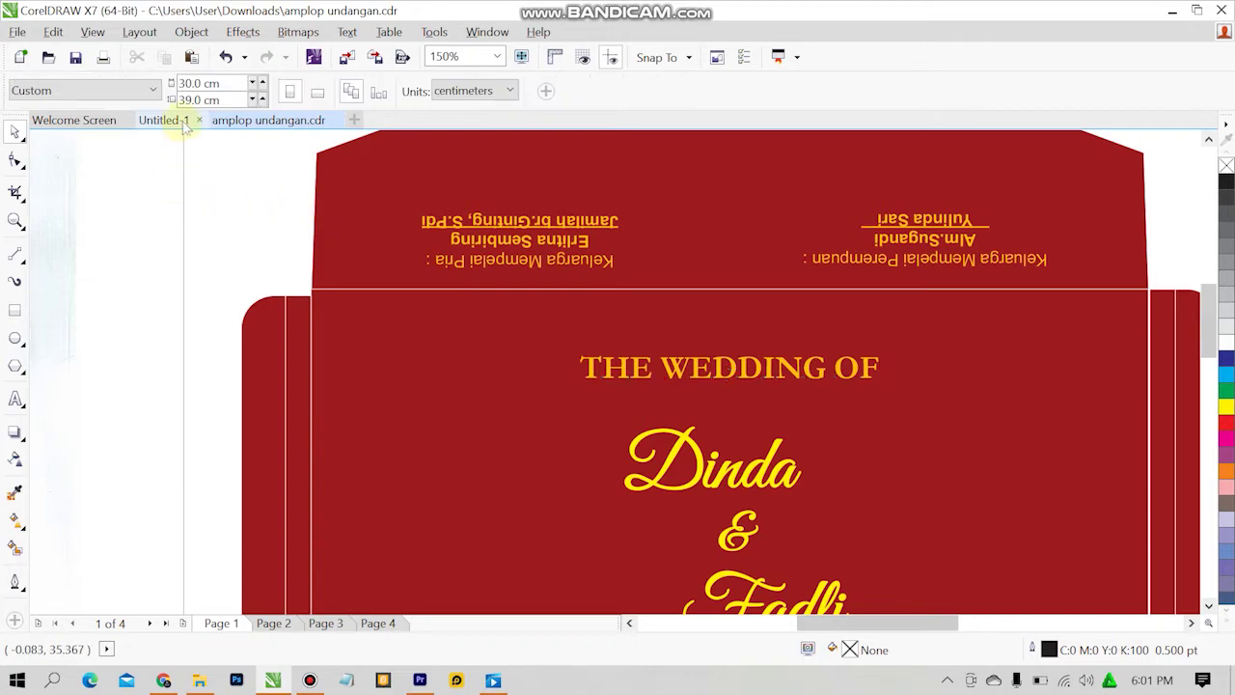
{"action": "left_click", "coordinate": [540, 343]}
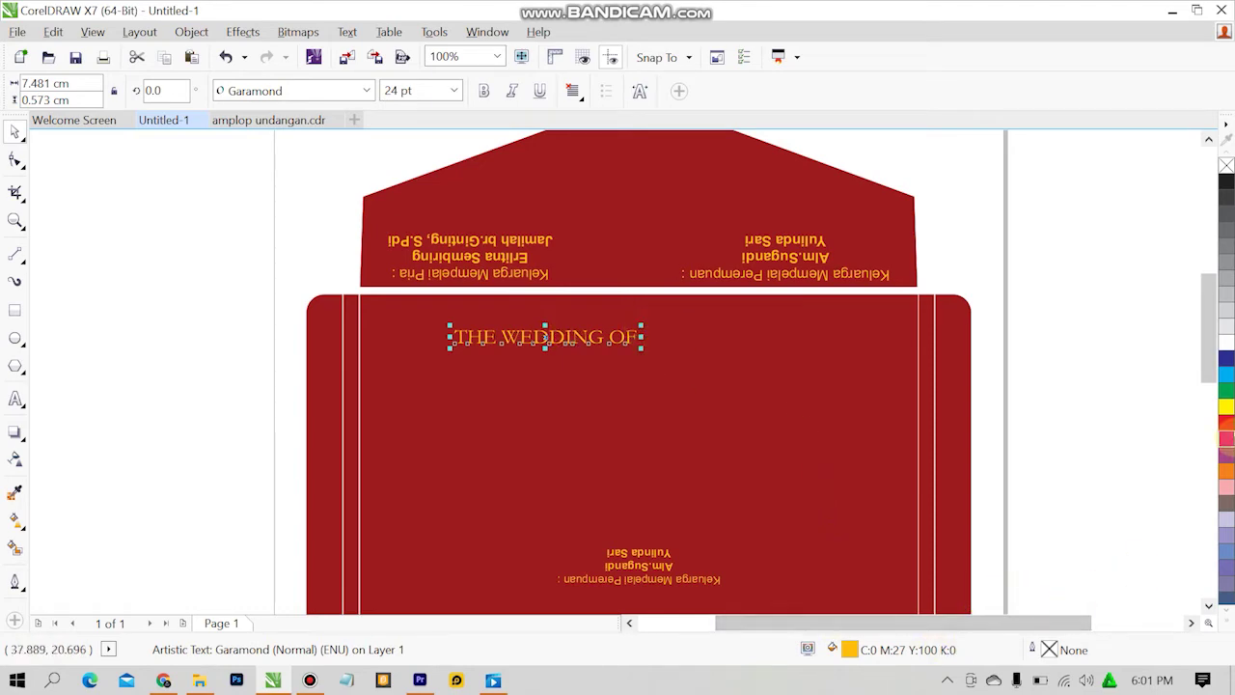
{"action": "right_click", "coordinate": [1226, 408]}
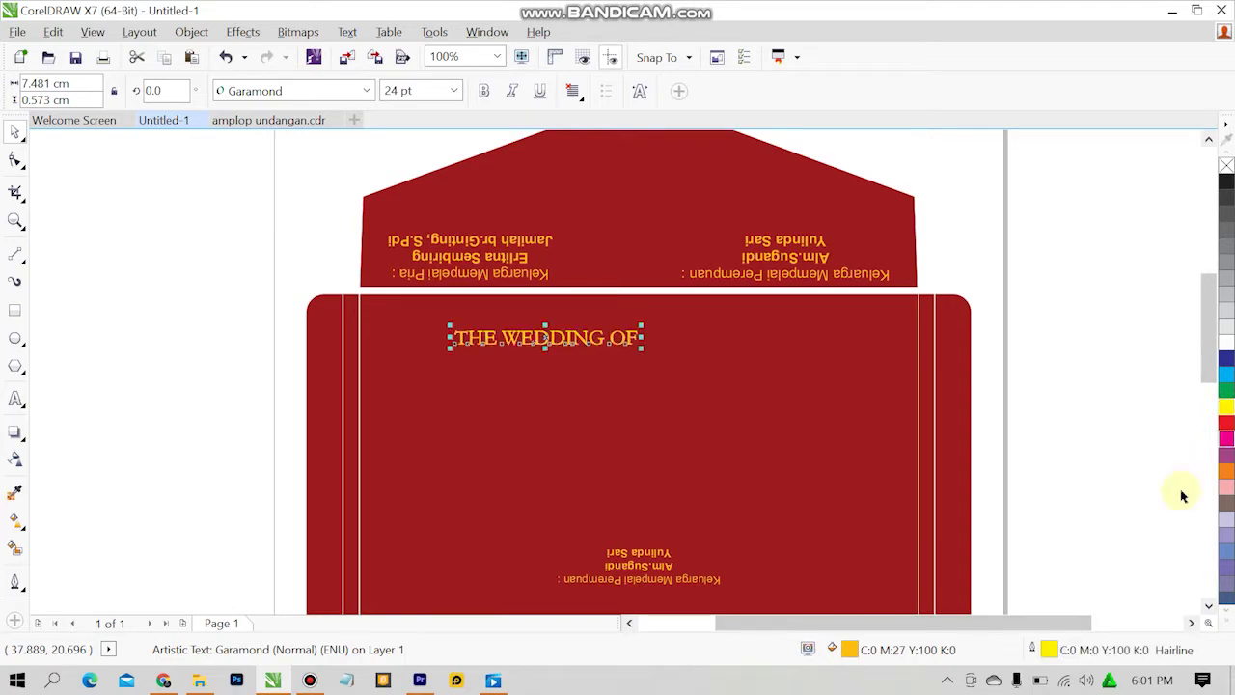
{"action": "double_click", "coordinate": [1061, 649]}
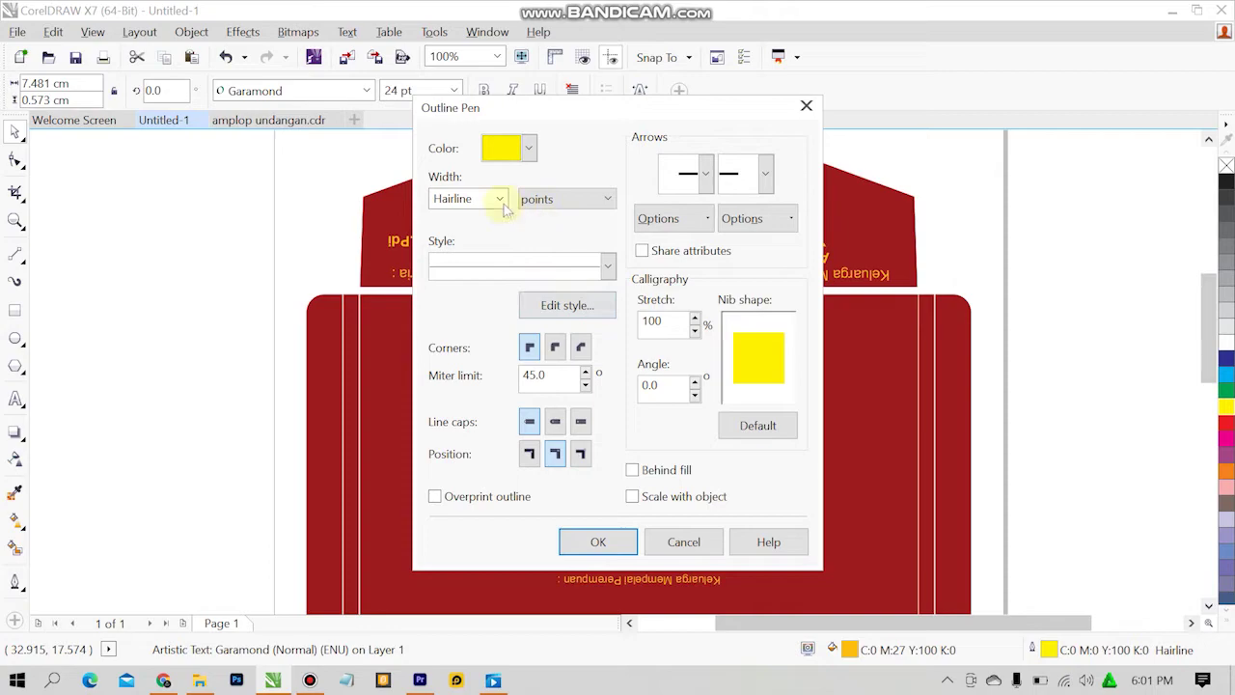
{"action": "left_click", "coordinate": [528, 150]}
{"action": "left_click", "coordinate": [487, 295]}
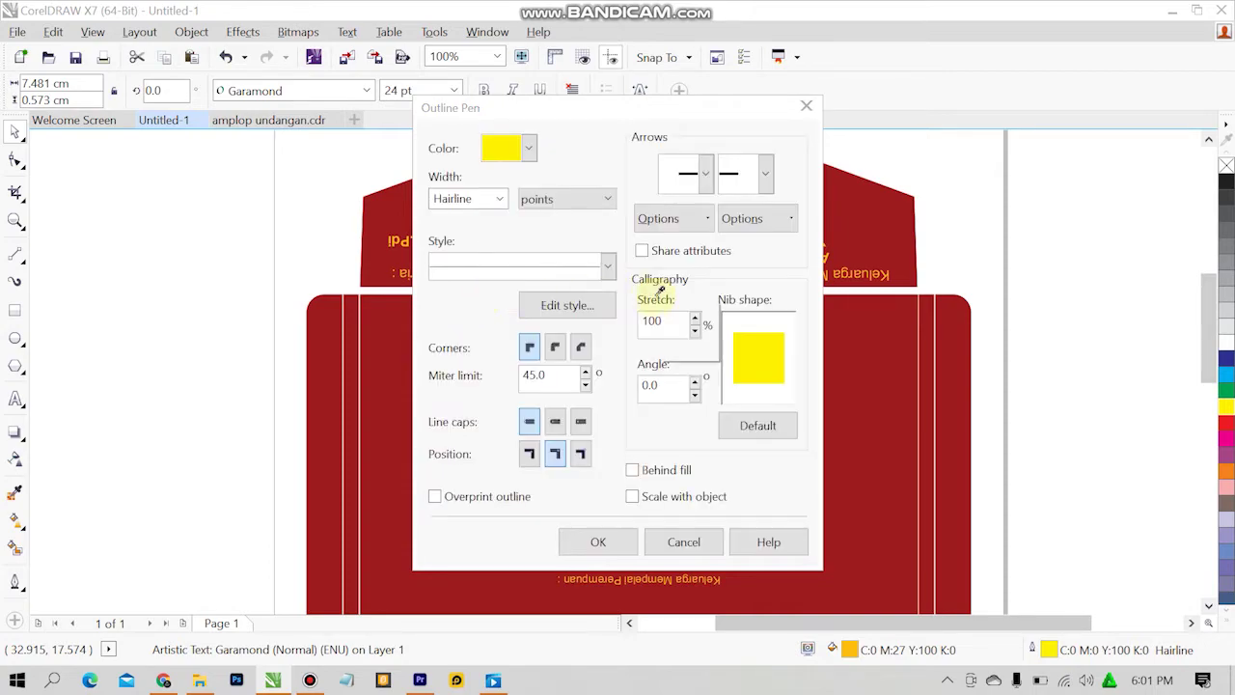
Match the heading outline to the flap text's gold (C0 M27 Y100 K0) and move it up.
{"action": "left_click", "coordinate": [774, 119]}
{"action": "left_click_drag", "start_coordinate": [717, 123], "coordinate": [1123, 205]}
{"action": "left_click", "coordinate": [949, 245]}
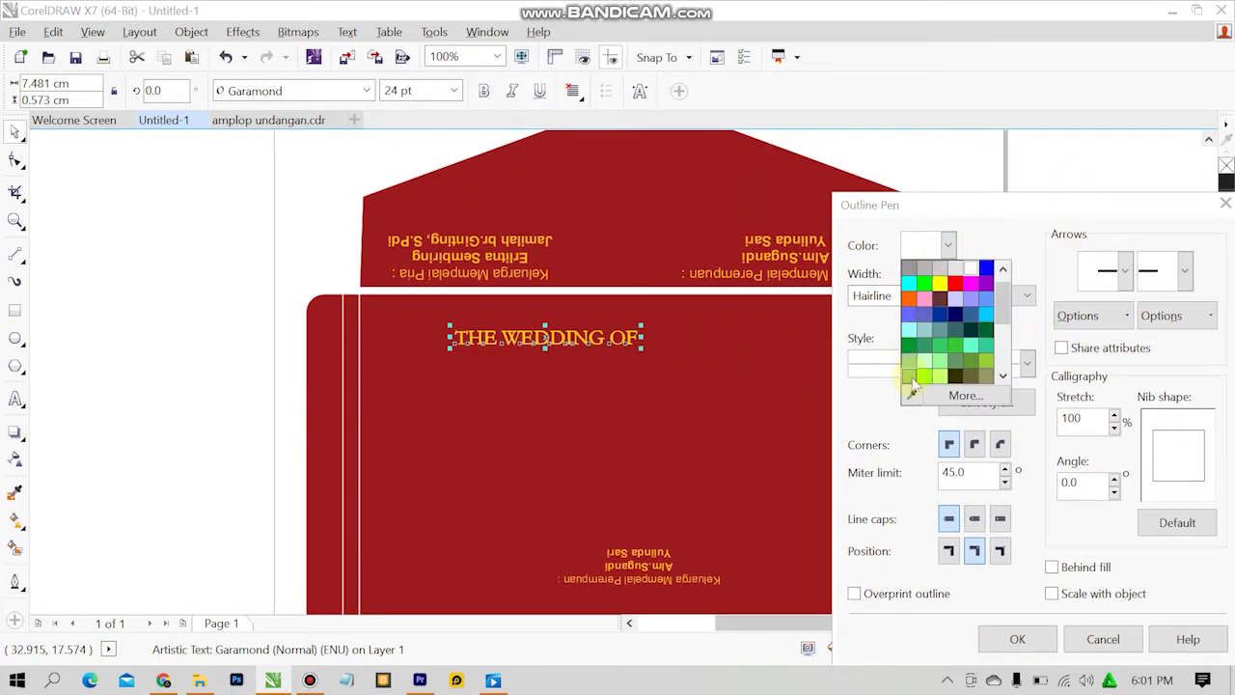
{"action": "left_click", "coordinate": [909, 391]}
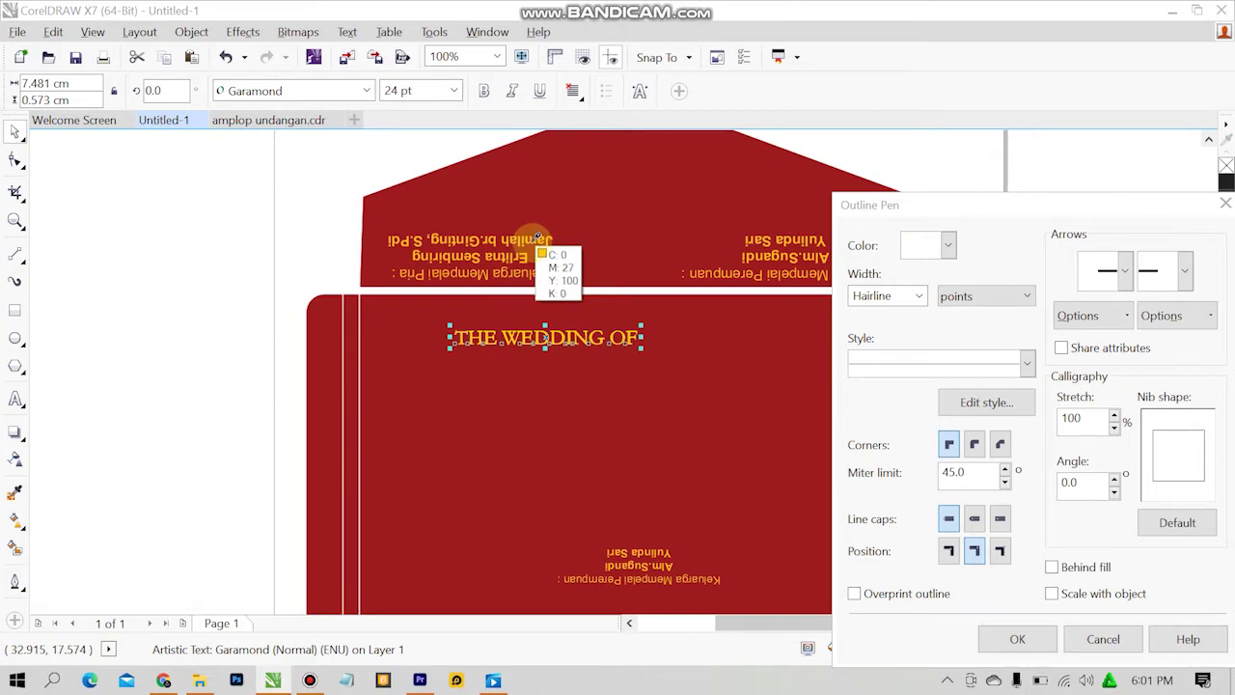
{"action": "left_click", "coordinate": [538, 236]}
{"action": "left_click", "coordinate": [1017, 638]}
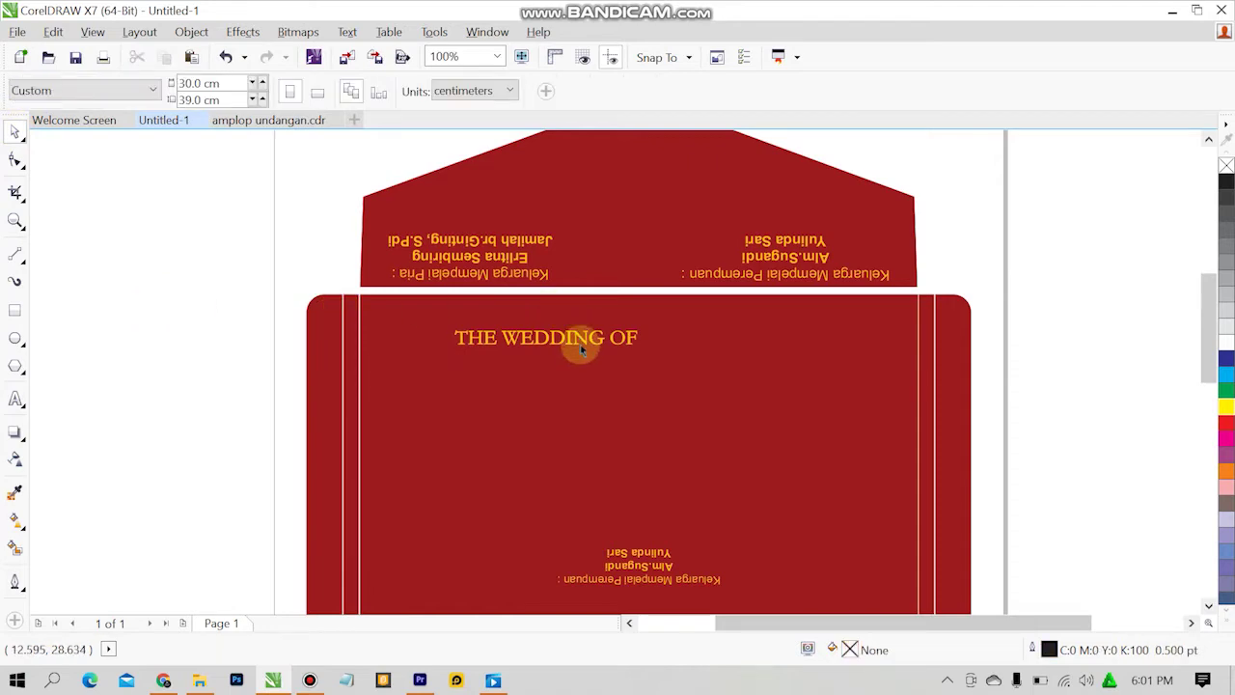
{"action": "left_click_drag", "start_coordinate": [579, 341], "coordinate": [666, 324]}
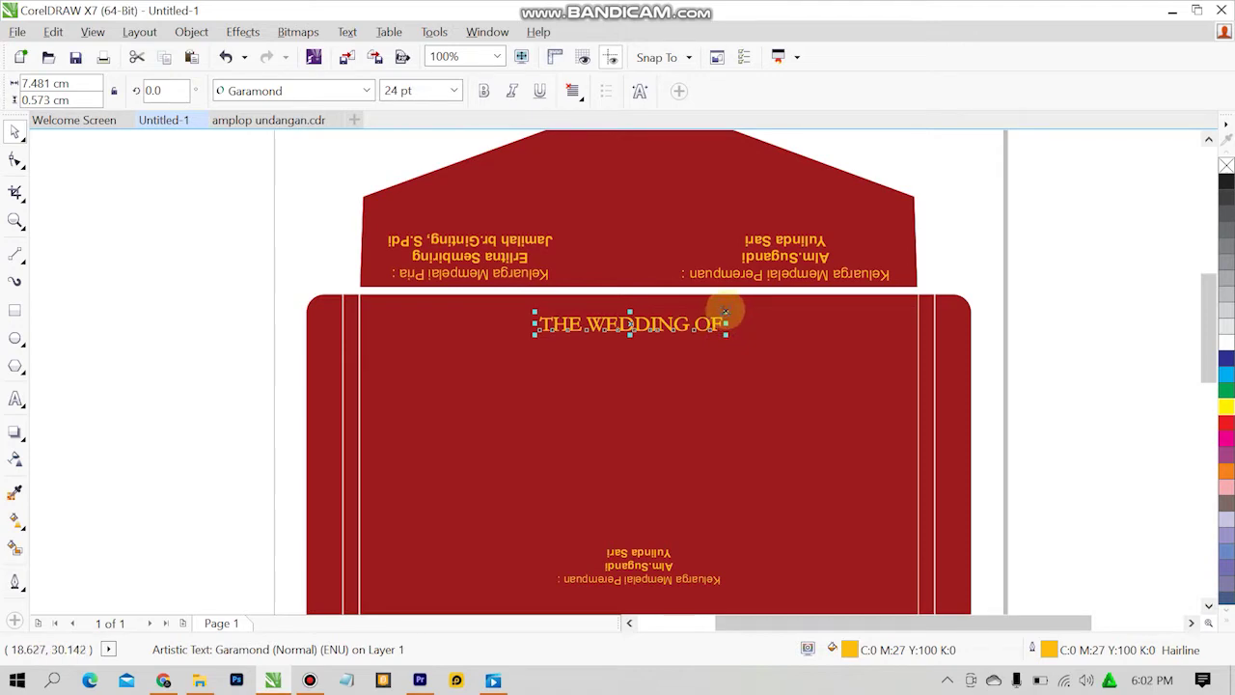
Stretch the heading slightly wider, leaving its outline colour unchanged.
{"action": "left_click_drag", "start_coordinate": [728, 306], "coordinate": [747, 311]}
{"action": "left_click", "coordinate": [784, 331]}
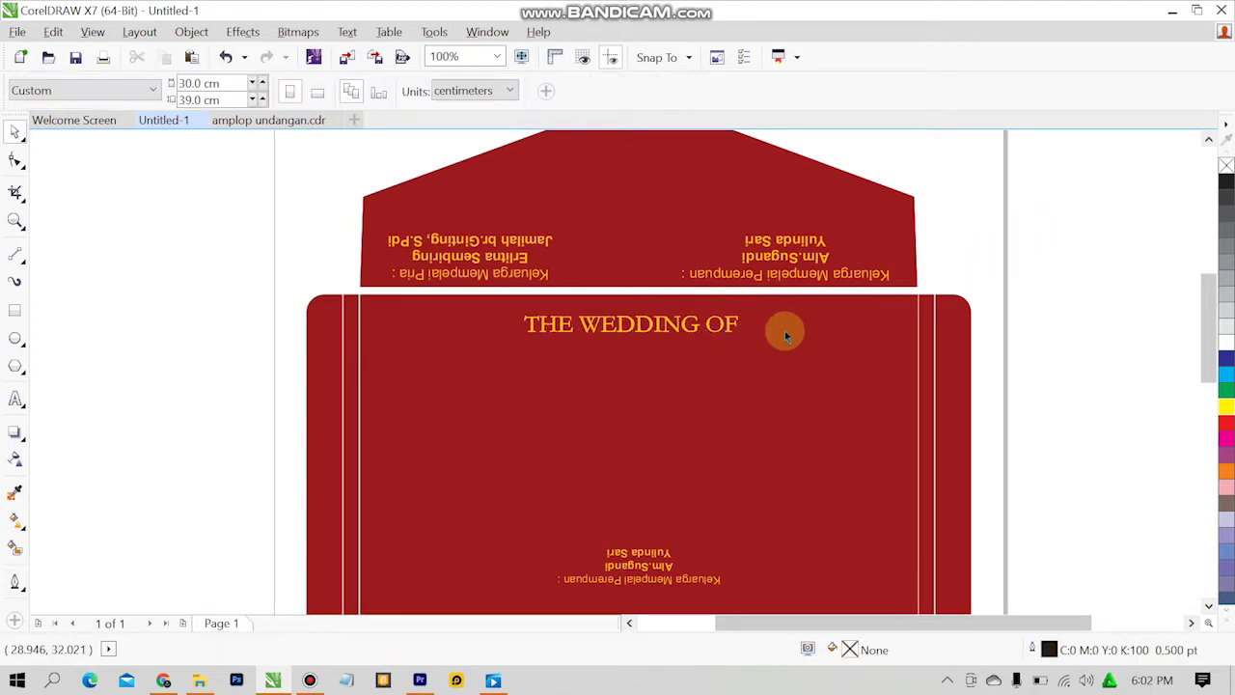
{"action": "left_click_drag", "start_coordinate": [662, 551], "coordinate": [690, 620]}
{"action": "key", "text": "shift+F12"}
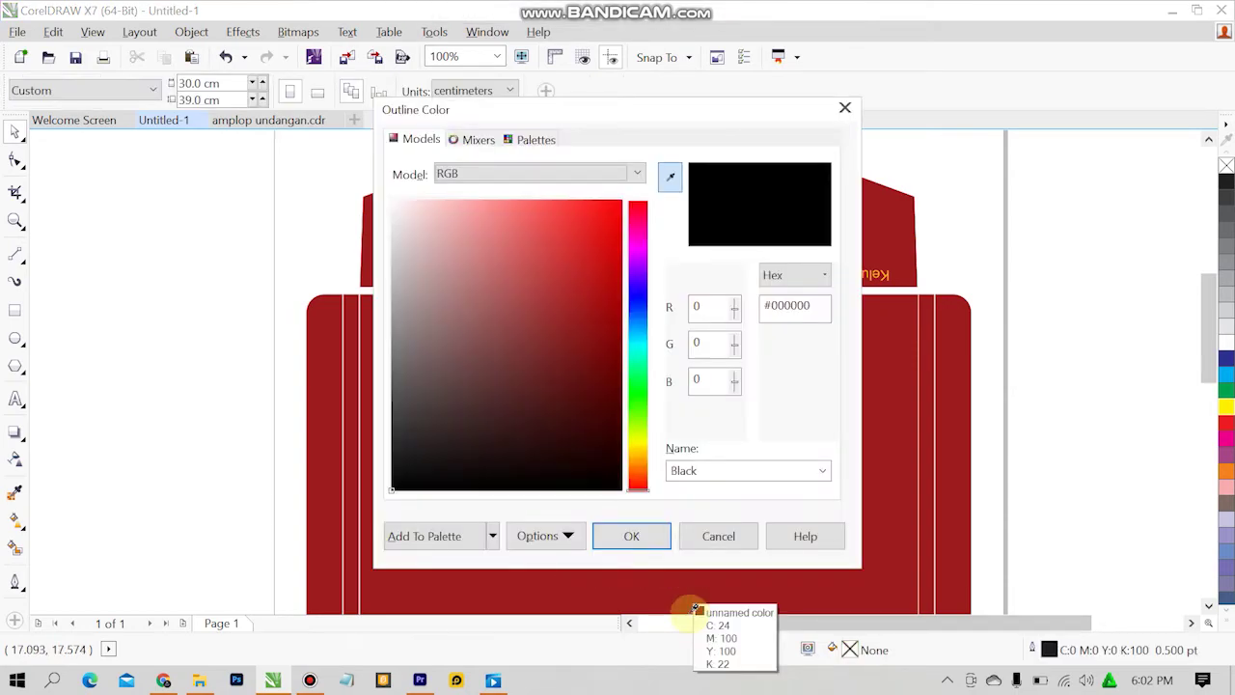
{"action": "left_click", "coordinate": [698, 537]}
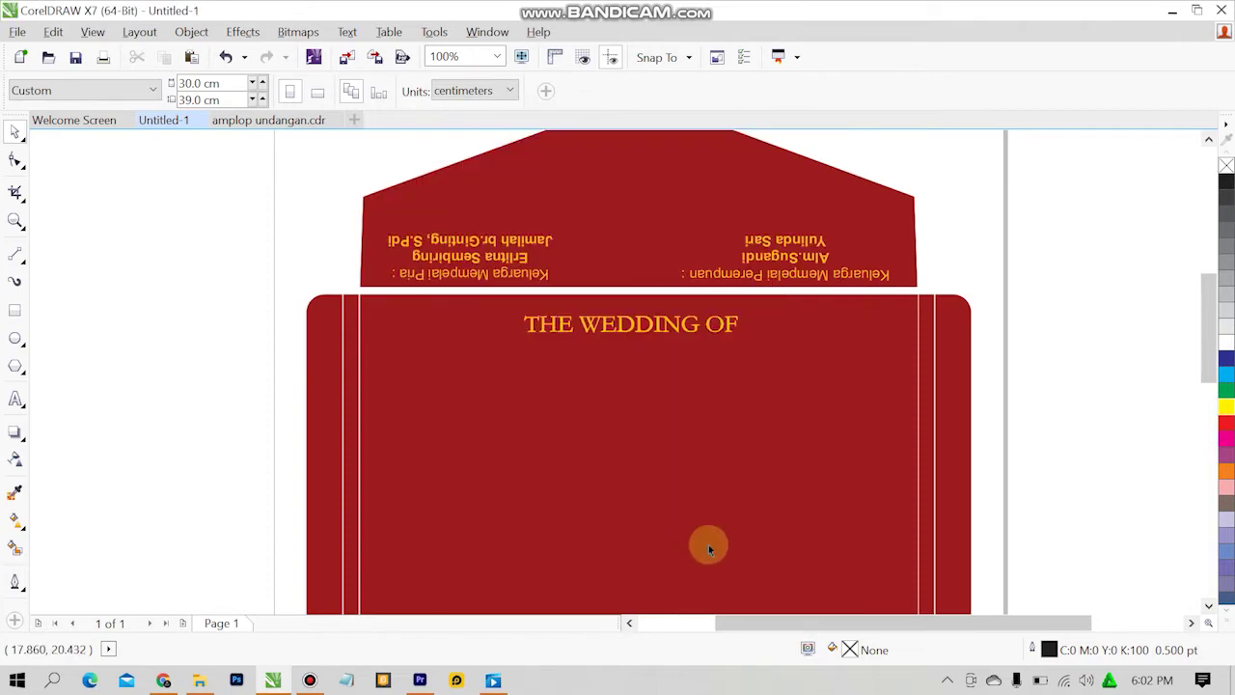
{"action": "key", "text": "shift+F12"}
{"action": "left_click", "coordinate": [711, 539]}
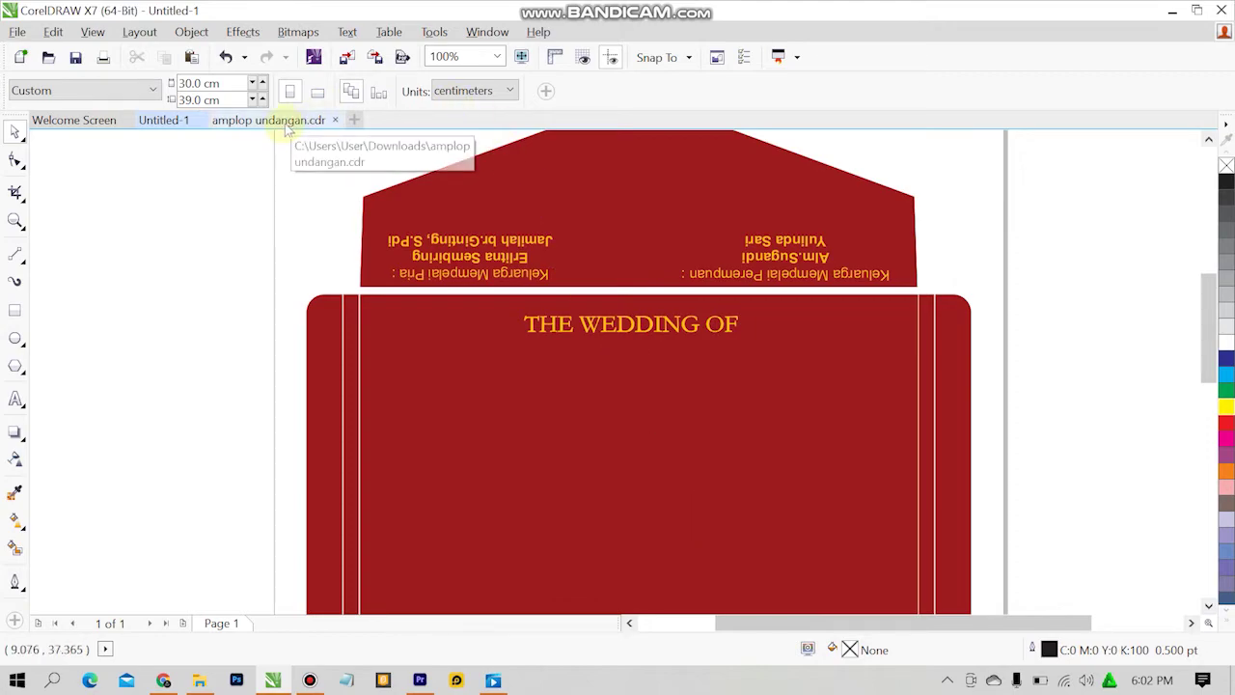
View the amplop undangan.cdr reference and inspect its two script couple names.
{"action": "left_click", "coordinate": [287, 132]}
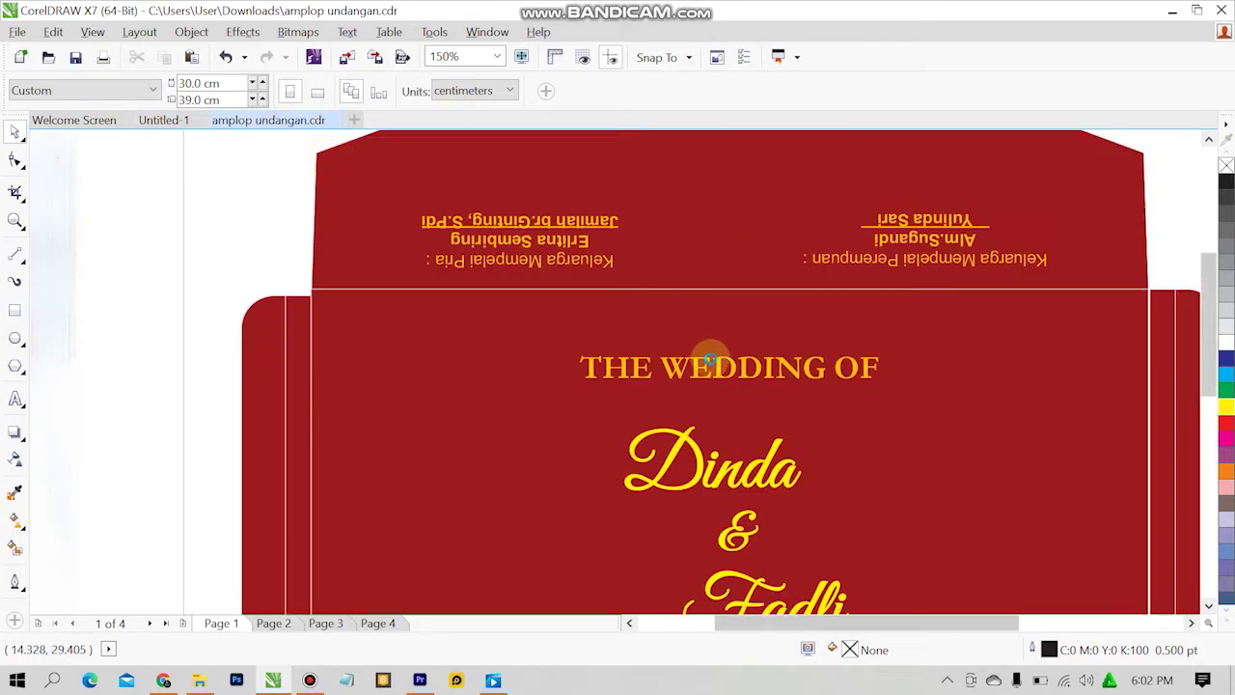
{"action": "scroll", "coordinate": [710, 361], "scroll_direction": "down", "scroll_amount": 2}
{"action": "scroll", "coordinate": [748, 485], "scroll_direction": "up", "scroll_amount": 2}
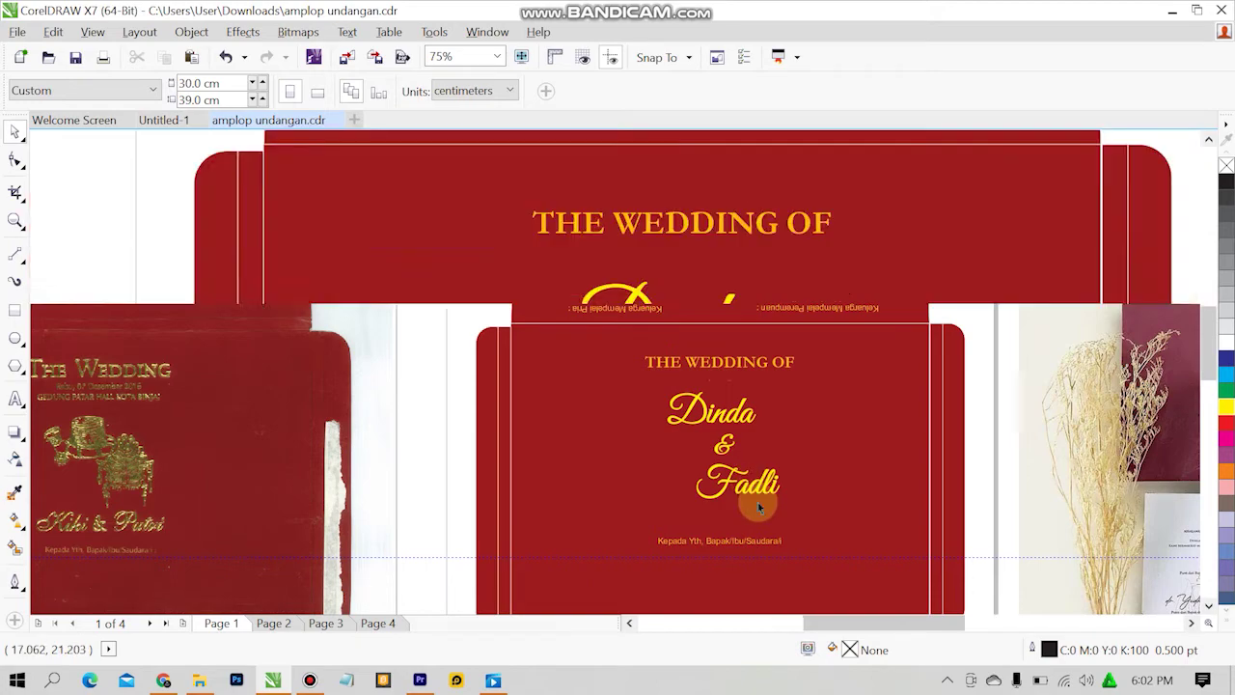
{"action": "left_click", "coordinate": [748, 473]}
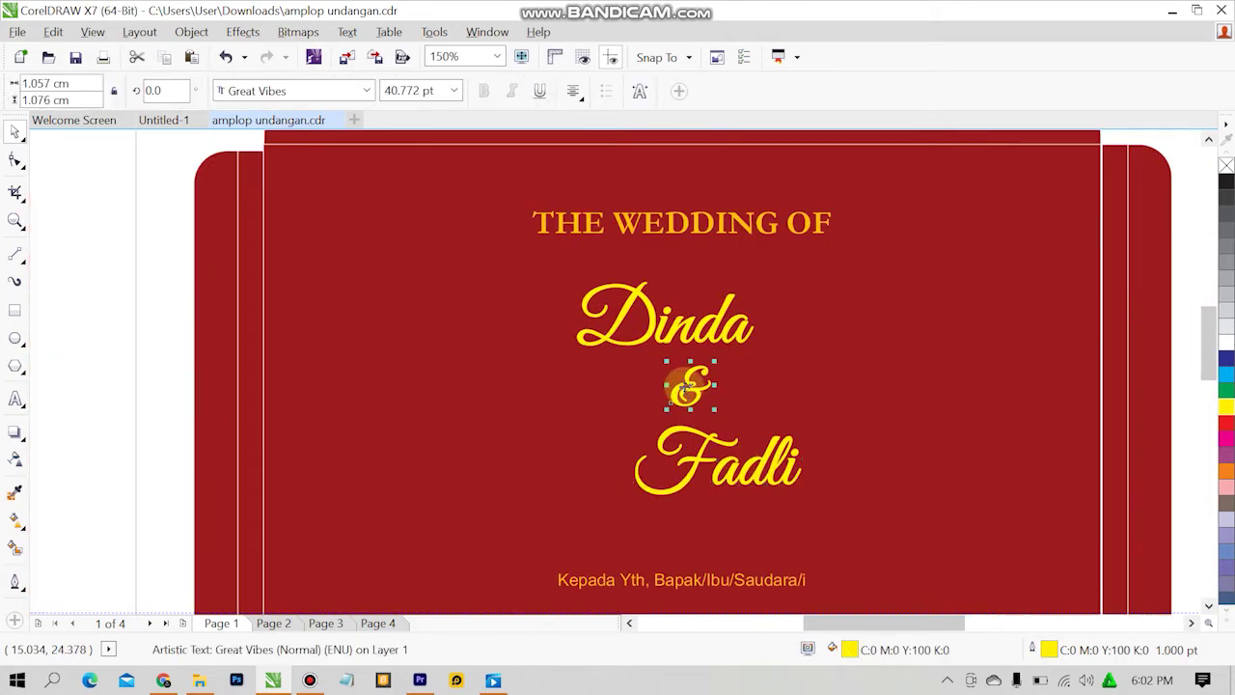
{"action": "left_click", "coordinate": [653, 322]}
{"action": "left_click", "coordinate": [110, 328]}
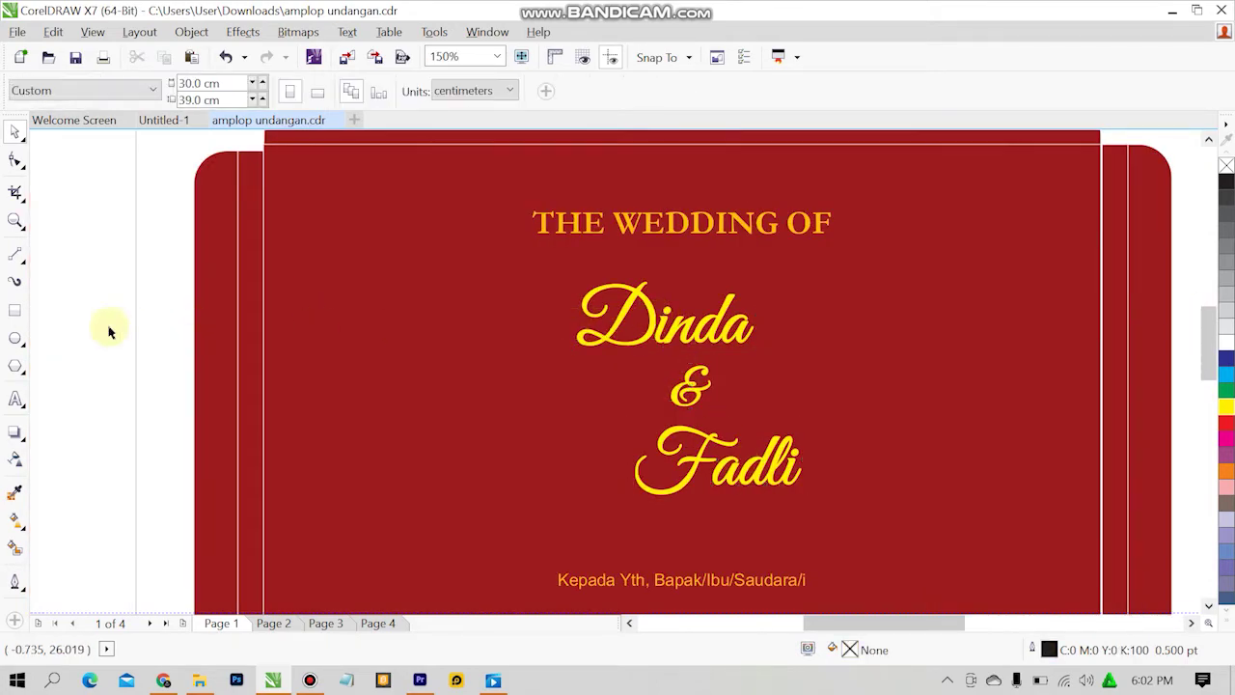
{"action": "scroll", "coordinate": [414, 382], "scroll_direction": "down", "scroll_amount": 2}
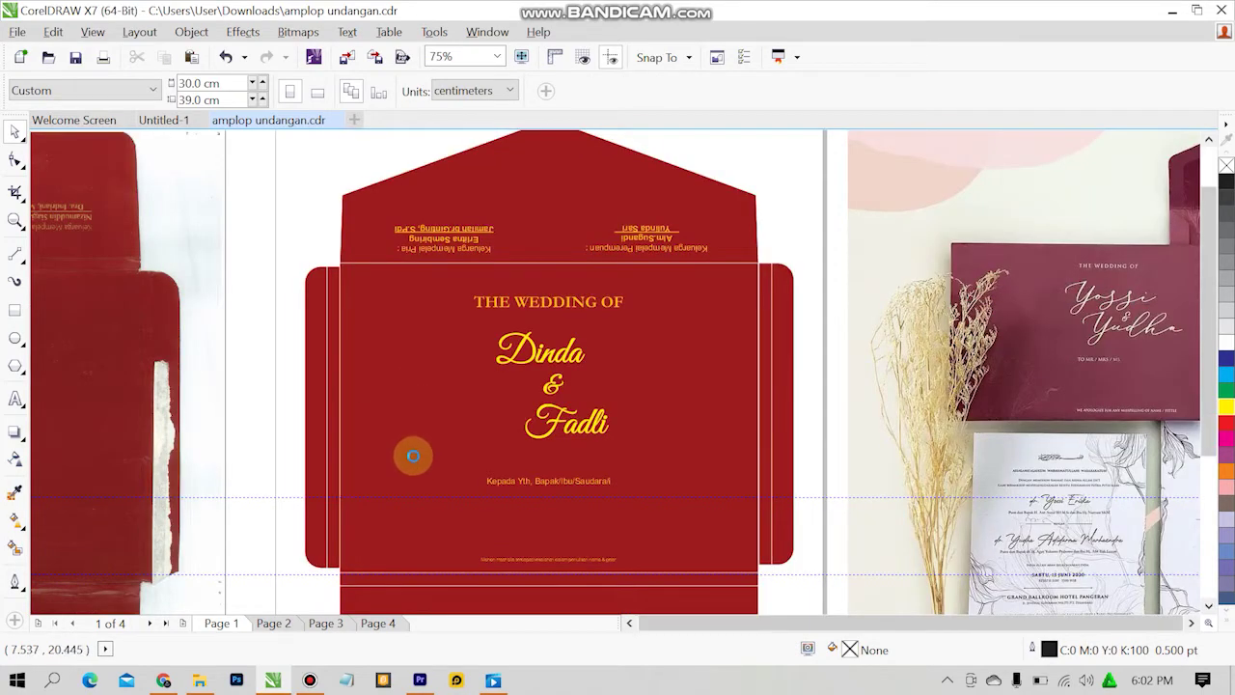
{"action": "scroll", "coordinate": [413, 451], "scroll_direction": "down", "scroll_amount": 2}
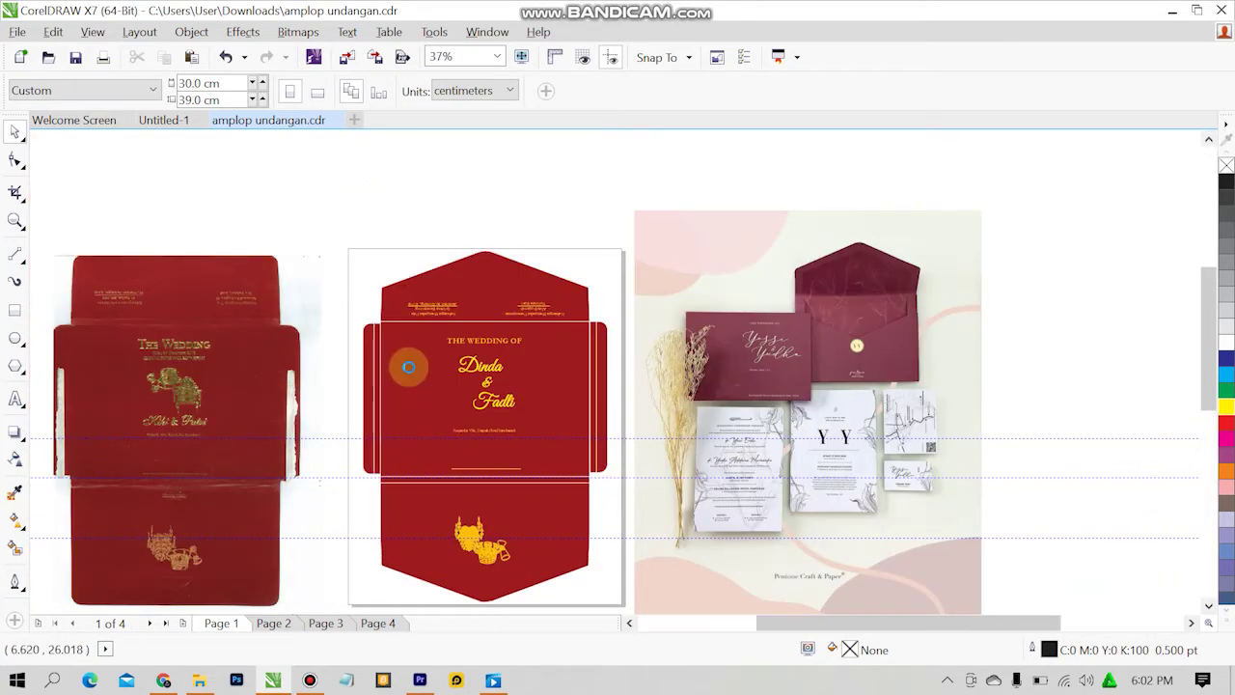
Back on Untitled-1, place a text insertion point on the front panel below the heading.
{"action": "scroll", "coordinate": [408, 368], "scroll_direction": "up", "scroll_amount": 2}
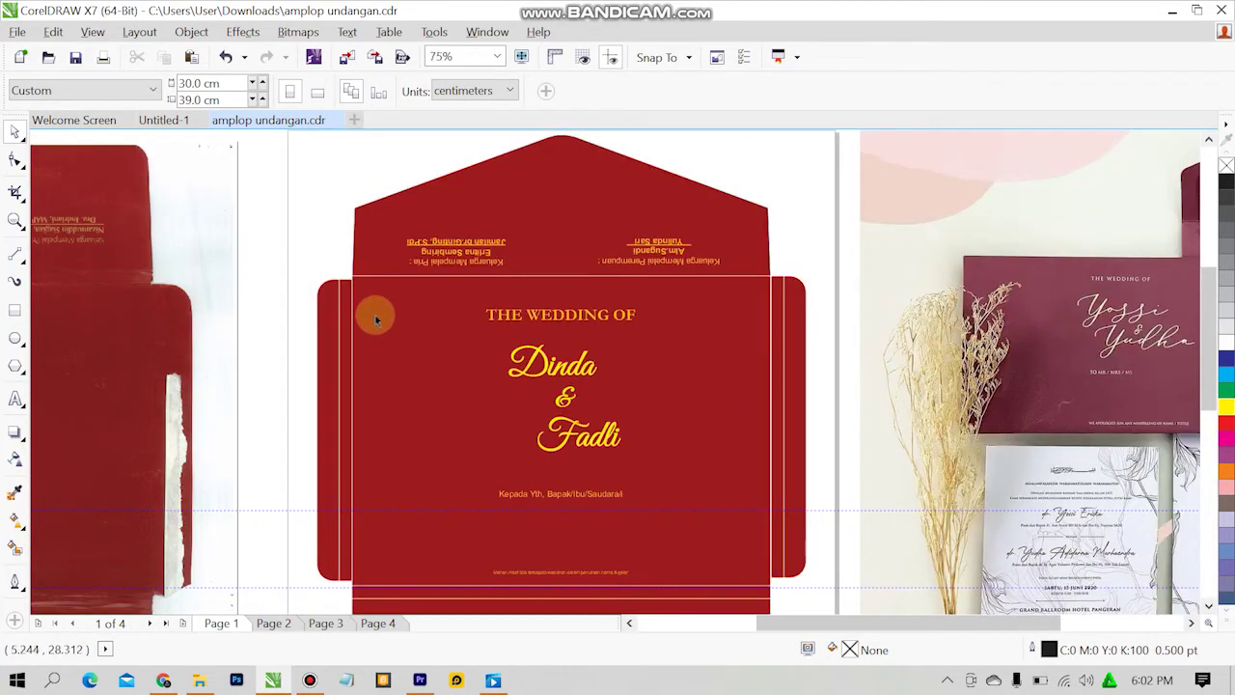
{"action": "left_click", "coordinate": [160, 122]}
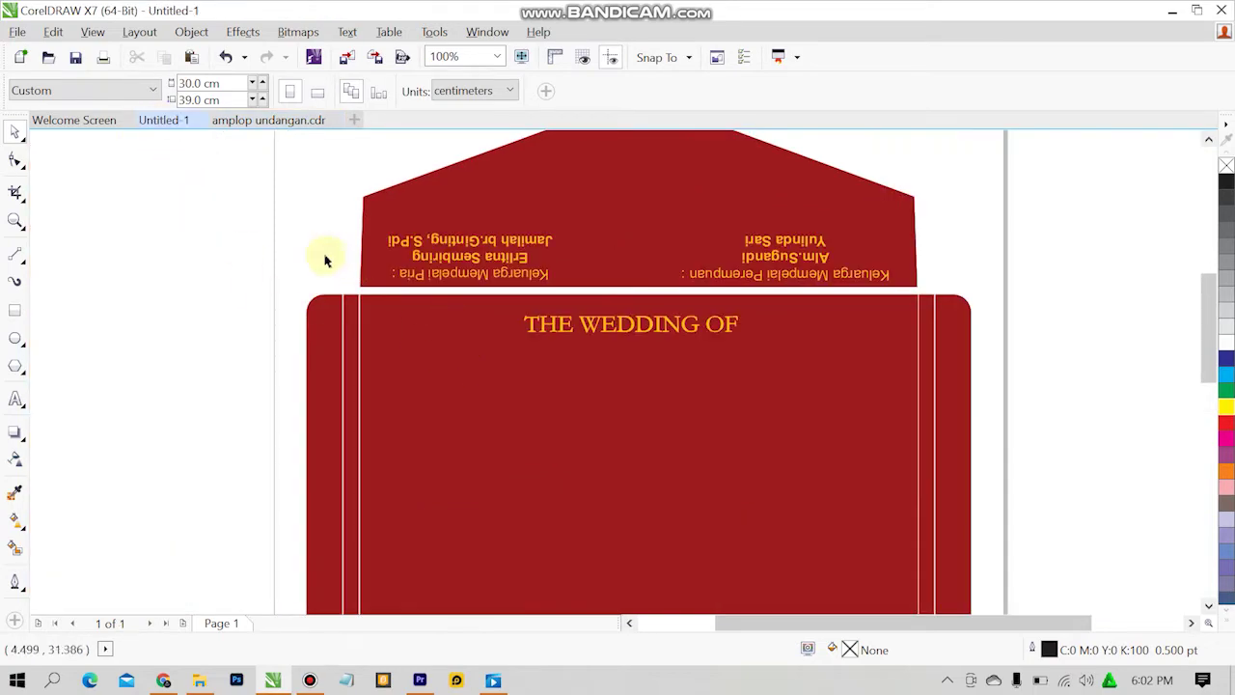
{"action": "left_click", "coordinate": [1207, 605]}
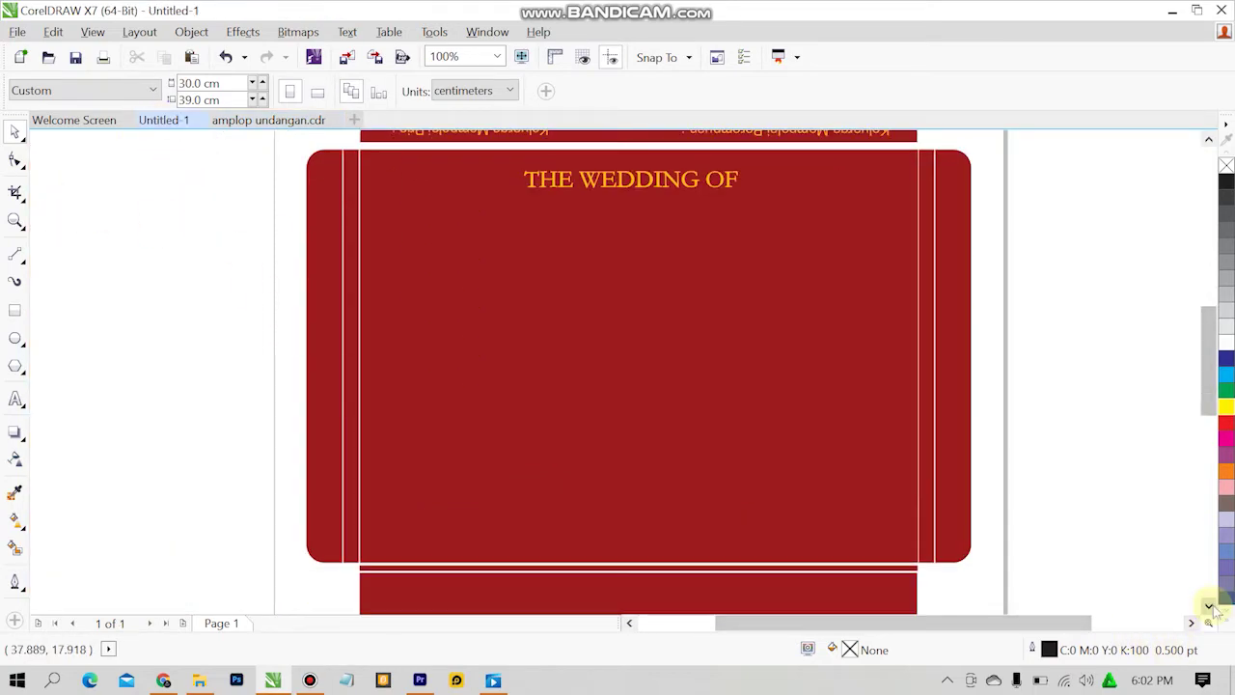
{"action": "left_click", "coordinate": [15, 398]}
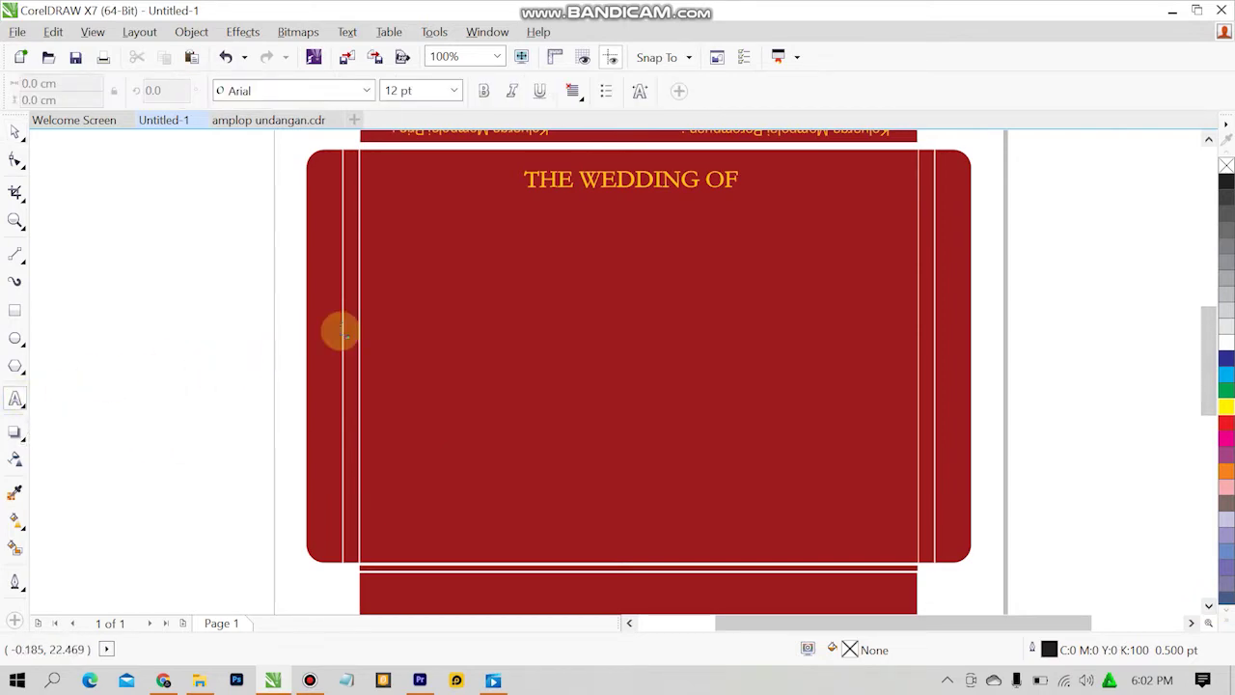
{"action": "left_click", "coordinate": [472, 282]}
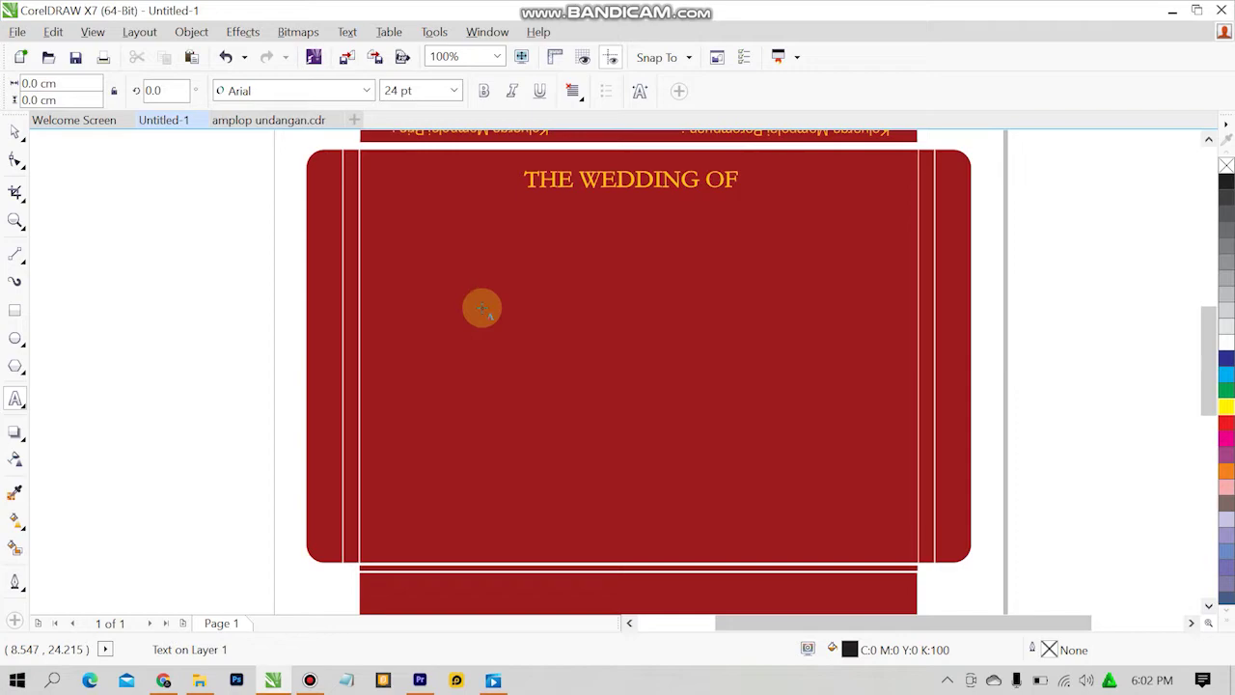
{"action": "left_click", "coordinate": [284, 121]}
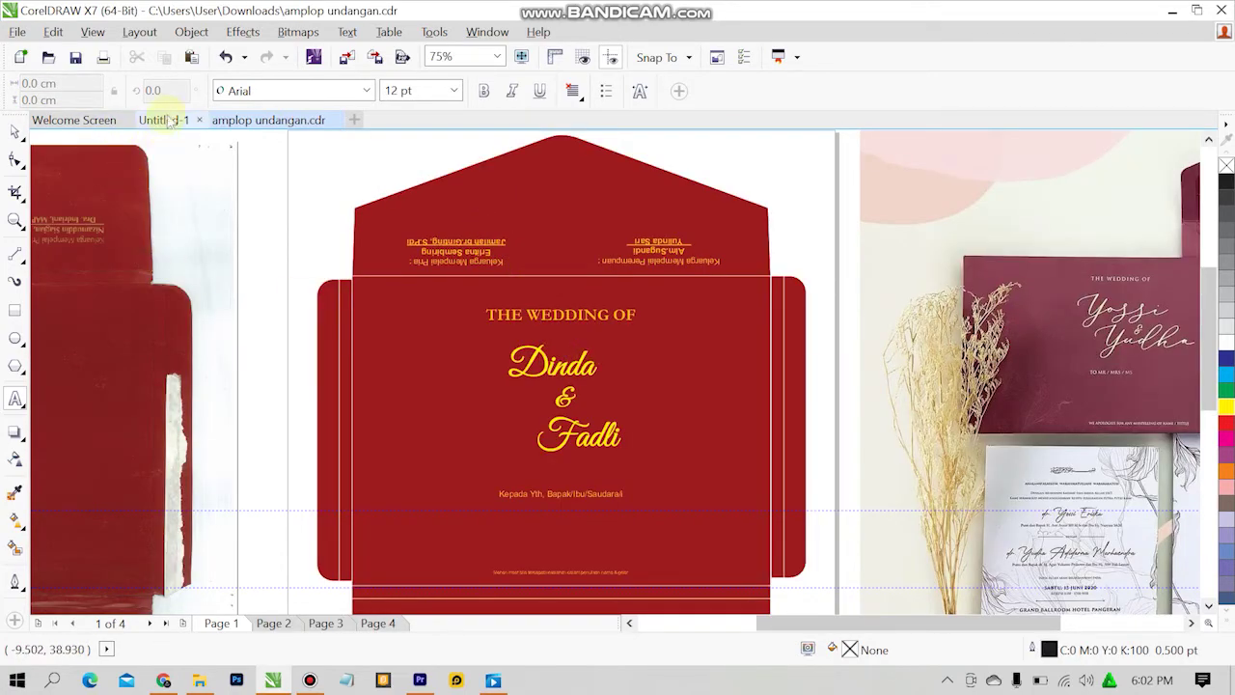
{"action": "left_click", "coordinate": [169, 120]}
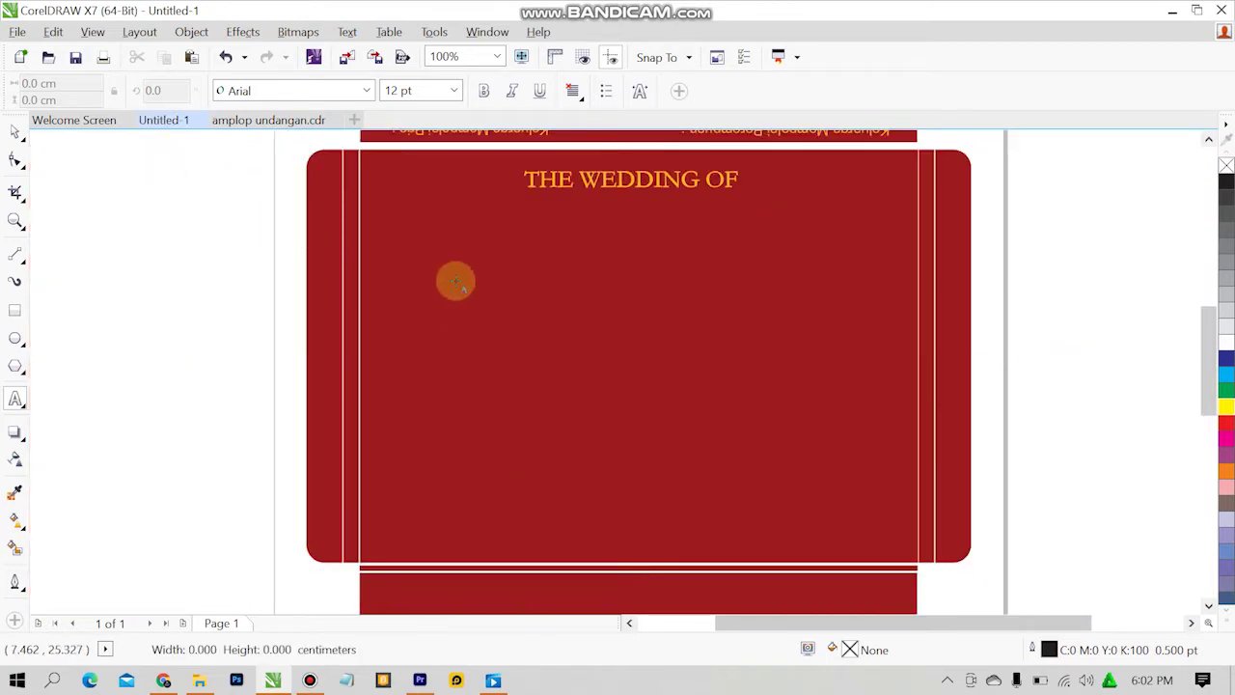
{"action": "left_click", "coordinate": [455, 280]}
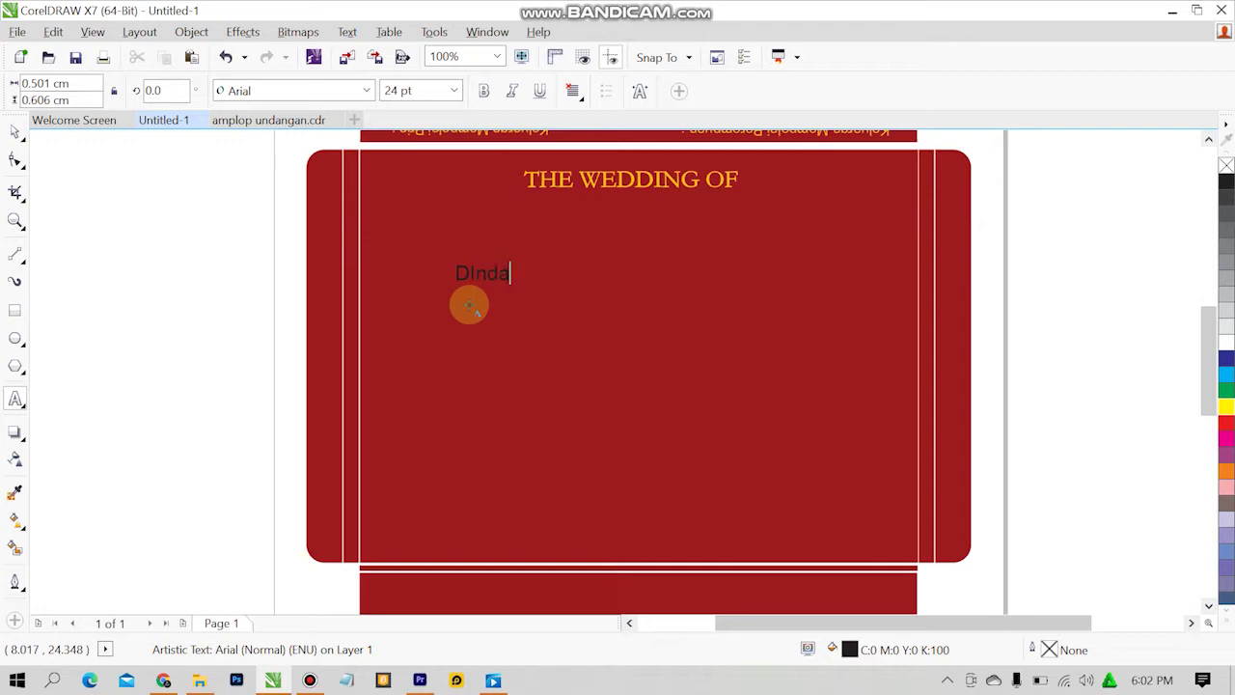
Type the bride's first name and check the reference name's font and size.
{"action": "type", "text": "inda"}
{"action": "left_click", "coordinate": [6, 129]}
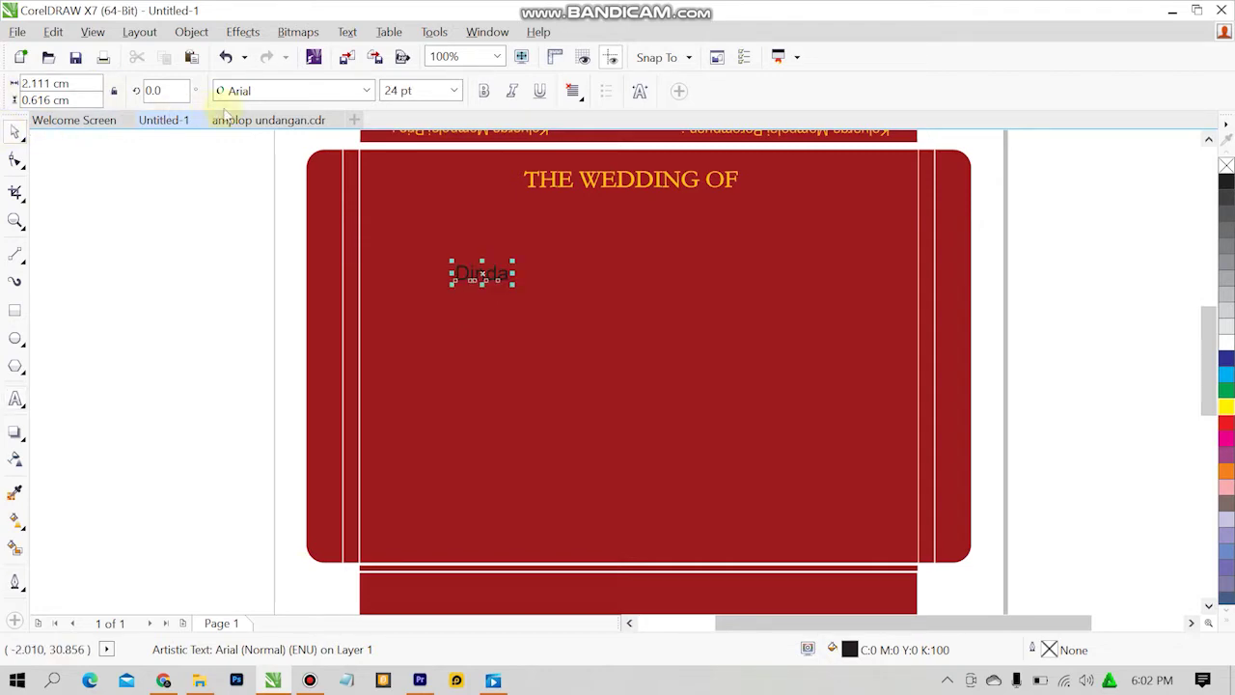
{"action": "left_click", "coordinate": [270, 119]}
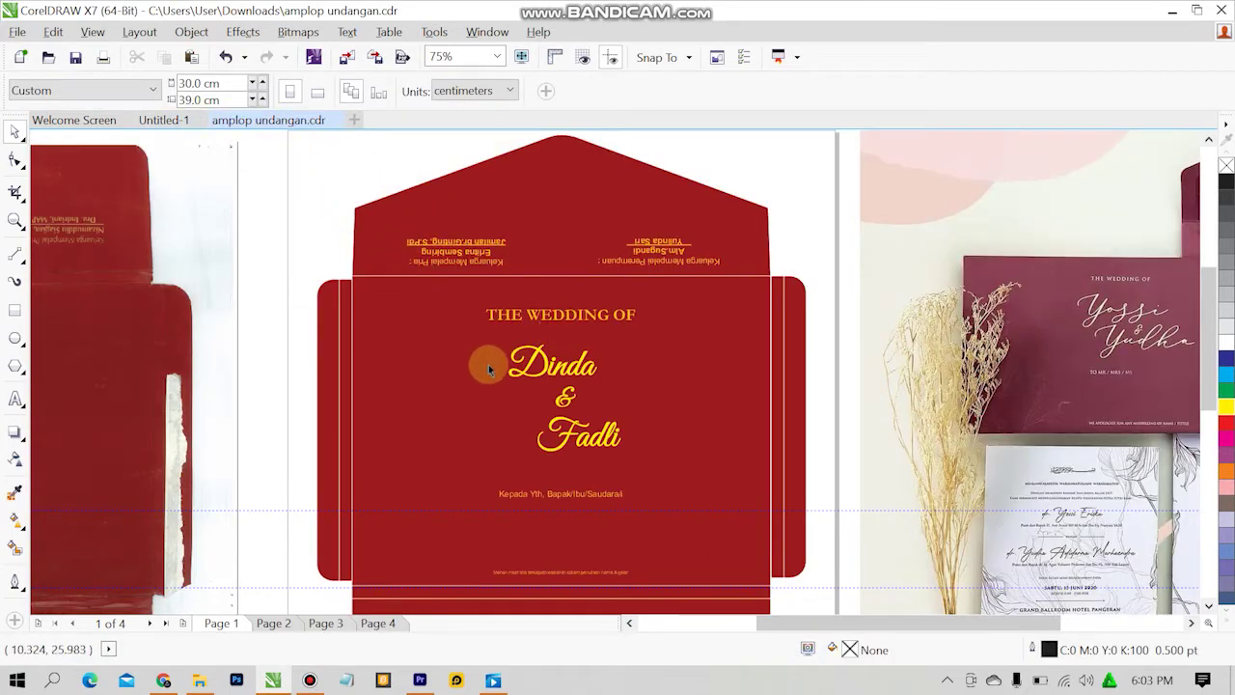
{"action": "left_click", "coordinate": [531, 371]}
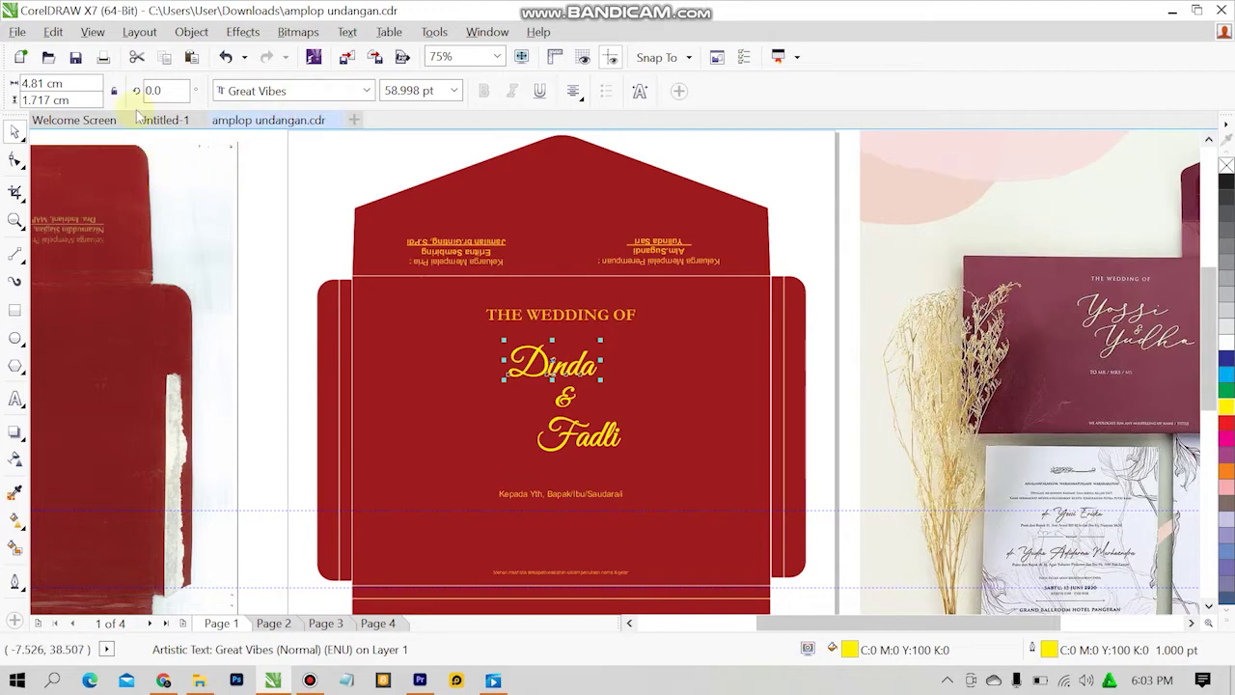
{"action": "left_click", "coordinate": [164, 120]}
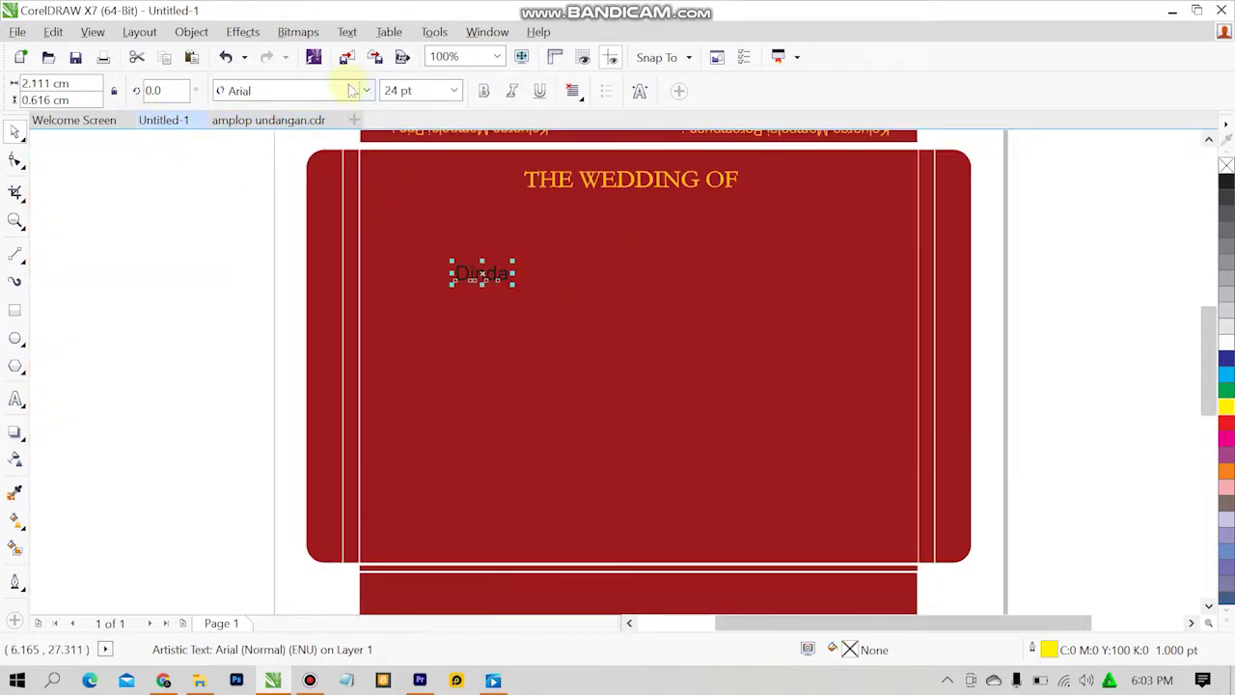
Set the name in Great Vibes, enlarge it to about 73 pt, and colour it yellow.
{"action": "left_click", "coordinate": [361, 90]}
{"action": "left_click", "coordinate": [357, 91]}
{"action": "left_click", "coordinate": [363, 91]}
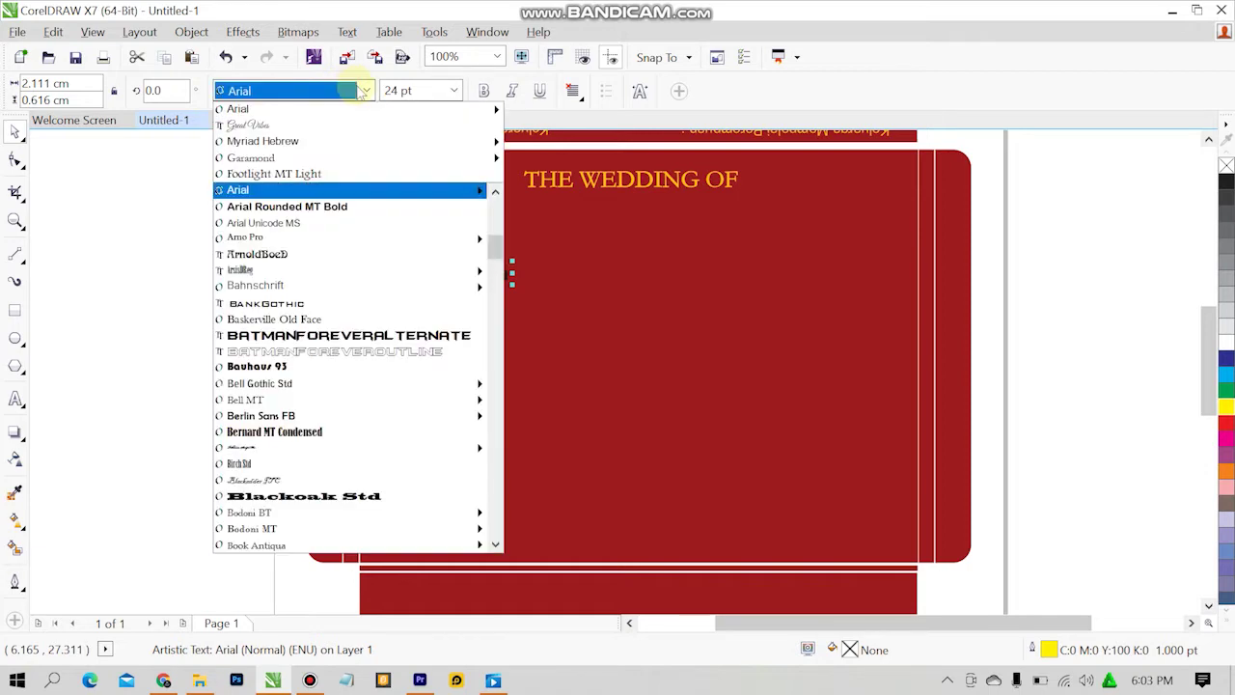
{"action": "type", "text": "Gre"}
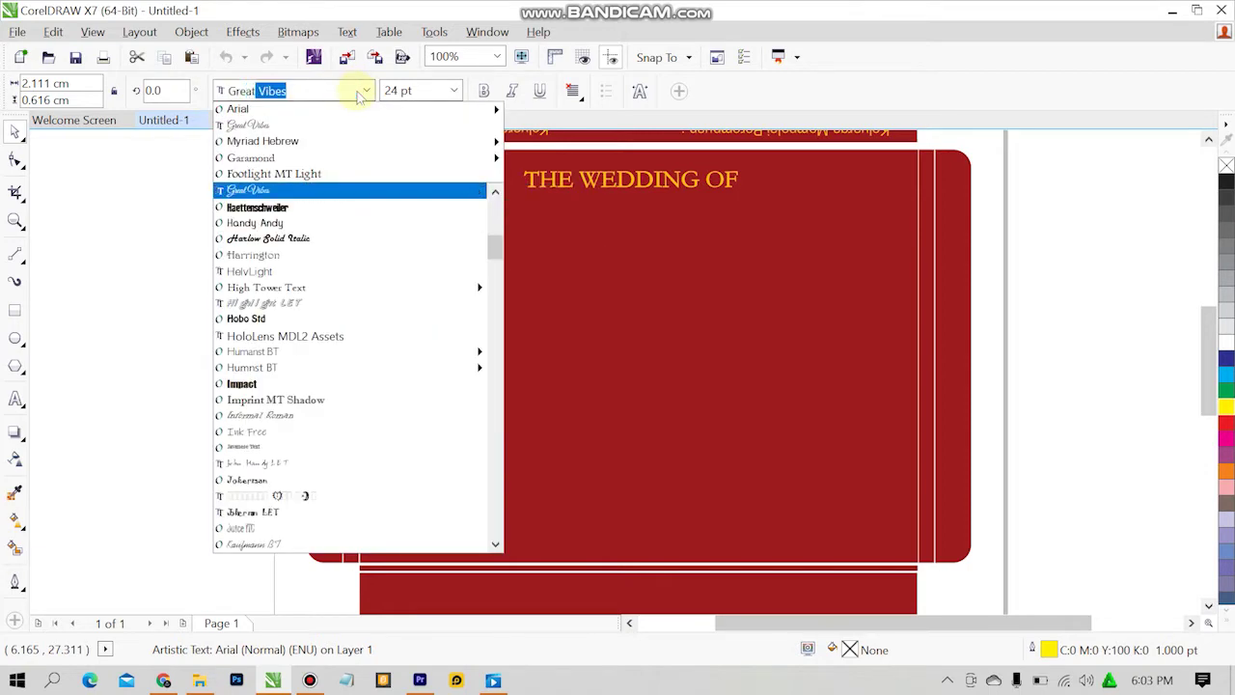
{"action": "type", "text": "at"}
{"action": "key", "text": "Return"}
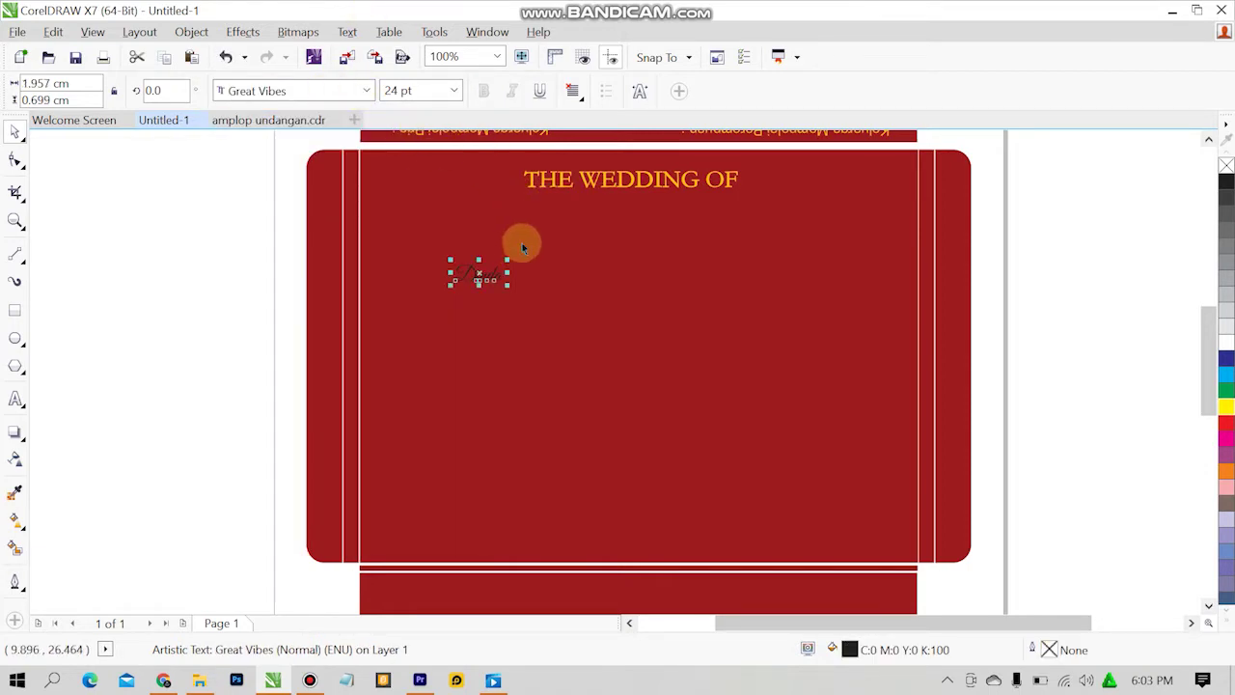
{"action": "left_click_drag", "start_coordinate": [504, 261], "coordinate": [591, 253]}
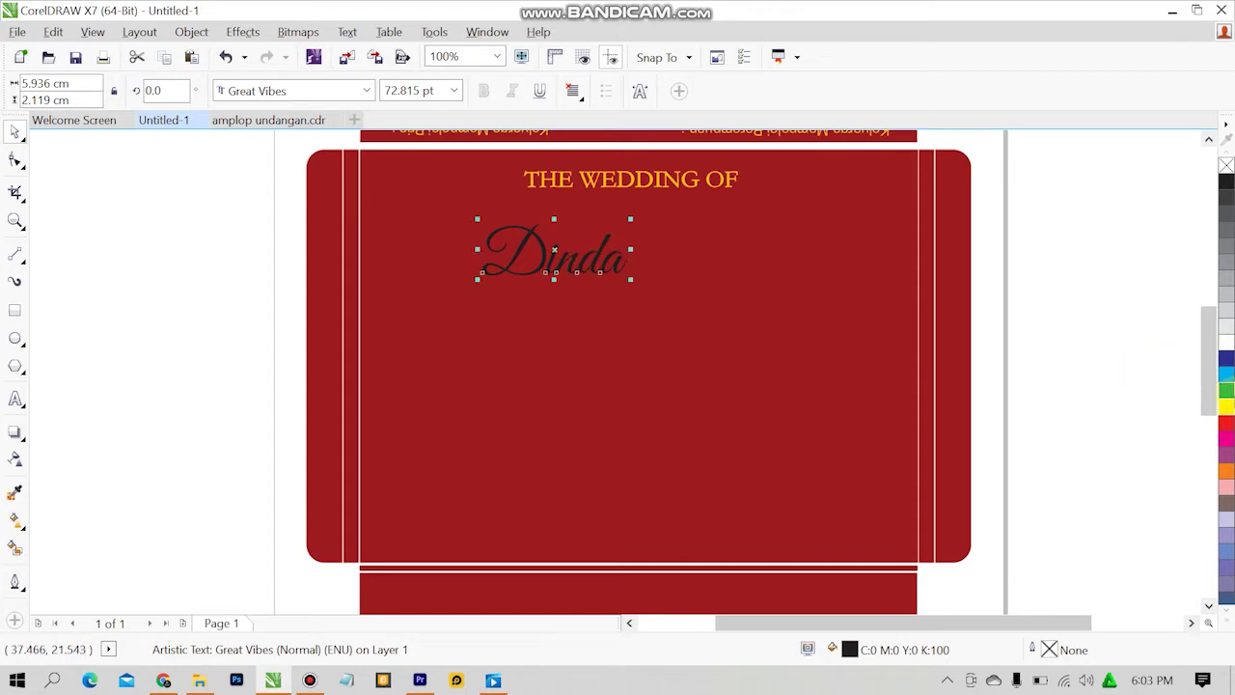
{"action": "left_click", "coordinate": [1226, 405]}
{"action": "left_click", "coordinate": [325, 325]}
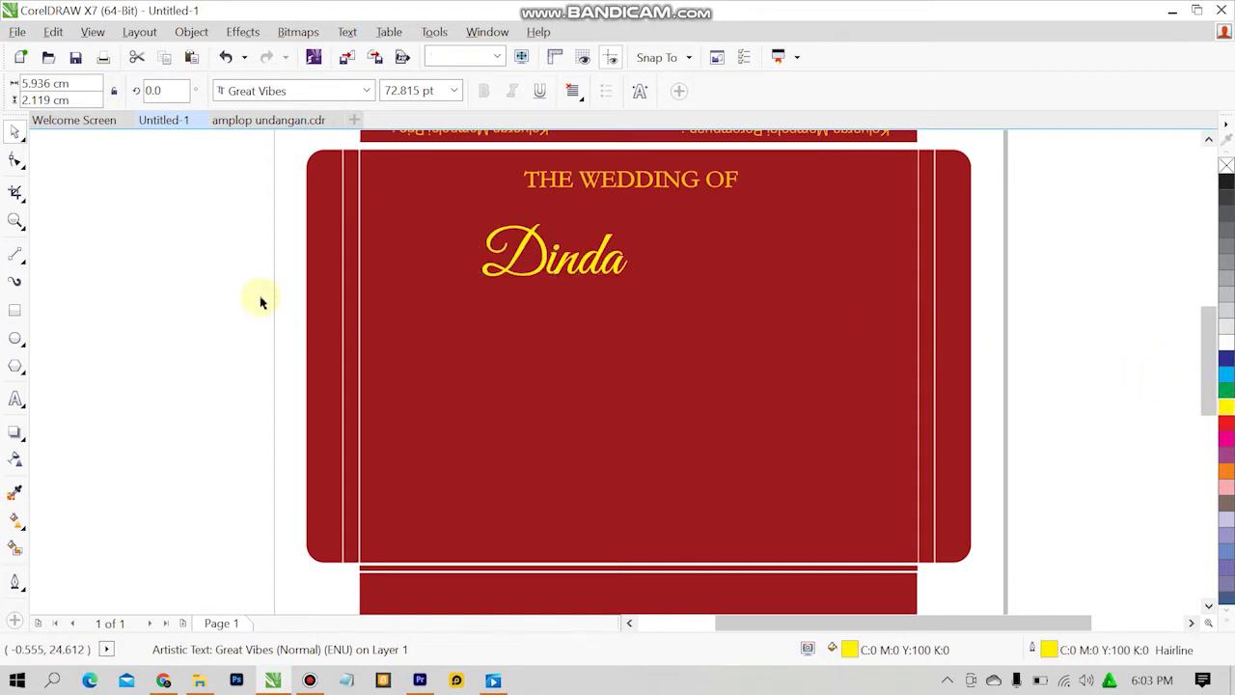
{"action": "left_click", "coordinate": [352, 280]}
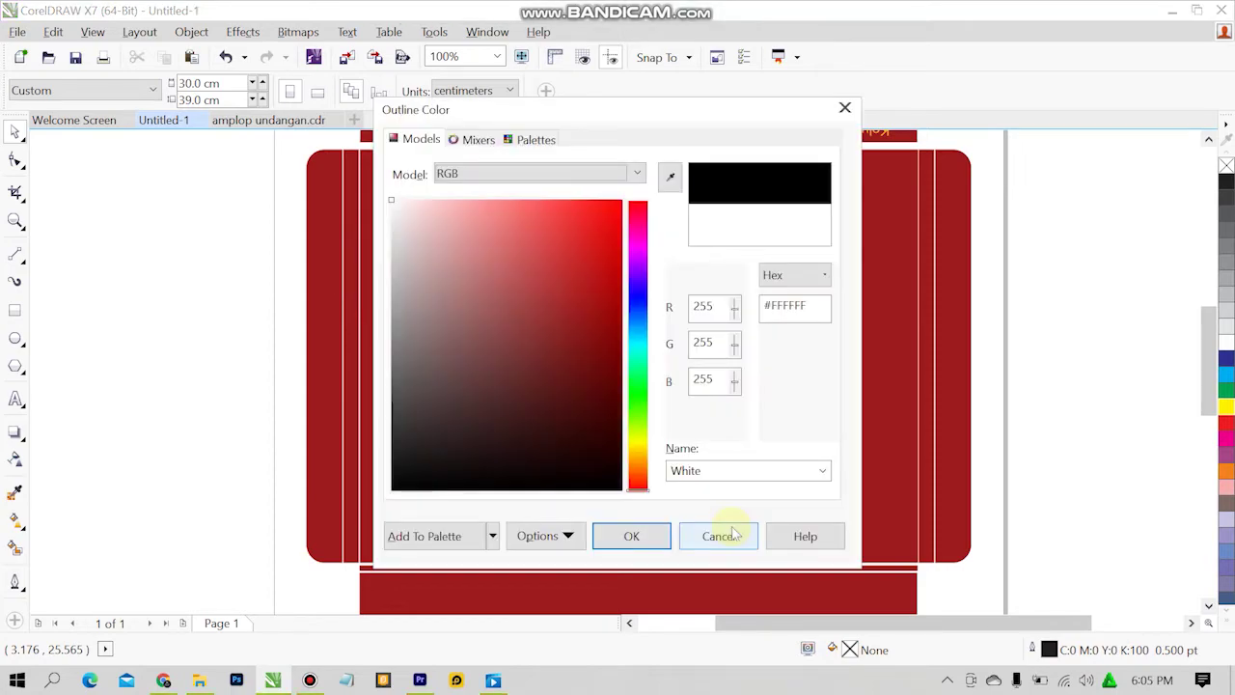
{"action": "left_click", "coordinate": [719, 535]}
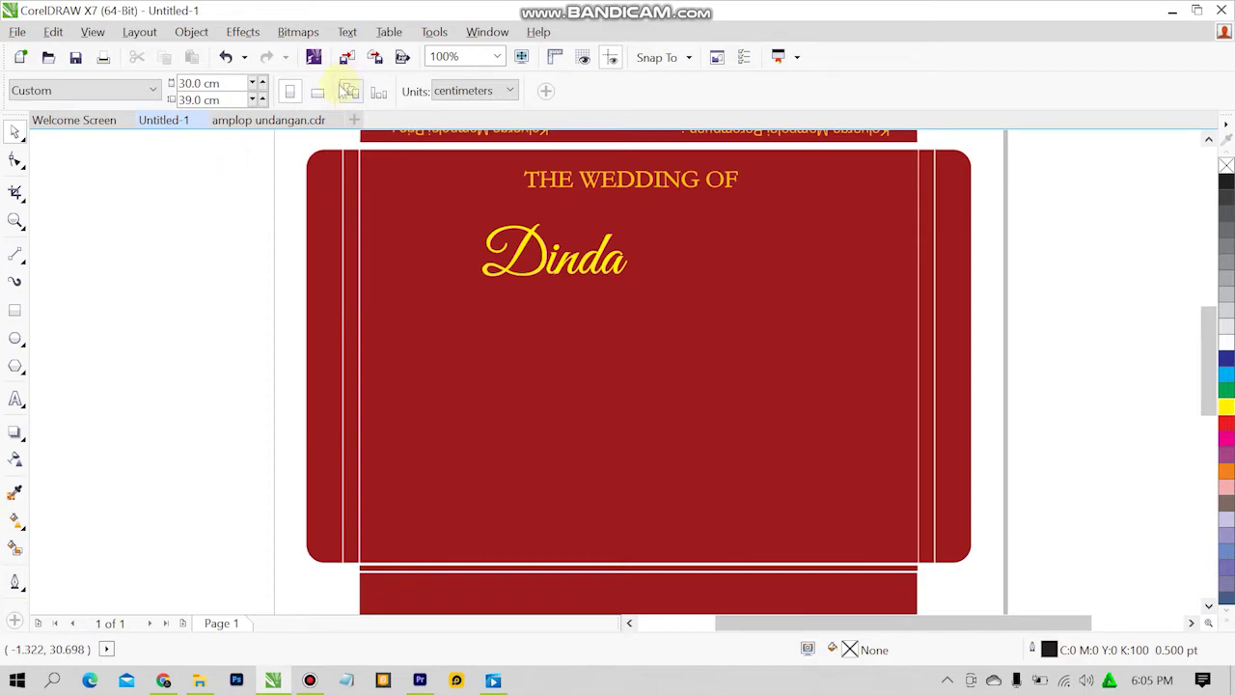
{"action": "left_click", "coordinate": [299, 122]}
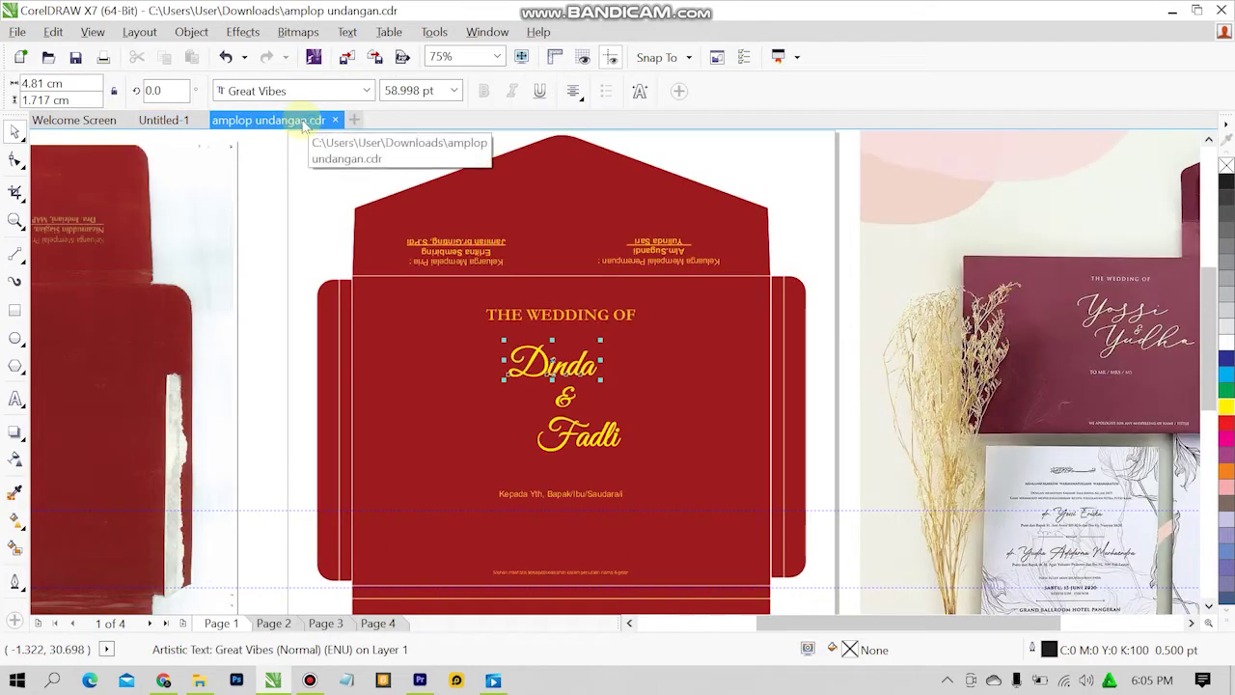
{"action": "left_click", "coordinate": [280, 165]}
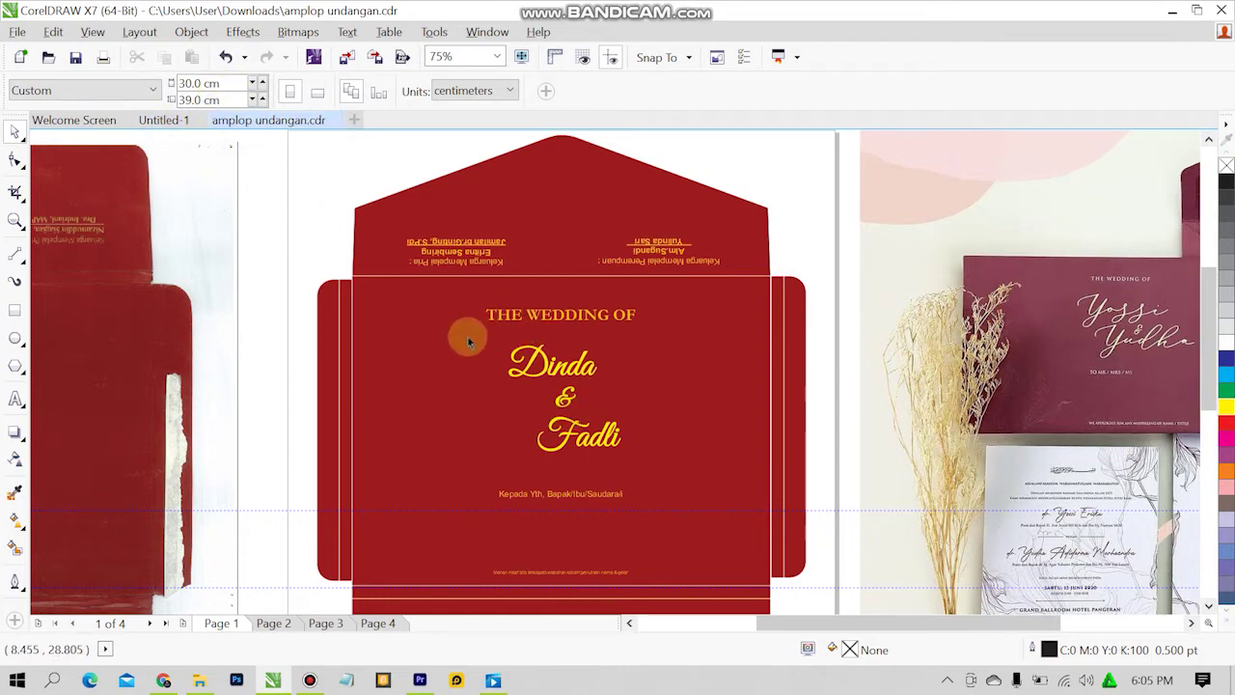
{"action": "left_click", "coordinate": [569, 399]}
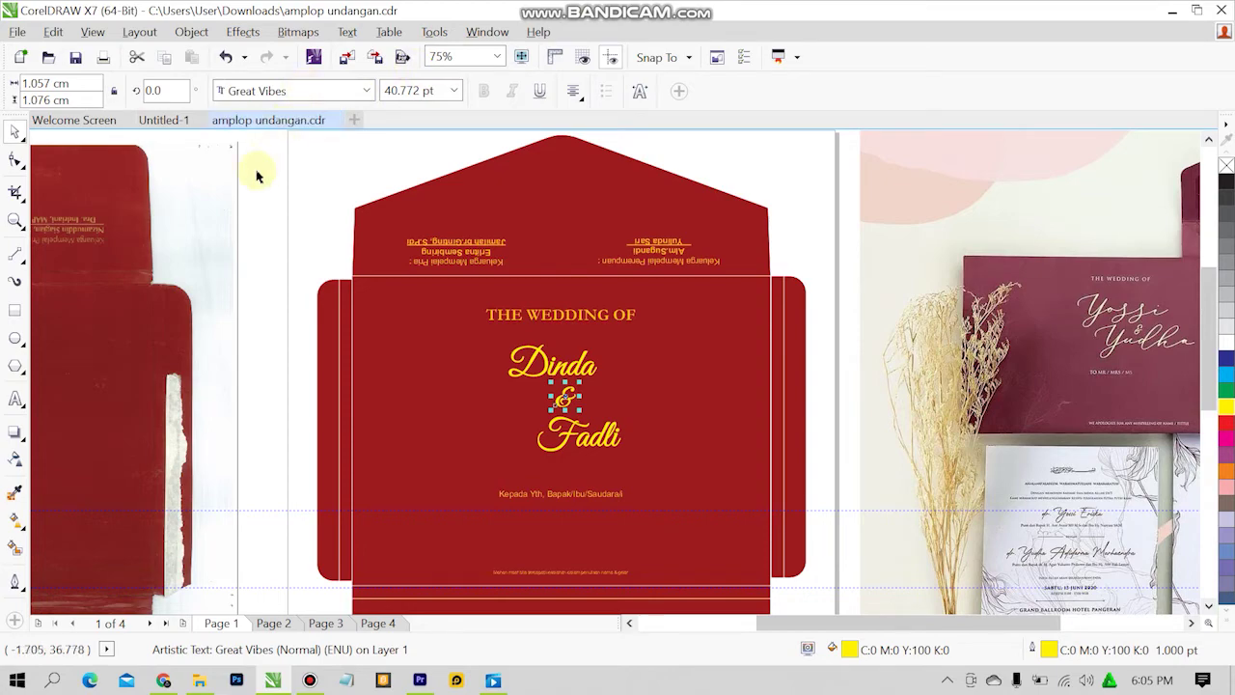
{"action": "left_click", "coordinate": [172, 123]}
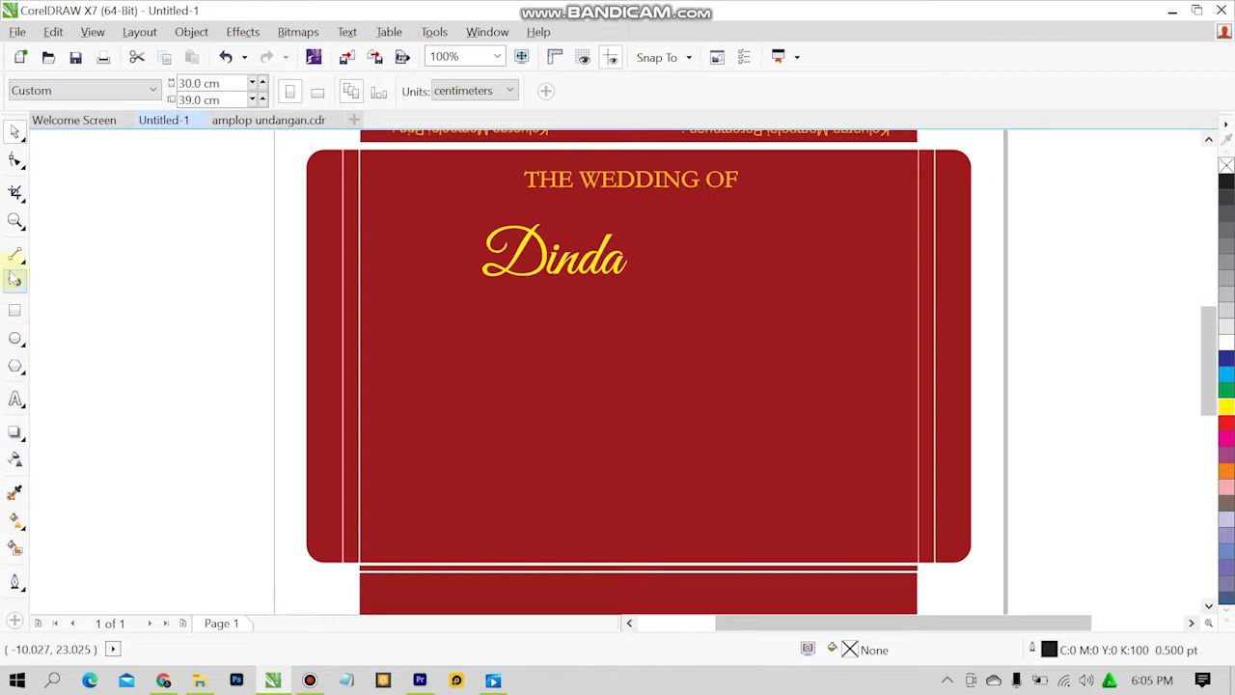
Create a new '&' text object set in Great Vibes.
{"action": "left_click", "coordinate": [9, 407]}
{"action": "left_click", "coordinate": [537, 376]}
{"action": "left_click", "coordinate": [357, 173]}
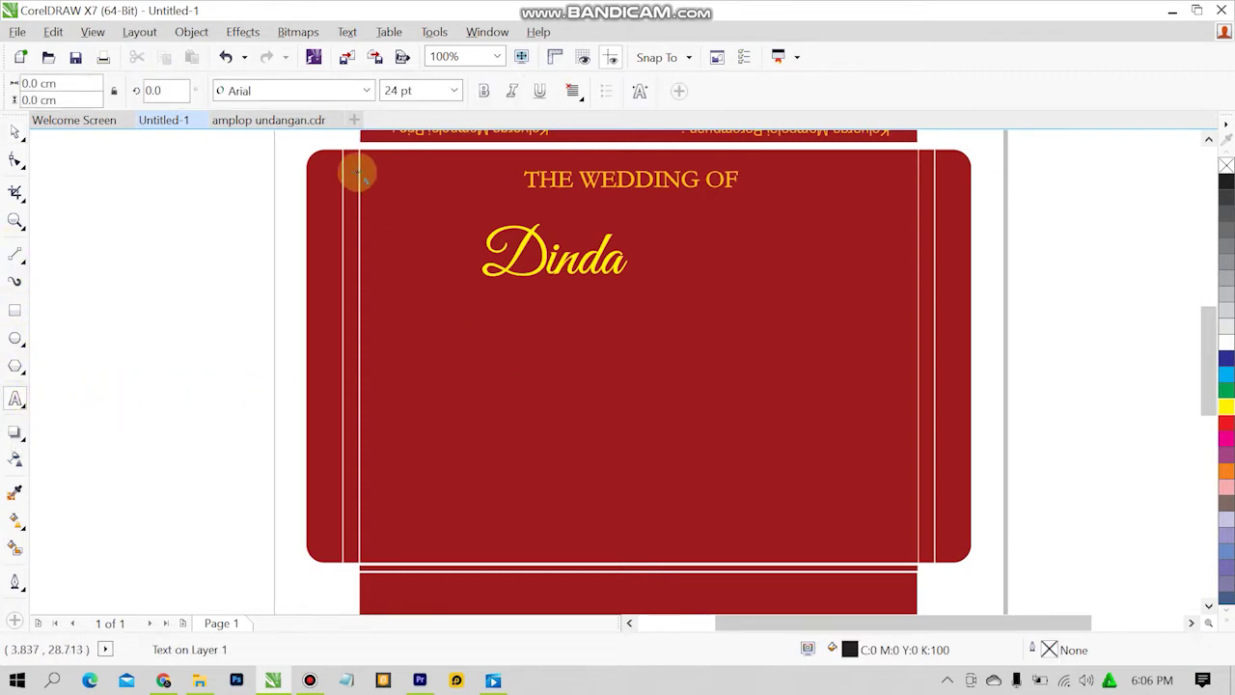
{"action": "left_click", "coordinate": [366, 91]}
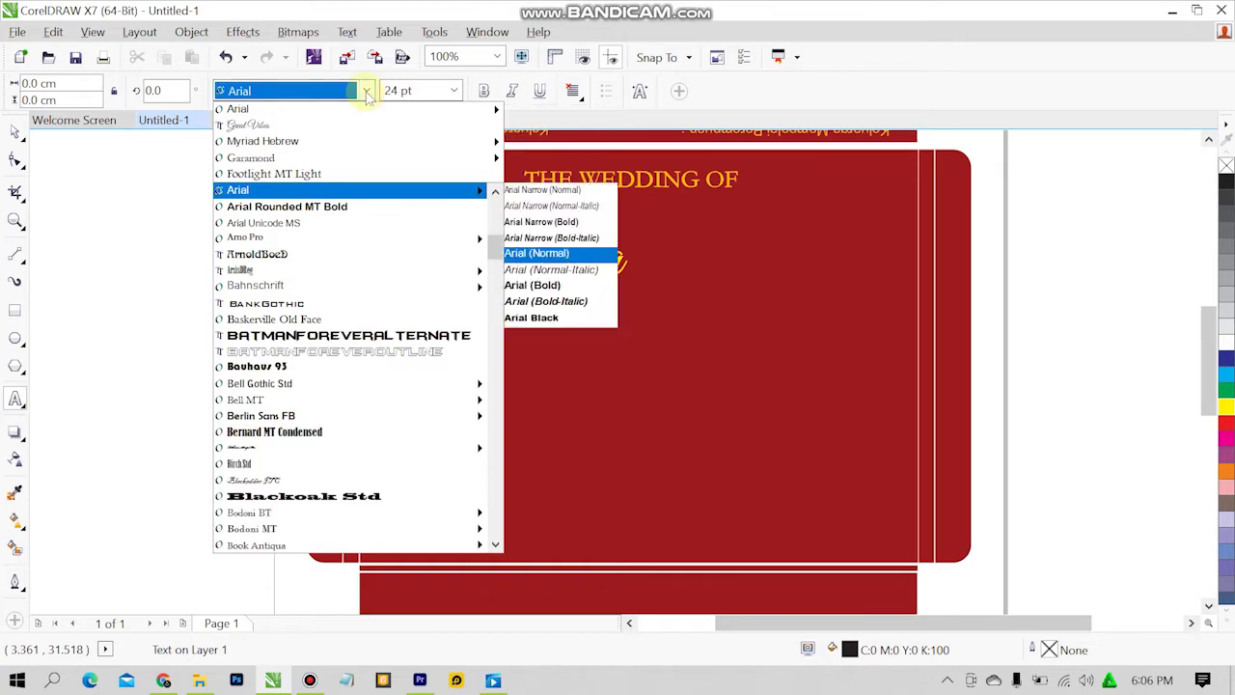
{"action": "type", "text": "Great Vibes"}
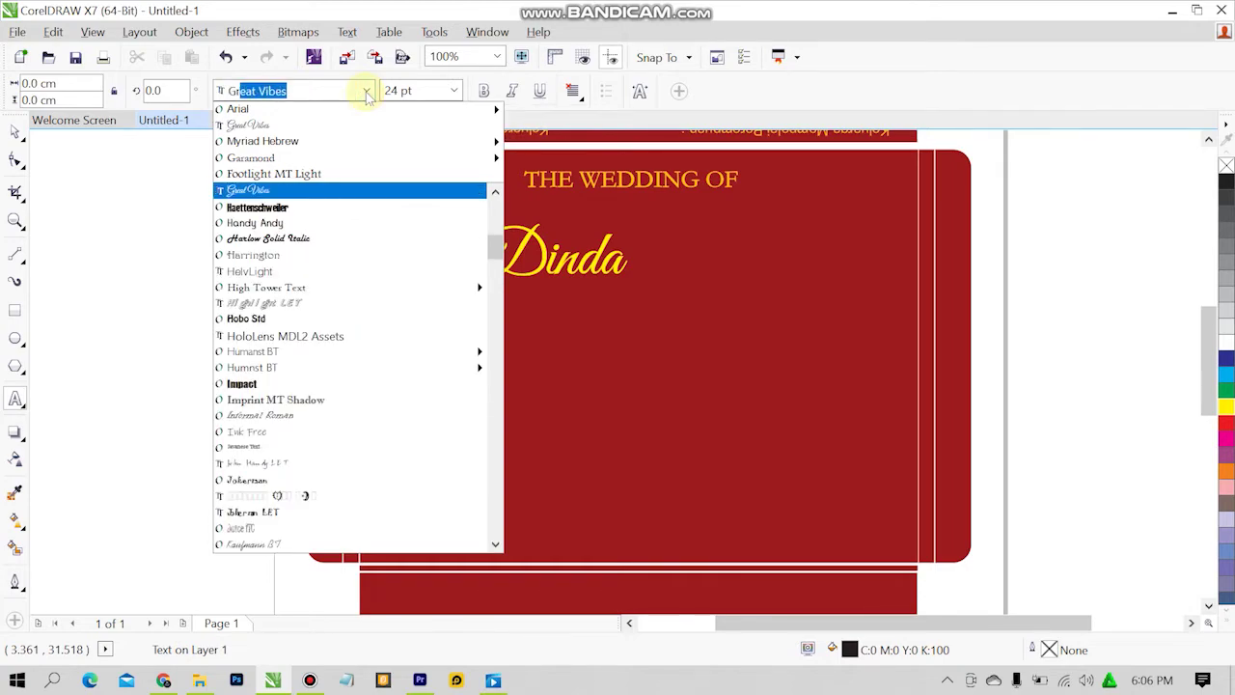
{"action": "key", "text": "Return"}
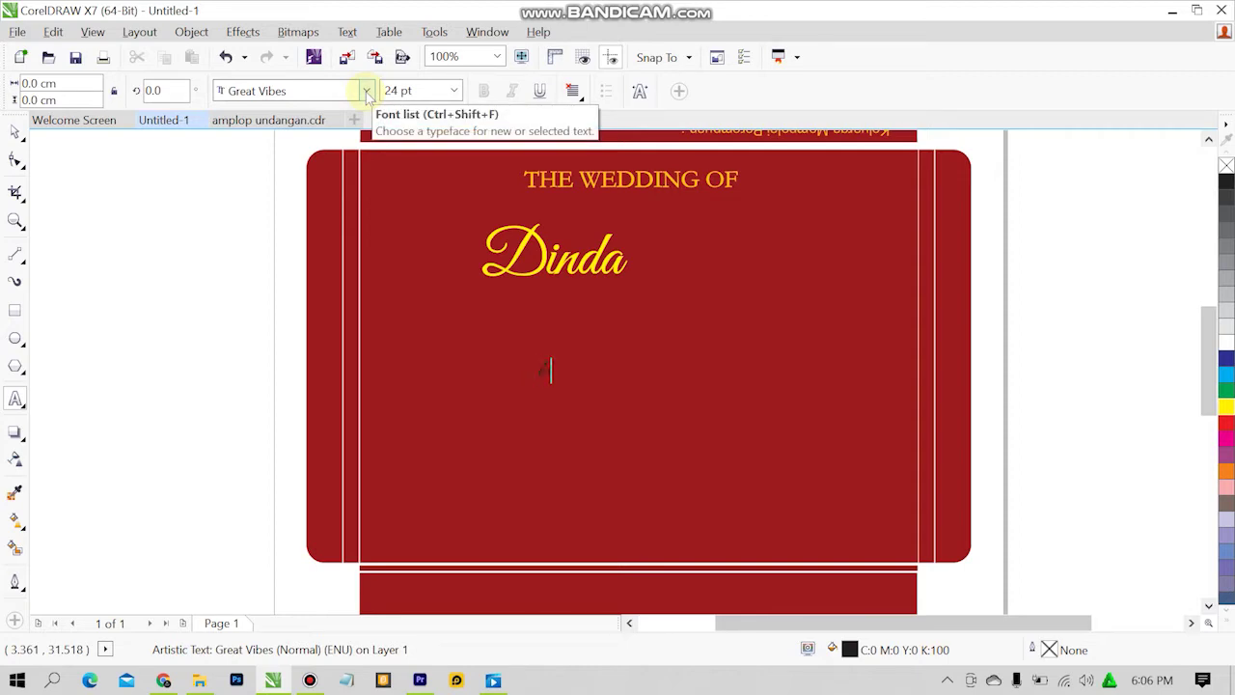
{"action": "key", "text": "ctrl+space"}
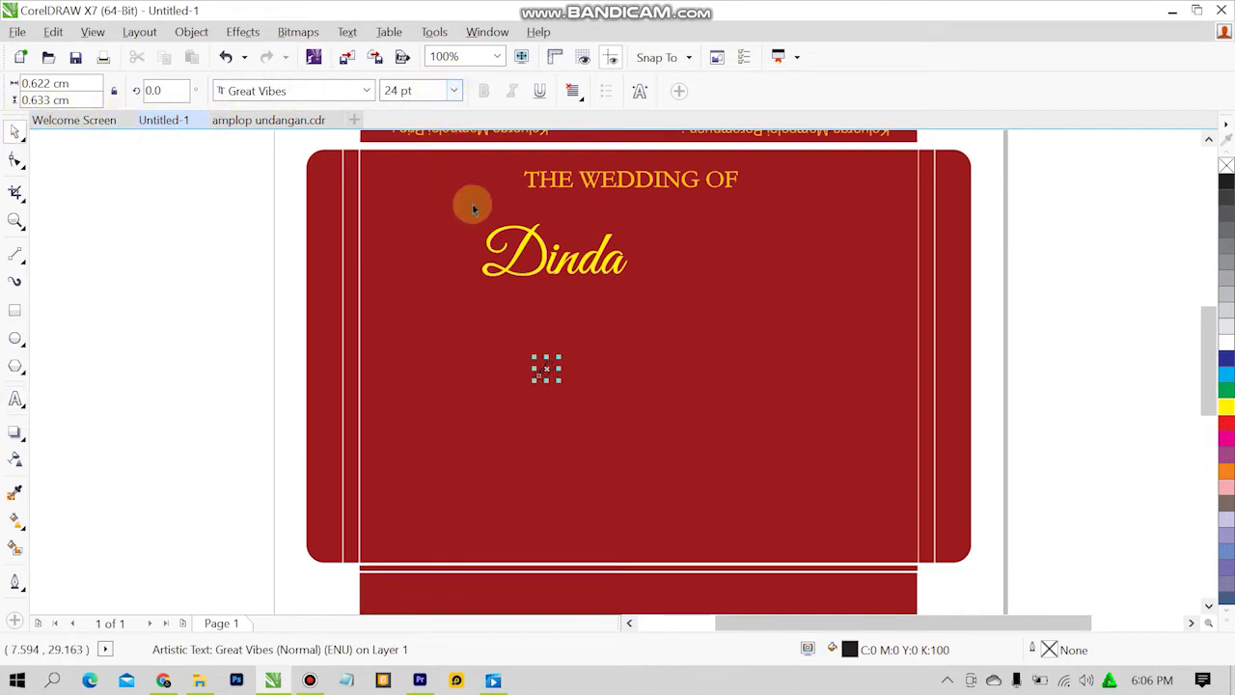
{"action": "left_click", "coordinate": [176, 242]}
Size the '&' to about 50 pt, colour it yellow, and place it below the name.
{"action": "left_click", "coordinate": [567, 262]}
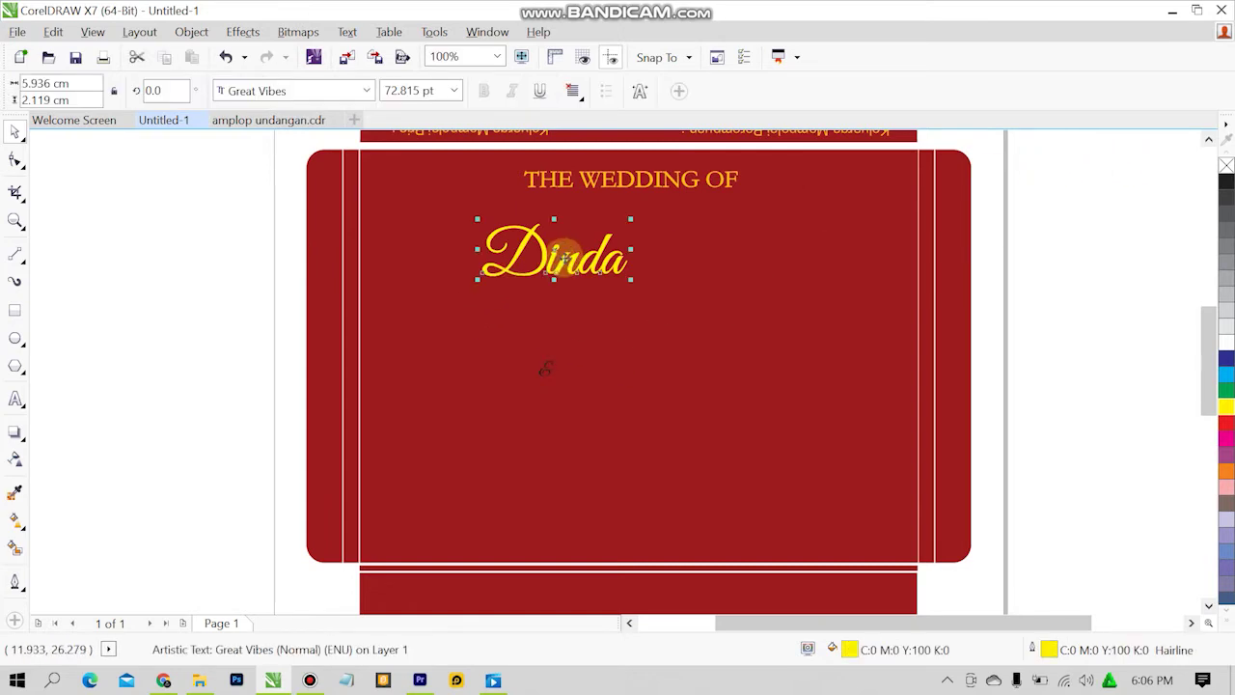
{"action": "left_click", "coordinate": [184, 259]}
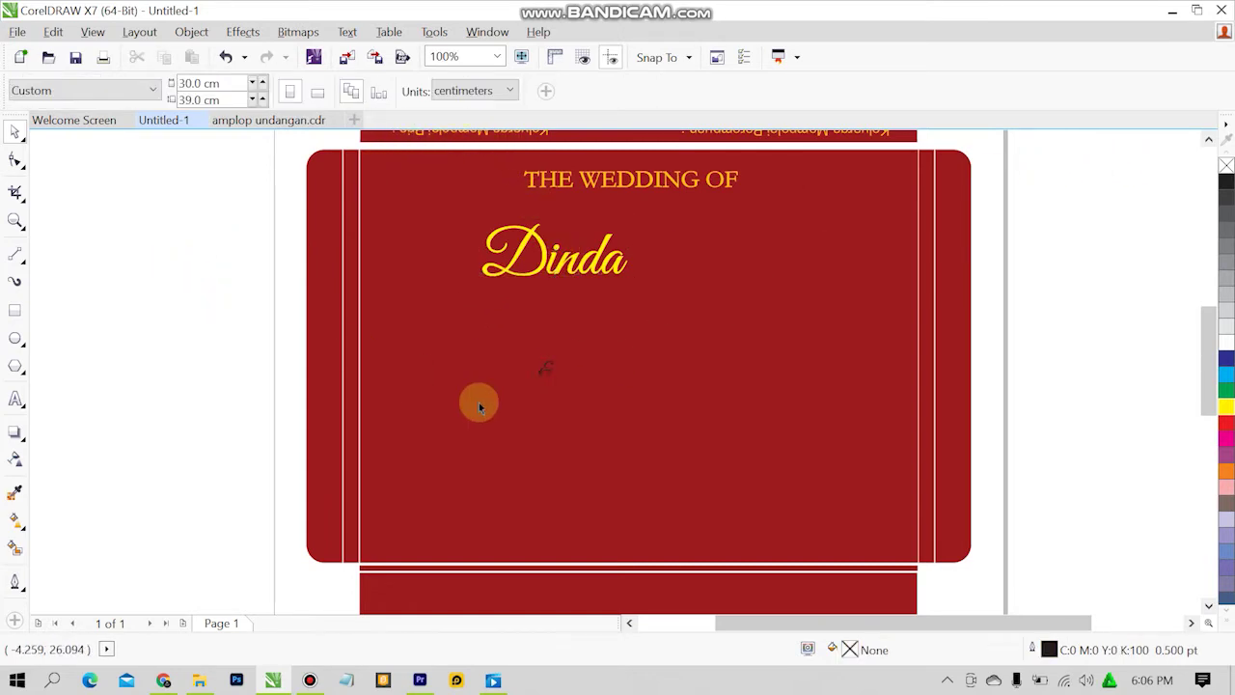
{"action": "left_click", "coordinate": [545, 366]}
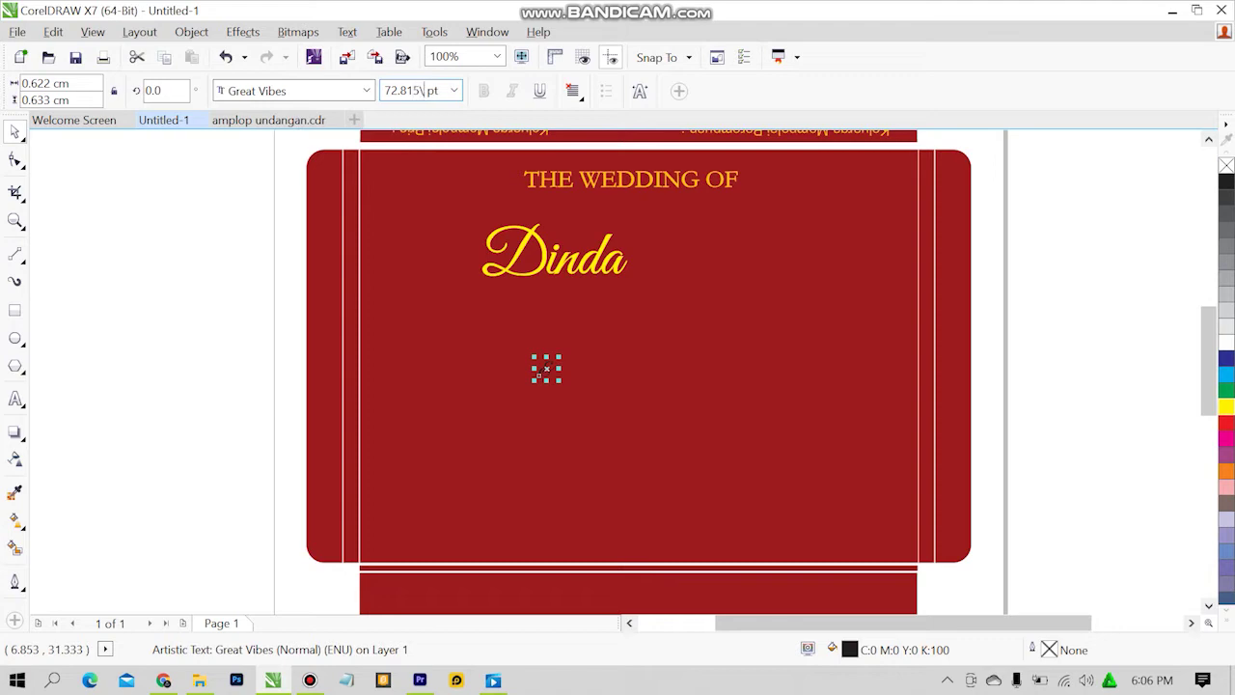
{"action": "key", "text": "Return"}
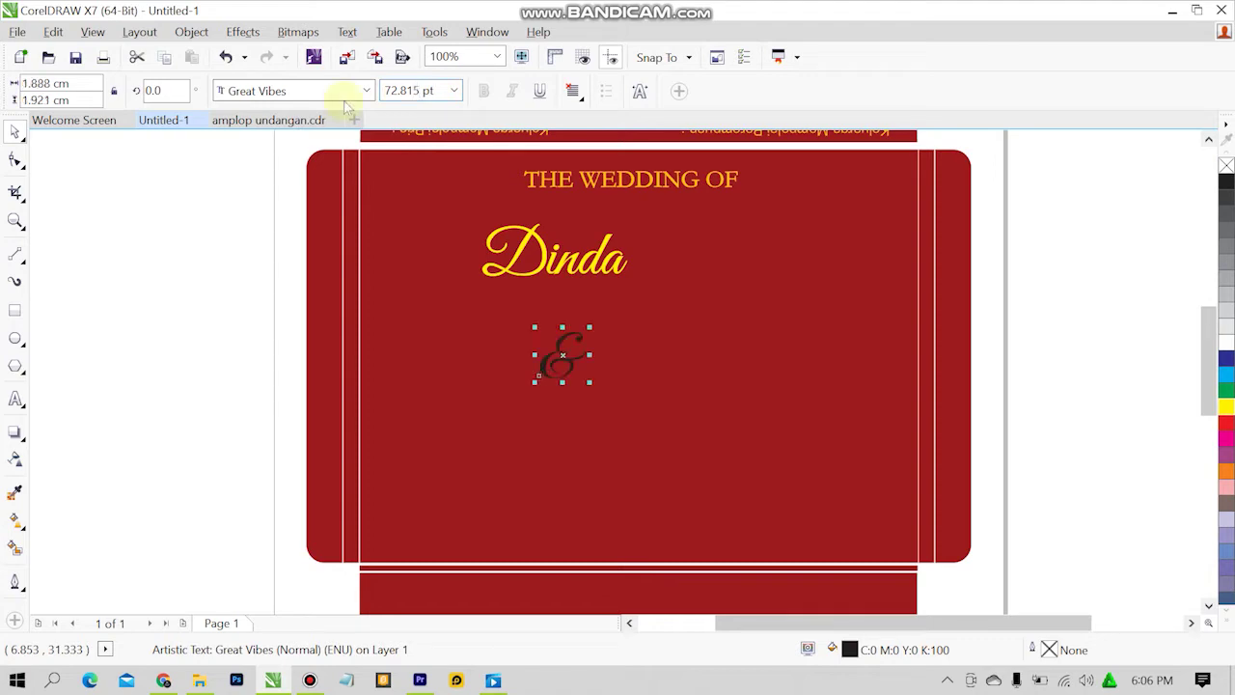
{"action": "left_click_drag", "start_coordinate": [550, 344], "coordinate": [576, 342]}
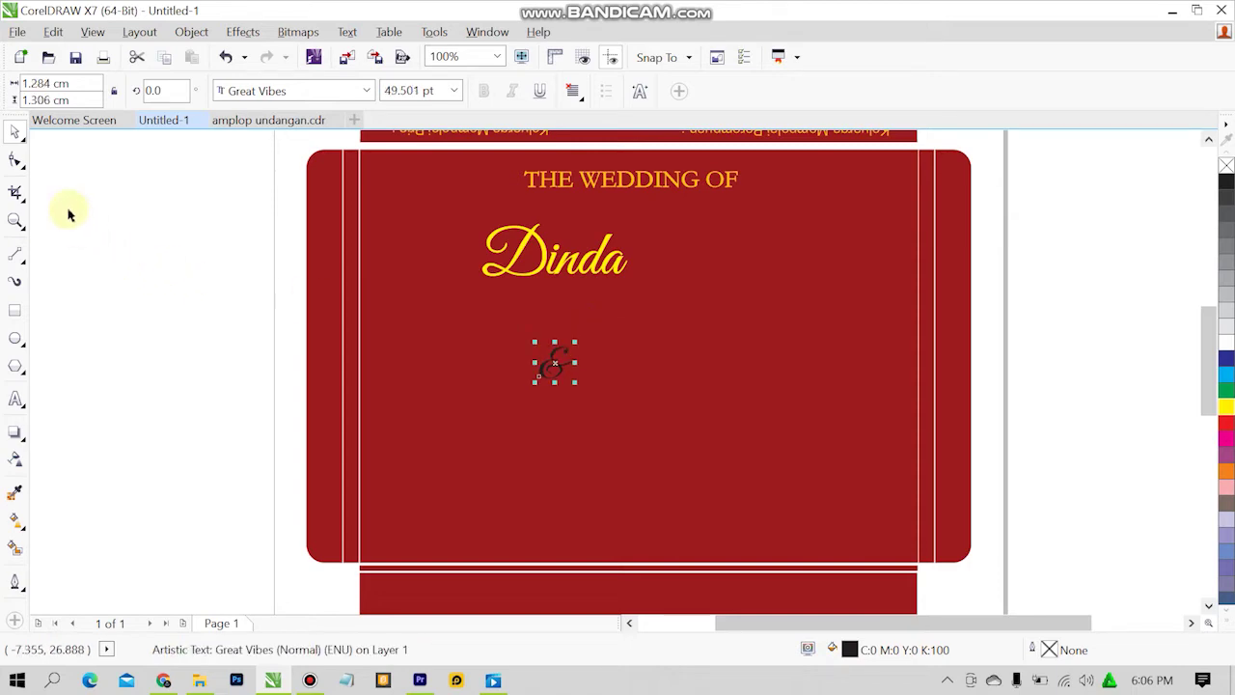
{"action": "left_click", "coordinate": [1226, 406]}
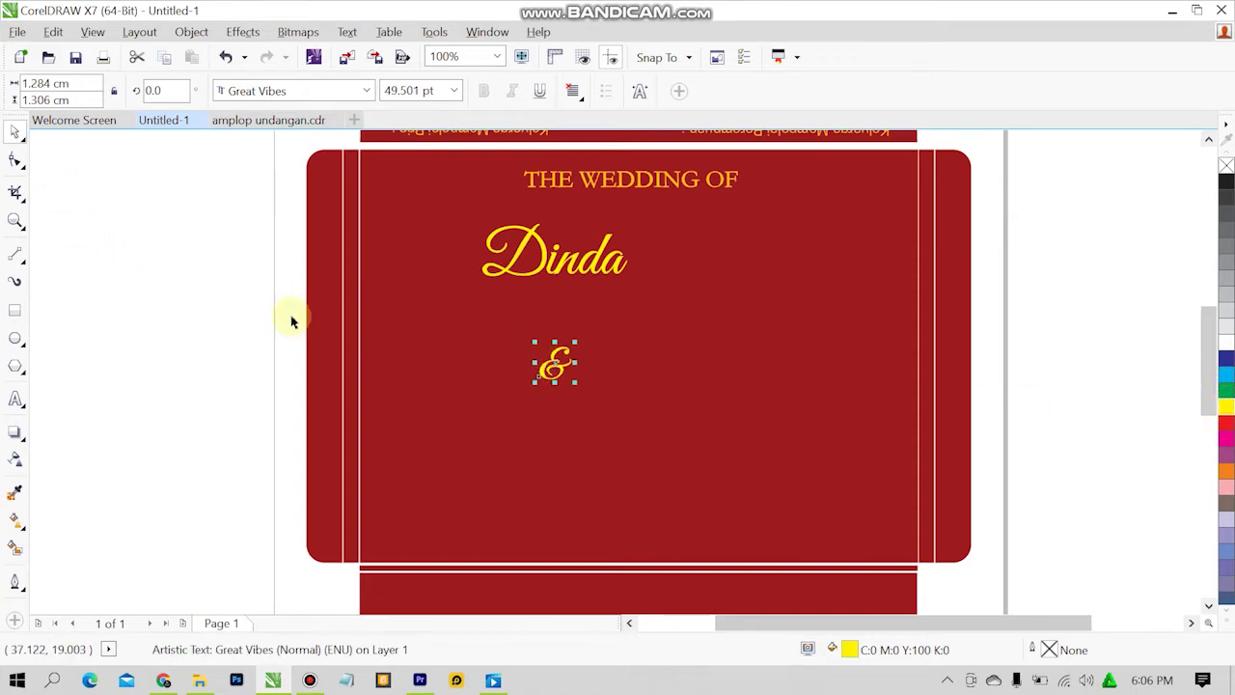
{"action": "left_click", "coordinate": [605, 377]}
{"action": "left_click_drag", "start_coordinate": [562, 368], "coordinate": [628, 315]}
{"action": "left_click", "coordinate": [1030, 243]}
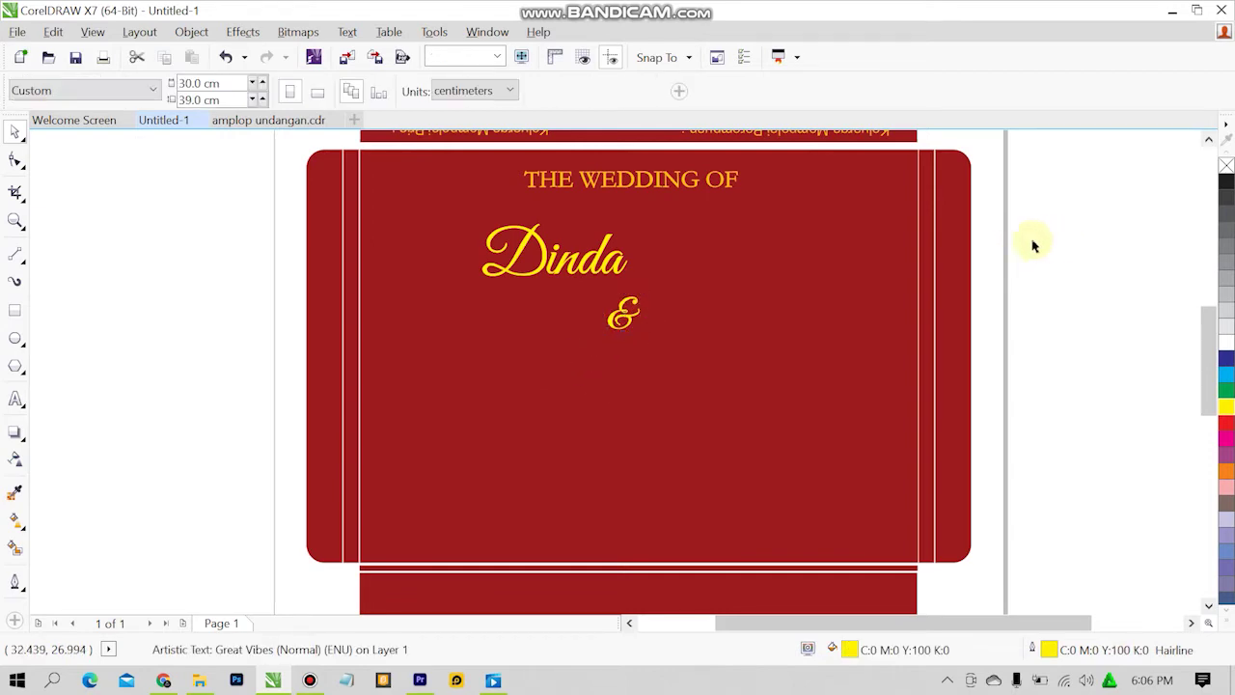
Zoom Untitled-1 to the full page, cancel Outline Color, then display amplop undangan.cdr.
{"action": "scroll", "coordinate": [849, 358], "scroll_direction": "down", "scroll_amount": 1}
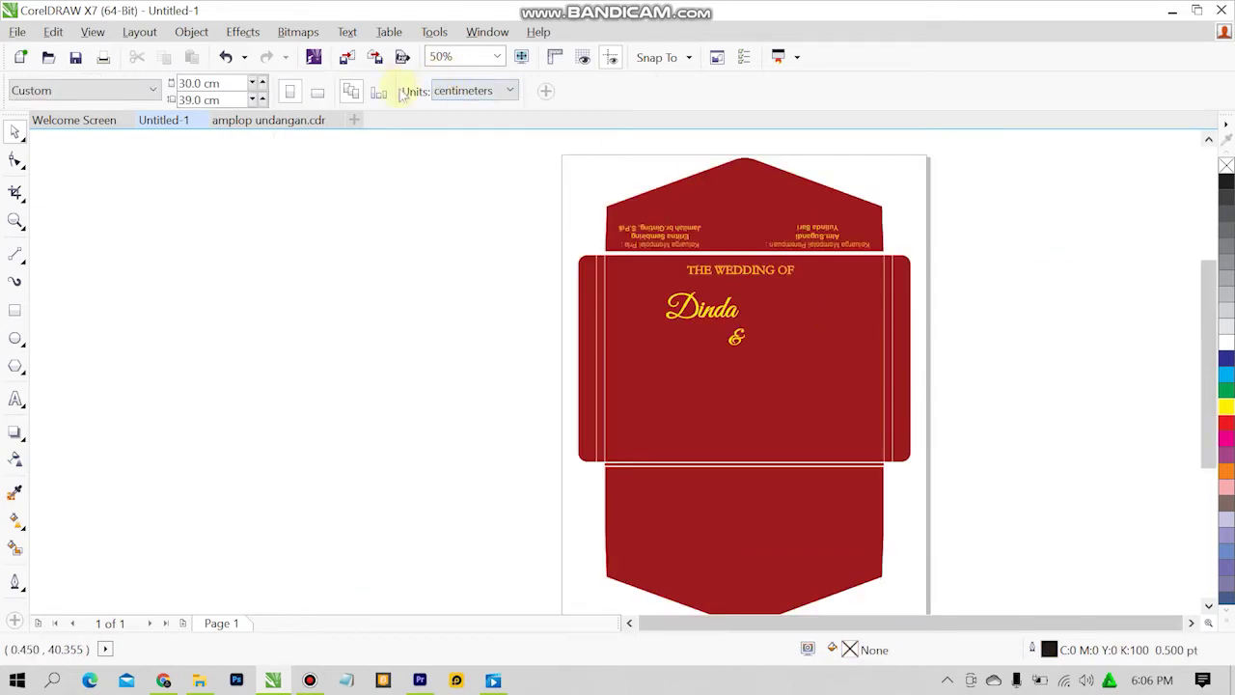
{"action": "left_click", "coordinate": [492, 56]}
{"action": "left_click", "coordinate": [453, 86]}
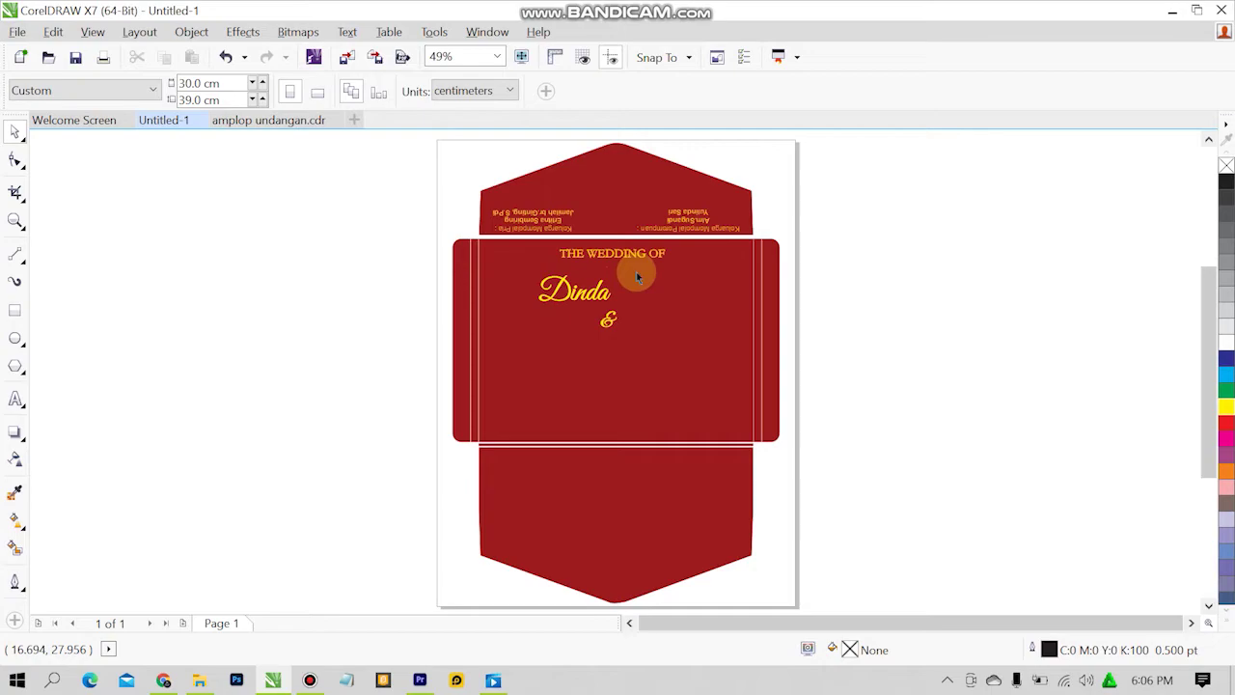
{"action": "key", "text": "shift+F12"}
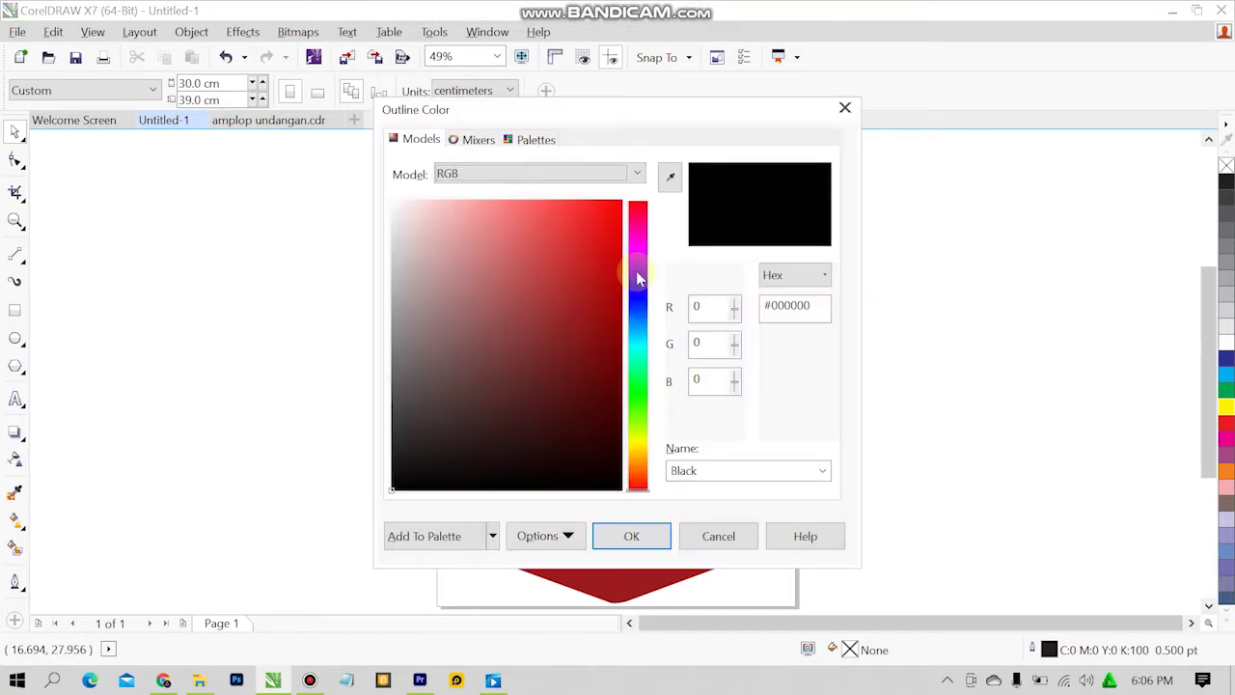
{"action": "left_click", "coordinate": [716, 538]}
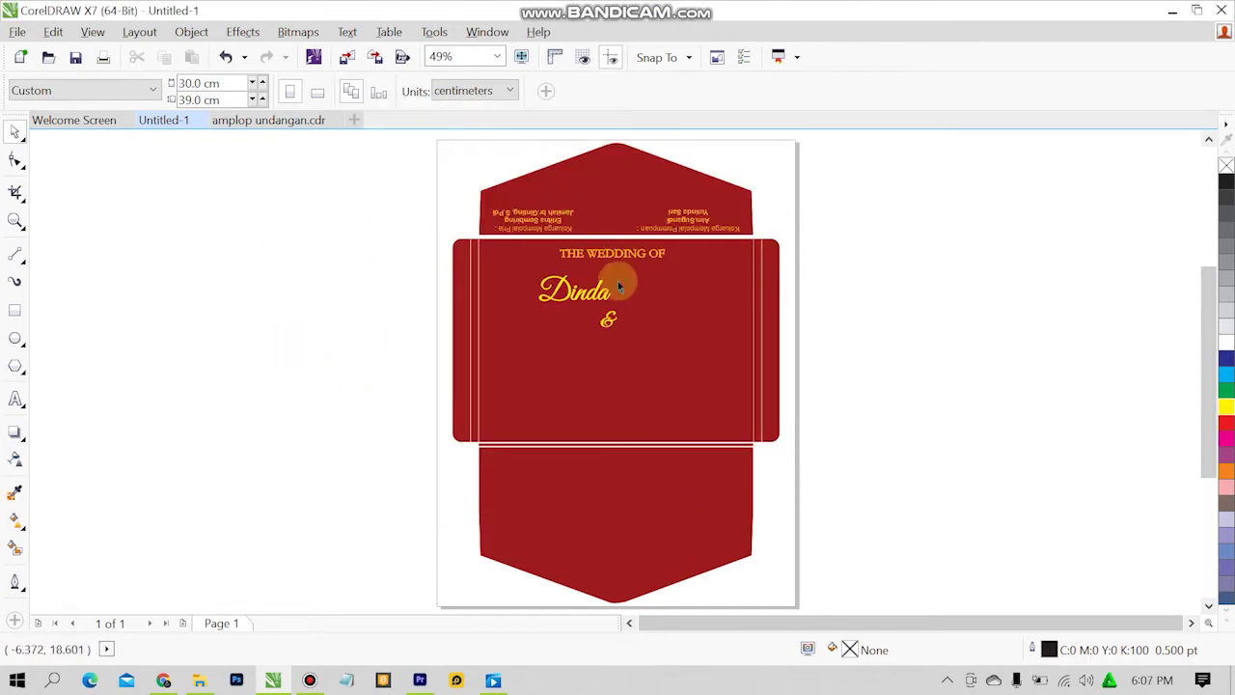
{"action": "left_click", "coordinate": [241, 123]}
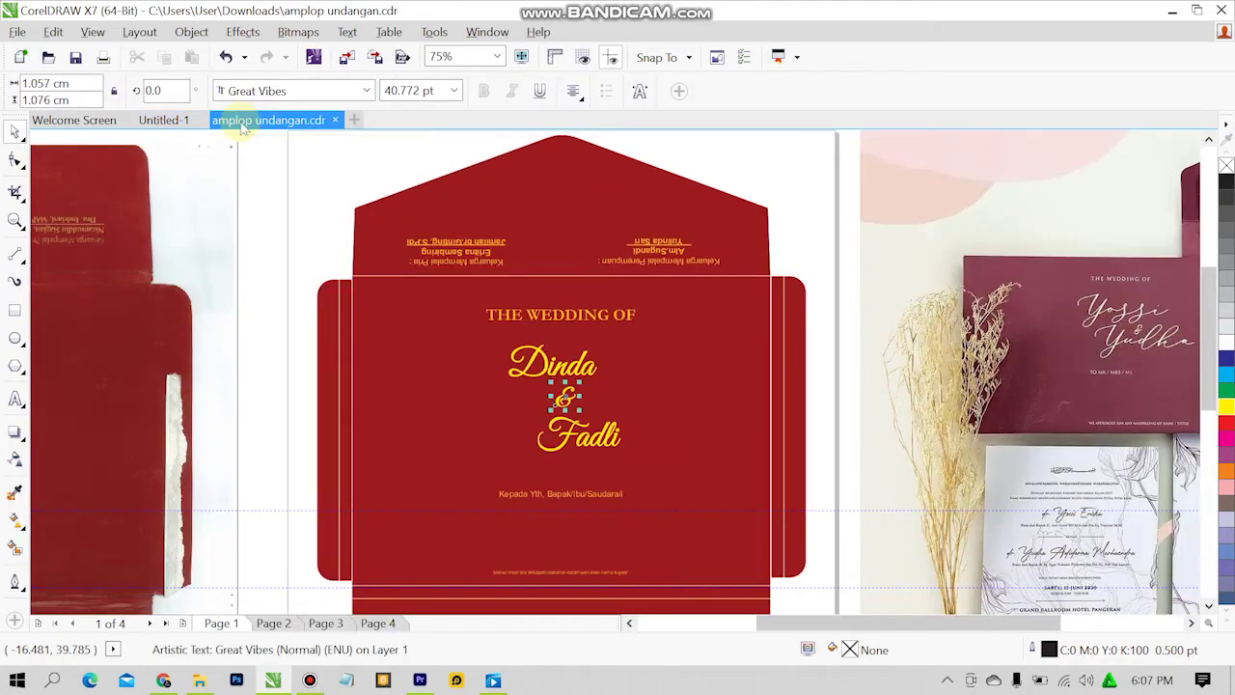
{"action": "left_click", "coordinate": [251, 294]}
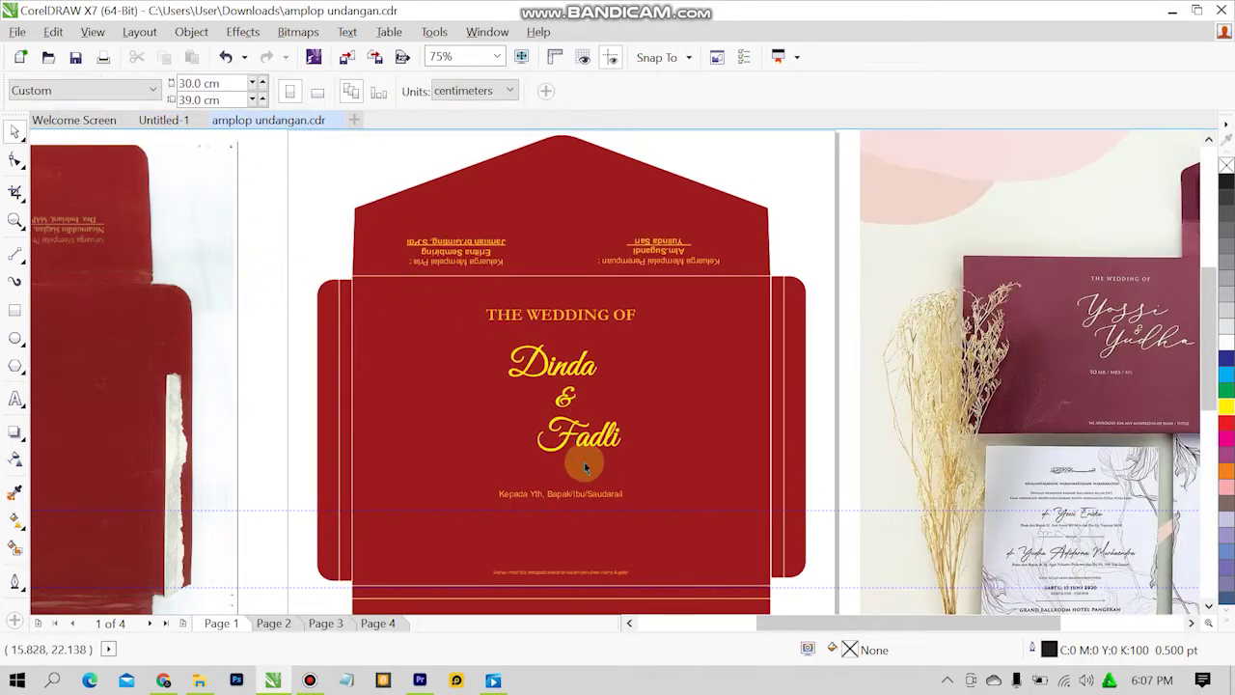
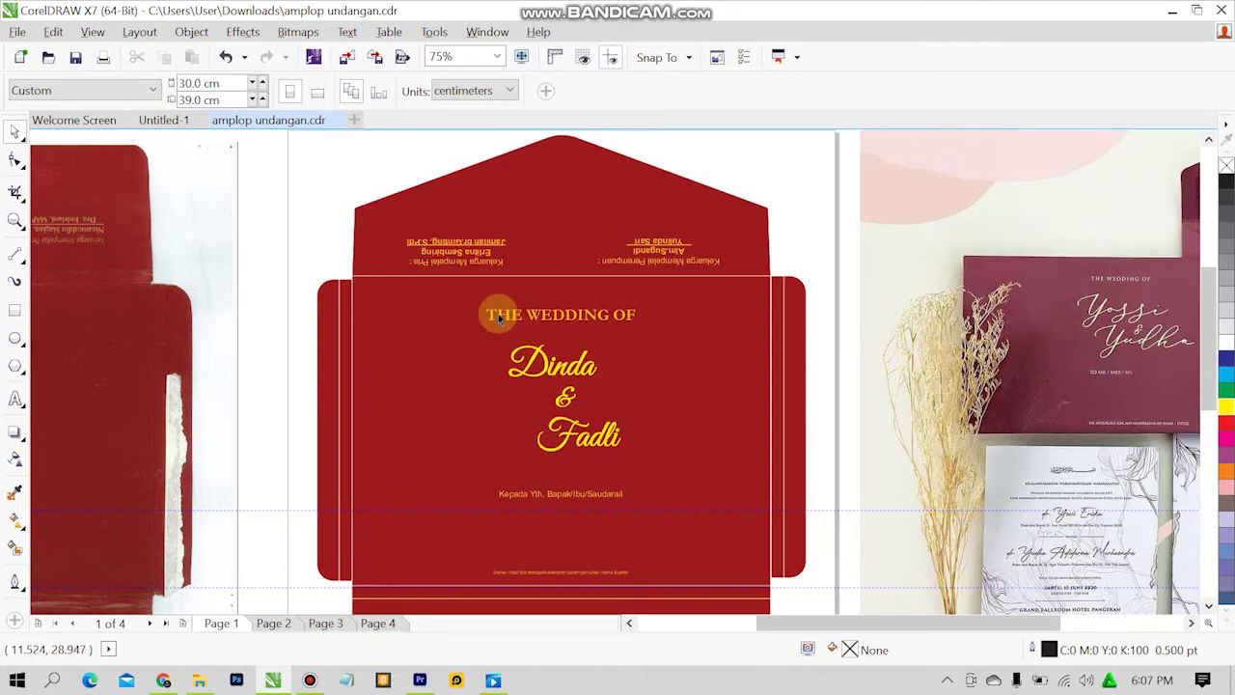
Shrink Dinda to about 49 pt, undoing an accidental move of the inner rectangle.
{"action": "left_click", "coordinate": [189, 120]}
{"action": "left_click", "coordinate": [567, 290]}
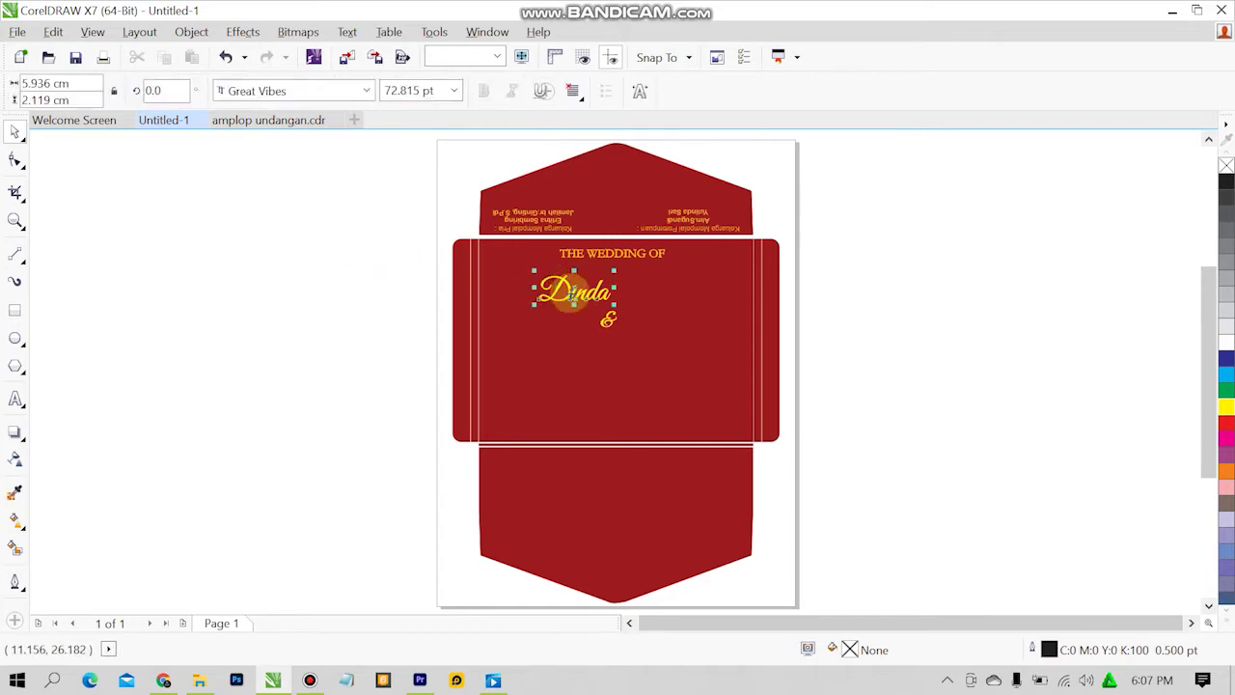
{"action": "mouse_move", "coordinate": [615, 271]}
{"action": "left_mouse_down"}
{"action": "mouse_move", "coordinate": [588, 280]}
{"action": "mouse_move", "coordinate": [592, 262]}
{"action": "mouse_move", "coordinate": [606, 269]}
{"action": "mouse_move", "coordinate": [591, 286]}
{"action": "mouse_move", "coordinate": [620, 279]}
{"action": "left_mouse_up"}
{"action": "left_click", "coordinate": [849, 305]}
{"action": "scroll", "coordinate": [651, 289], "scroll_direction": "up", "scroll_amount": 2}
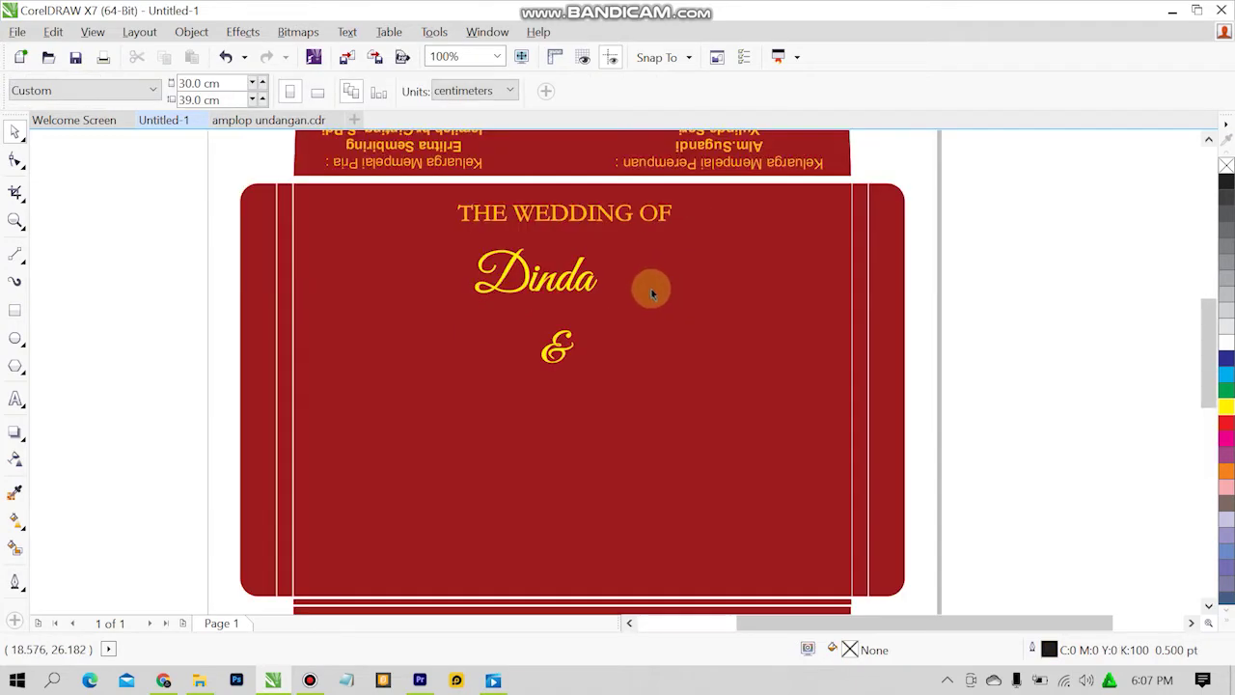
{"action": "left_click", "coordinate": [568, 284]}
{"action": "left_click_drag", "start_coordinate": [600, 244], "coordinate": [538, 273]}
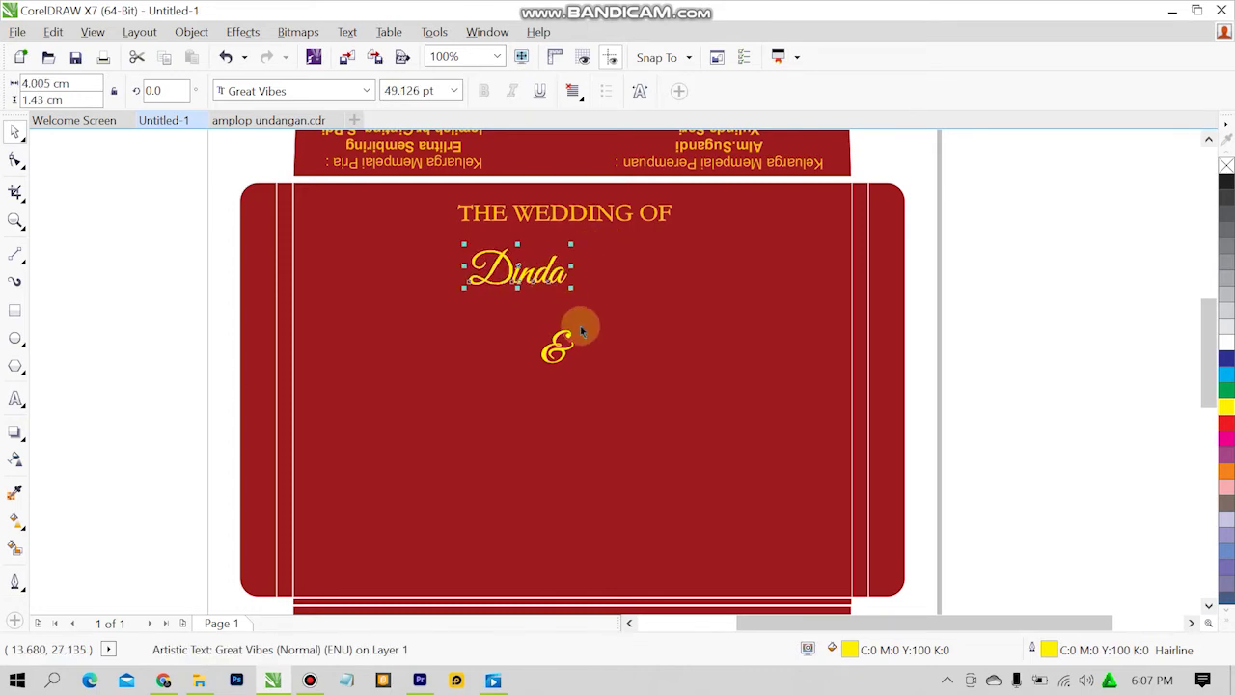
{"action": "left_click", "coordinate": [484, 346]}
{"action": "left_click_drag", "start_coordinate": [559, 342], "coordinate": [546, 311]}
{"action": "key", "text": "ctrl+z"}
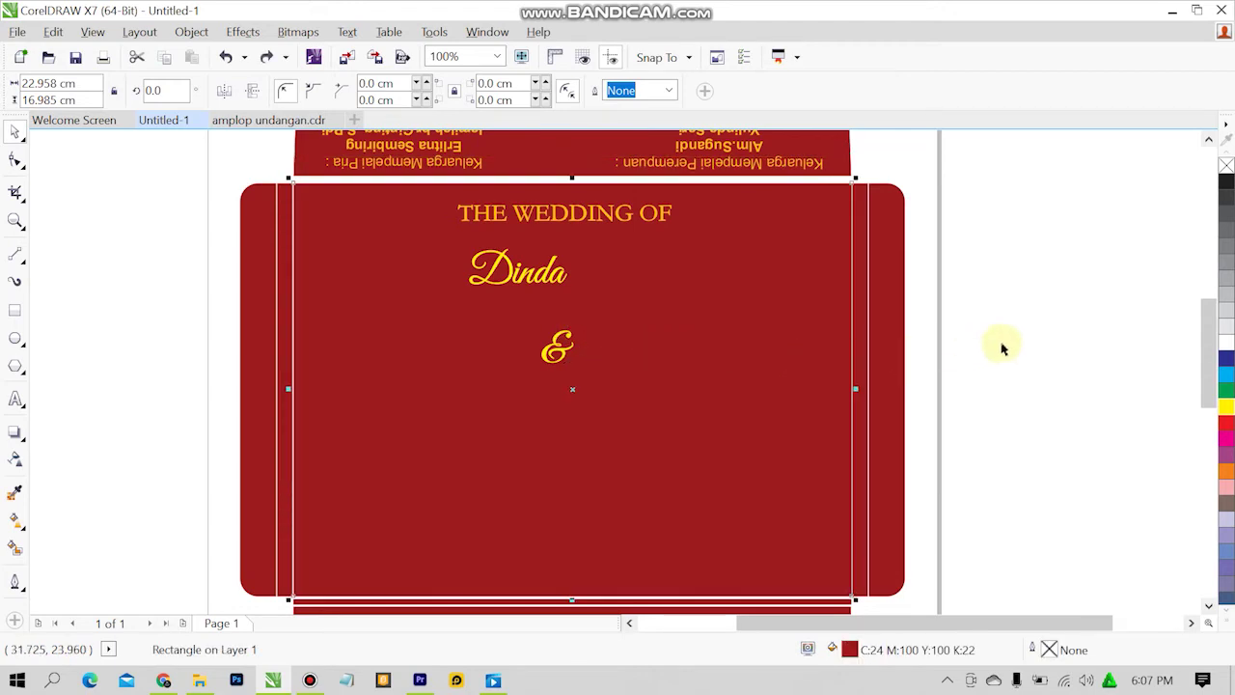
{"action": "left_click", "coordinate": [1000, 345]}
Move the & up just below Dinda and compare with amplop undangan.cdr.
{"action": "left_click", "coordinate": [555, 353]}
{"action": "left_click_drag", "start_coordinate": [554, 353], "coordinate": [556, 312]}
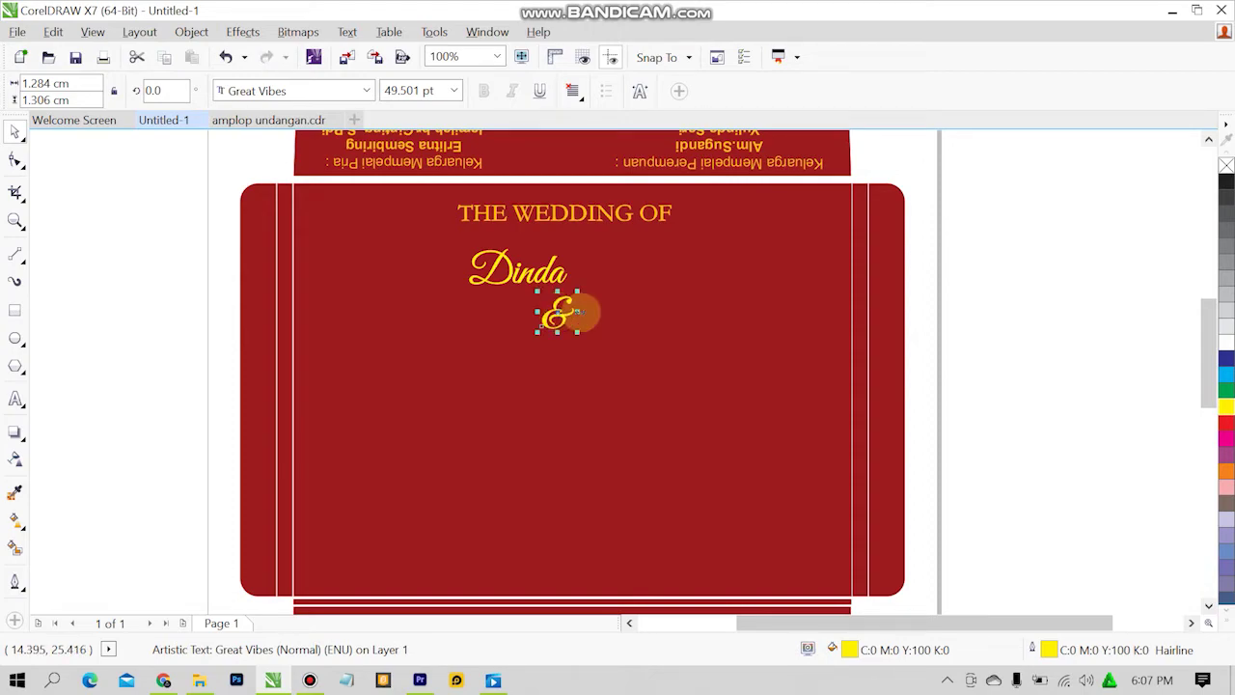
{"action": "left_click", "coordinate": [972, 303]}
{"action": "left_click", "coordinate": [290, 120]}
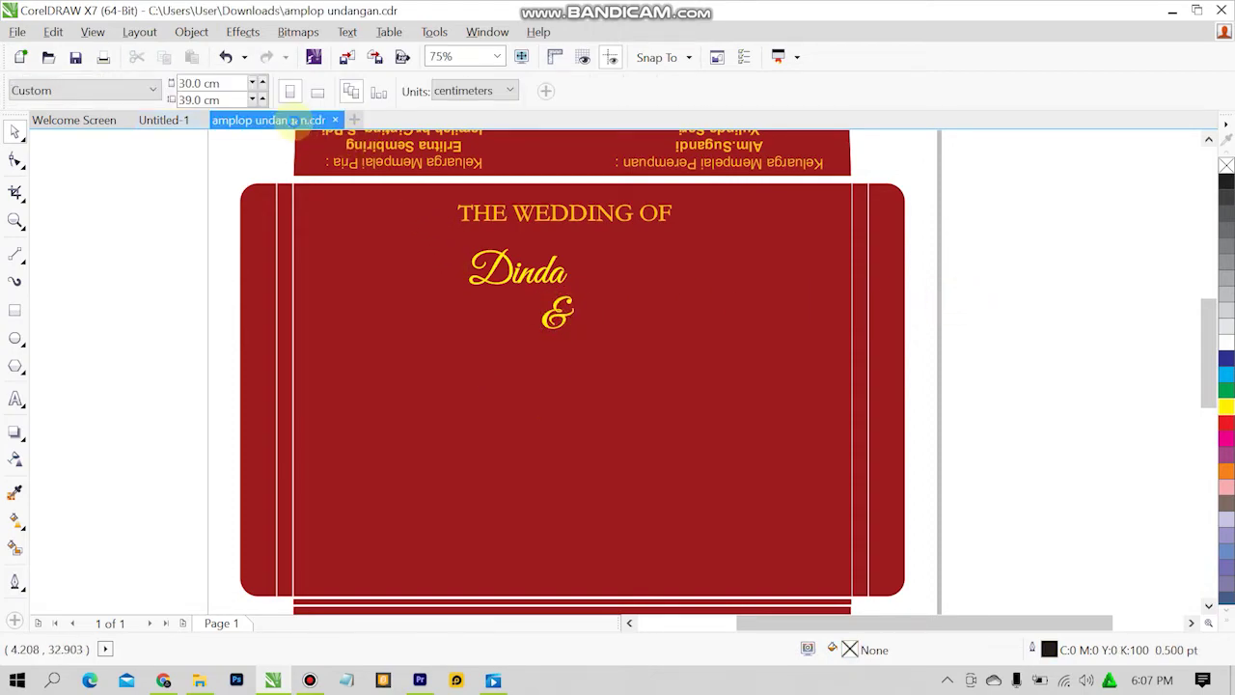
{"action": "left_click", "coordinate": [159, 120]}
Enlarge Dinda to about 66 pt and shift it slightly right.
{"action": "left_click", "coordinate": [524, 268]}
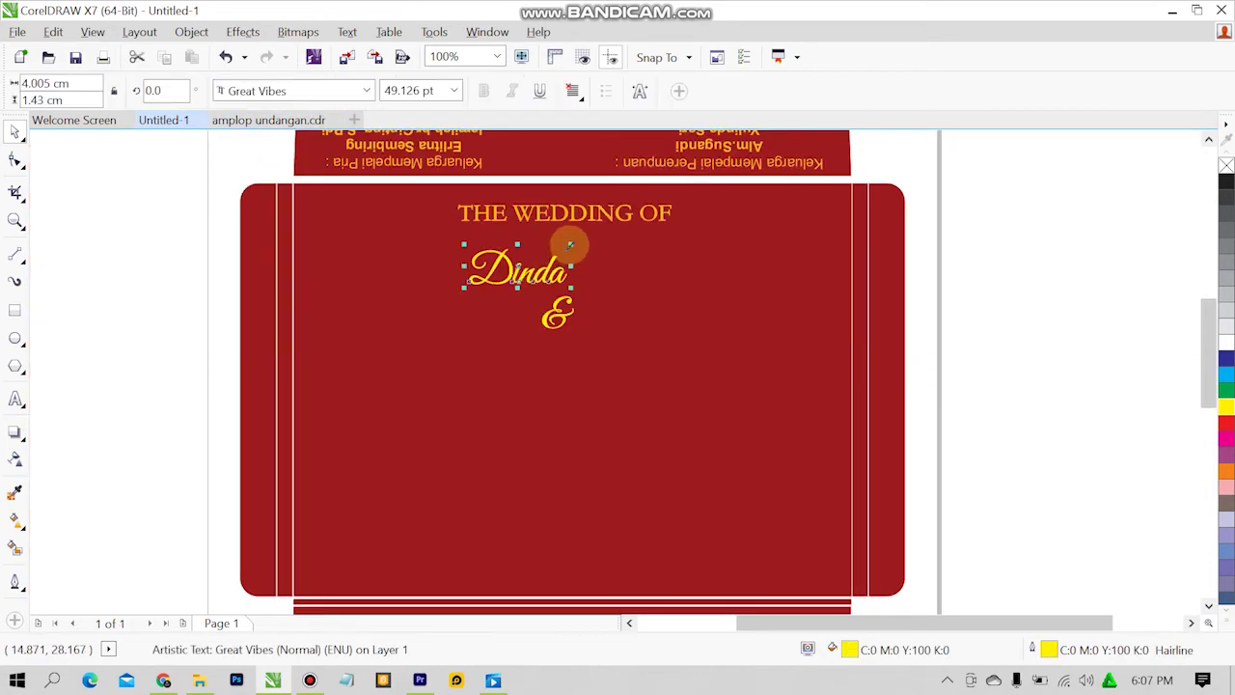
{"action": "left_click_drag", "start_coordinate": [569, 244], "coordinate": [612, 229]}
{"action": "left_click_drag", "start_coordinate": [551, 257], "coordinate": [583, 257]}
{"action": "left_click", "coordinate": [978, 325]}
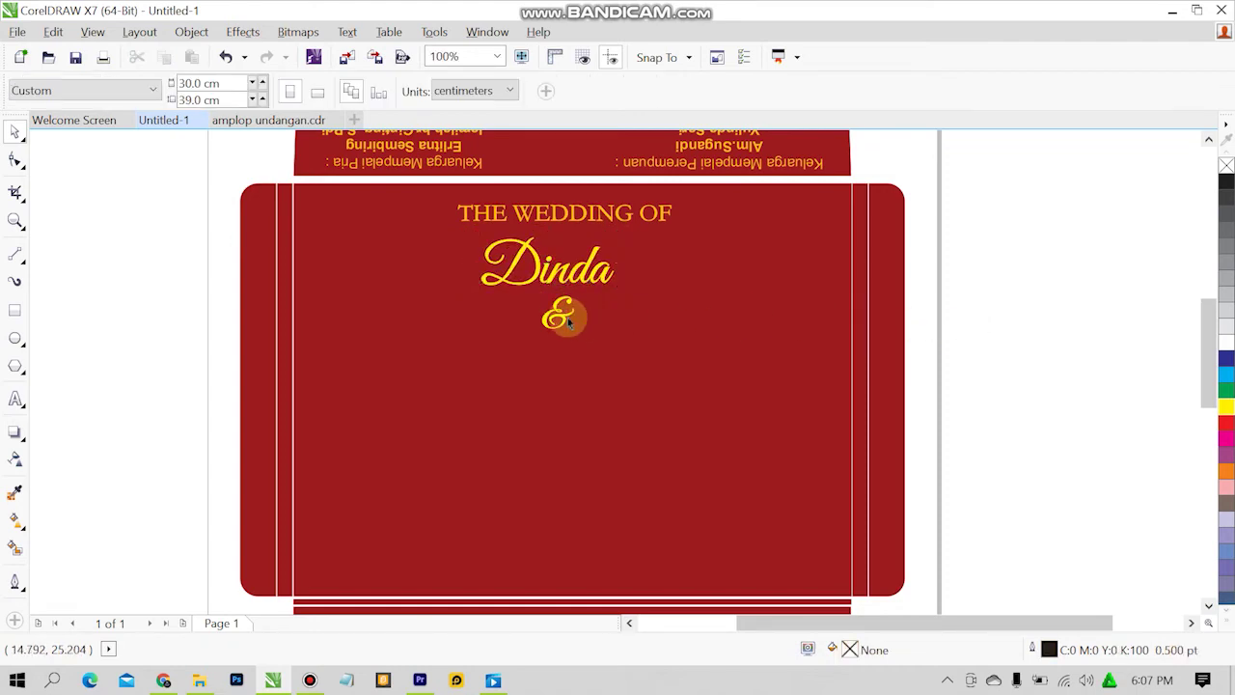
{"action": "left_click", "coordinate": [567, 322]}
{"action": "left_click", "coordinate": [945, 295]}
{"action": "left_click", "coordinate": [572, 242]}
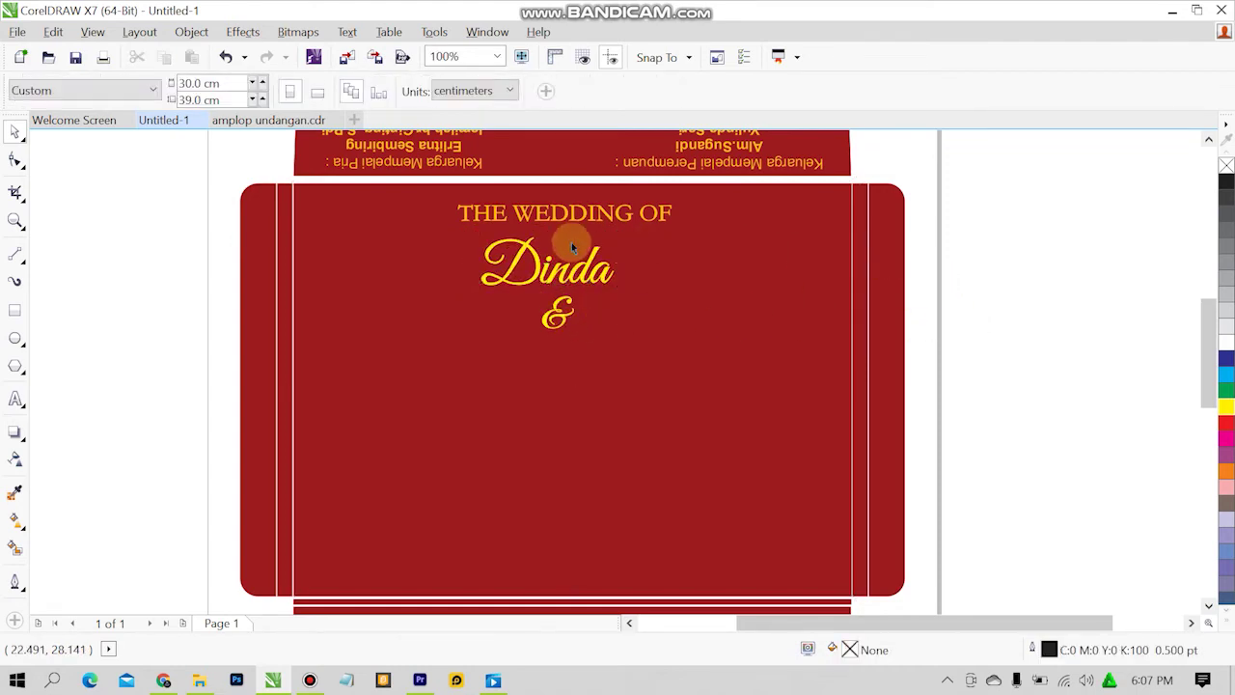
Check the layout against amplop undangan.cdr, then return to Untitled-1.
{"action": "left_click", "coordinate": [235, 120]}
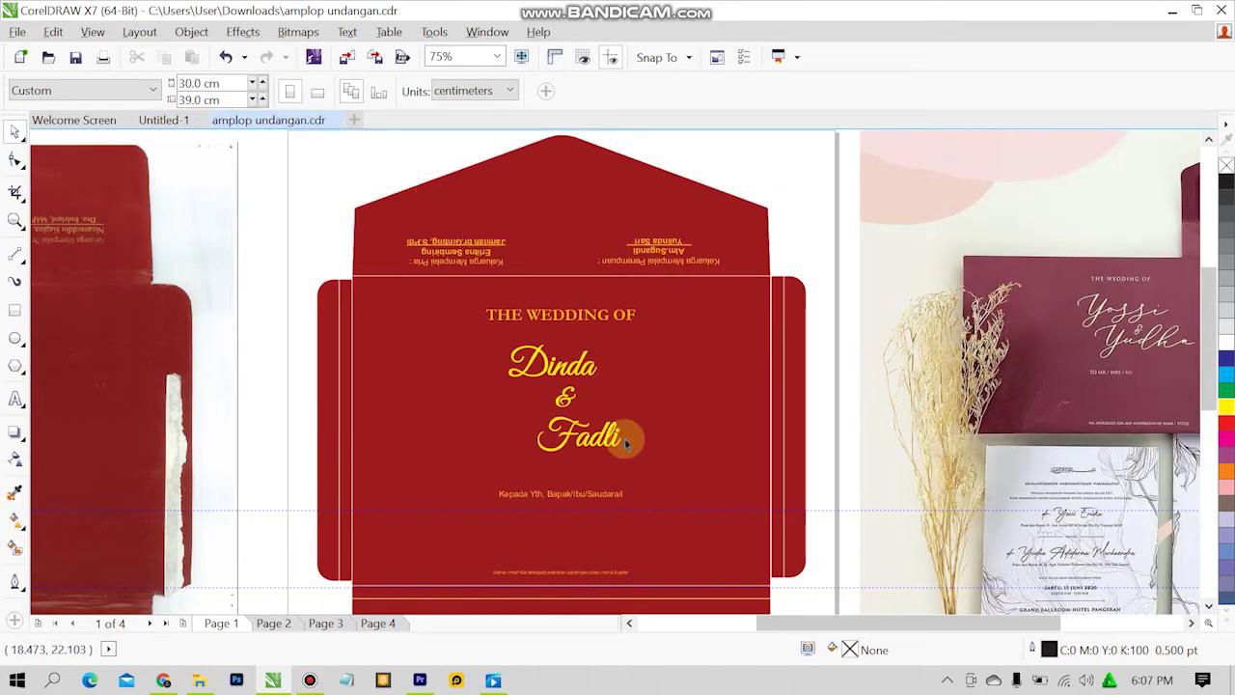
{"action": "key", "text": "shift+F12"}
{"action": "left_click", "coordinate": [719, 534]}
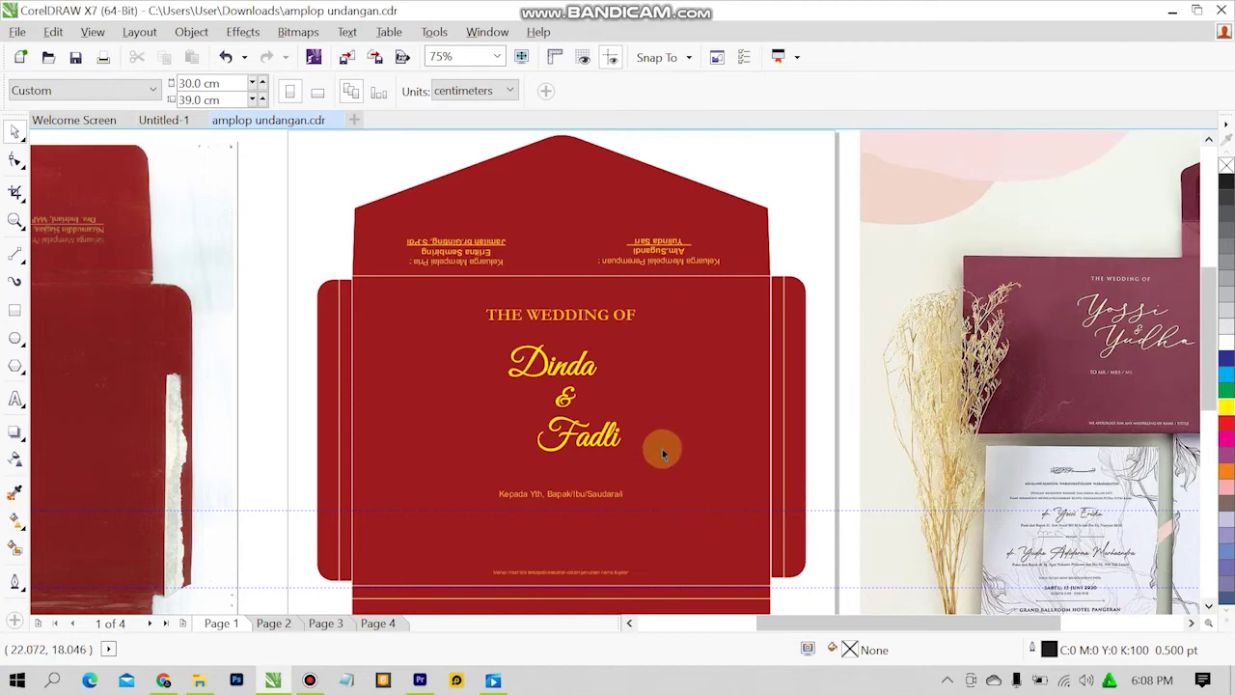
{"action": "left_click", "coordinate": [164, 121]}
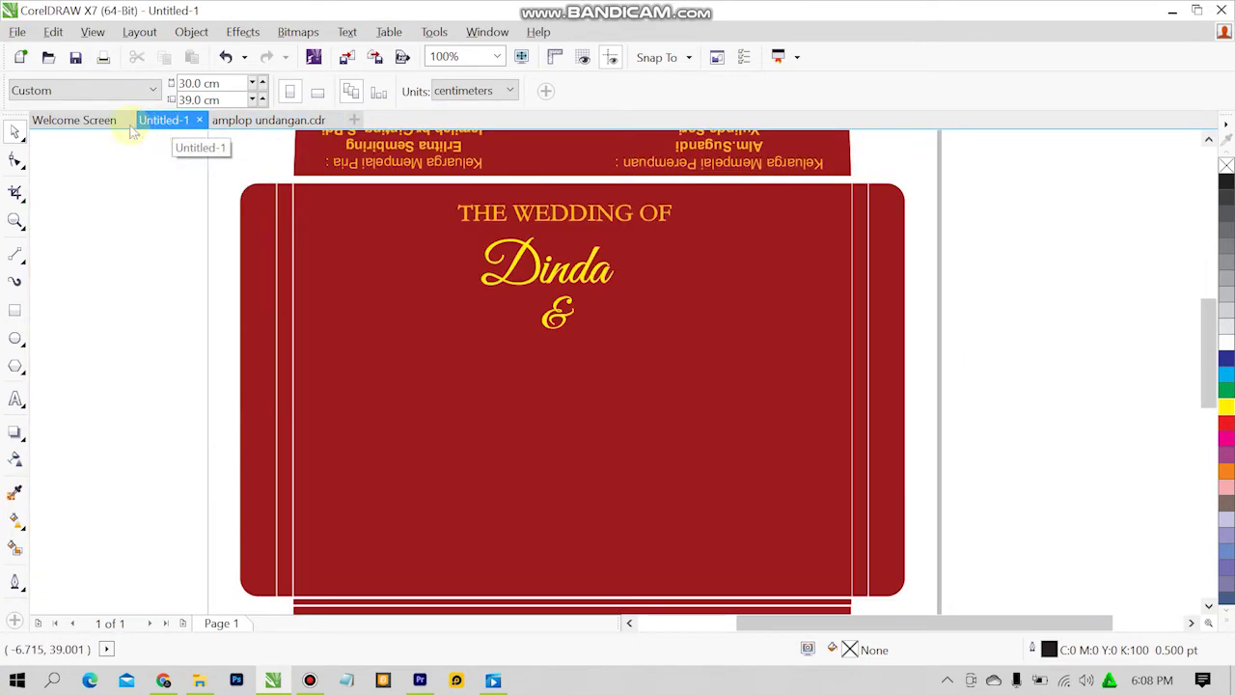
Type 'Fadli' below the & and set it in Great Vibes.
{"action": "left_click", "coordinate": [15, 399]}
{"action": "left_click", "coordinate": [485, 379]}
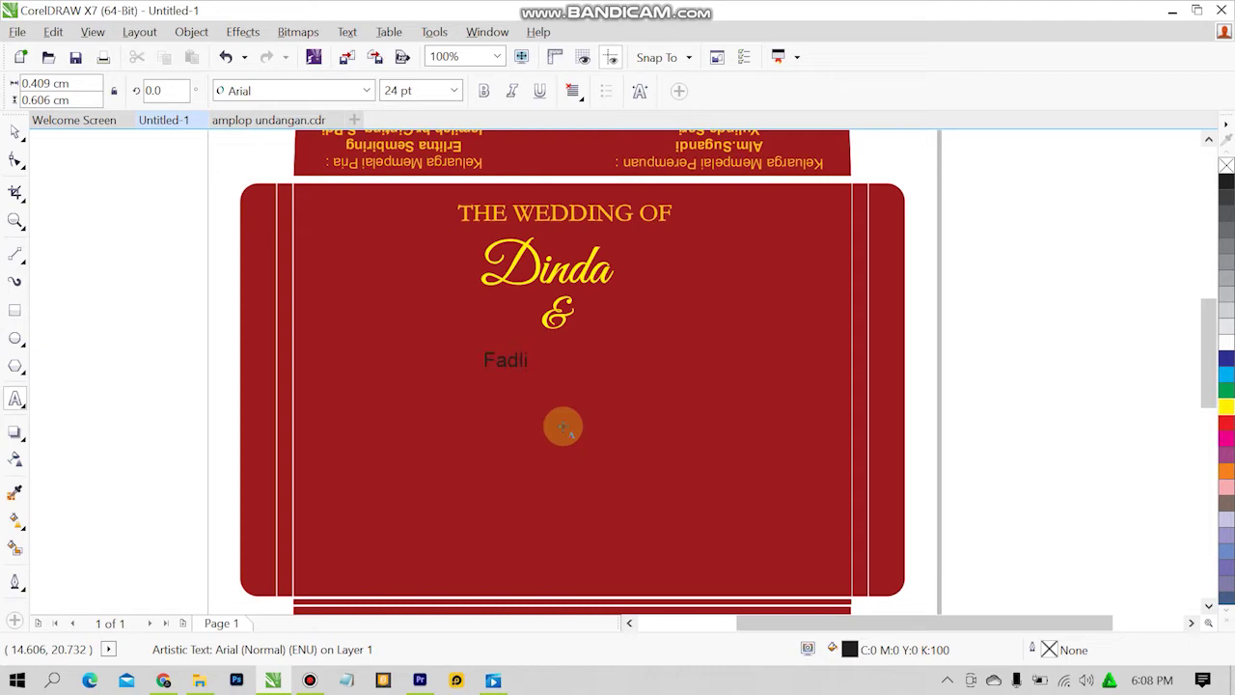
{"action": "type", "text": "Fadli"}
{"action": "left_click", "coordinate": [518, 360]}
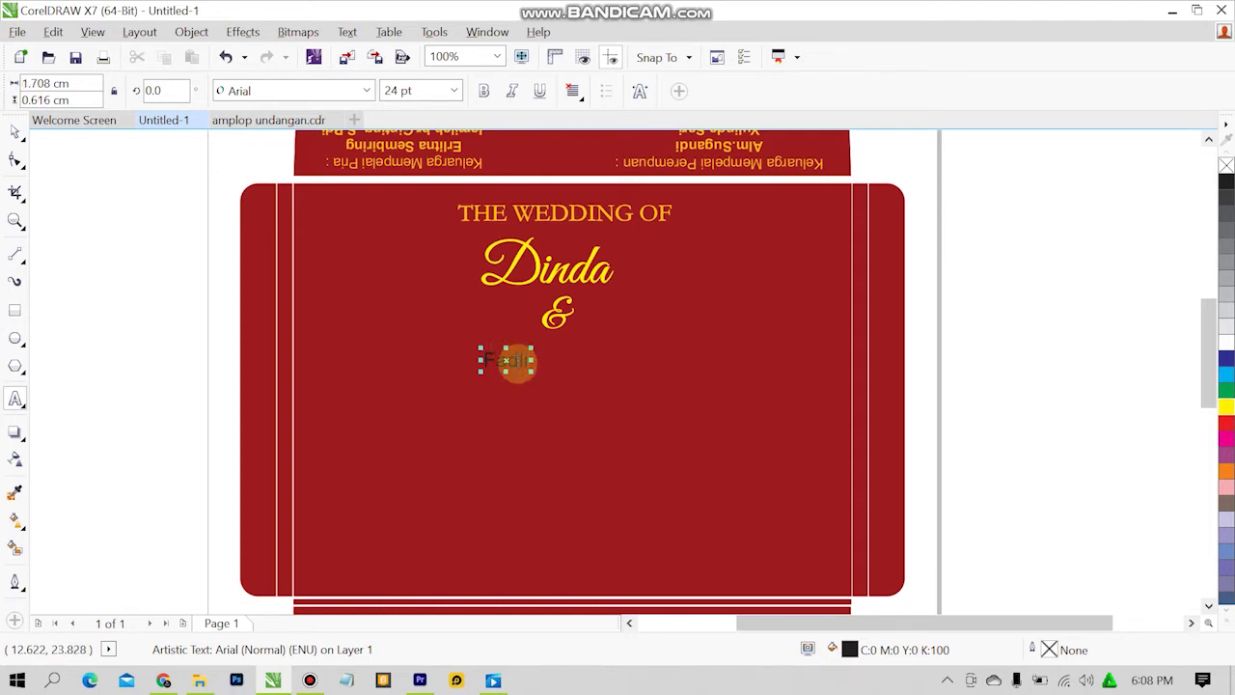
{"action": "left_click_drag", "start_coordinate": [518, 360], "coordinate": [457, 240]}
{"action": "left_click", "coordinate": [351, 92]}
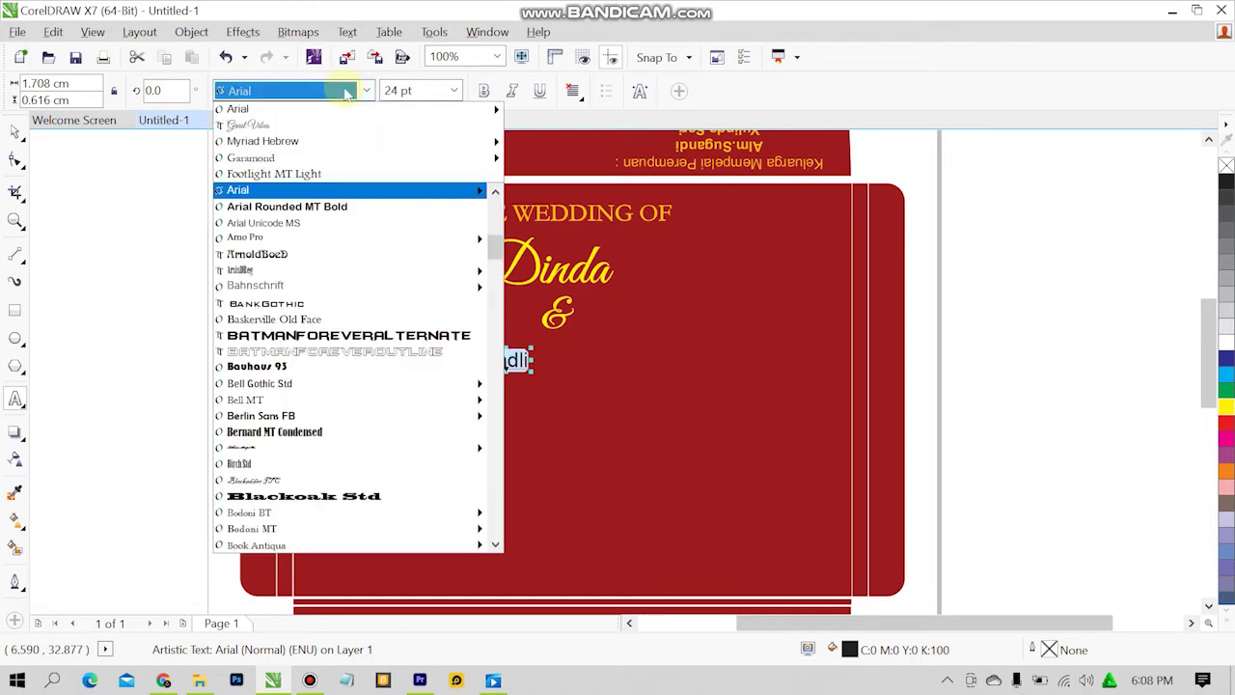
{"action": "left_click", "coordinate": [340, 124]}
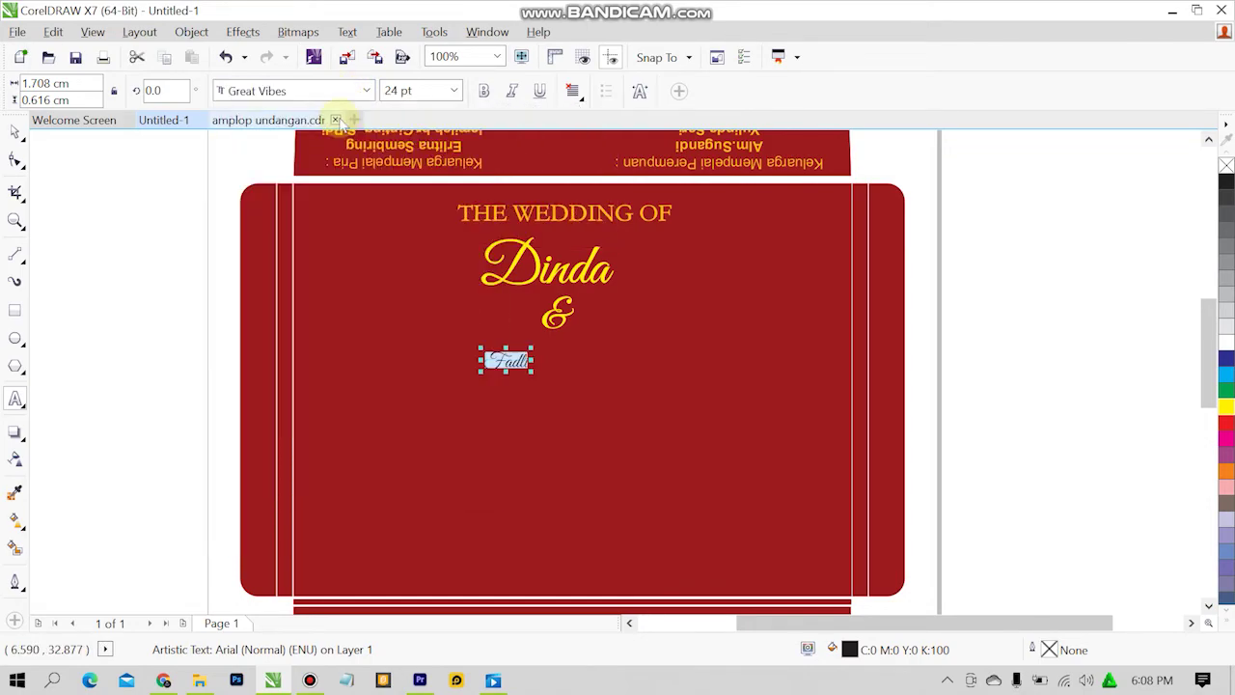
{"action": "left_click", "coordinate": [16, 130]}
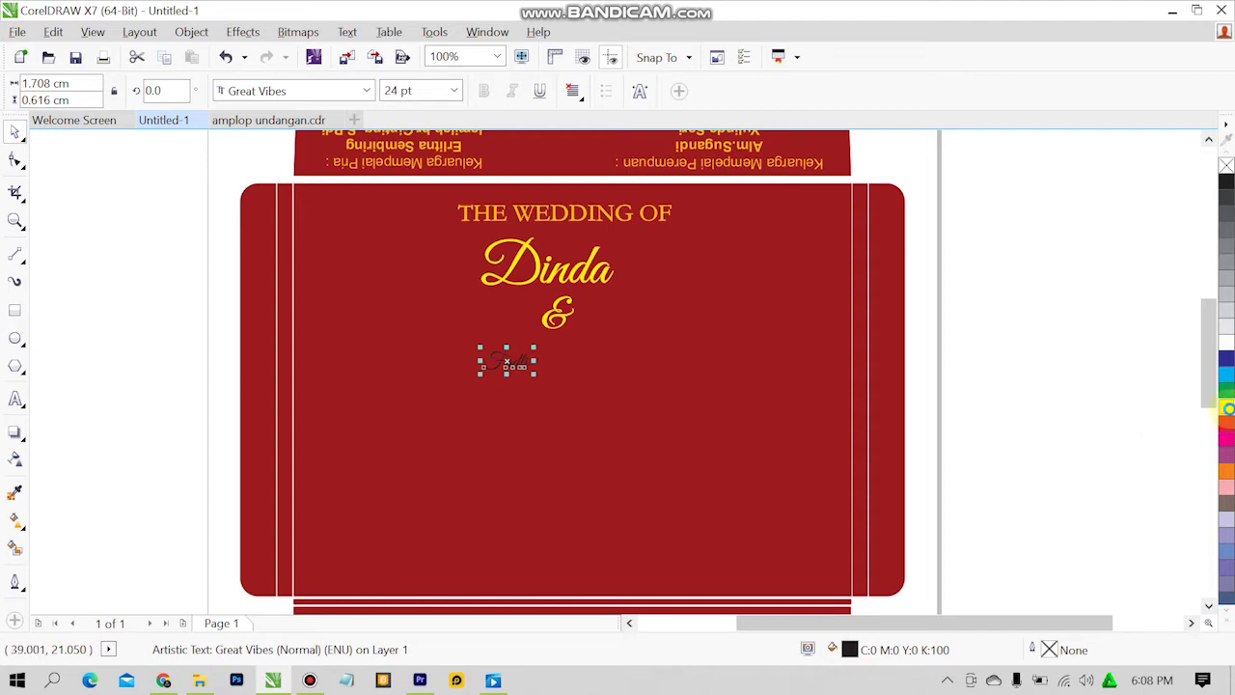
Give Fadli a yellow fill and outline and enlarge it to about 51 pt.
{"action": "left_click", "coordinate": [1227, 408]}
{"action": "right_click", "coordinate": [1227, 408]}
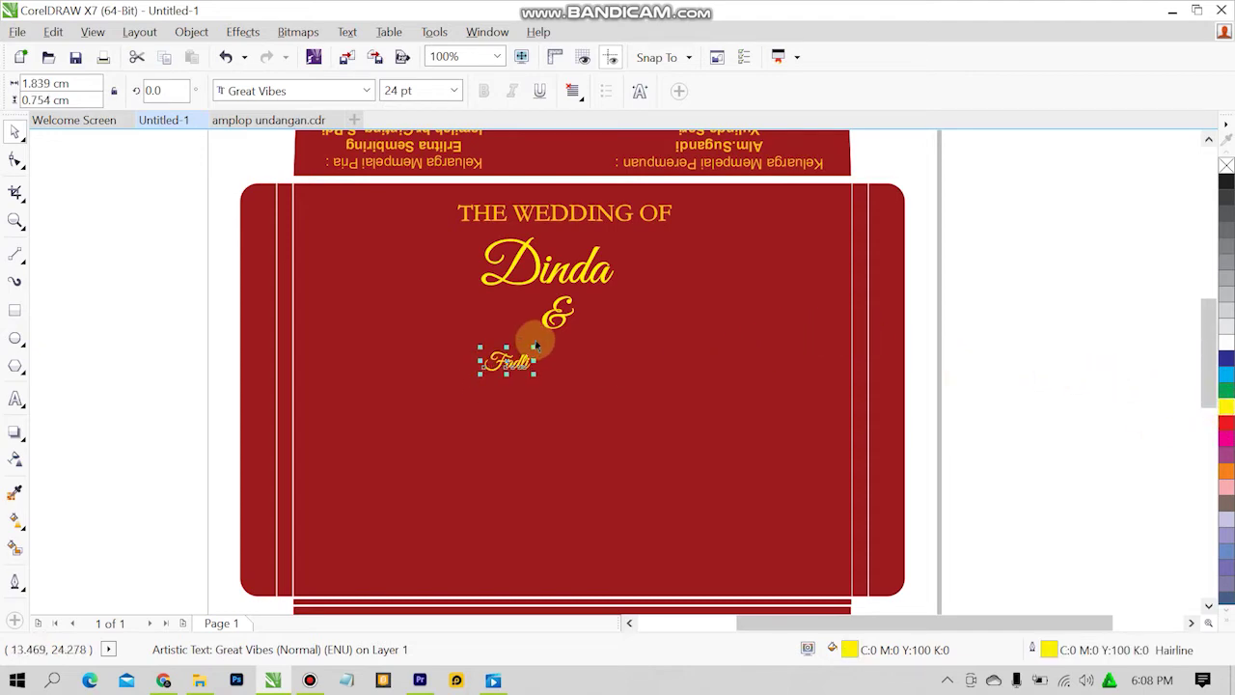
{"action": "left_click_drag", "start_coordinate": [533, 347], "coordinate": [626, 328]}
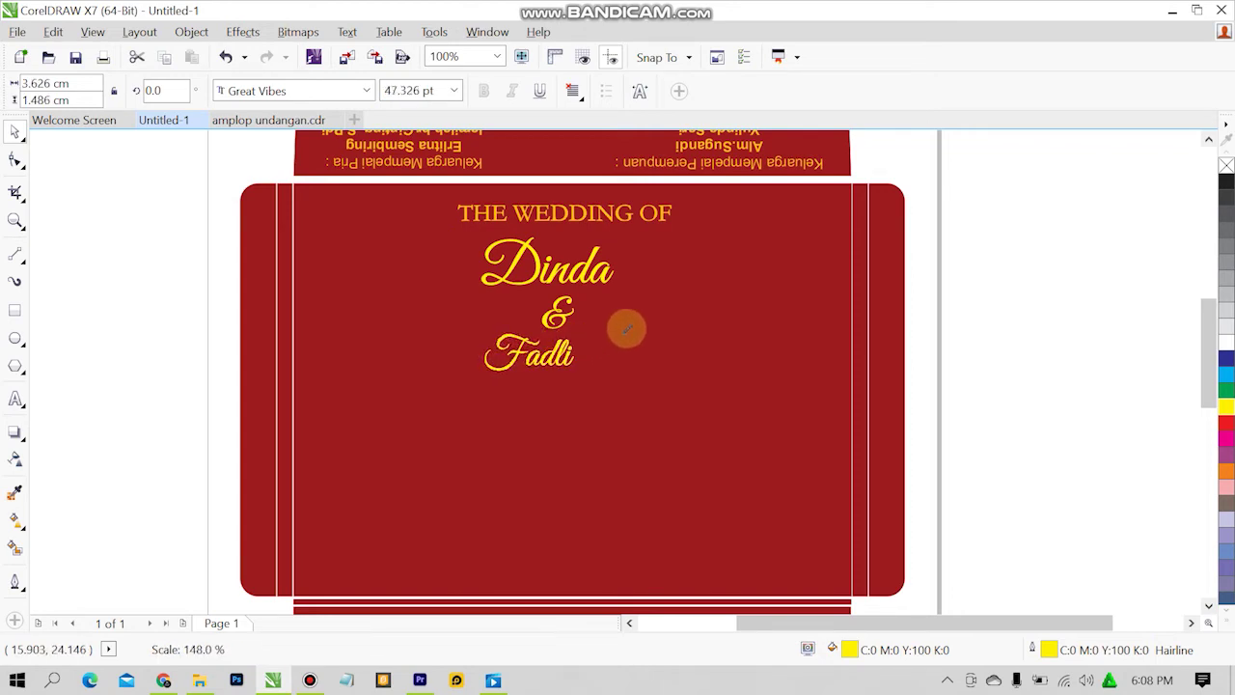
{"action": "left_click", "coordinate": [190, 333]}
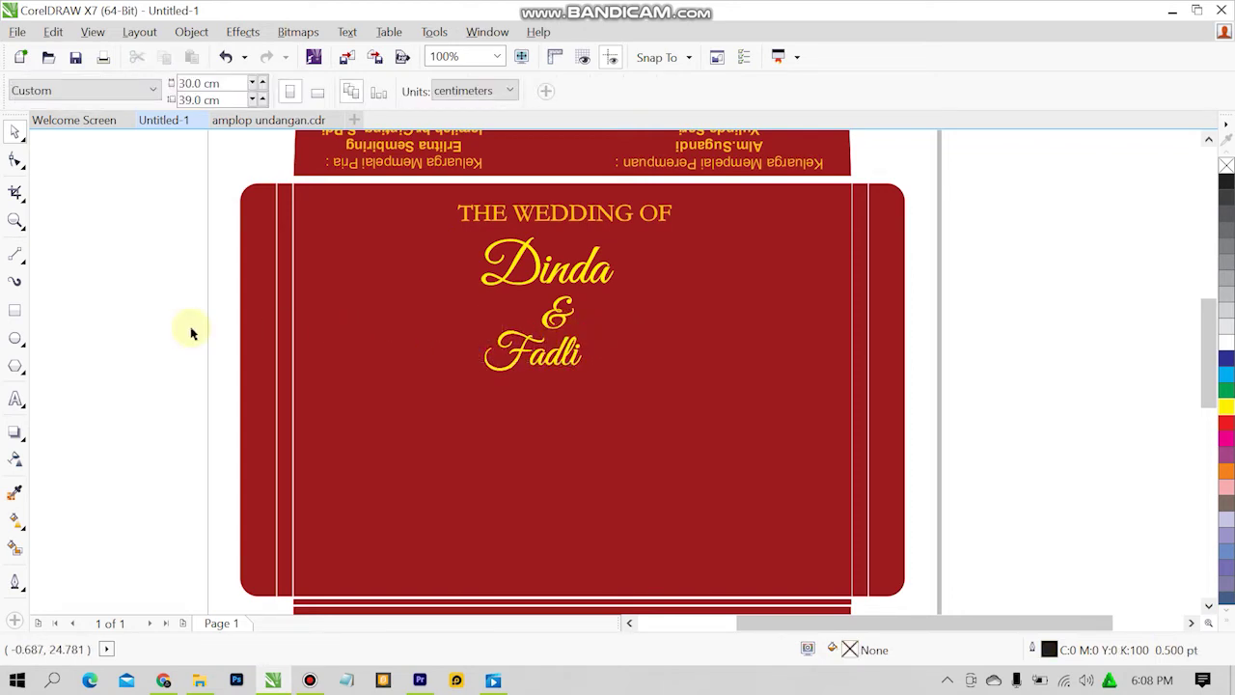
Set Fadli's font size to 66.339 pt to match Dinda.
{"action": "left_click", "coordinate": [537, 276]}
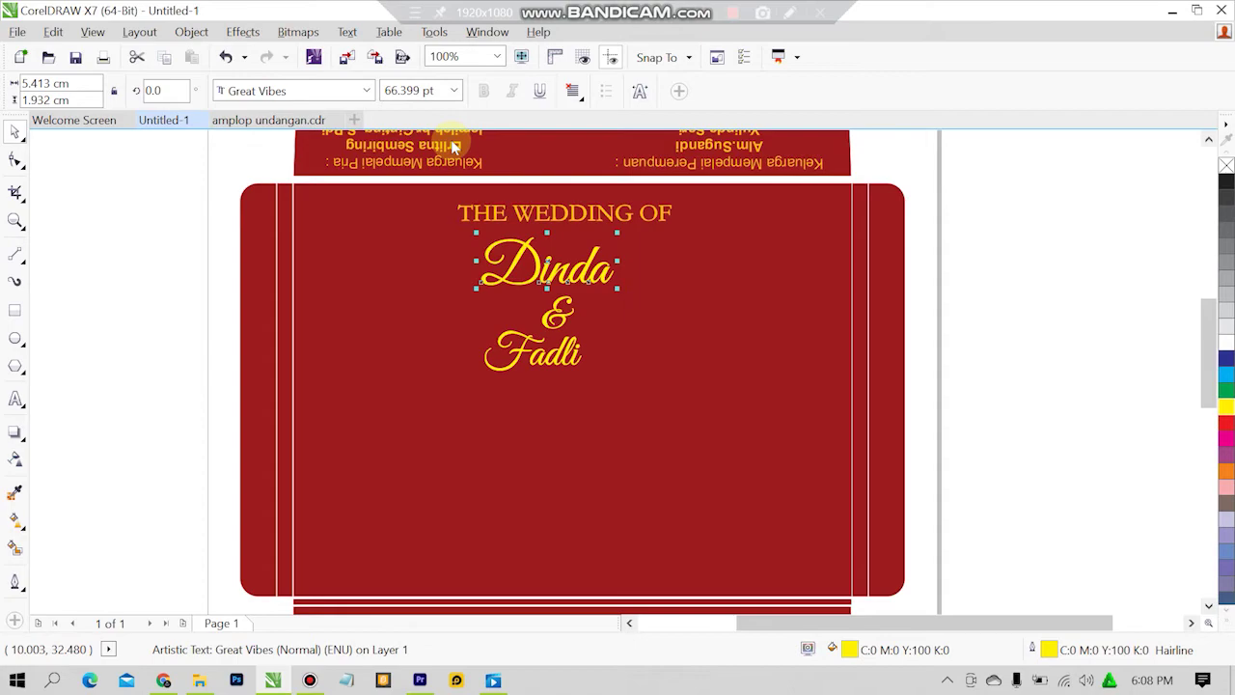
{"action": "key", "text": "shift+F12"}
{"action": "left_click", "coordinate": [742, 535]}
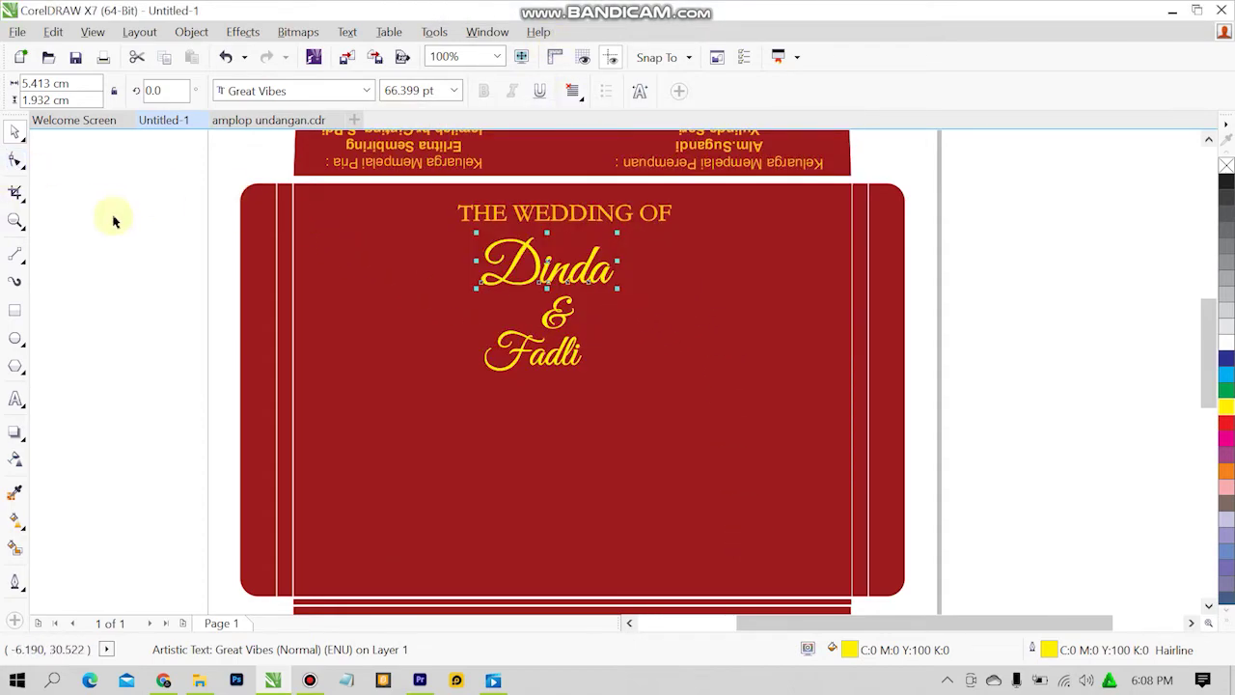
{"action": "left_click", "coordinate": [165, 241]}
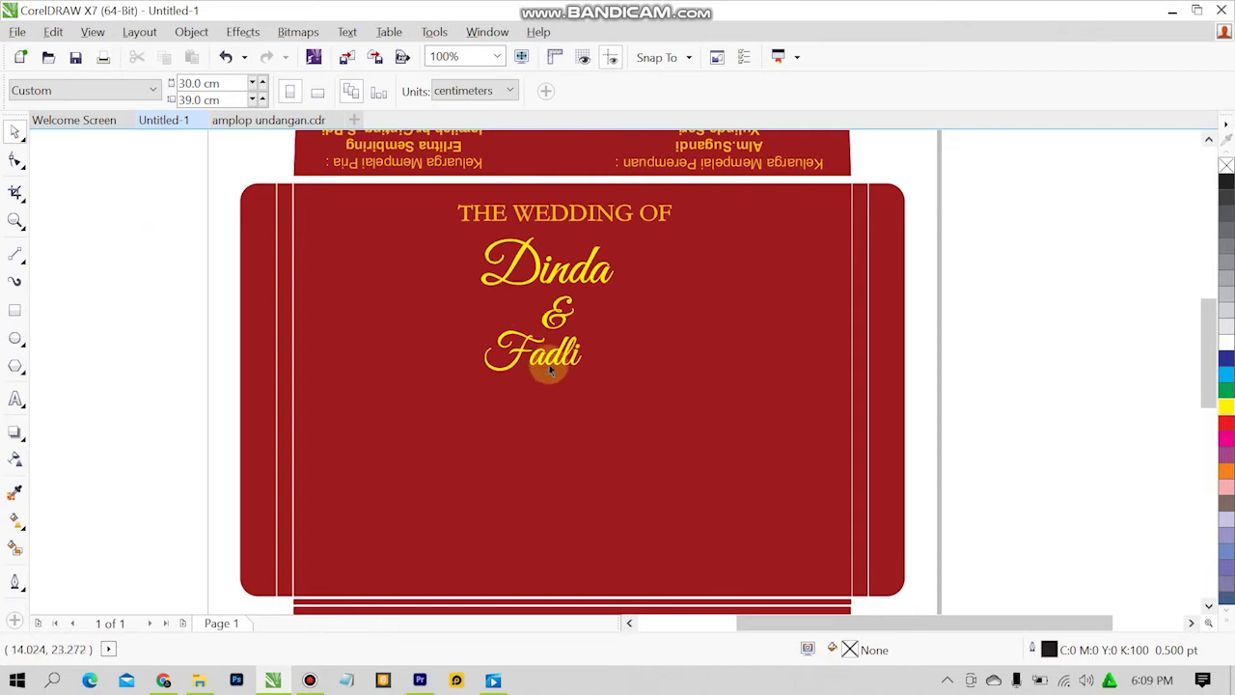
{"action": "left_click", "coordinate": [557, 354]}
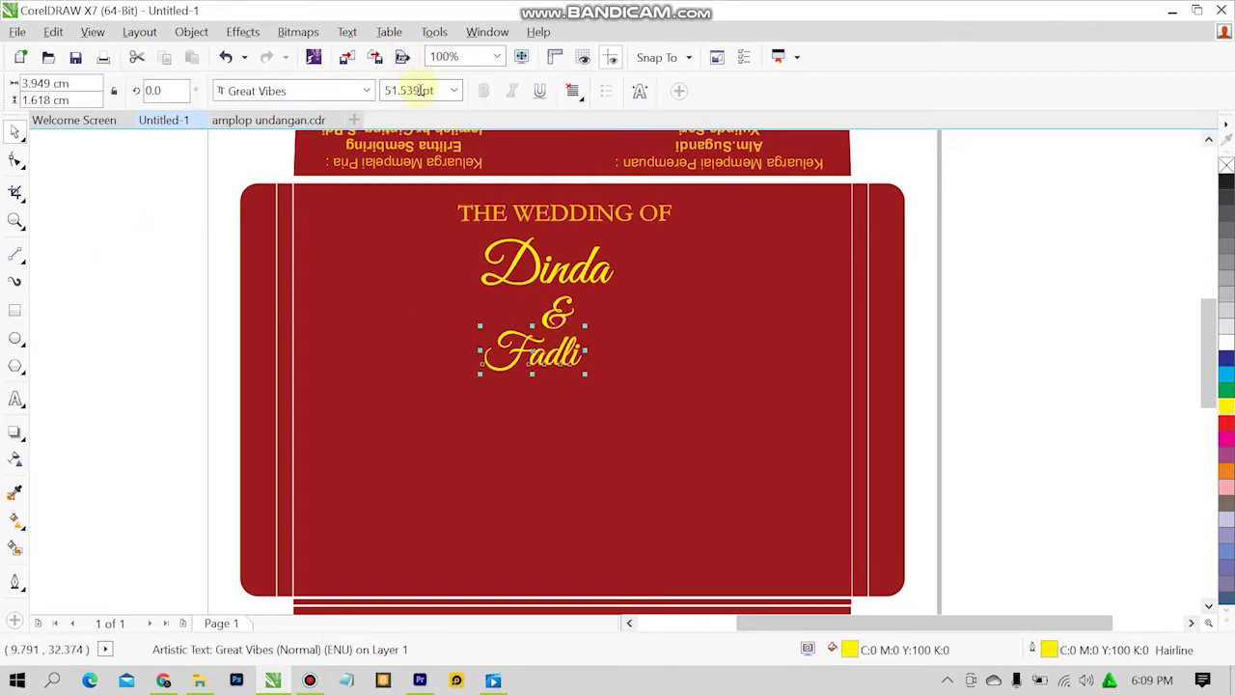
{"action": "left_click_drag", "start_coordinate": [421, 90], "coordinate": [367, 93]}
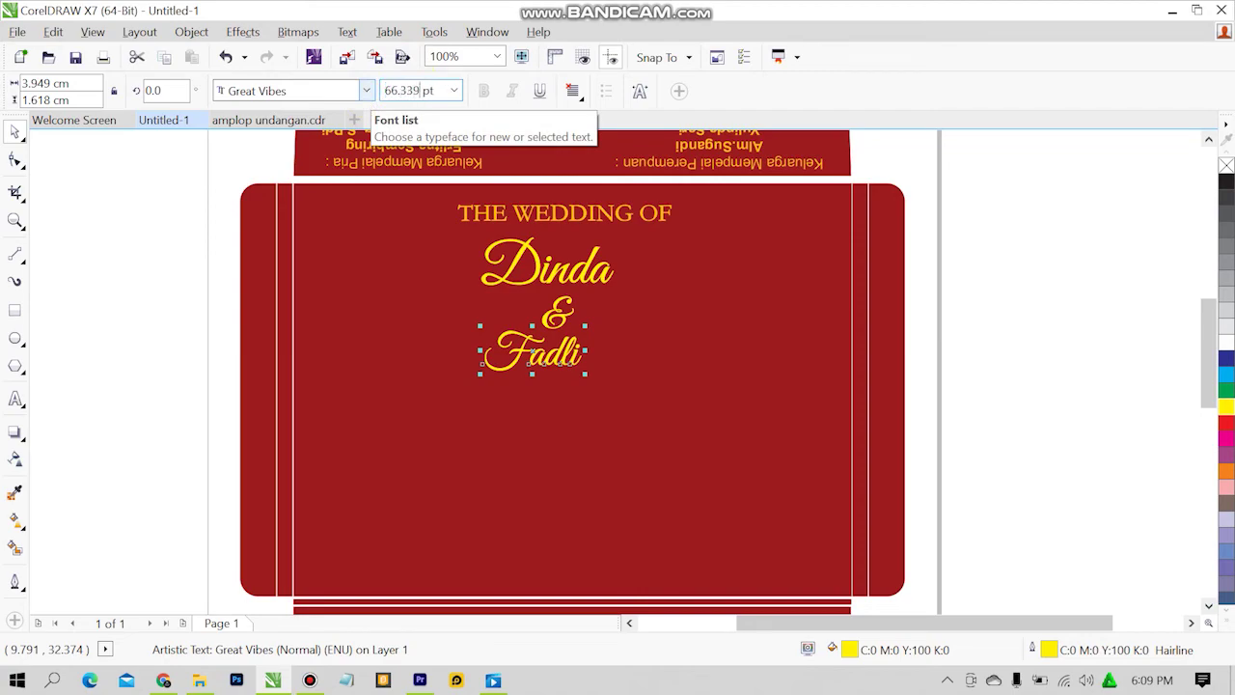
{"action": "type", "text": "66.339"}
{"action": "key", "text": "Return"}
{"action": "key", "text": "Escape"}
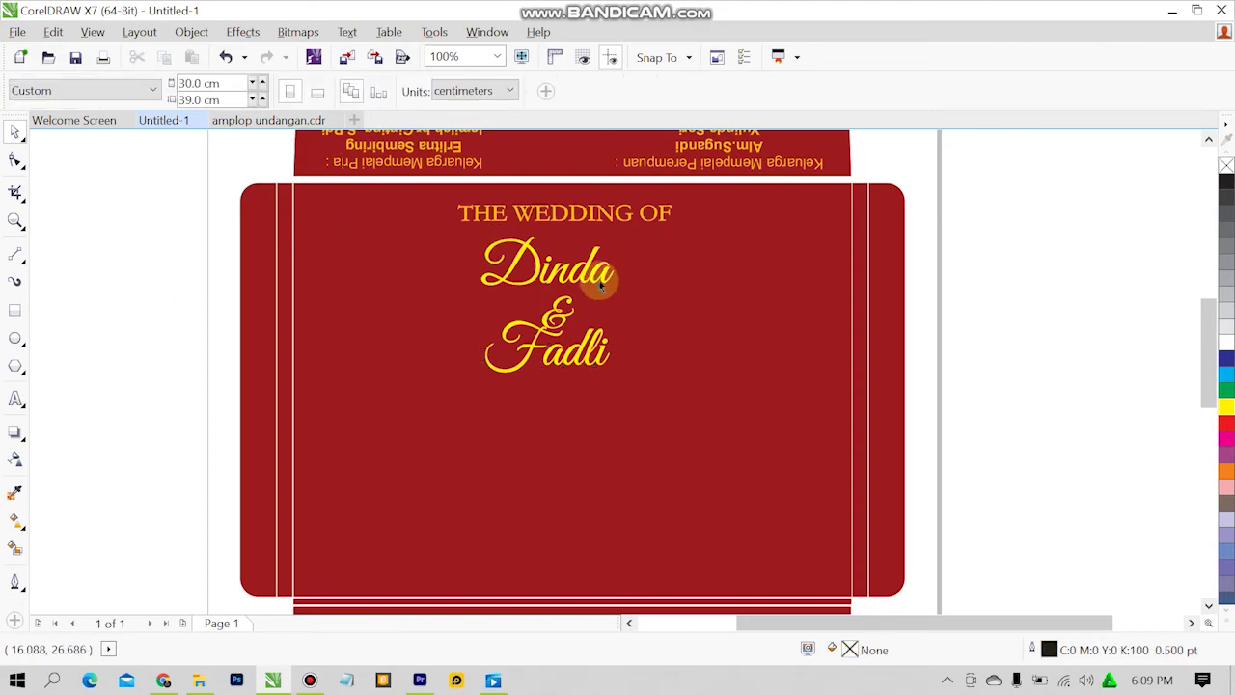
Compare the Dinda, & and Fadli names with the amplop undangan reference design.
{"action": "left_click", "coordinate": [600, 279]}
{"action": "left_click", "coordinate": [443, 269]}
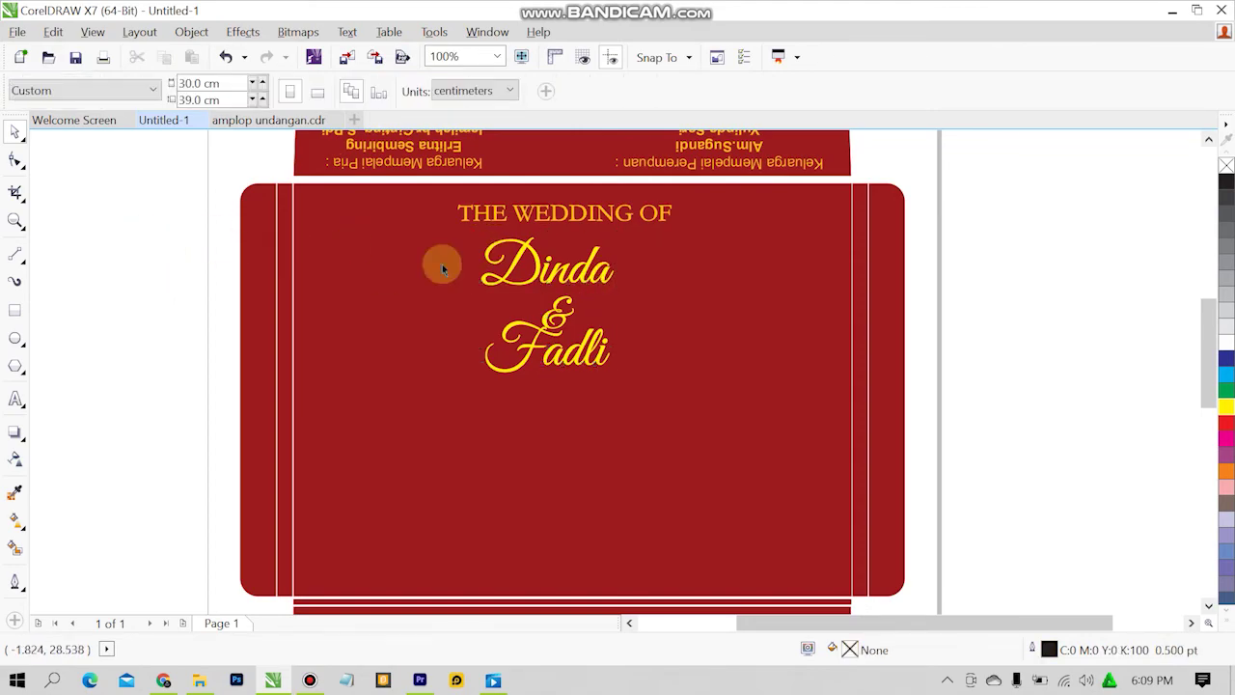
{"action": "left_click", "coordinate": [537, 359]}
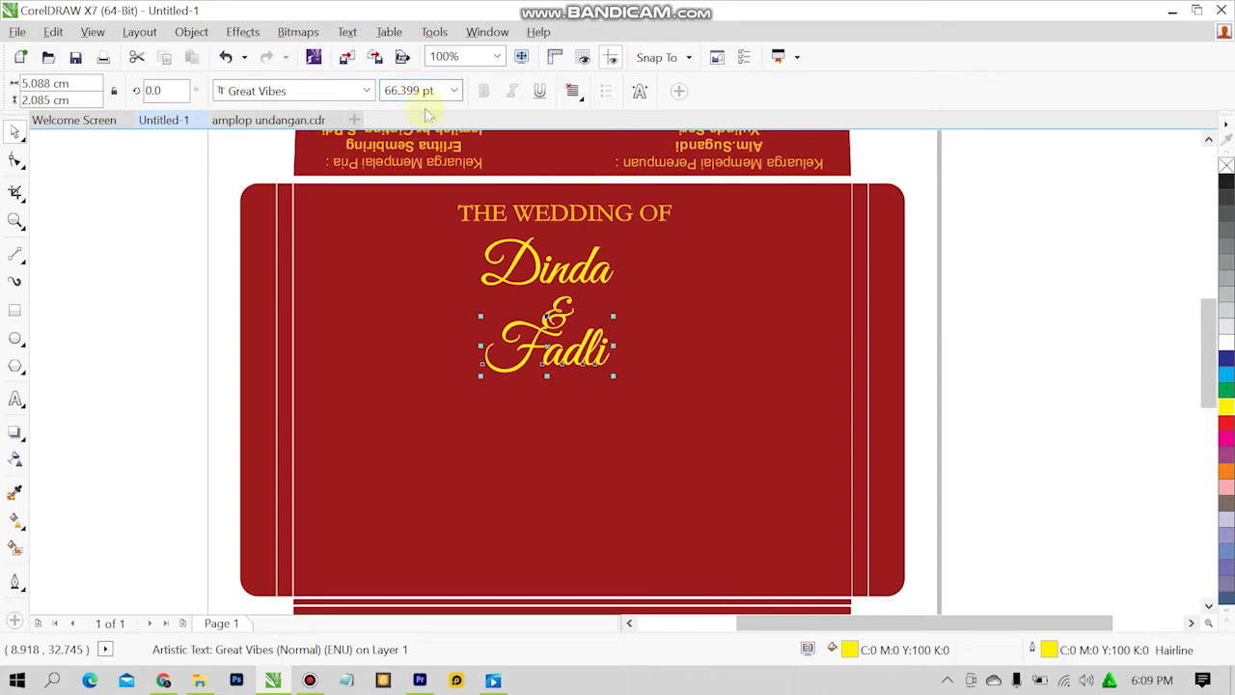
{"action": "key", "text": "Escape"}
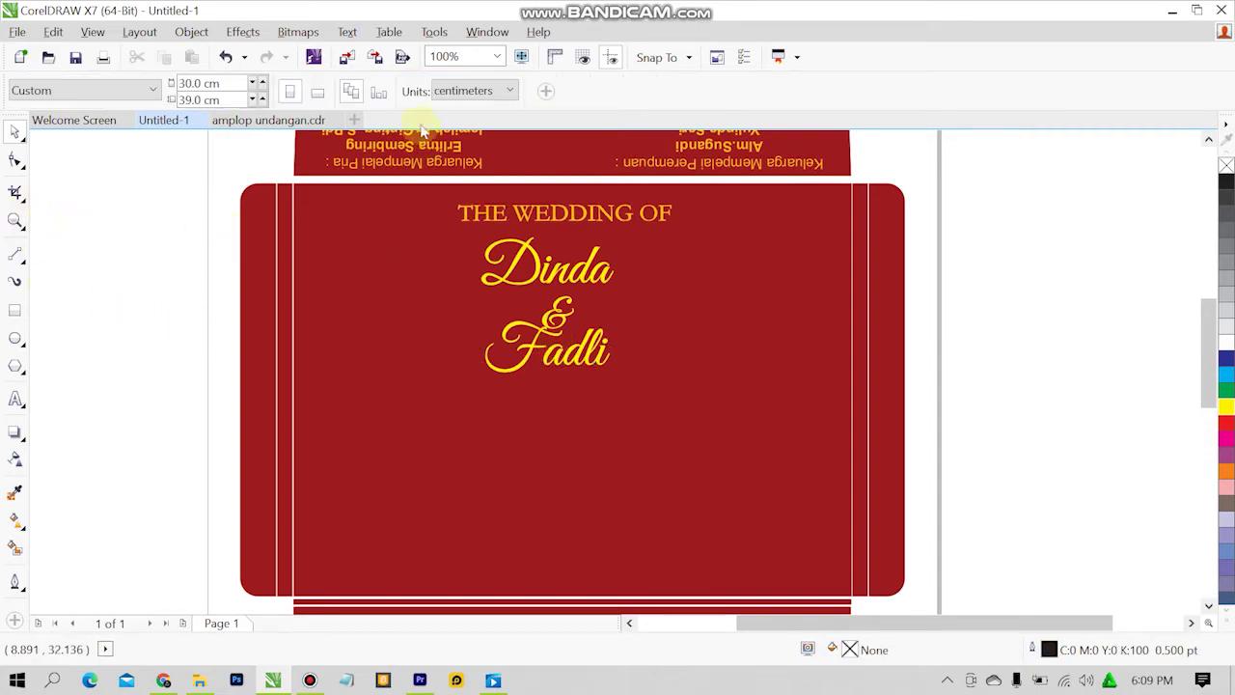
{"action": "left_click", "coordinate": [318, 120]}
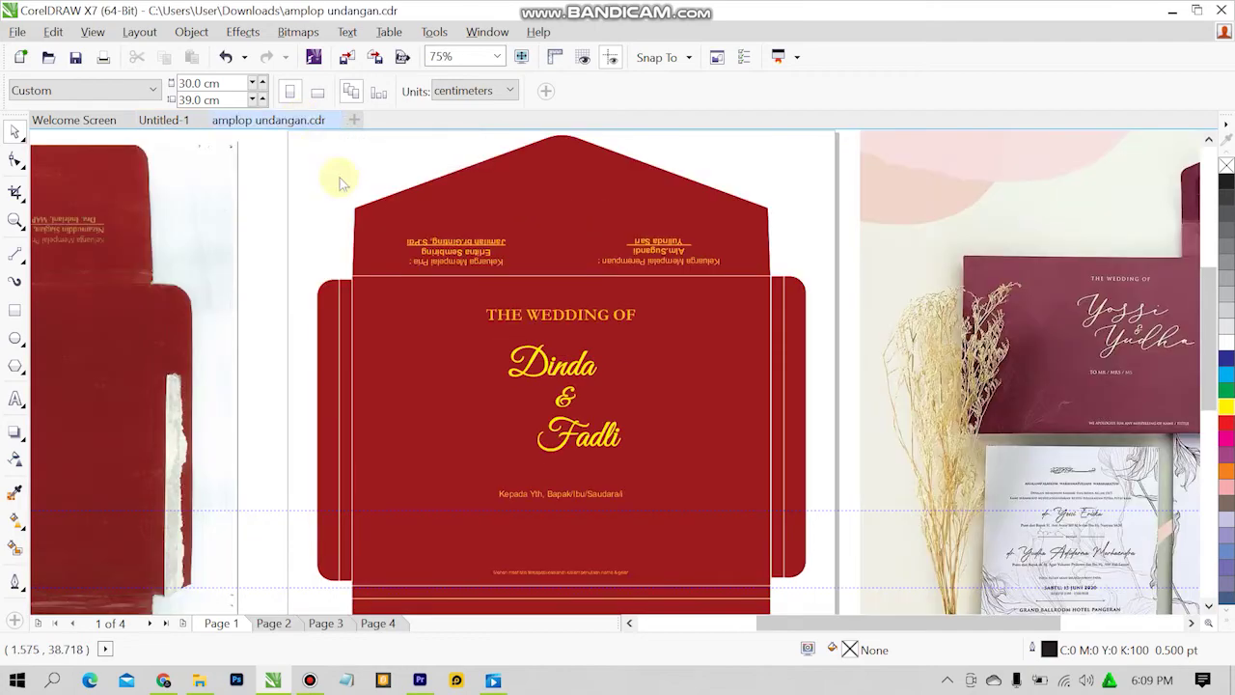
{"action": "left_click", "coordinate": [163, 119]}
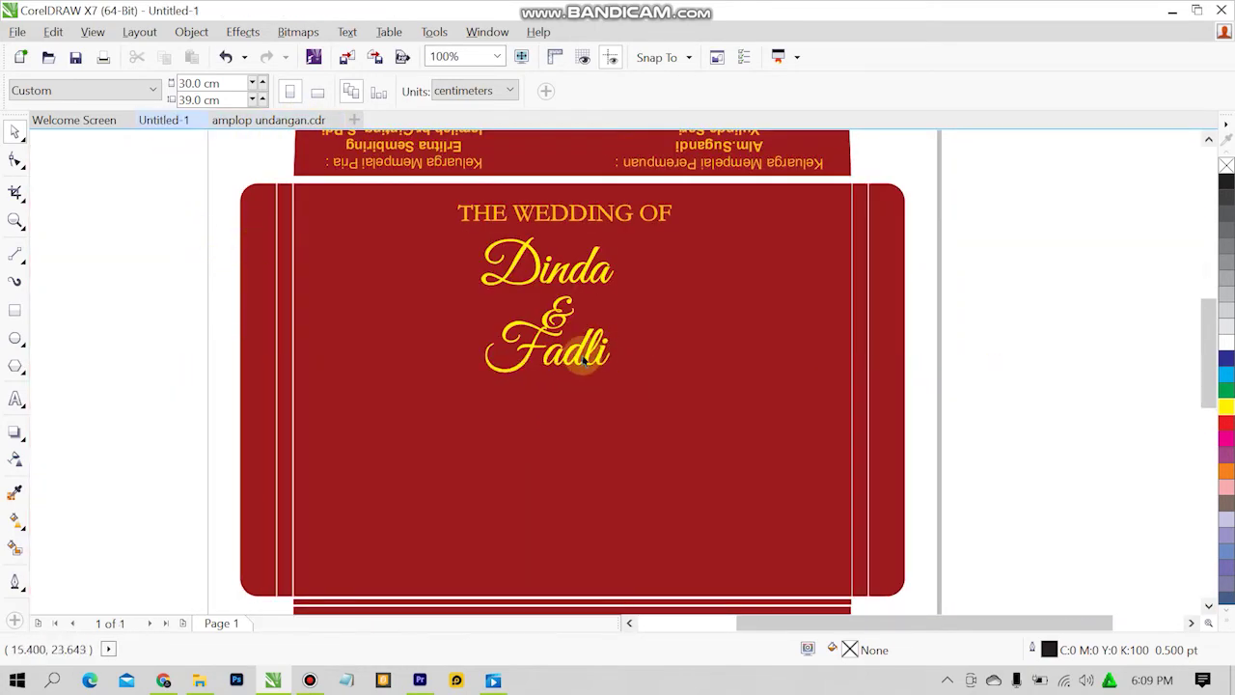
Move Fadli right and slightly down beneath the ampersand.
{"action": "left_click_drag", "start_coordinate": [584, 359], "coordinate": [638, 372]}
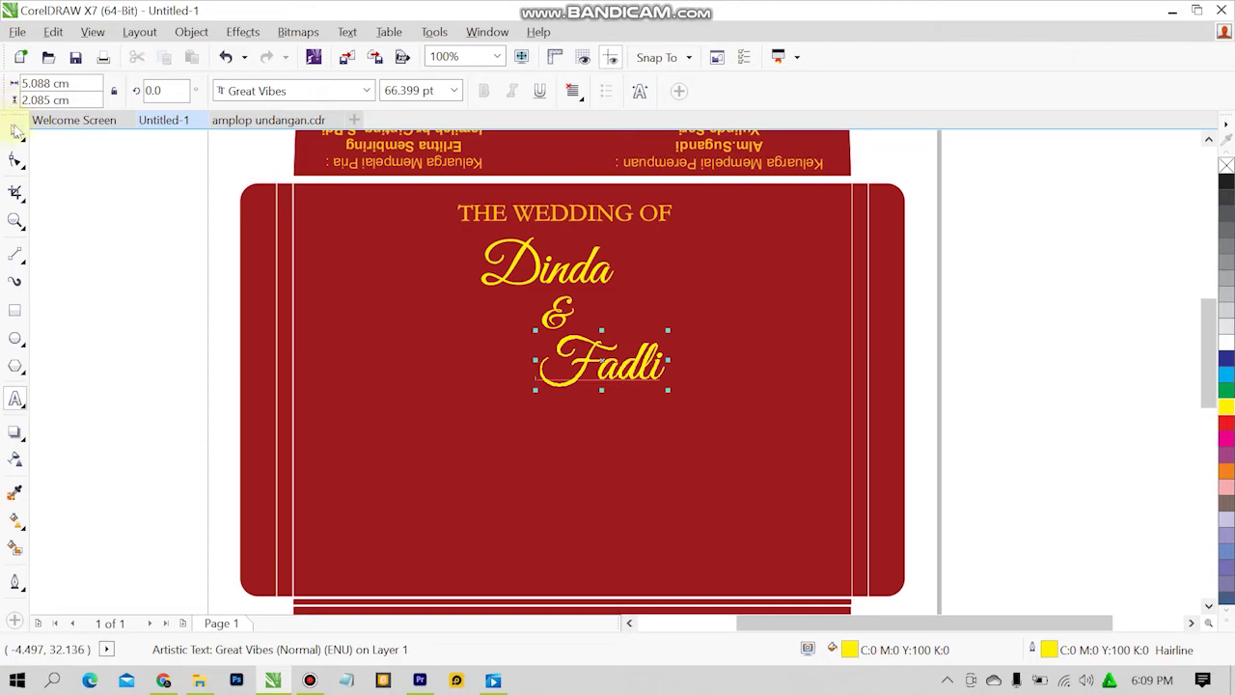
{"action": "left_click", "coordinate": [133, 203]}
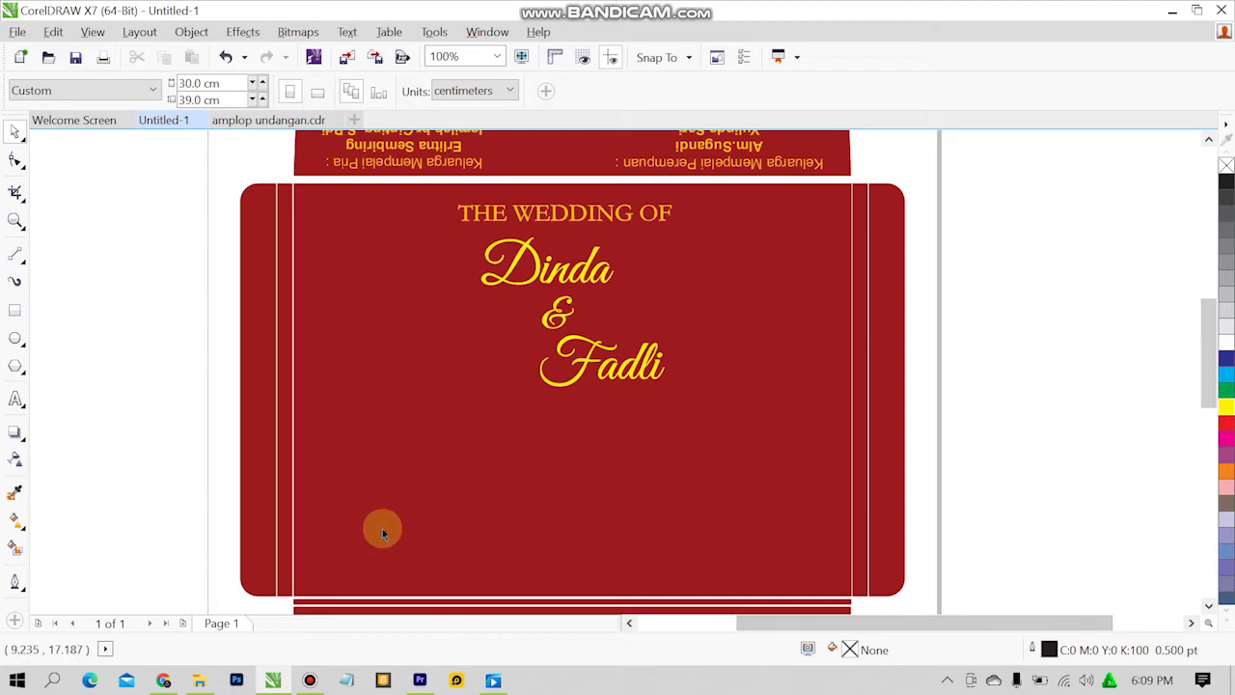
{"action": "left_click", "coordinate": [1207, 605]}
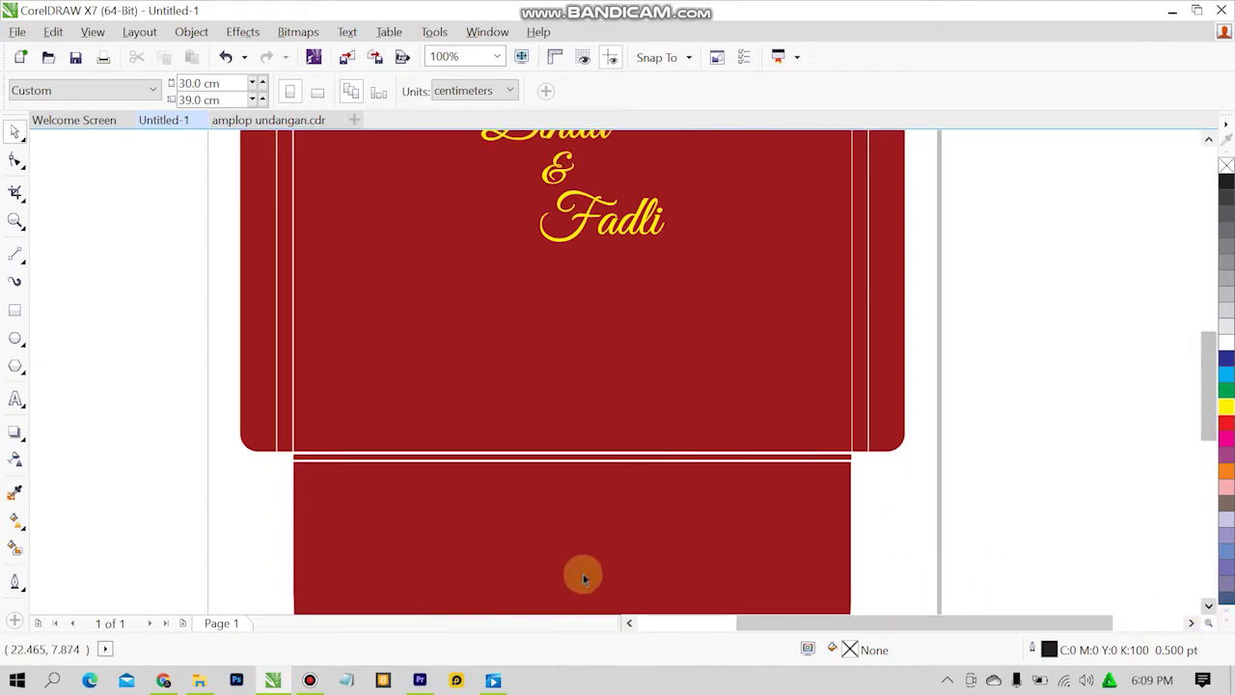
{"action": "left_click", "coordinate": [1207, 140]}
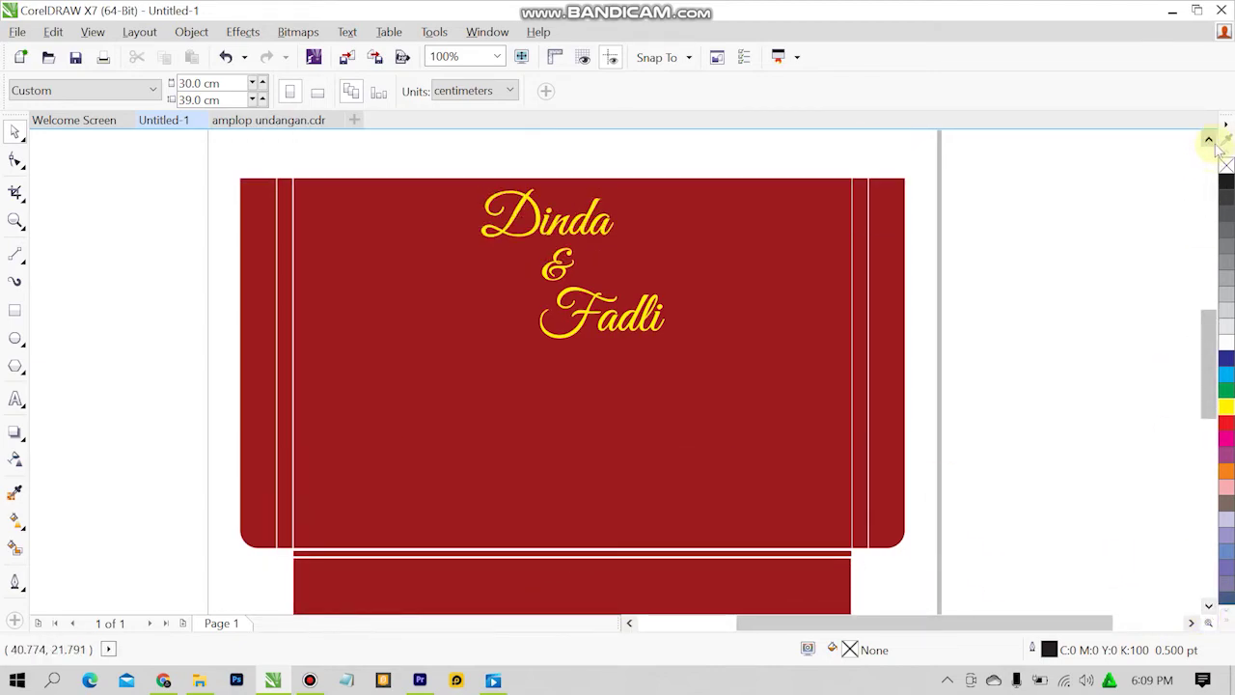
{"action": "left_click", "coordinate": [1207, 140]}
{"action": "key", "text": "shift+F12"}
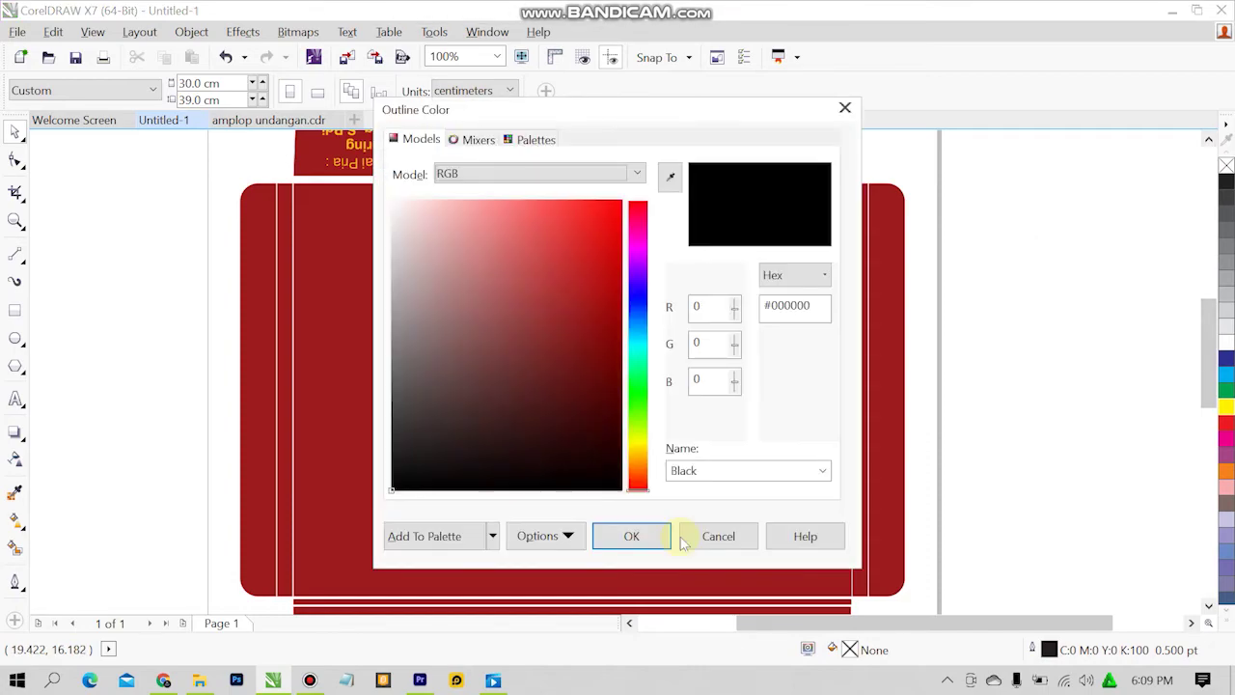
{"action": "left_click", "coordinate": [691, 538]}
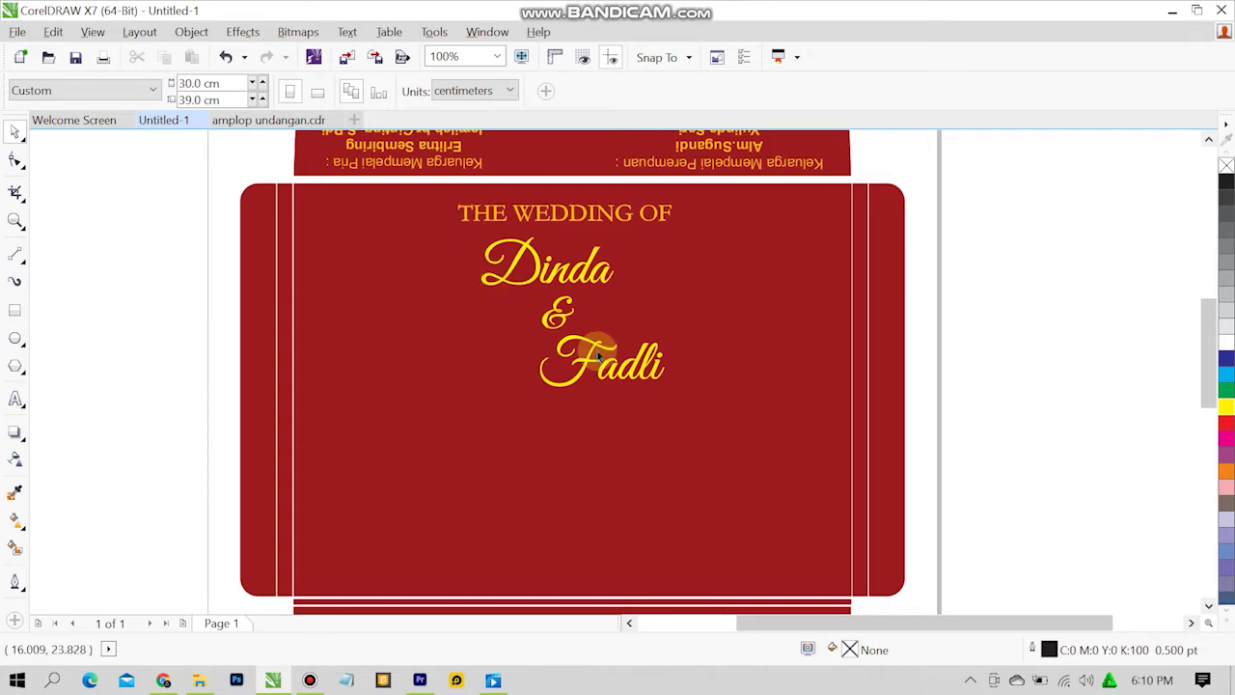
{"action": "left_click", "coordinate": [249, 122]}
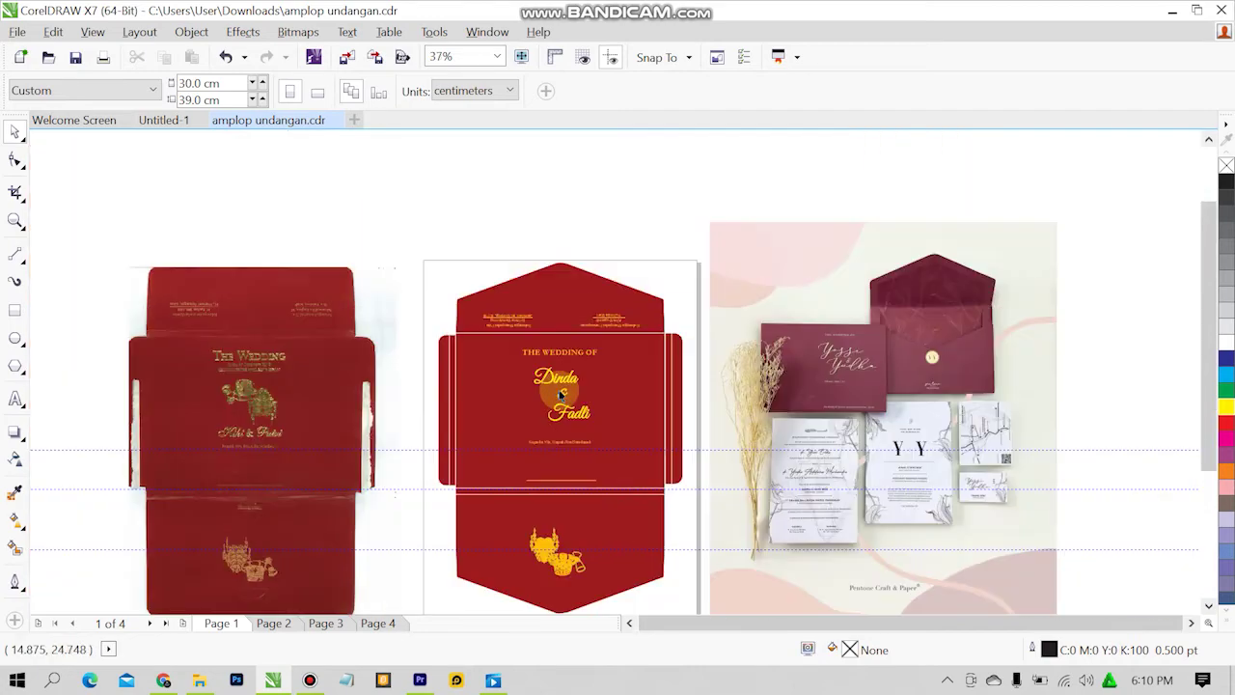
{"action": "scroll", "coordinate": [560, 391], "scroll_direction": "down", "scroll_amount": 2}
{"action": "scroll", "coordinate": [562, 434], "scroll_direction": "up", "scroll_amount": 2}
{"action": "scroll", "coordinate": [563, 436], "scroll_direction": "up", "scroll_amount": 2}
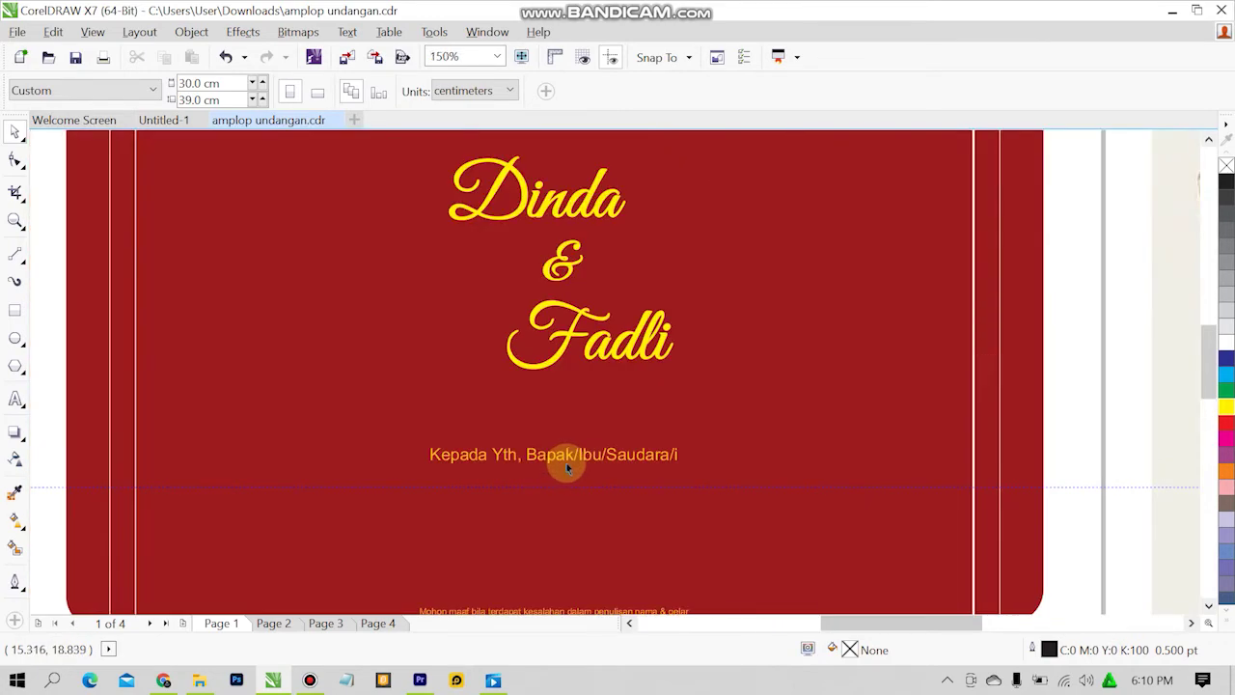
{"action": "left_click", "coordinate": [567, 459]}
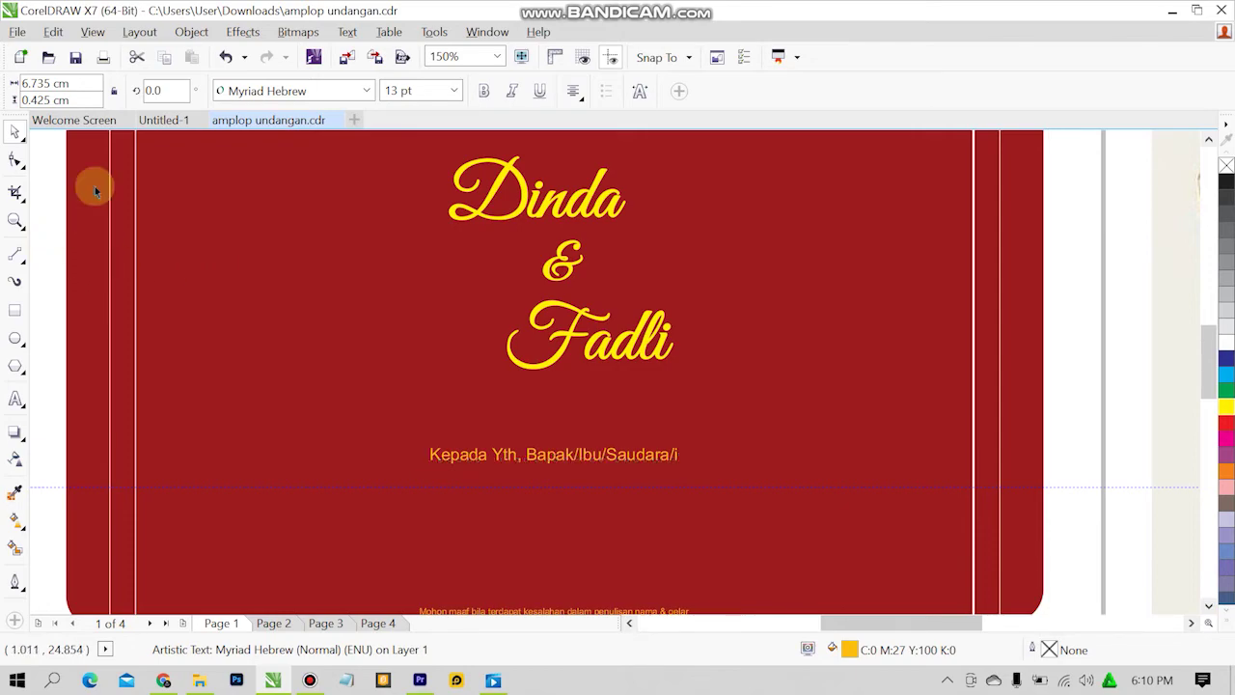
{"action": "left_click", "coordinate": [162, 120]}
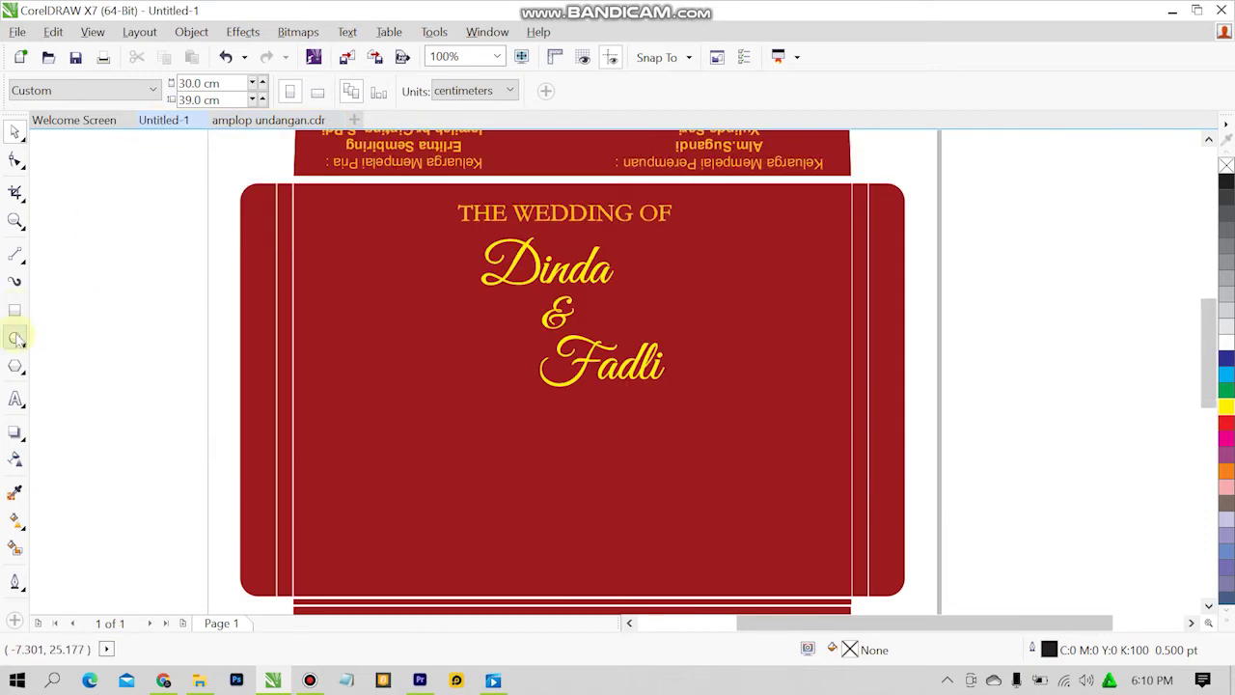
Type 'Kepada Yth , Bapak/Ibu/Saudara/i' near the envelope's bottom left, checking the reference.
{"action": "left_click", "coordinate": [15, 397]}
{"action": "left_click", "coordinate": [333, 558]}
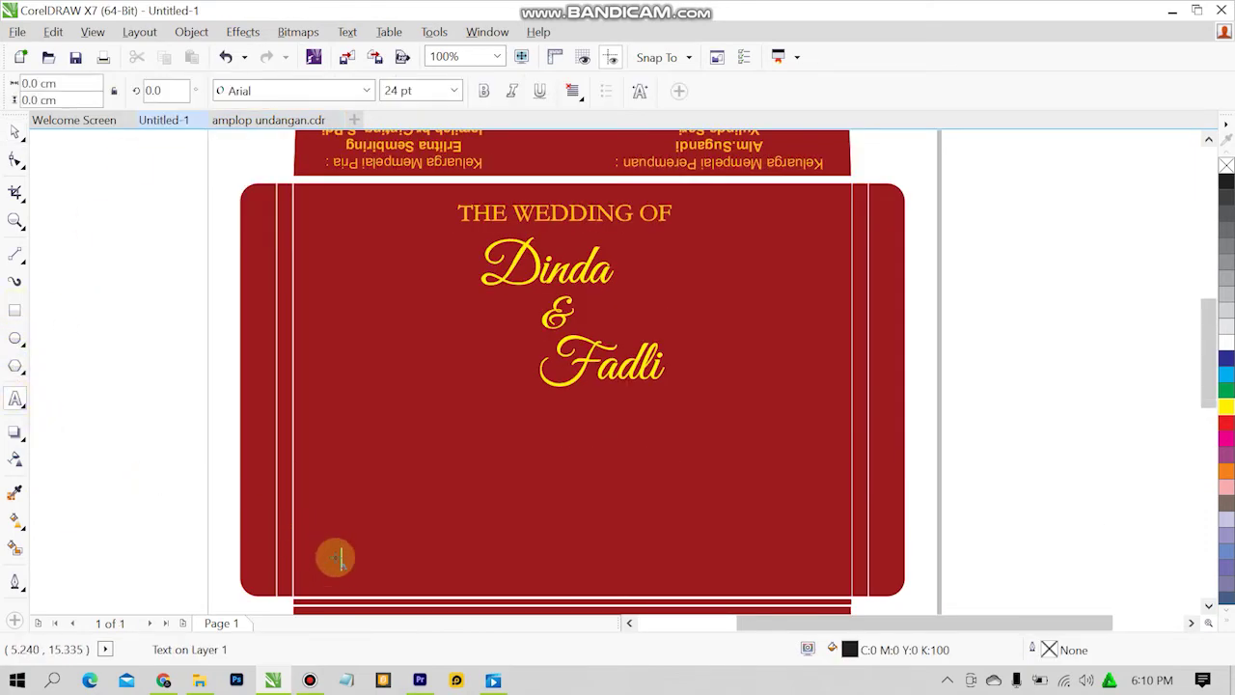
{"action": "type", "text": "Kepada Yth Bapak/Ibu/Saudar"}
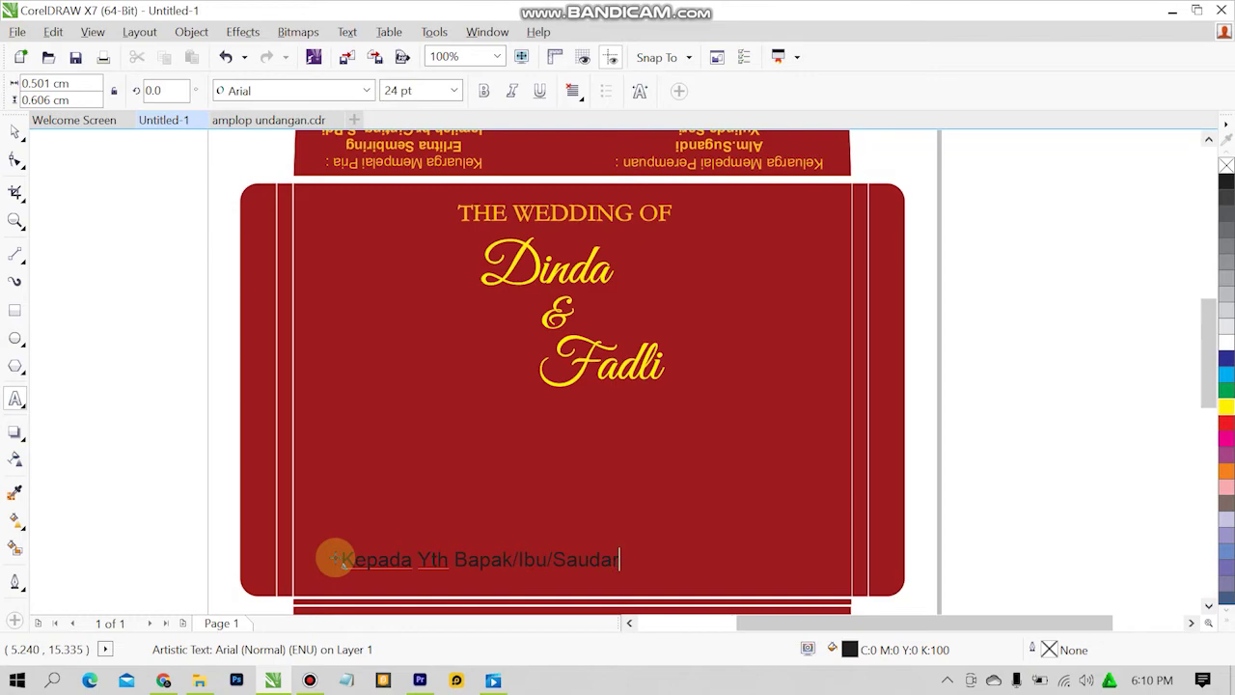
{"action": "type", "text": "a"}
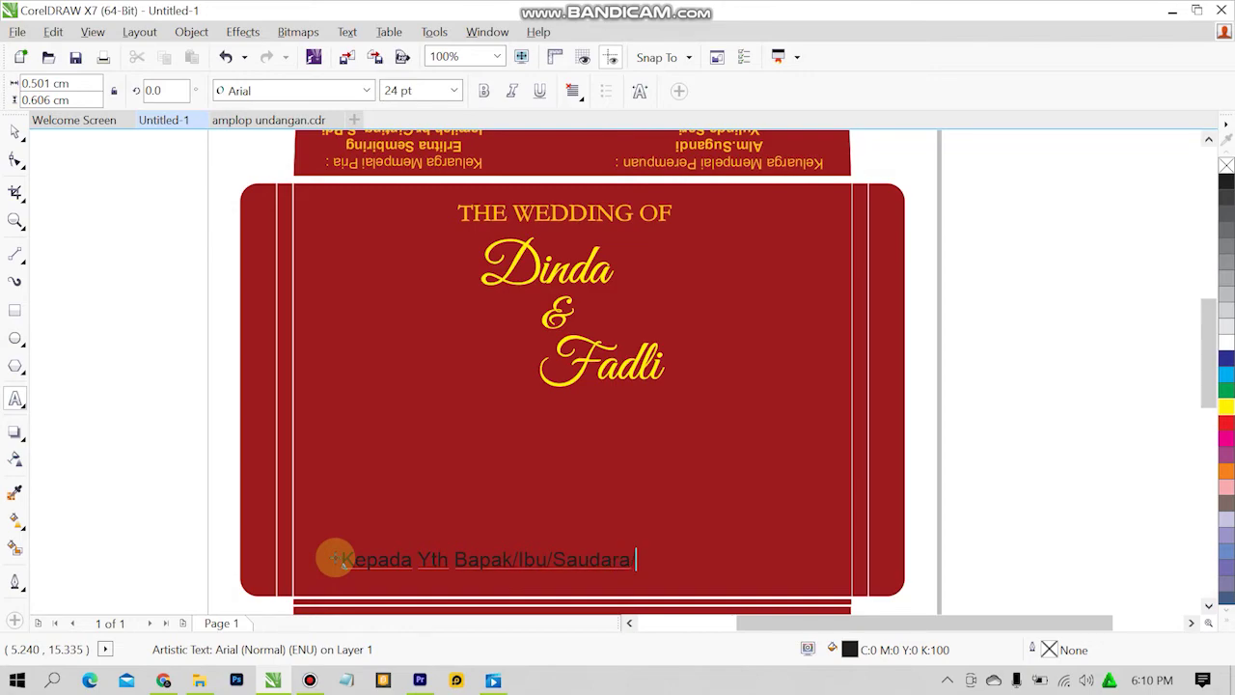
{"action": "type", "text": "?i"}
{"action": "key", "text": "Escape"}
{"action": "left_click", "coordinate": [268, 120]}
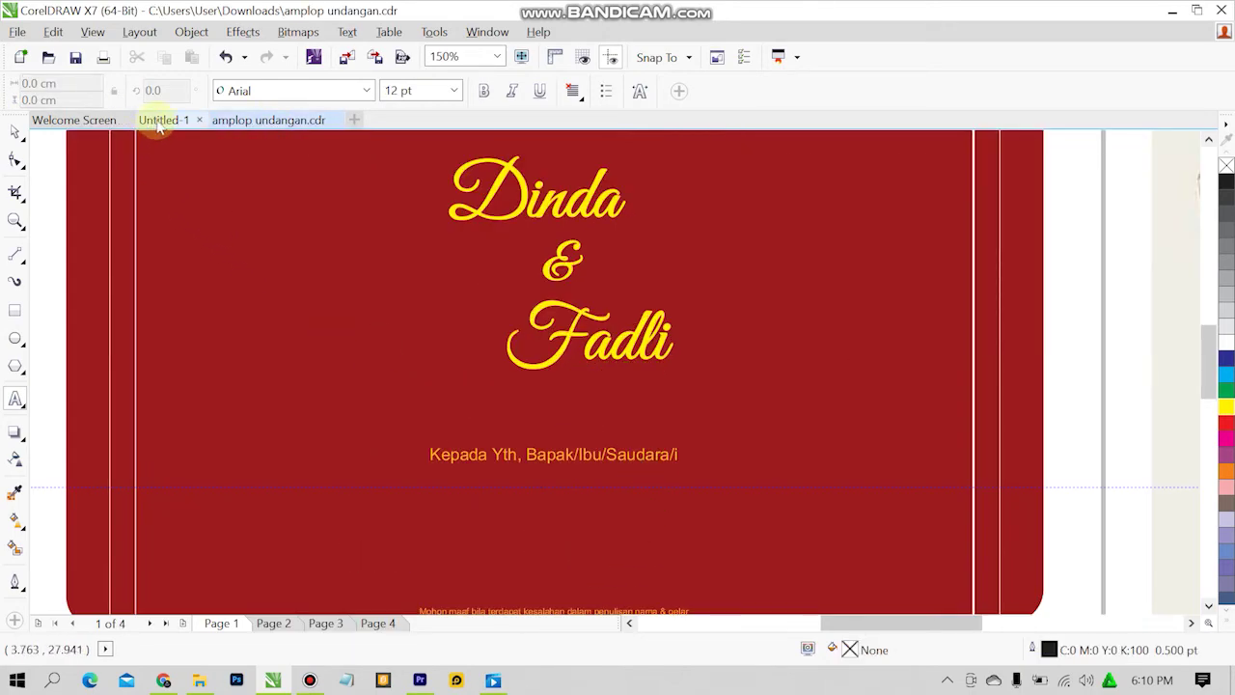
{"action": "left_click", "coordinate": [159, 122]}
Fix the comma after Yth and set the whole line in Myriad Hebrew.
{"action": "left_click", "coordinate": [454, 561]}
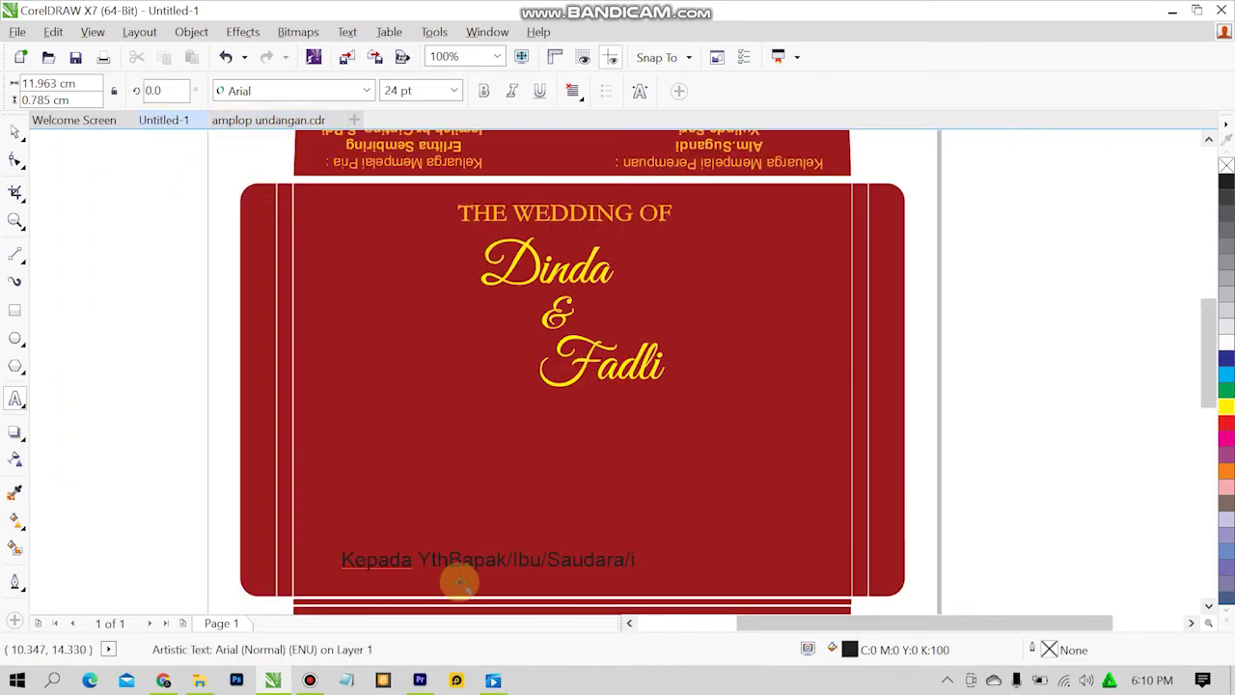
{"action": "key", "text": "BackSpace"}
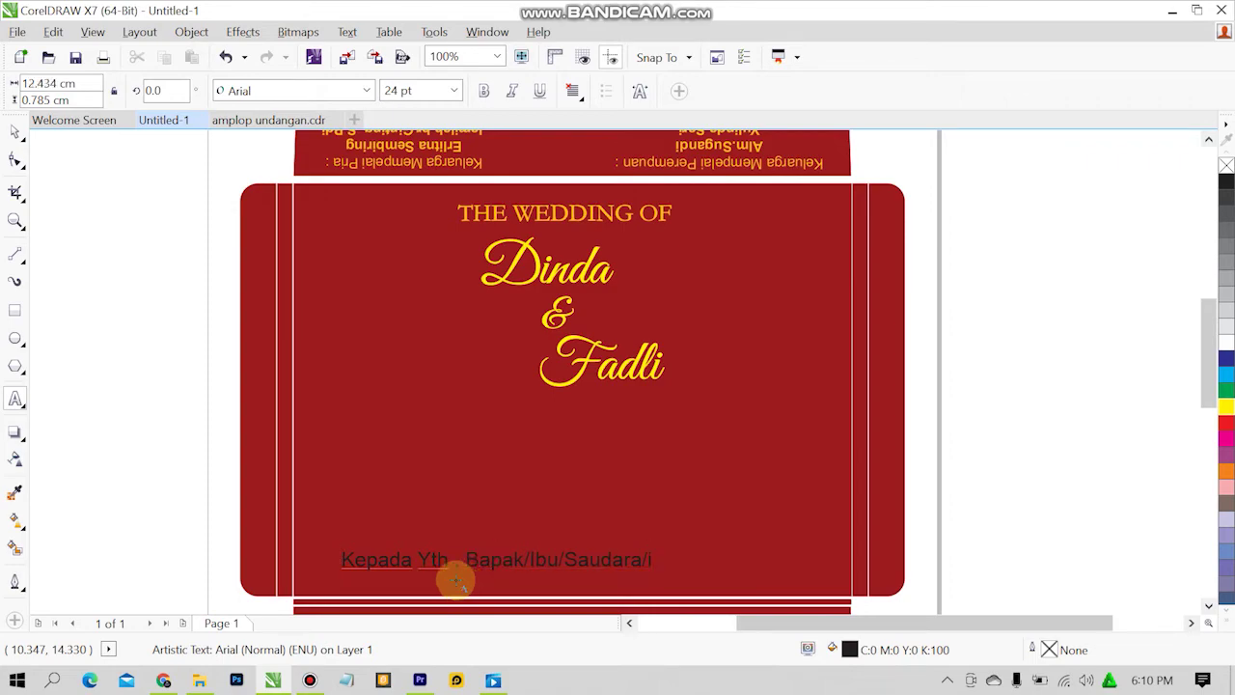
{"action": "type", "text": ","}
{"action": "key", "text": "ctrl+a"}
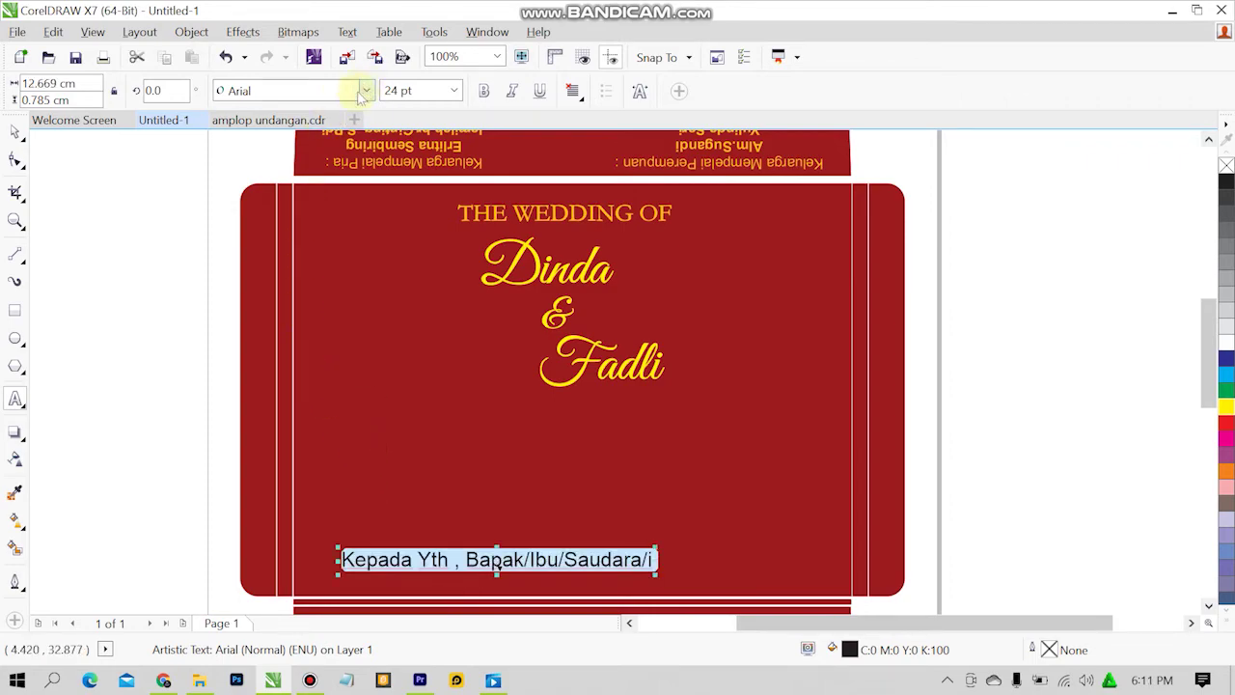
{"action": "left_click", "coordinate": [365, 90]}
{"action": "left_click", "coordinate": [290, 121]}
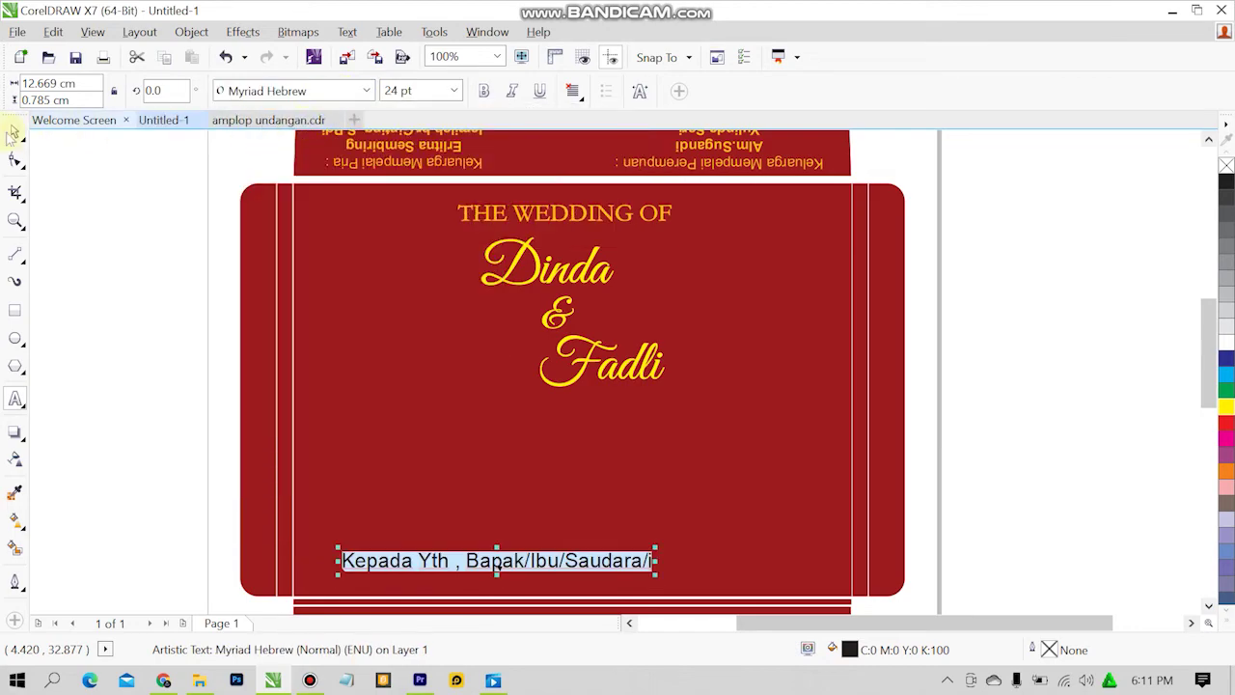
{"action": "left_click", "coordinate": [14, 130]}
Fill the Kepada Yth line with the title's yellow, sampled by eyedropper.
{"action": "left_click", "coordinate": [437, 556]}
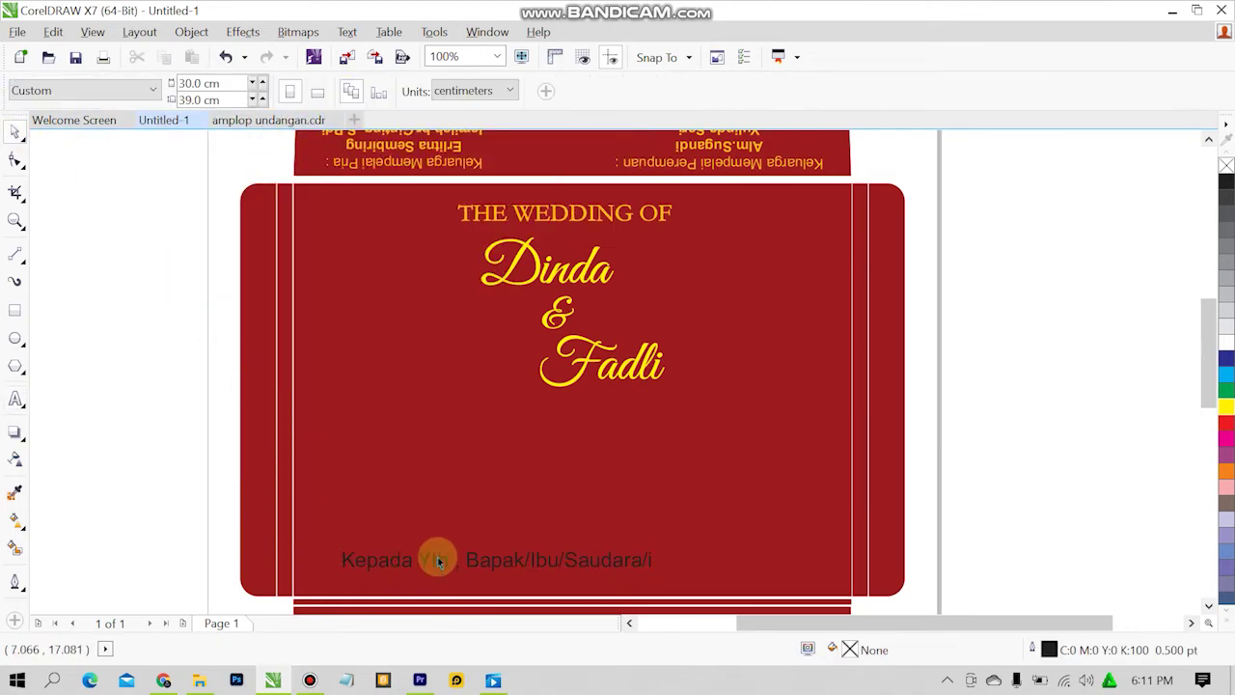
{"action": "left_click_drag", "start_coordinate": [505, 563], "coordinate": [490, 551]}
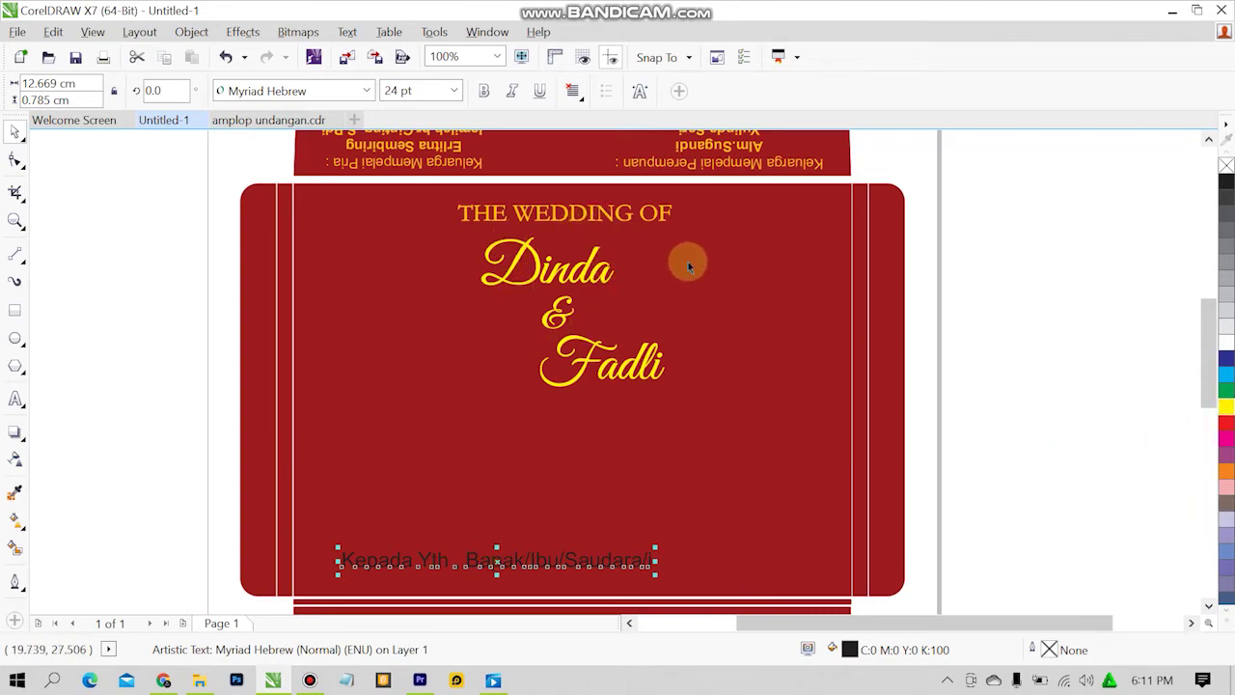
{"action": "double_click", "coordinate": [851, 649]}
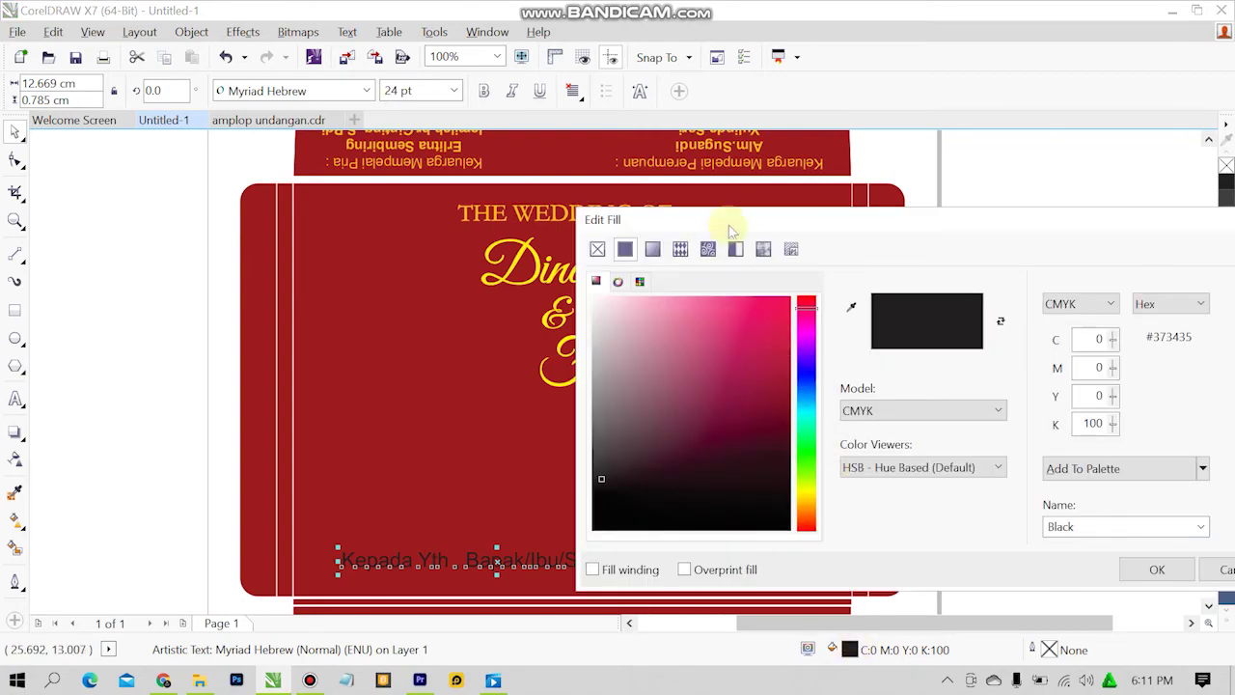
{"action": "left_click", "coordinate": [852, 307]}
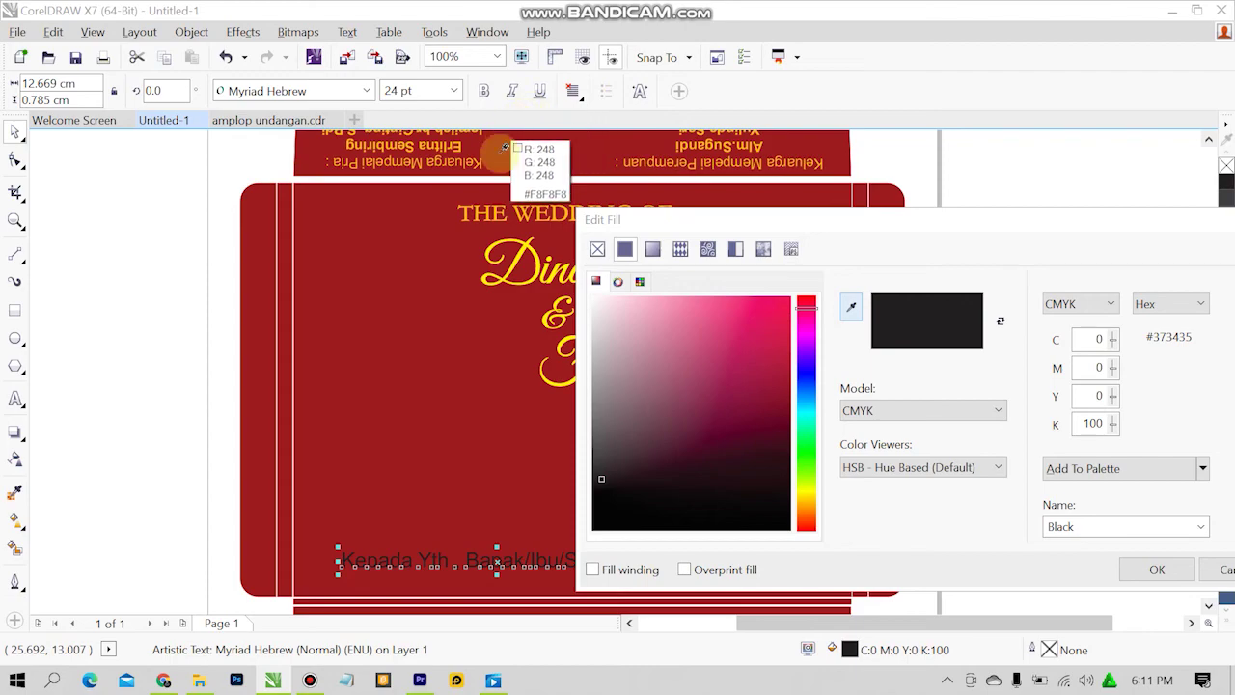
{"action": "left_click", "coordinate": [522, 203]}
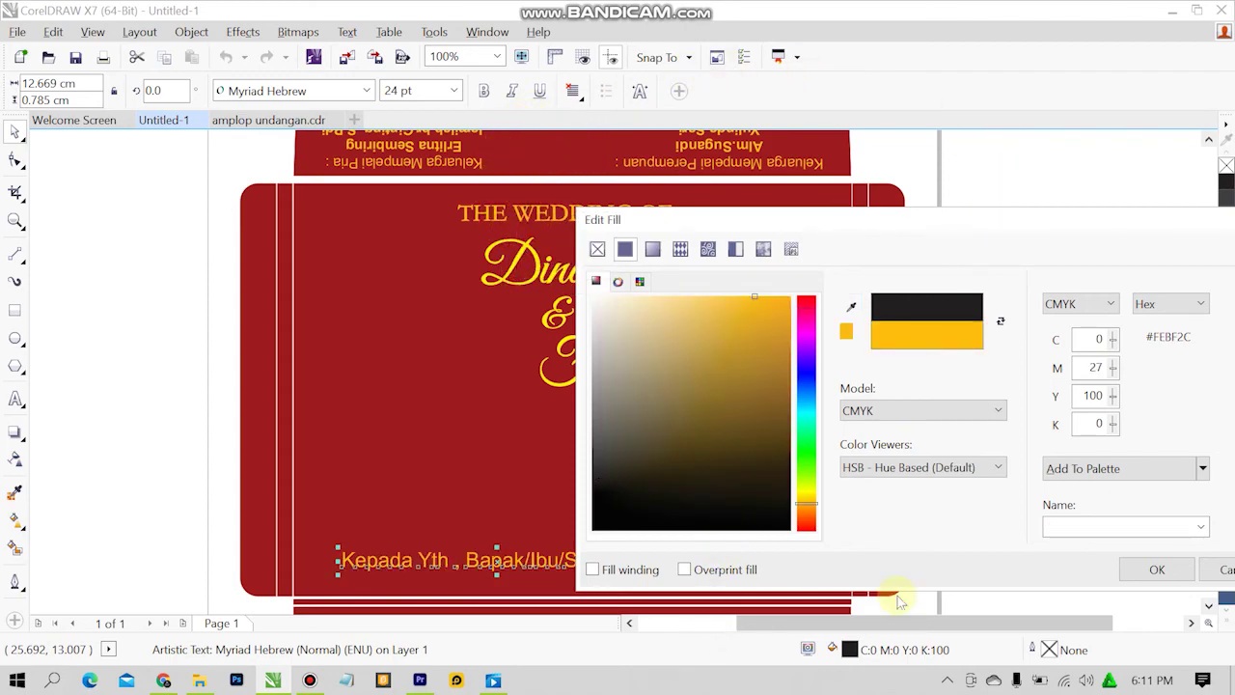
{"action": "left_click", "coordinate": [1131, 568]}
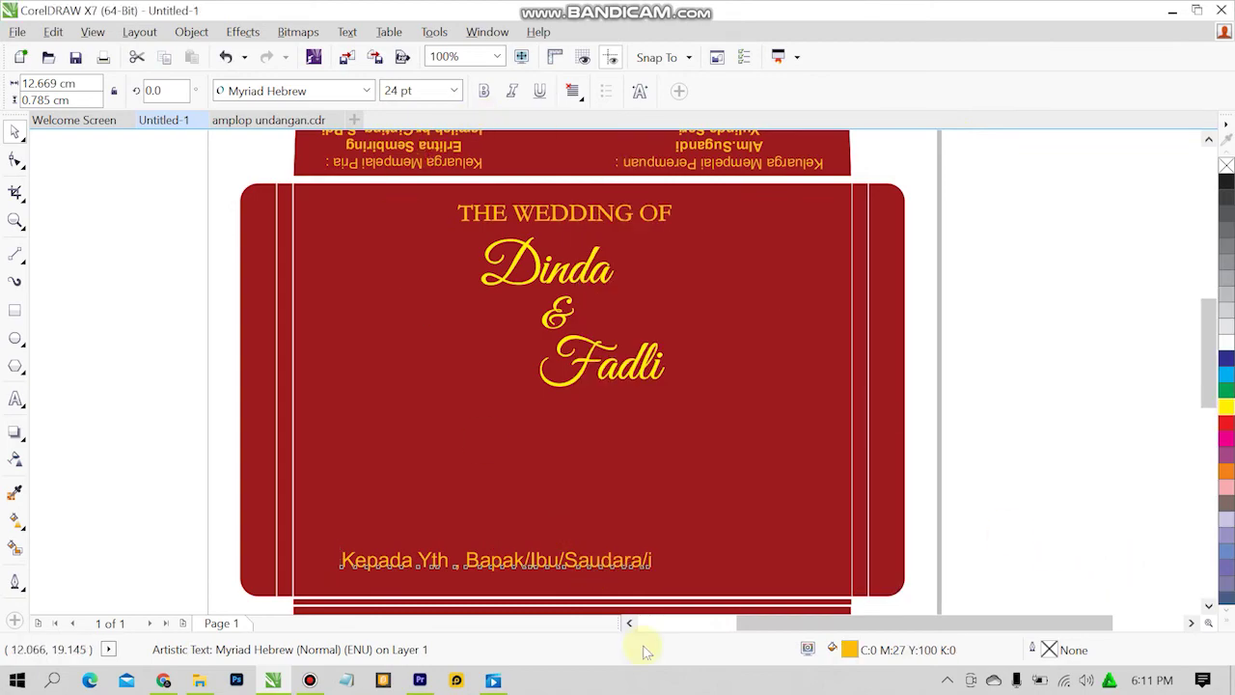
Set the address line to 13 pt and move it to the panel's lower centre.
{"action": "left_click", "coordinate": [453, 90]}
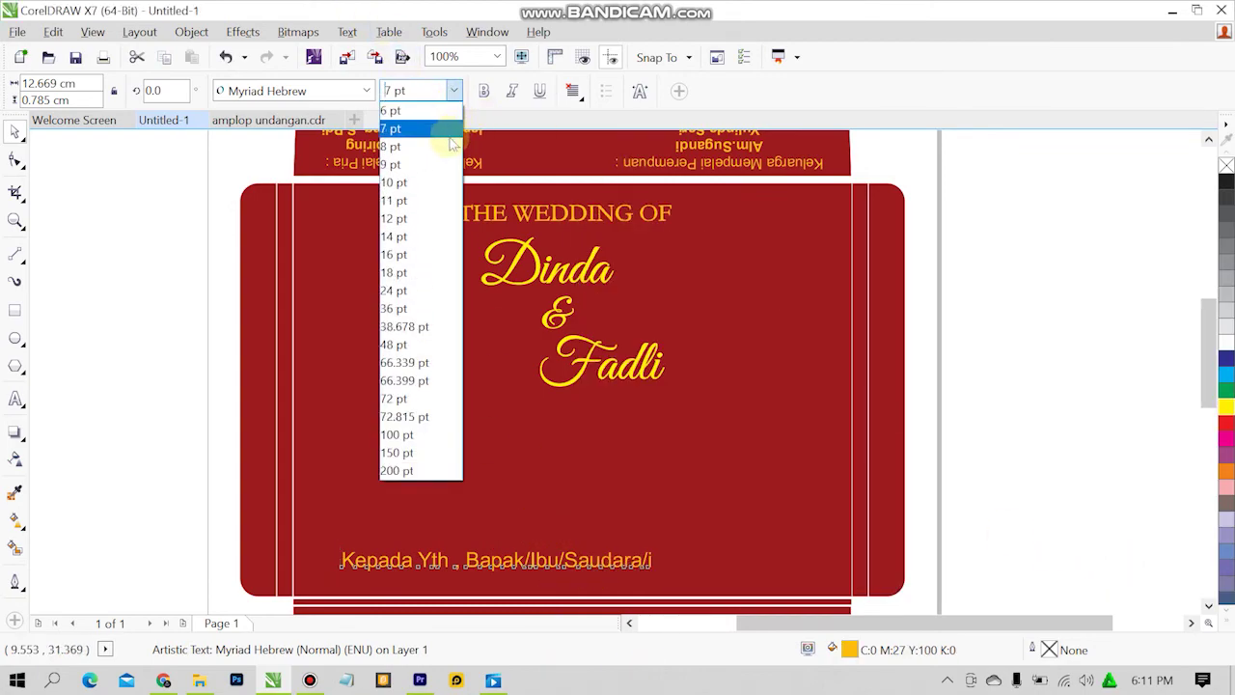
{"action": "left_click", "coordinate": [435, 219]}
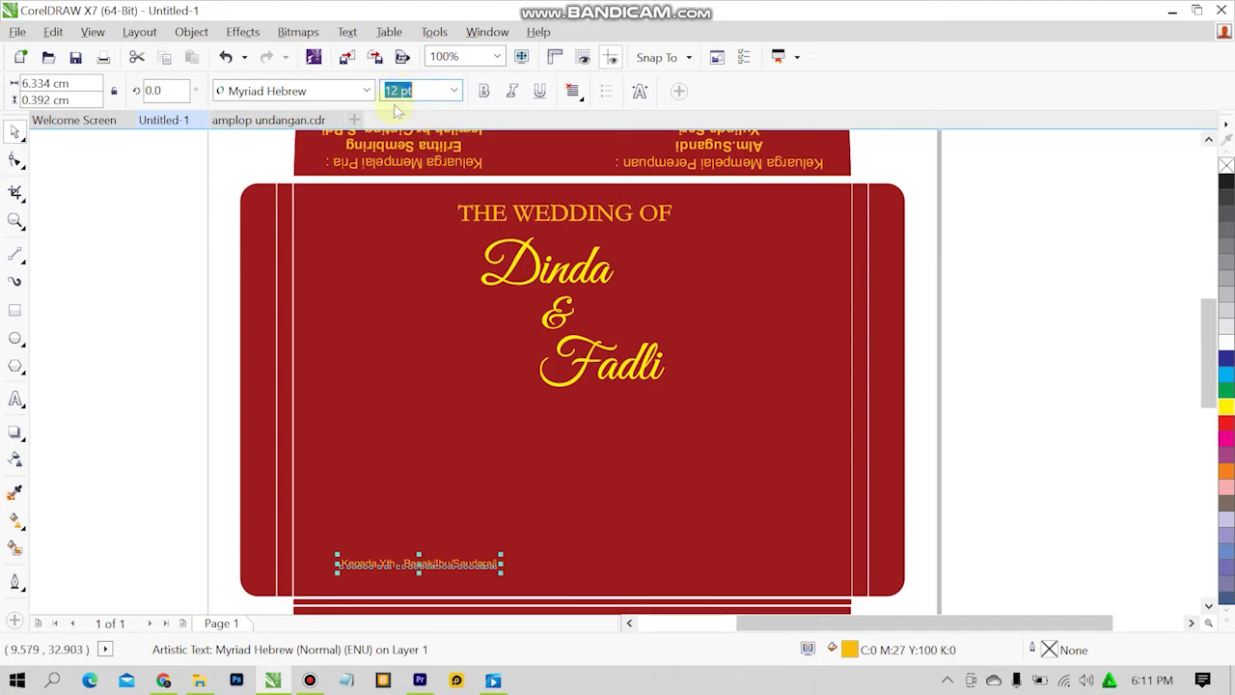
{"action": "type", "text": "13"}
{"action": "key", "text": "Return"}
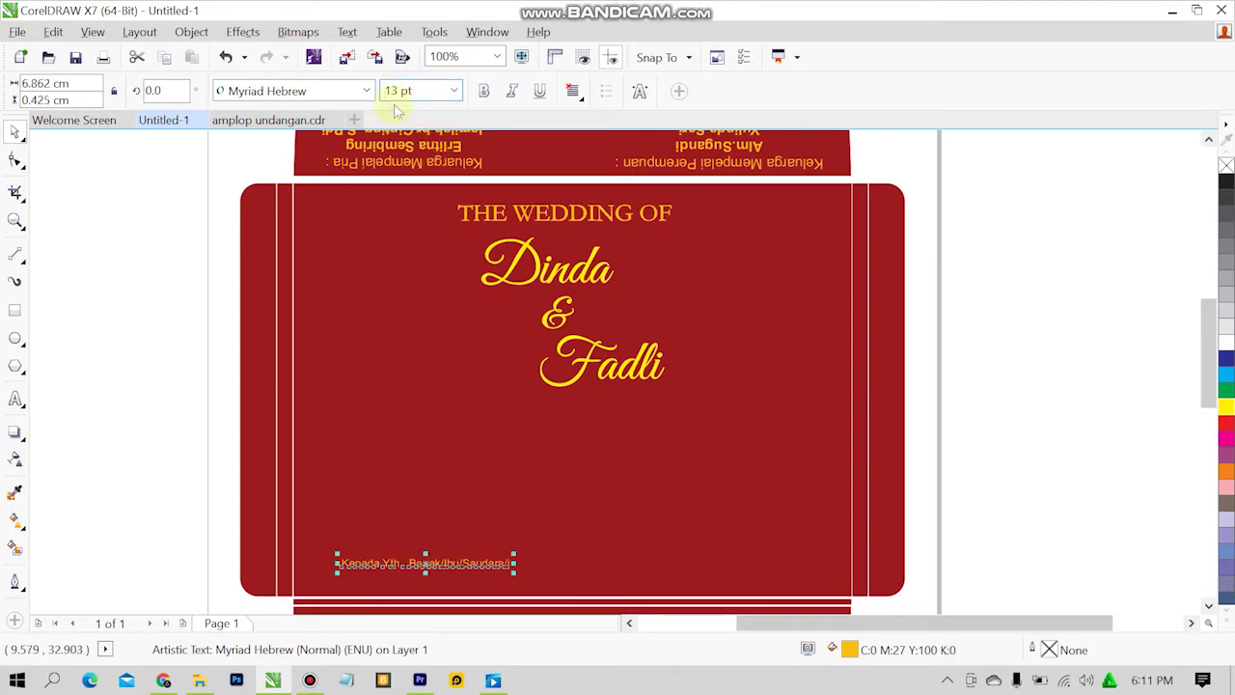
{"action": "left_click", "coordinate": [408, 414]}
{"action": "double_click", "coordinate": [428, 566]}
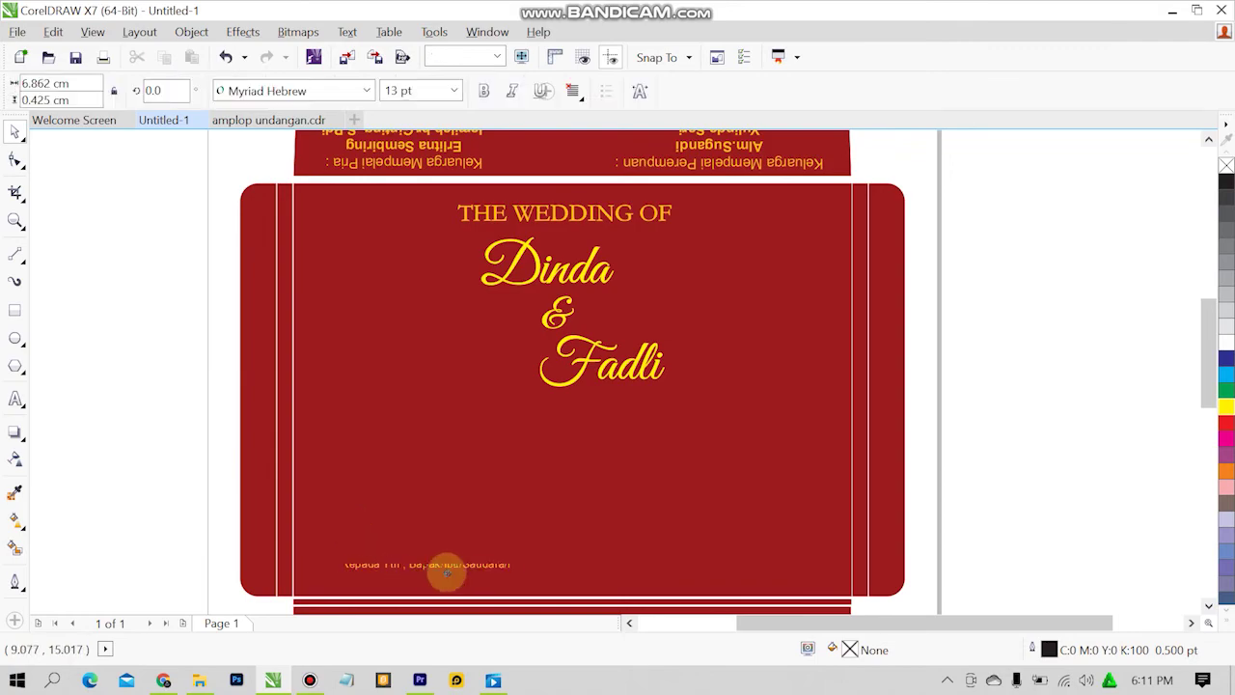
{"action": "left_click_drag", "start_coordinate": [446, 573], "coordinate": [560, 591]}
{"action": "left_click", "coordinate": [700, 520]}
Select the address line together with the red front panel, then clear the selection.
{"action": "scroll", "coordinate": [603, 595], "scroll_direction": "up", "scroll_amount": 1}
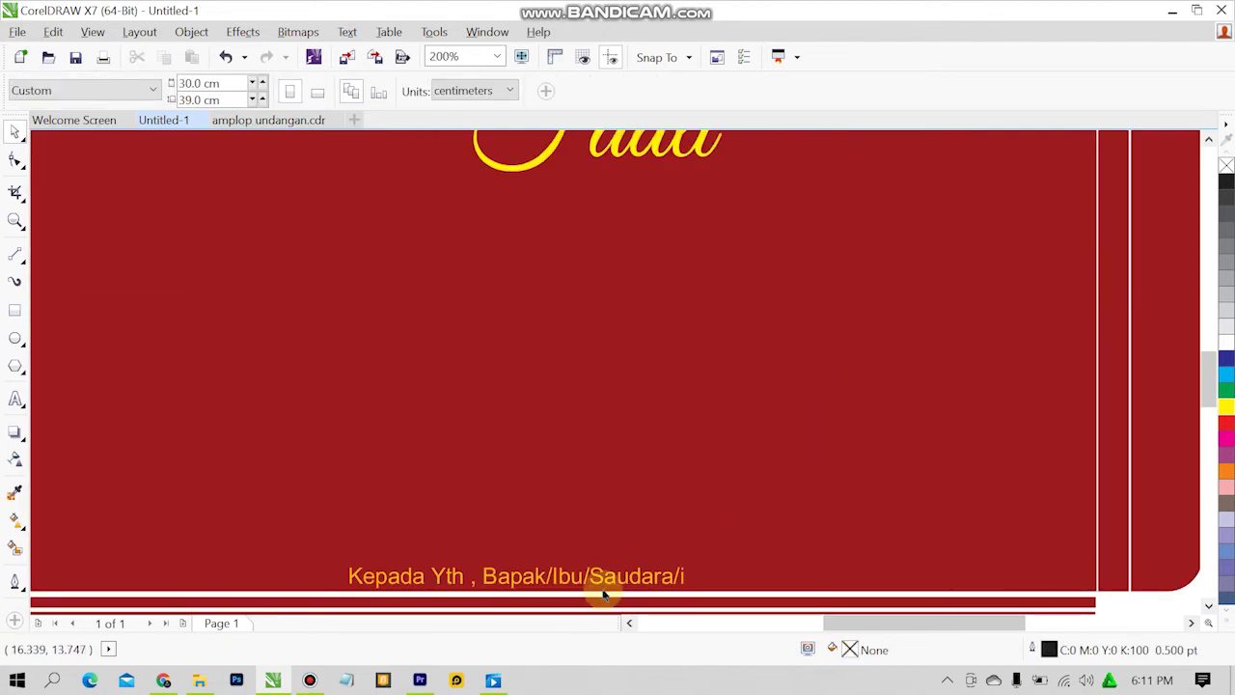
{"action": "left_click", "coordinate": [601, 575]}
{"action": "scroll", "coordinate": [707, 443], "scroll_direction": "down", "scroll_amount": 2}
{"action": "left_click", "coordinate": [752, 395]}
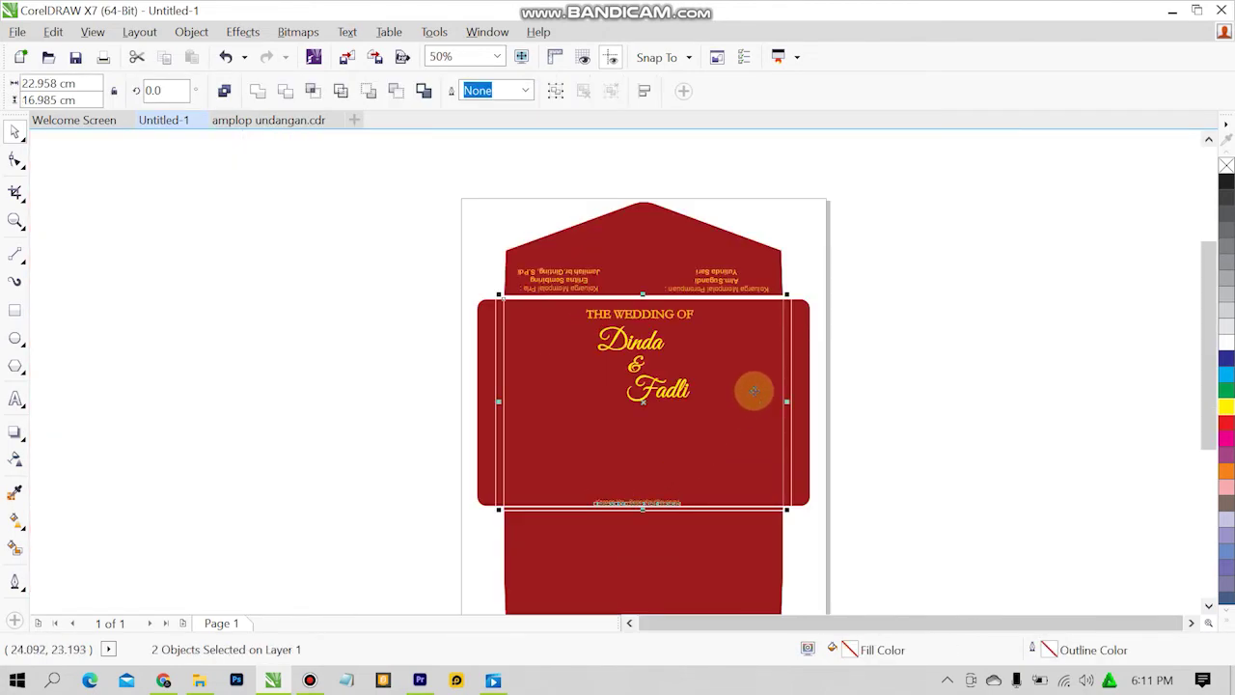
{"action": "left_click", "coordinate": [979, 359]}
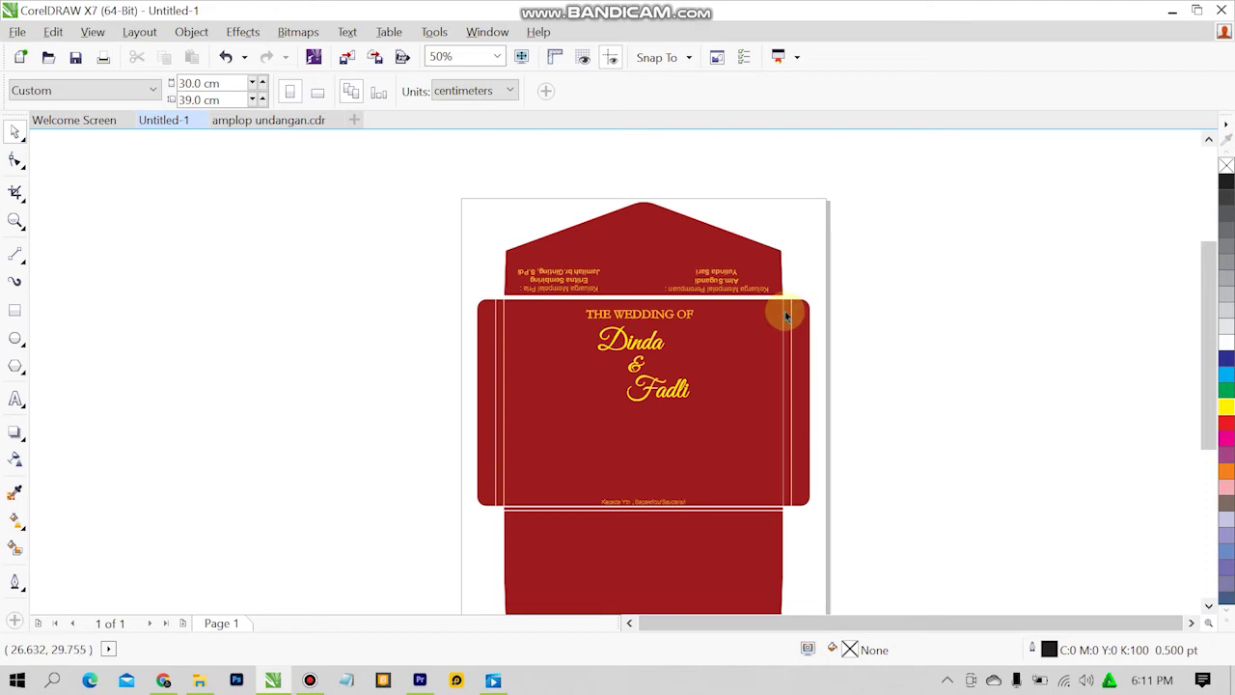
{"action": "scroll", "coordinate": [684, 499], "scroll_direction": "up", "scroll_amount": 1}
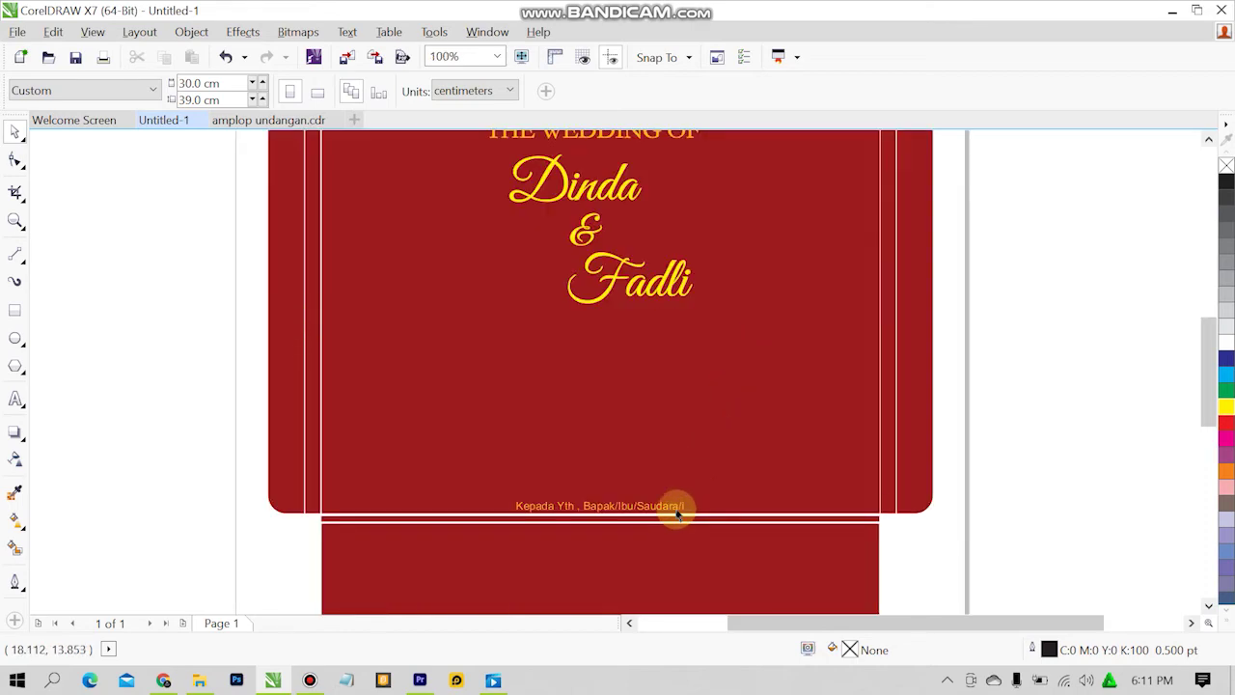
{"action": "left_click", "coordinate": [679, 511]}
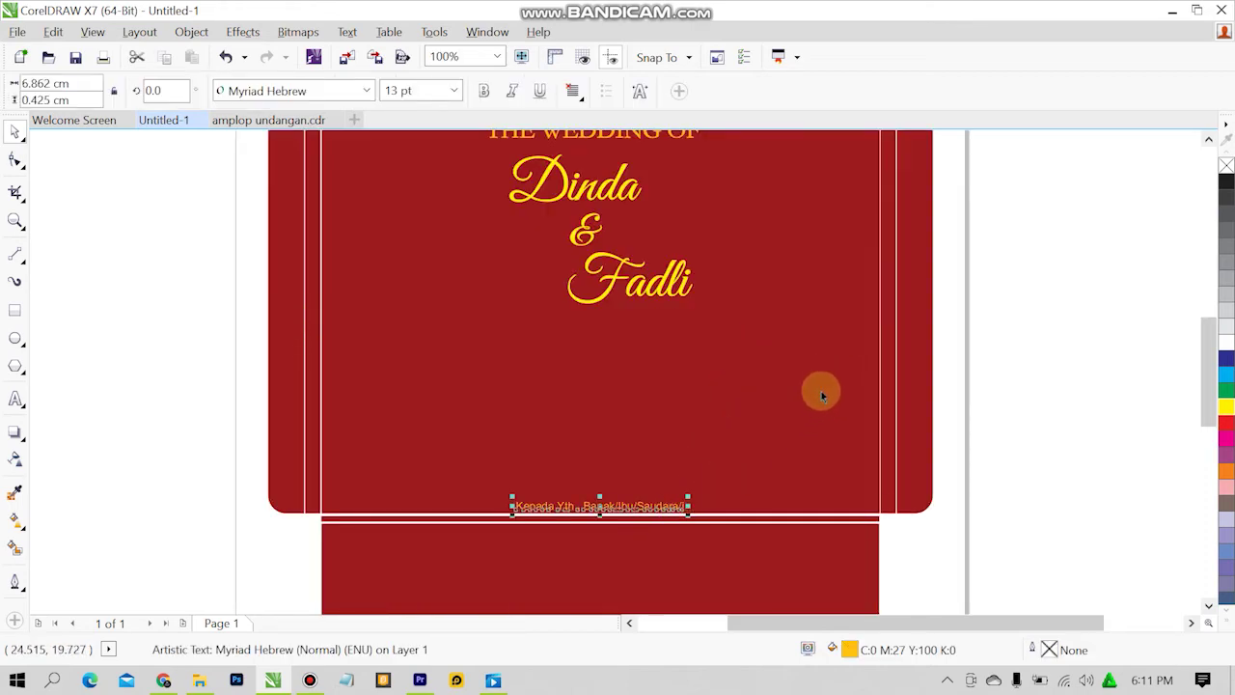
{"action": "left_click", "coordinate": [793, 370], "text": "shift"}
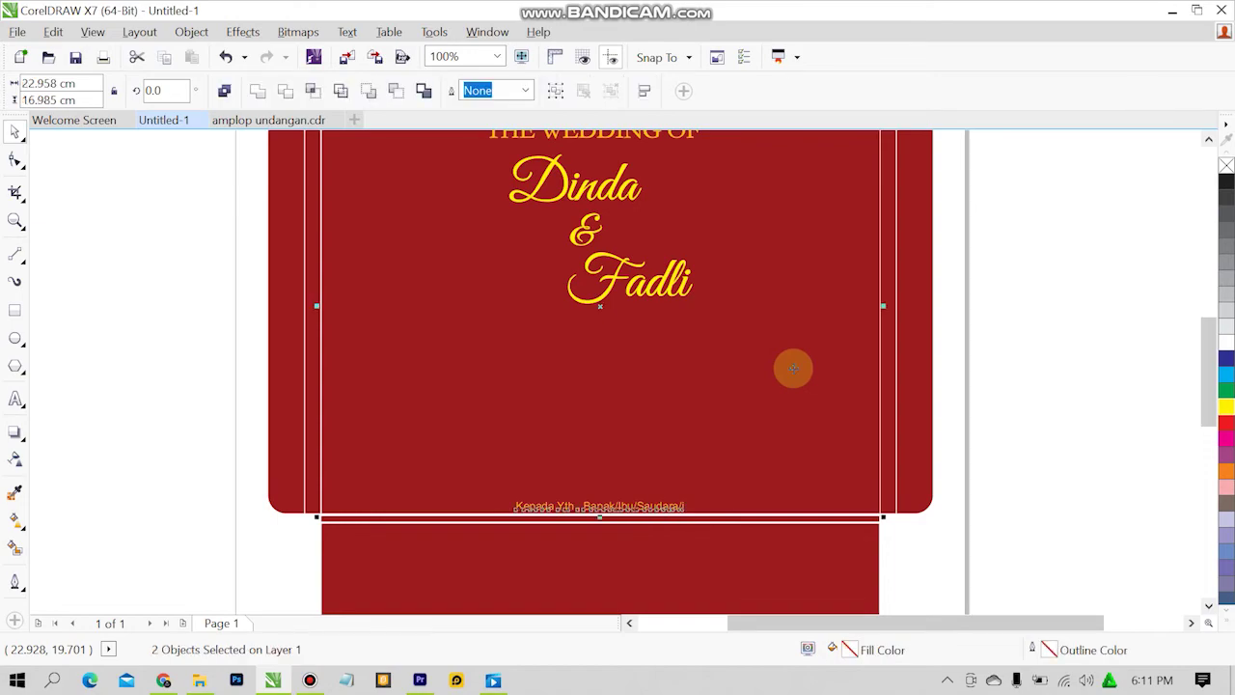
{"action": "left_click", "coordinate": [1051, 351]}
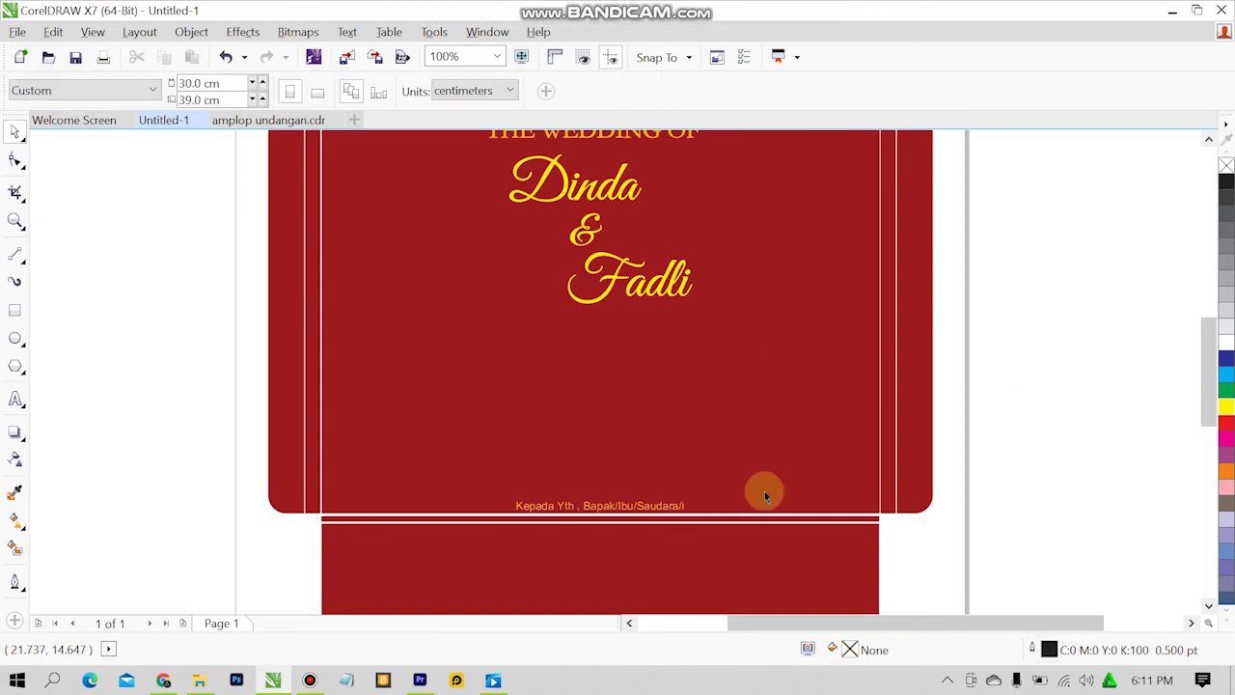
{"action": "key", "text": "shift+F12"}
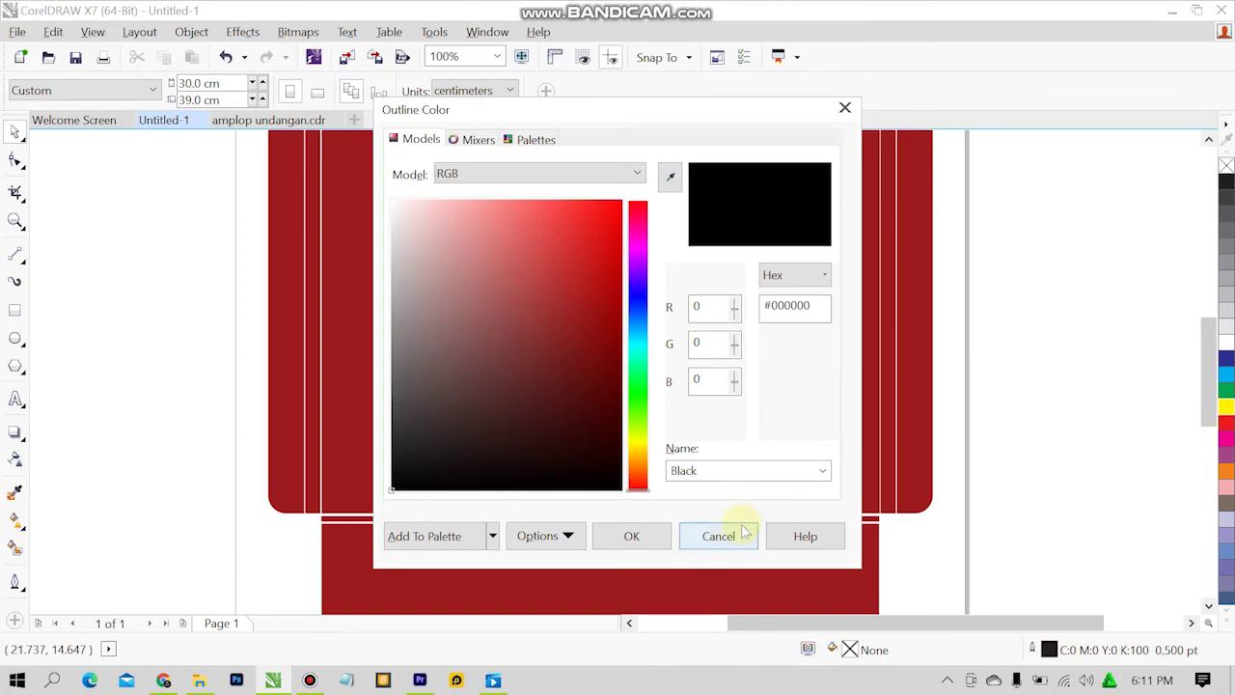
{"action": "left_click", "coordinate": [743, 536]}
Compare the address line placement with the amplop undangan.cdr reference envelope.
{"action": "left_click", "coordinate": [244, 128]}
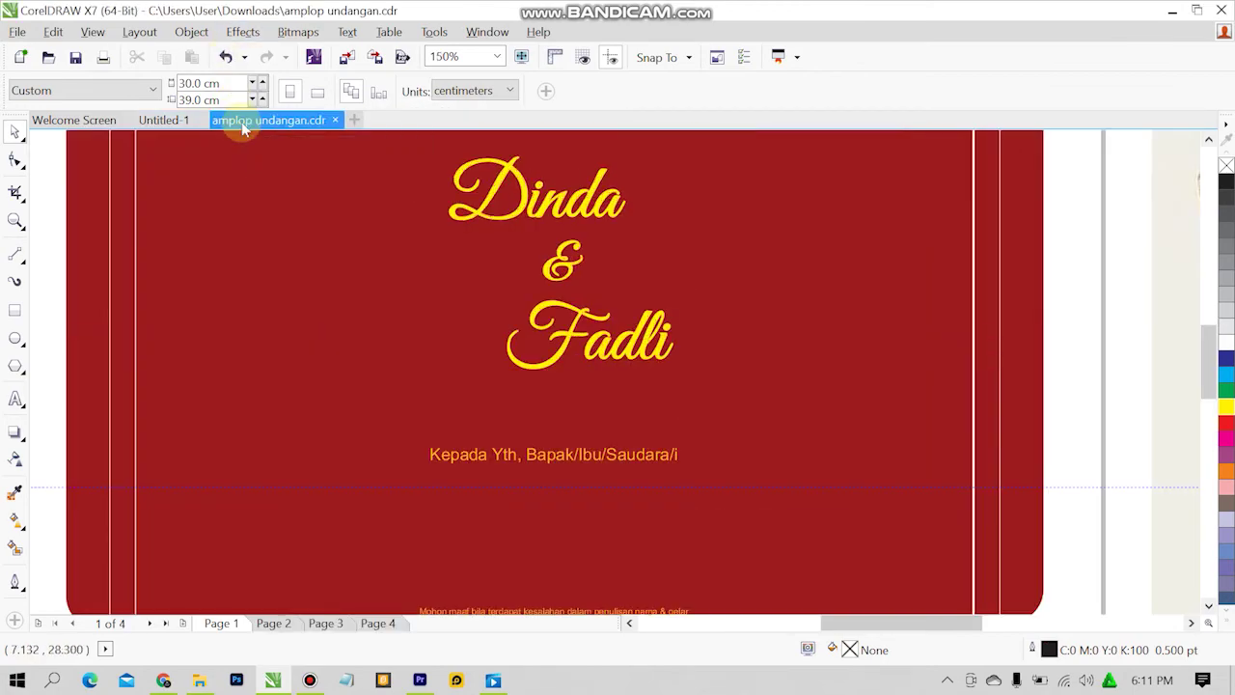
{"action": "scroll", "coordinate": [865, 383], "scroll_direction": "down", "scroll_amount": 3}
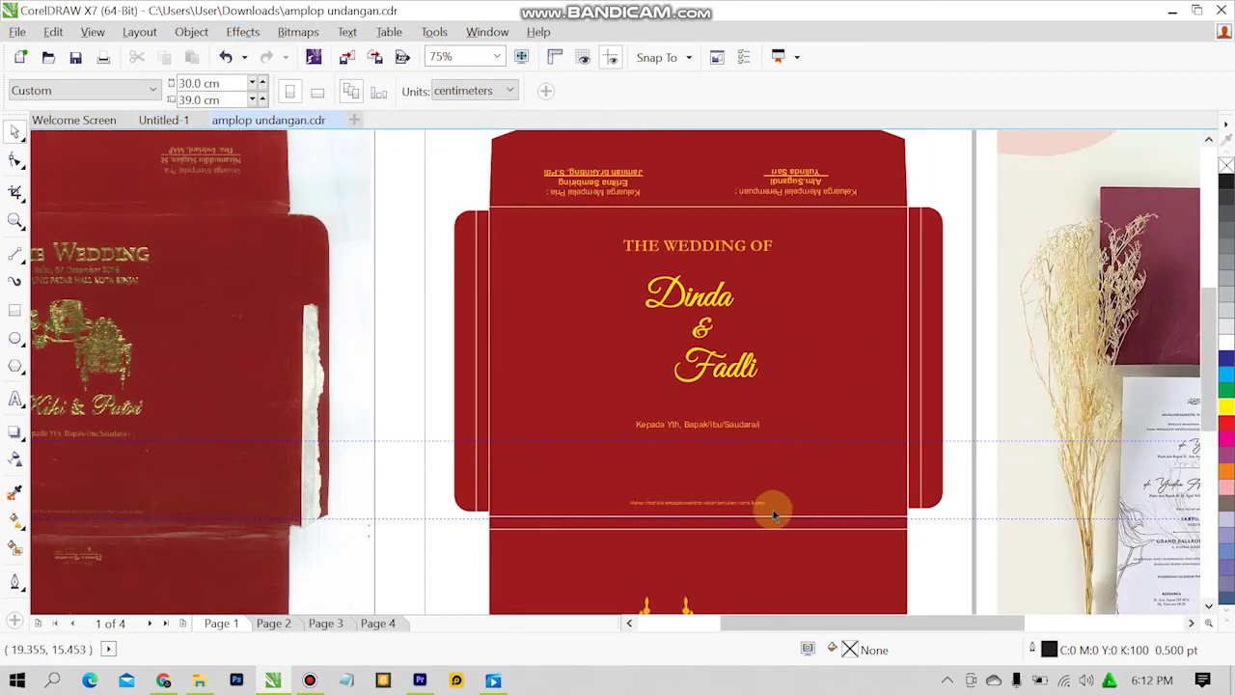
{"action": "scroll", "coordinate": [770, 523], "scroll_direction": "up", "scroll_amount": 3}
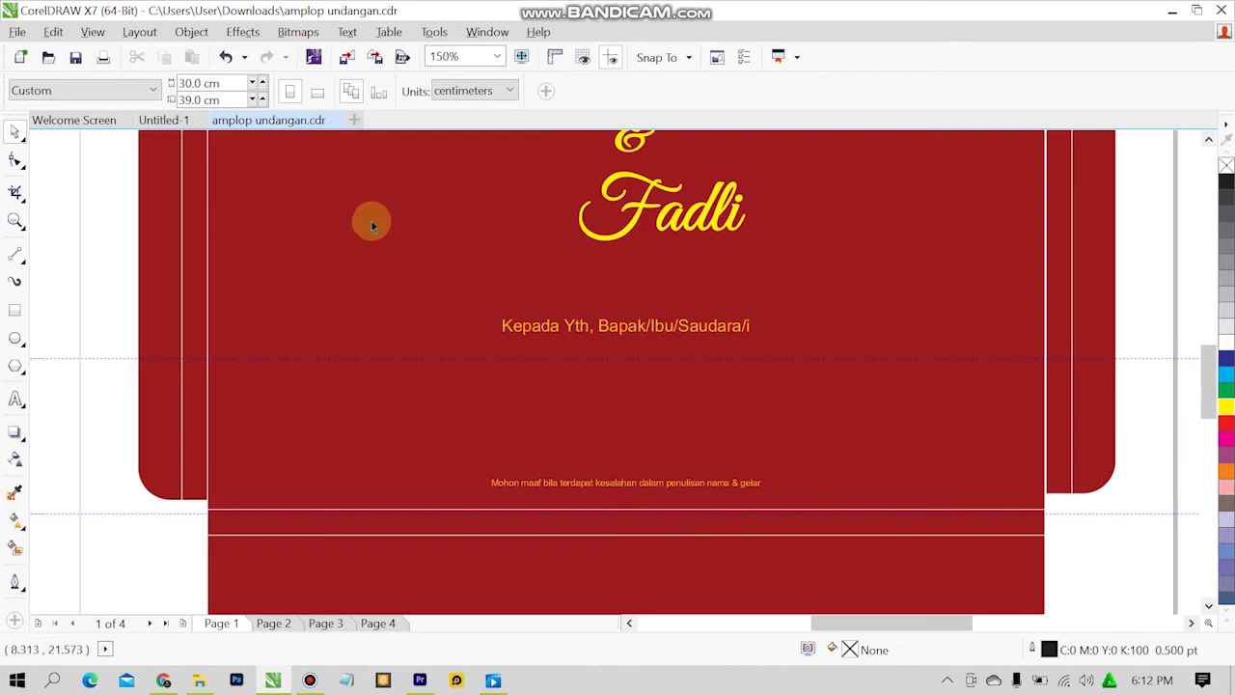
{"action": "left_click", "coordinate": [154, 120]}
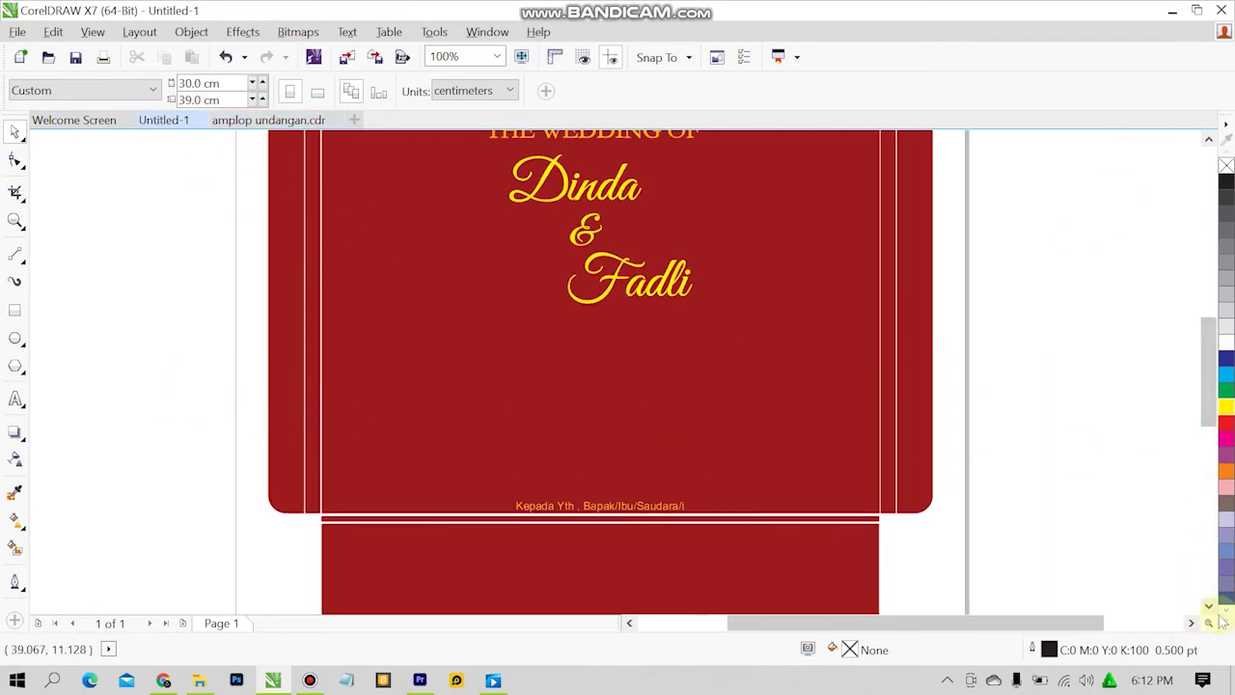
{"action": "scroll", "coordinate": [1206, 608], "scroll_direction": "down", "scroll_amount": 5}
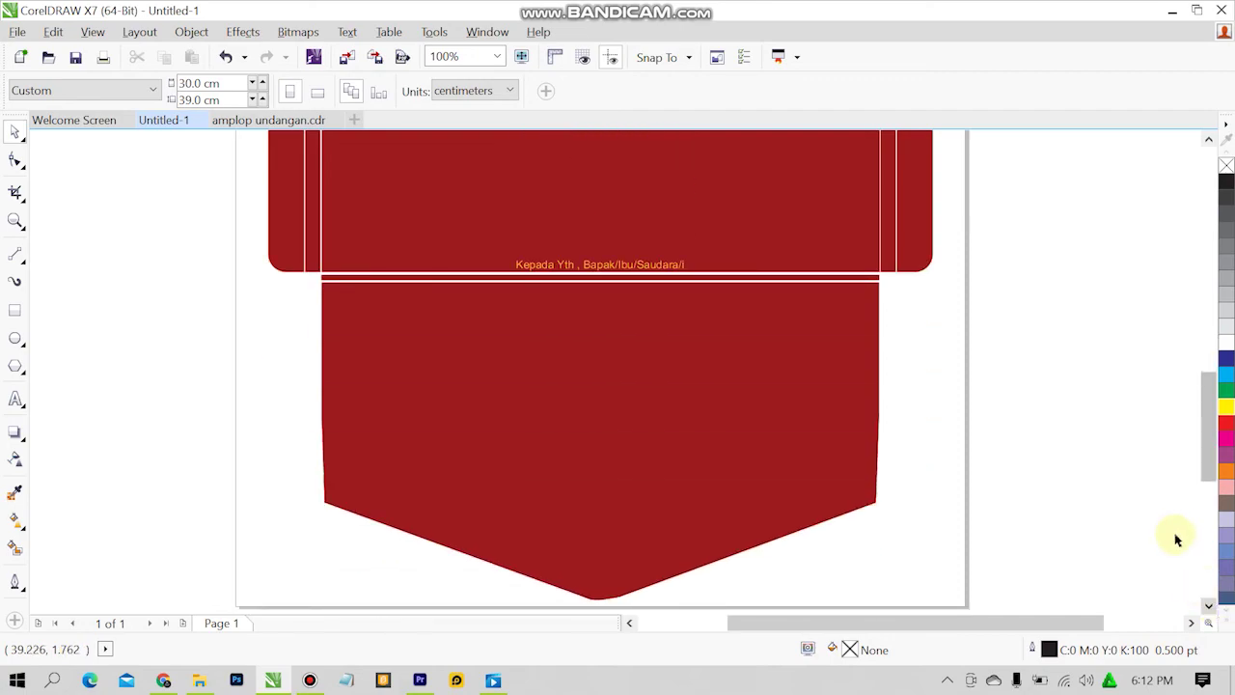
{"action": "left_click", "coordinate": [289, 119]}
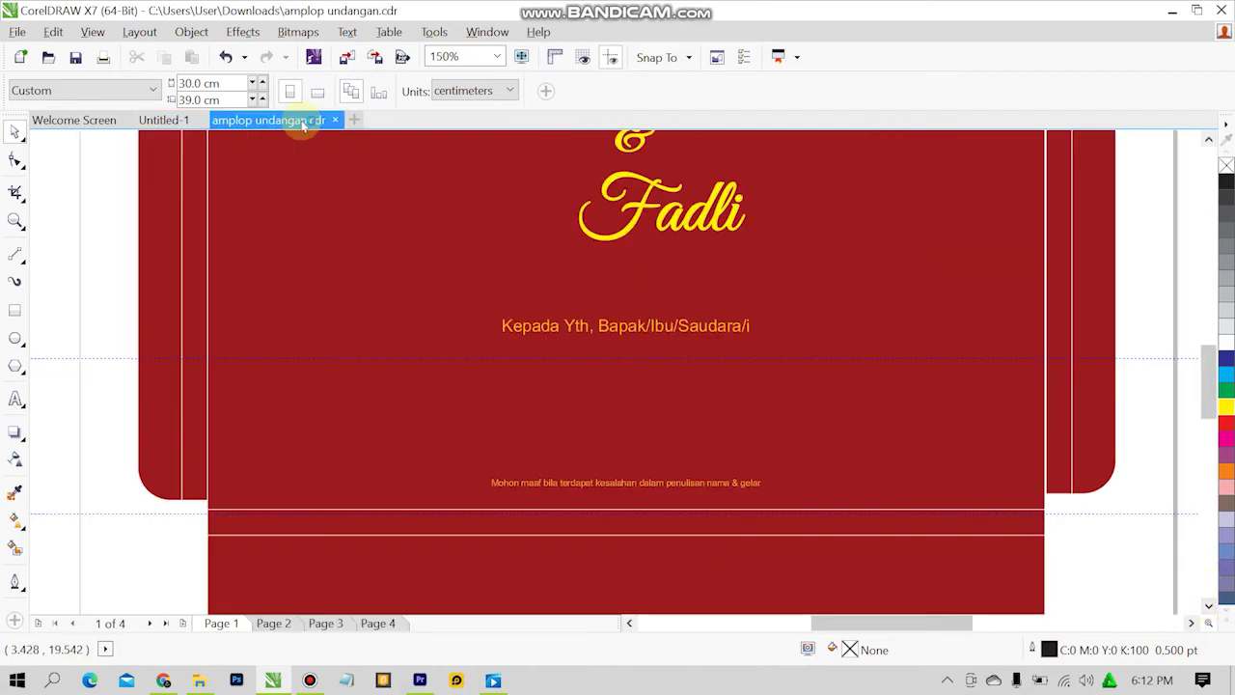
{"action": "scroll", "coordinate": [174, 556], "scroll_direction": "down", "scroll_amount": 2}
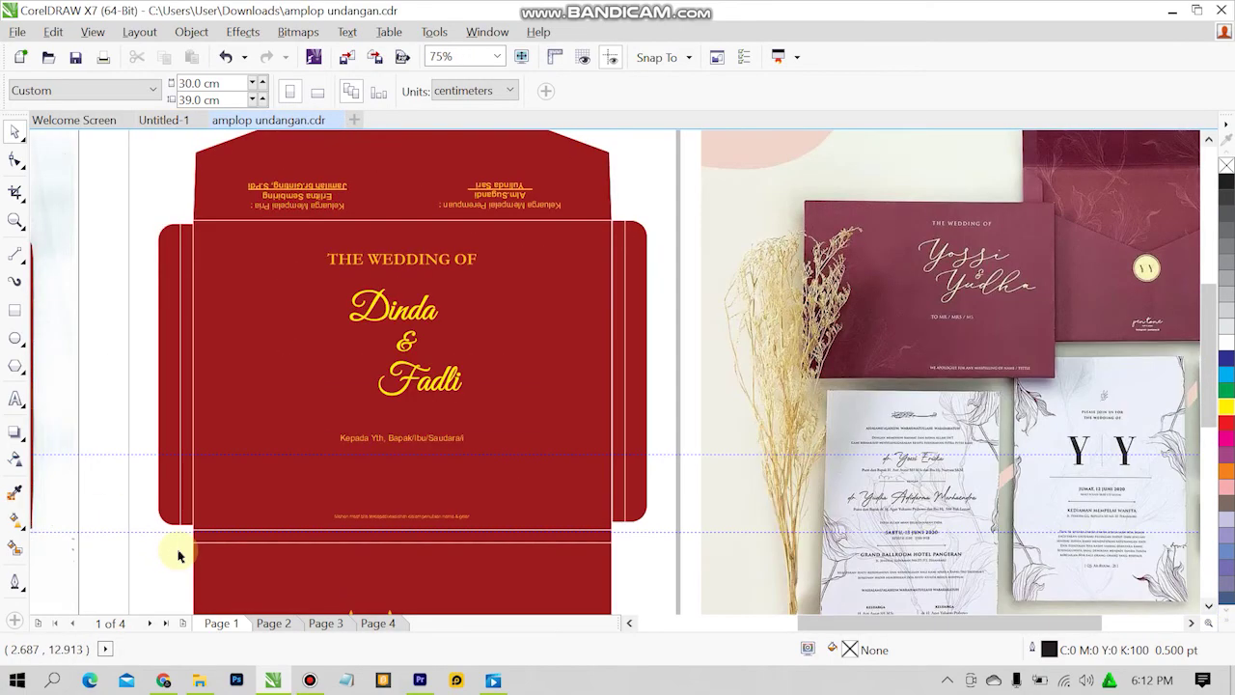
{"action": "scroll", "coordinate": [172, 559], "scroll_direction": "up", "scroll_amount": 2}
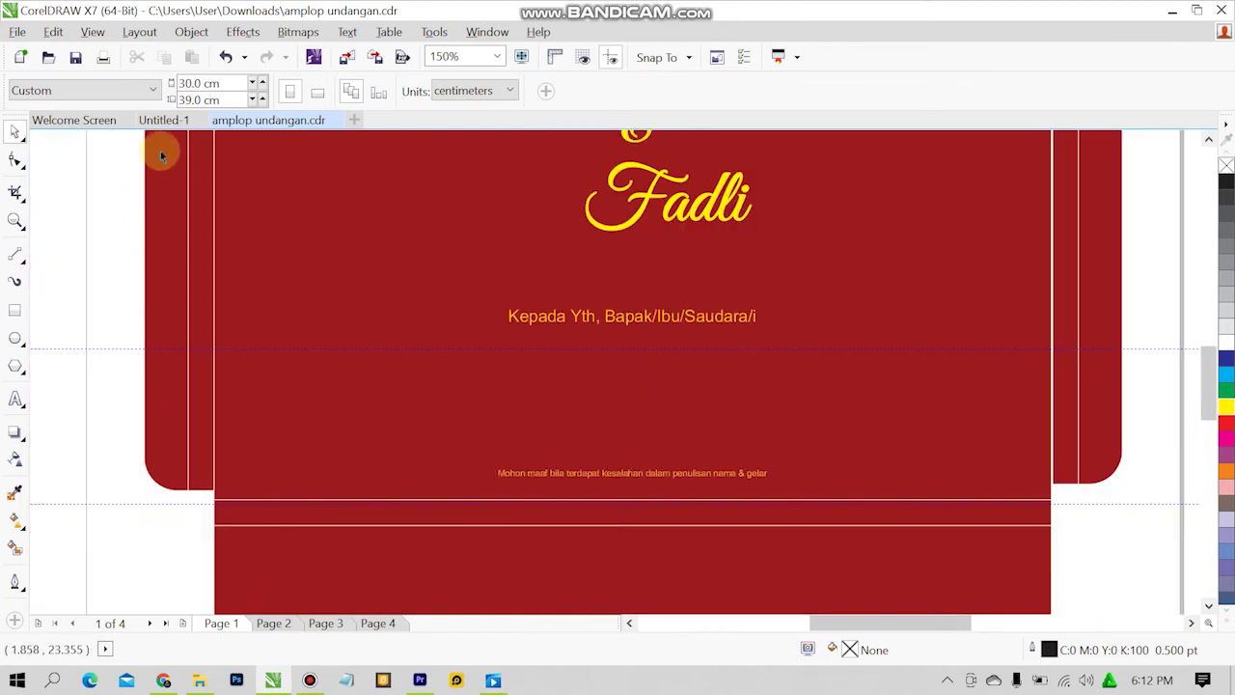
{"action": "left_click", "coordinate": [154, 122]}
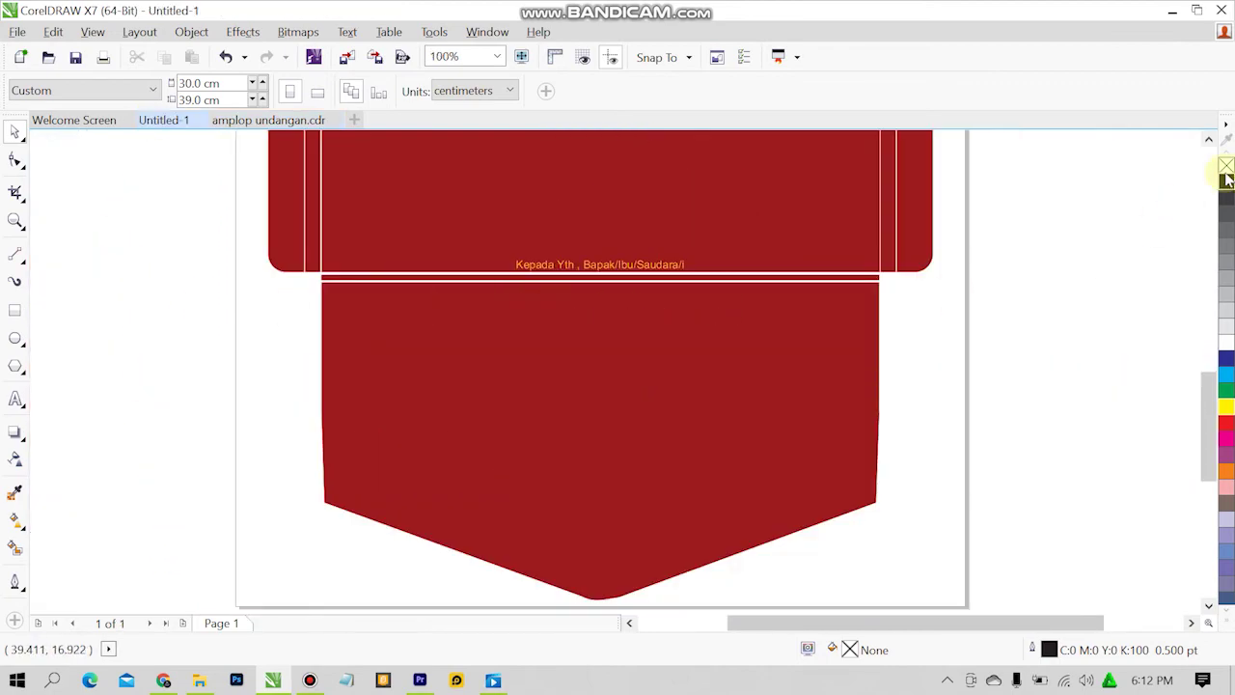
Drag the Kepada Yth line up to sit just below Fadli.
{"action": "left_click", "coordinate": [1209, 140]}
{"action": "left_click", "coordinate": [1209, 140]}
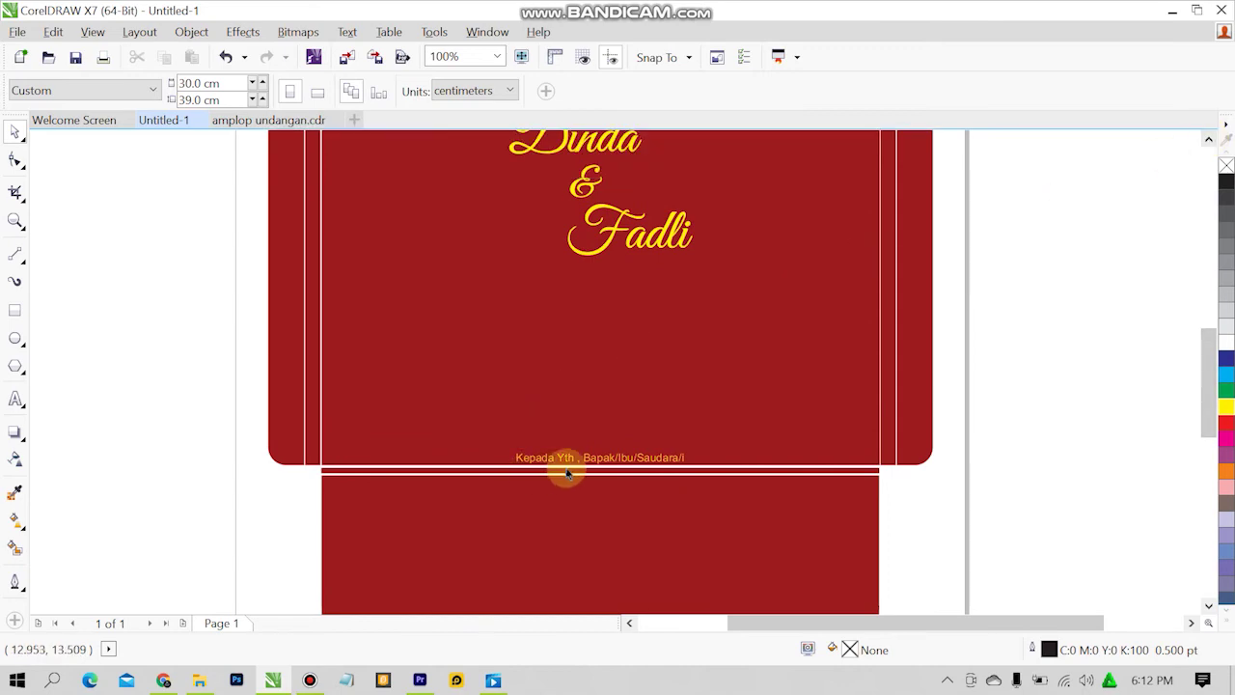
{"action": "left_click_drag", "start_coordinate": [575, 462], "coordinate": [582, 367]}
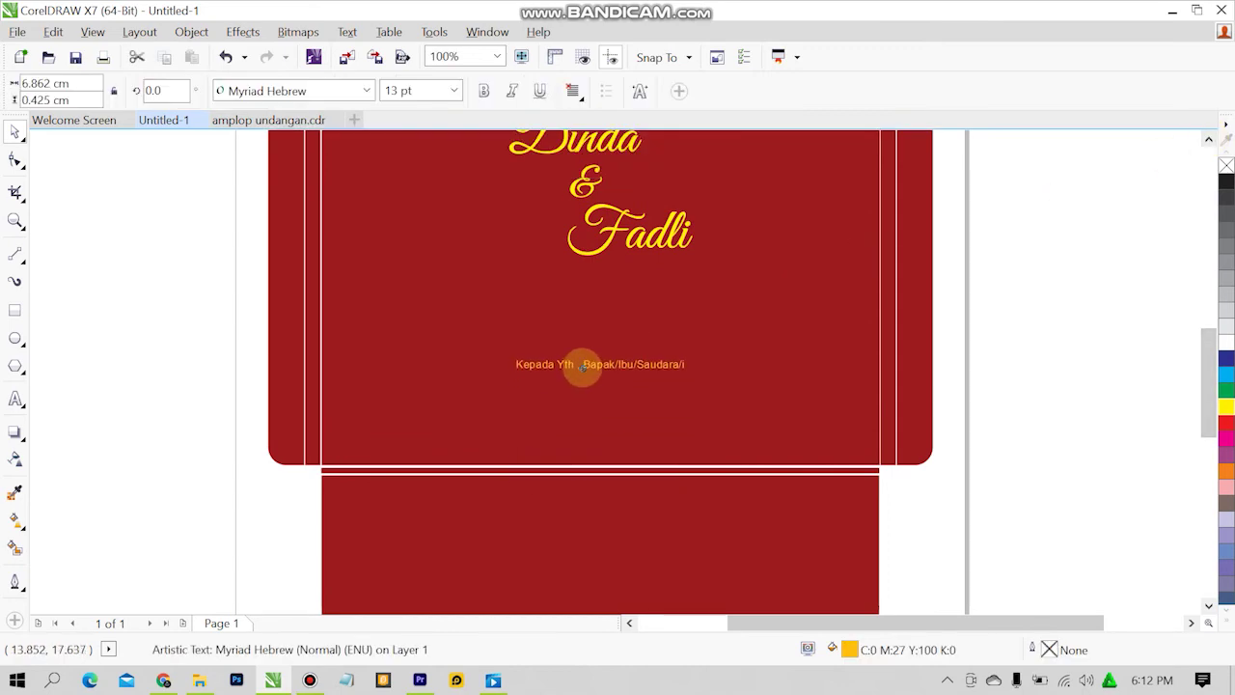
{"action": "left_click", "coordinate": [965, 318]}
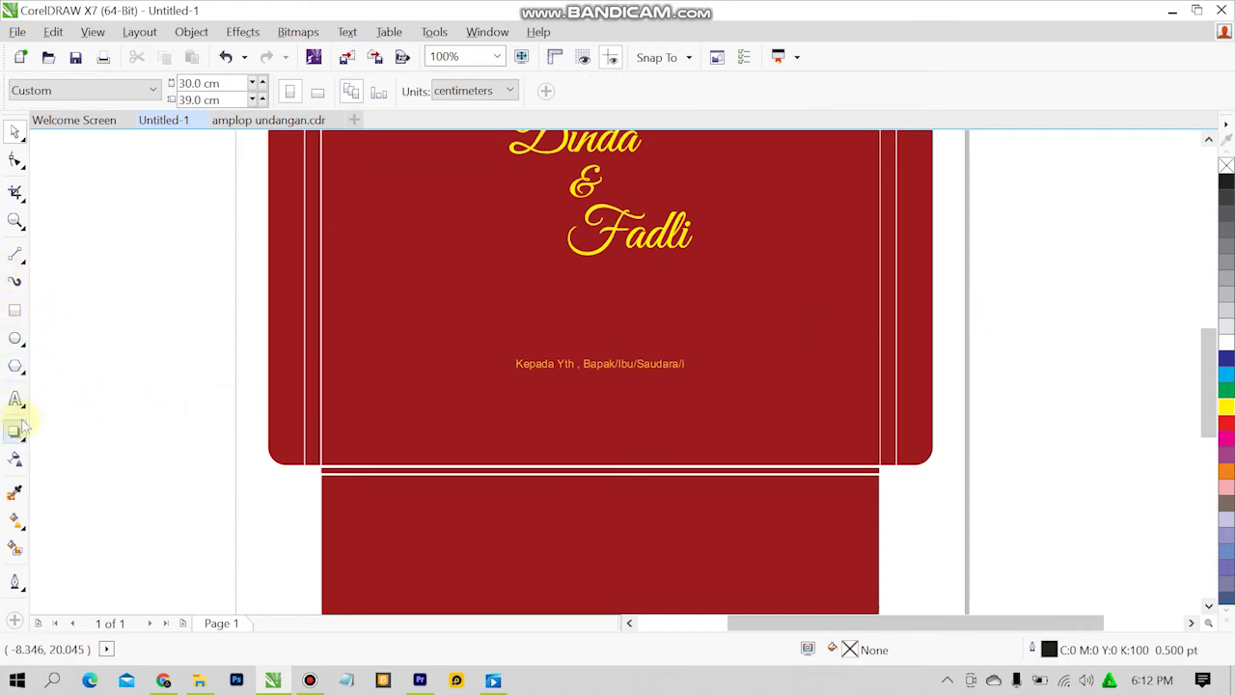
{"action": "left_click", "coordinate": [15, 397]}
Type 'Mohon maaf bila terdapat kesalahan penulisan nama & gelar' near the panel's bottom.
{"action": "left_click", "coordinate": [443, 449]}
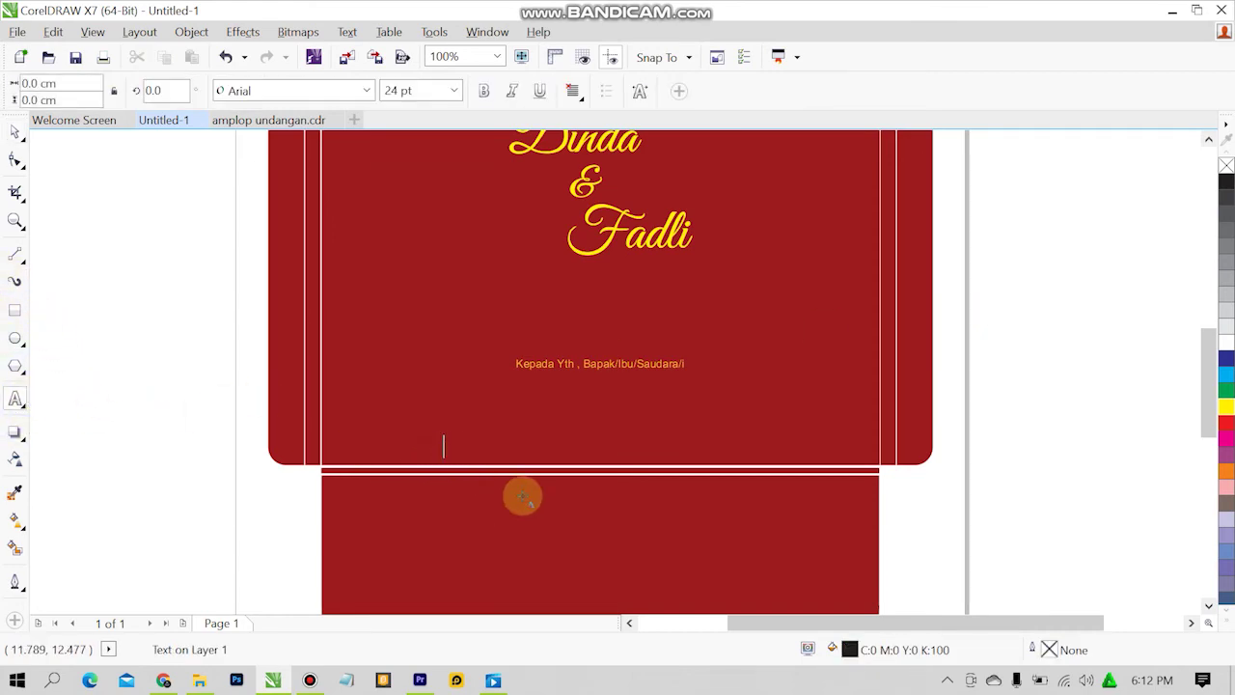
{"action": "type", "text": "MOn"}
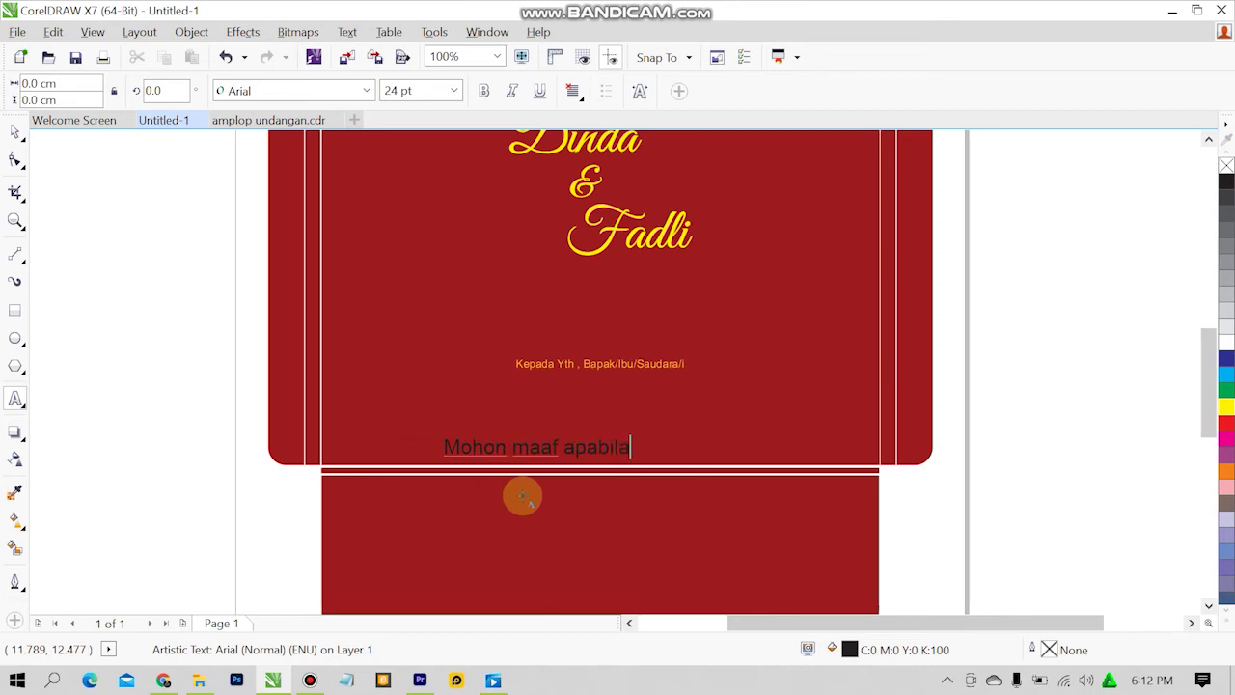
{"action": "key", "text": "shift+F12"}
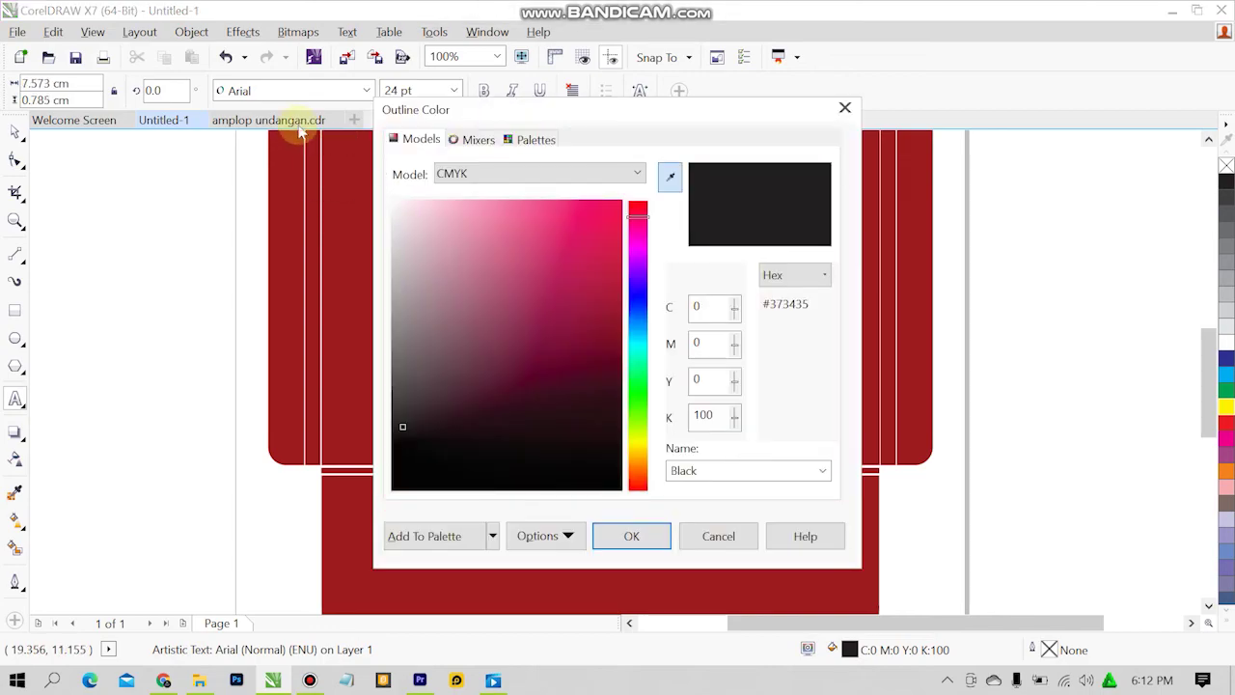
{"action": "left_click", "coordinate": [721, 536]}
{"action": "left_click", "coordinate": [261, 120]}
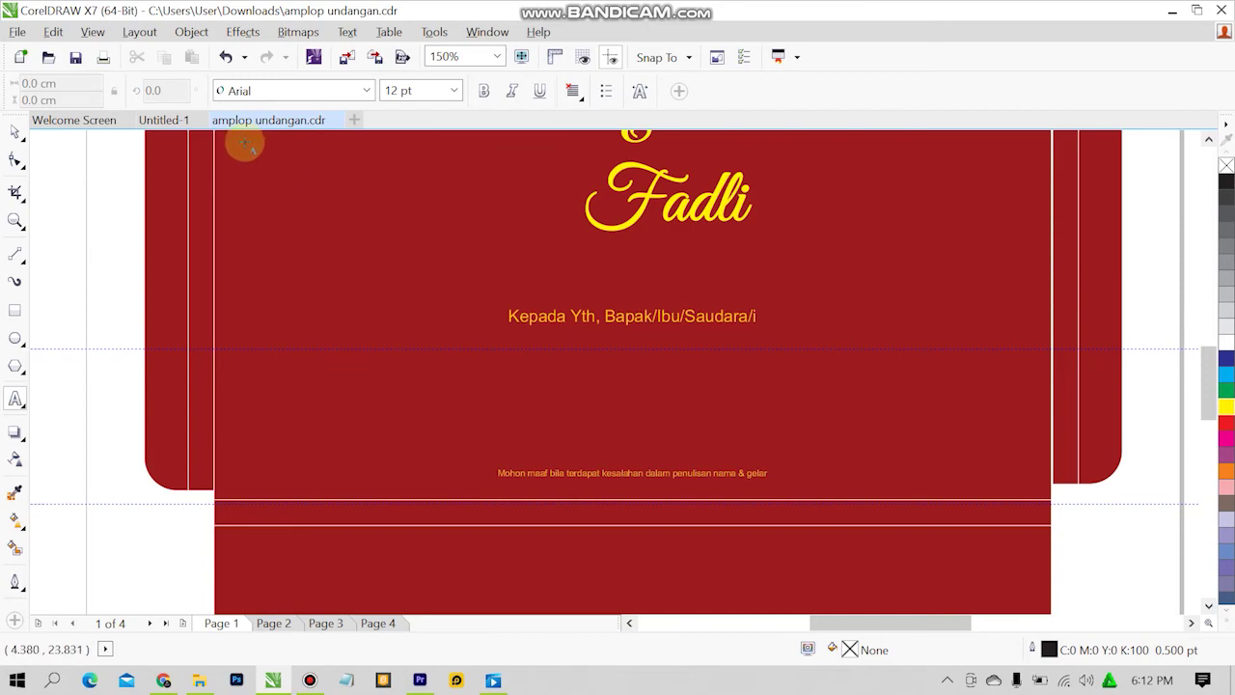
{"action": "left_click", "coordinate": [189, 125]}
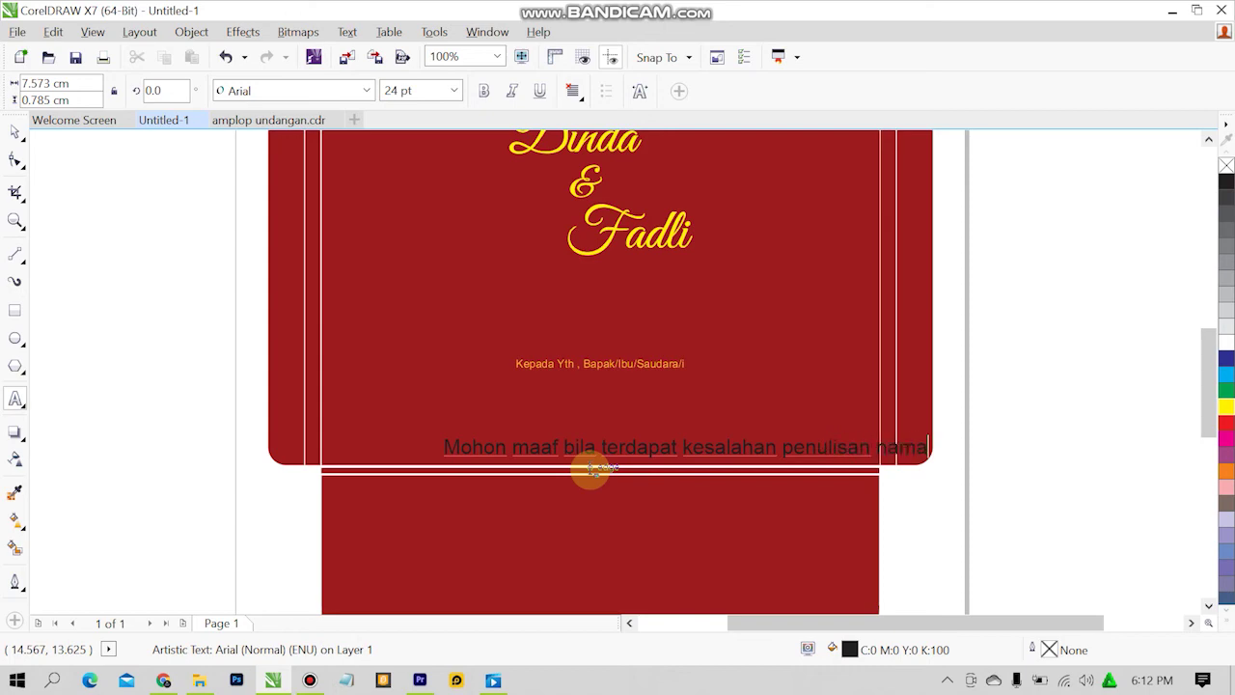
{"action": "left_click", "coordinate": [274, 122]}
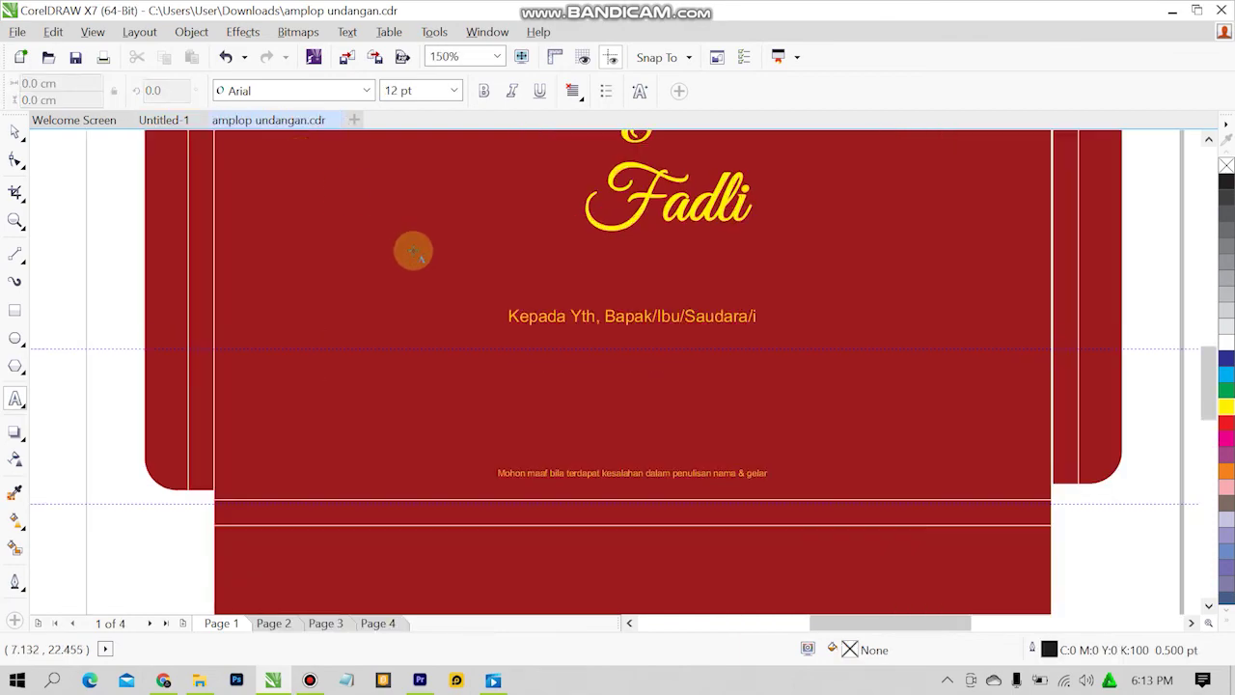
{"action": "left_click", "coordinate": [164, 120]}
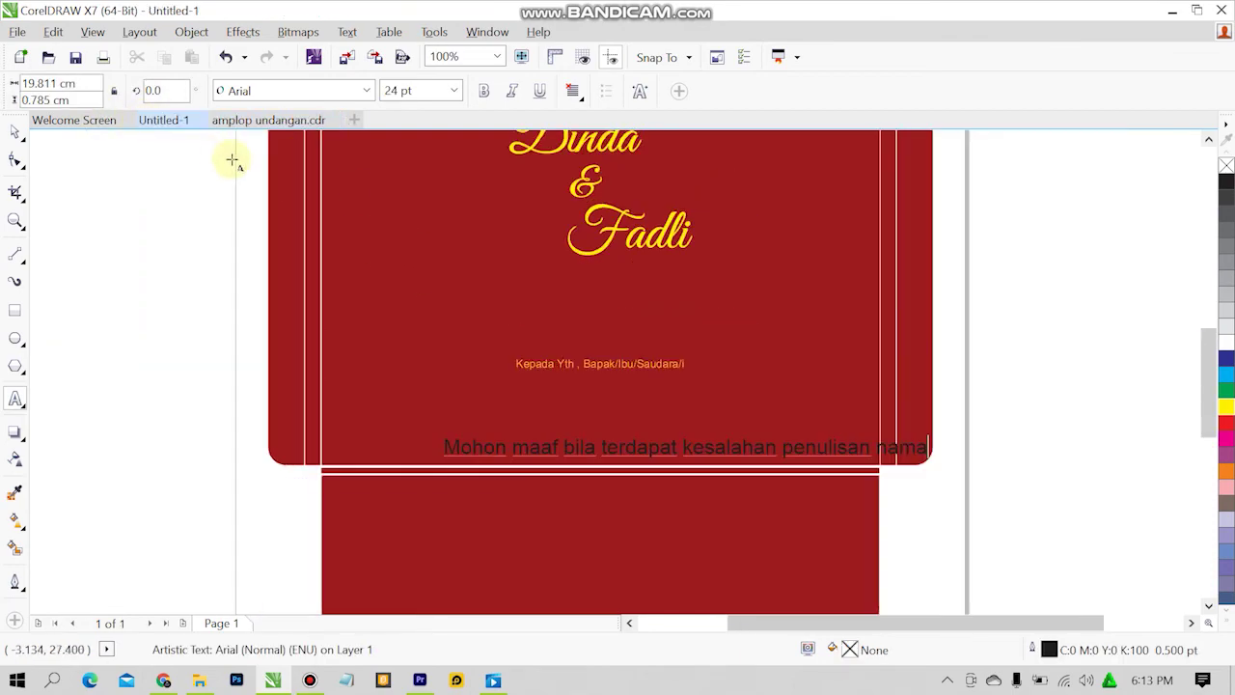
{"action": "left_click", "coordinate": [276, 205]}
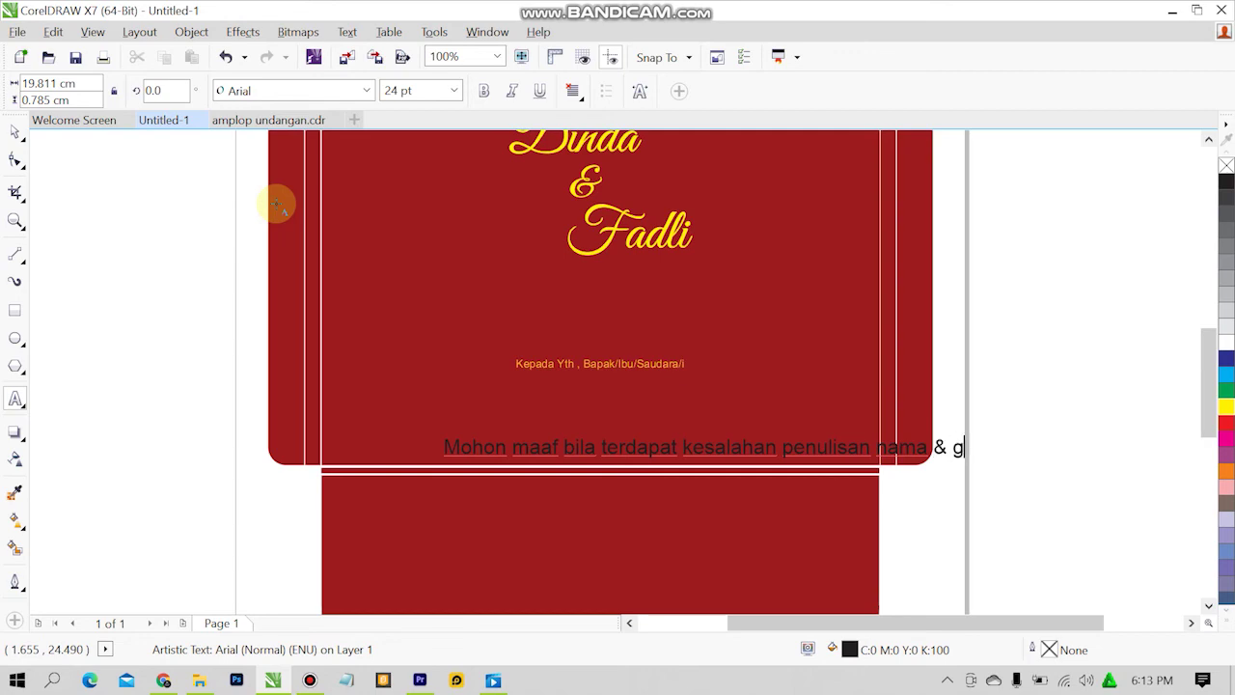
{"action": "type", "text": "r"}
{"action": "left_click", "coordinate": [16, 129]}
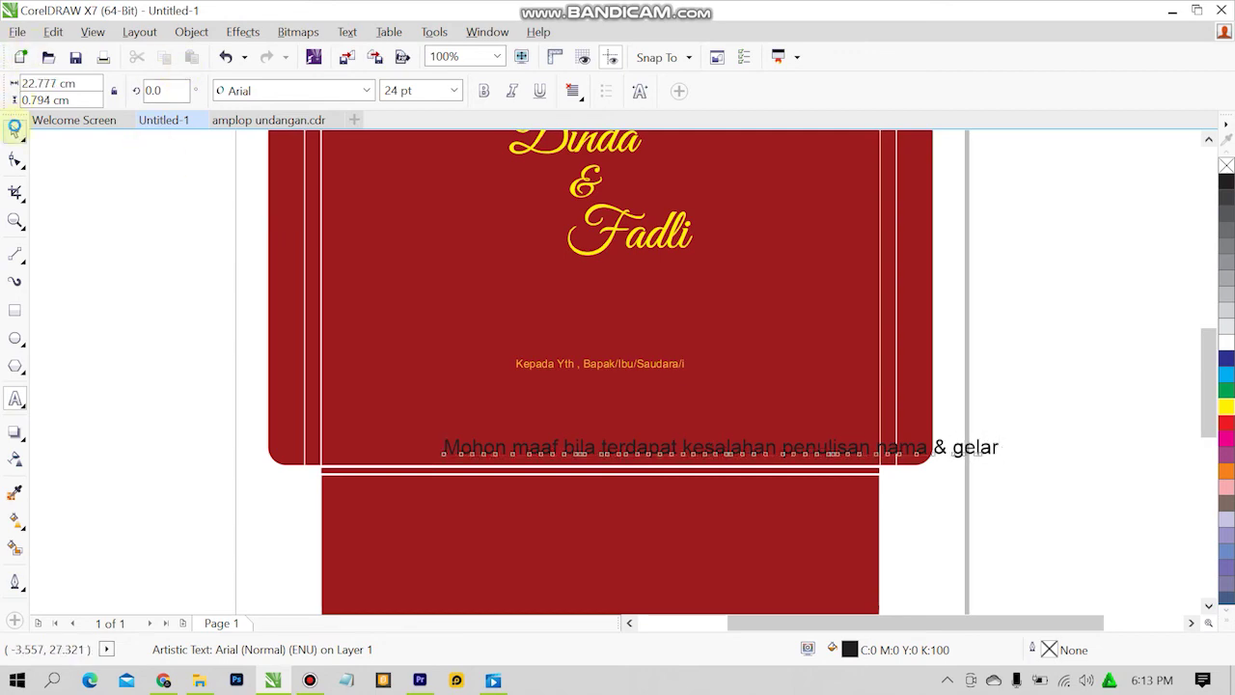
Make the apology line 13 pt Myriad Hebrew with orange fill sampled from Kepada Yth.
{"action": "left_click", "coordinate": [453, 90]}
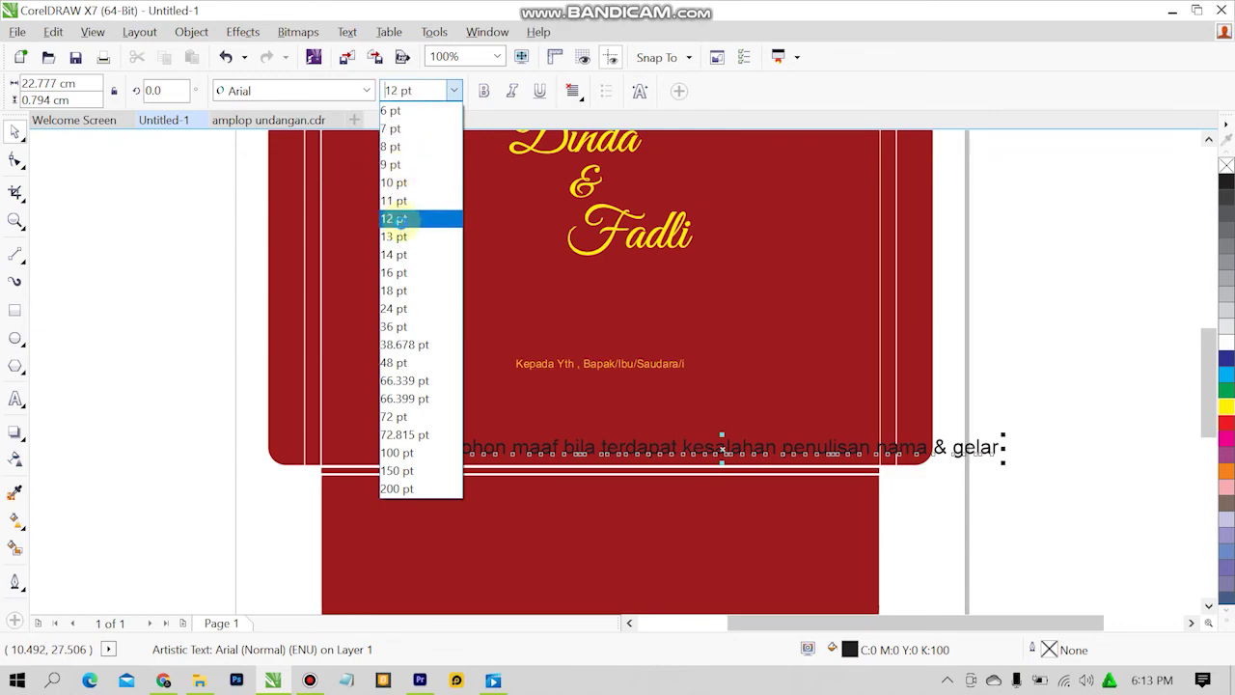
{"action": "left_click", "coordinate": [401, 237]}
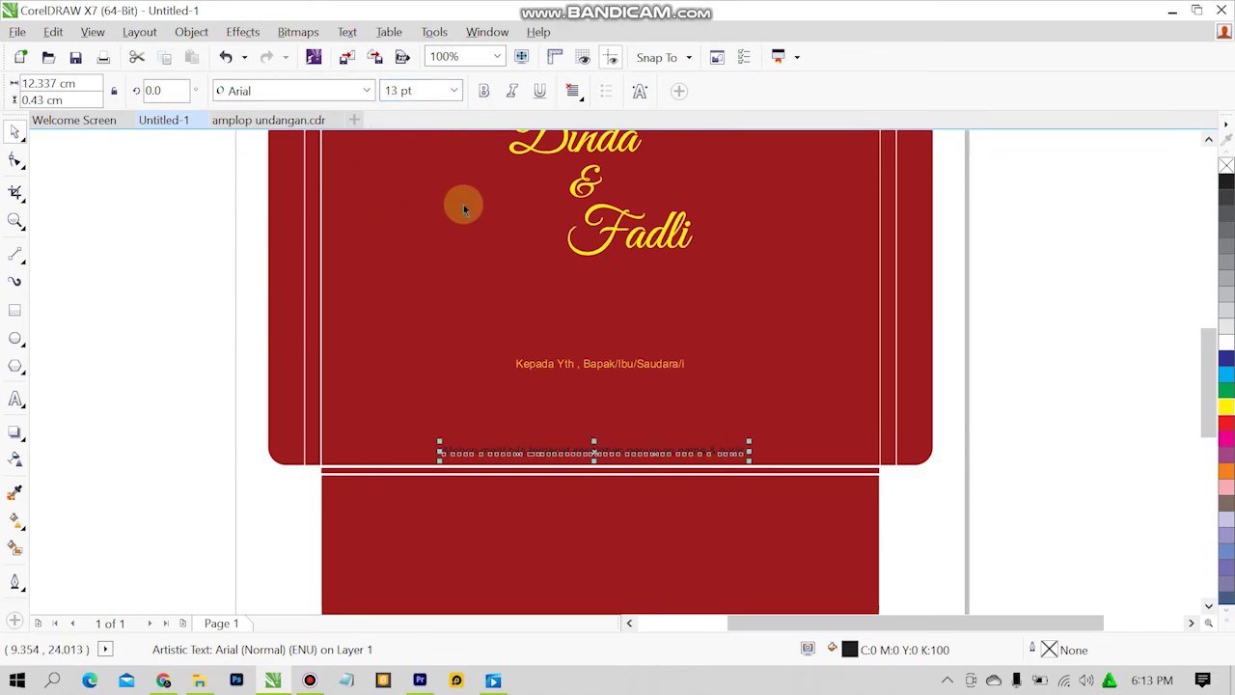
{"action": "left_click", "coordinate": [363, 92]}
{"action": "left_click", "coordinate": [329, 122]}
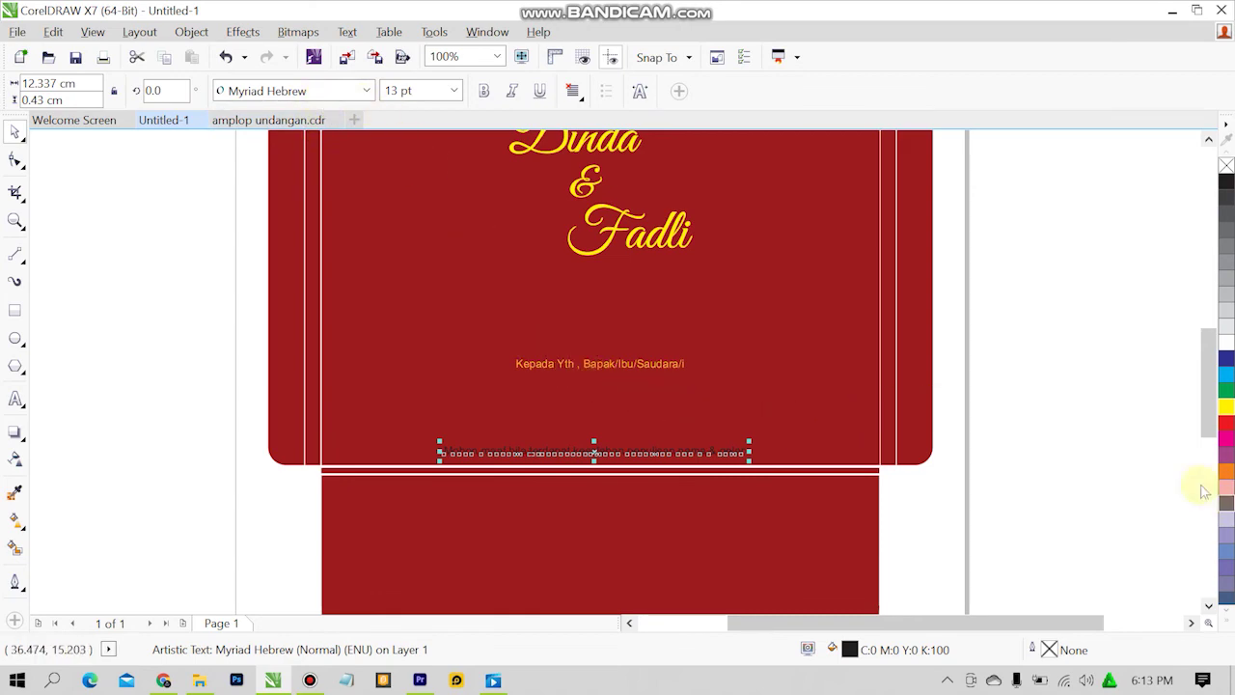
{"action": "double_click", "coordinate": [848, 650]}
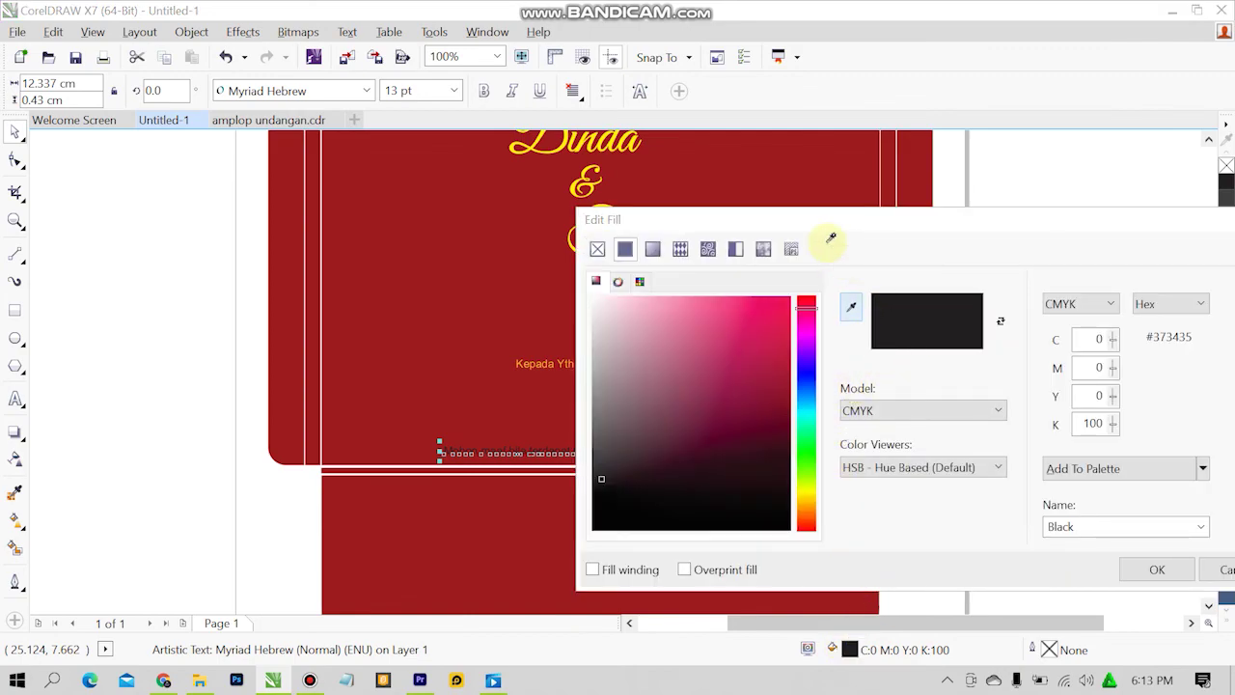
{"action": "left_click", "coordinate": [539, 362]}
{"action": "left_click", "coordinate": [1157, 569]}
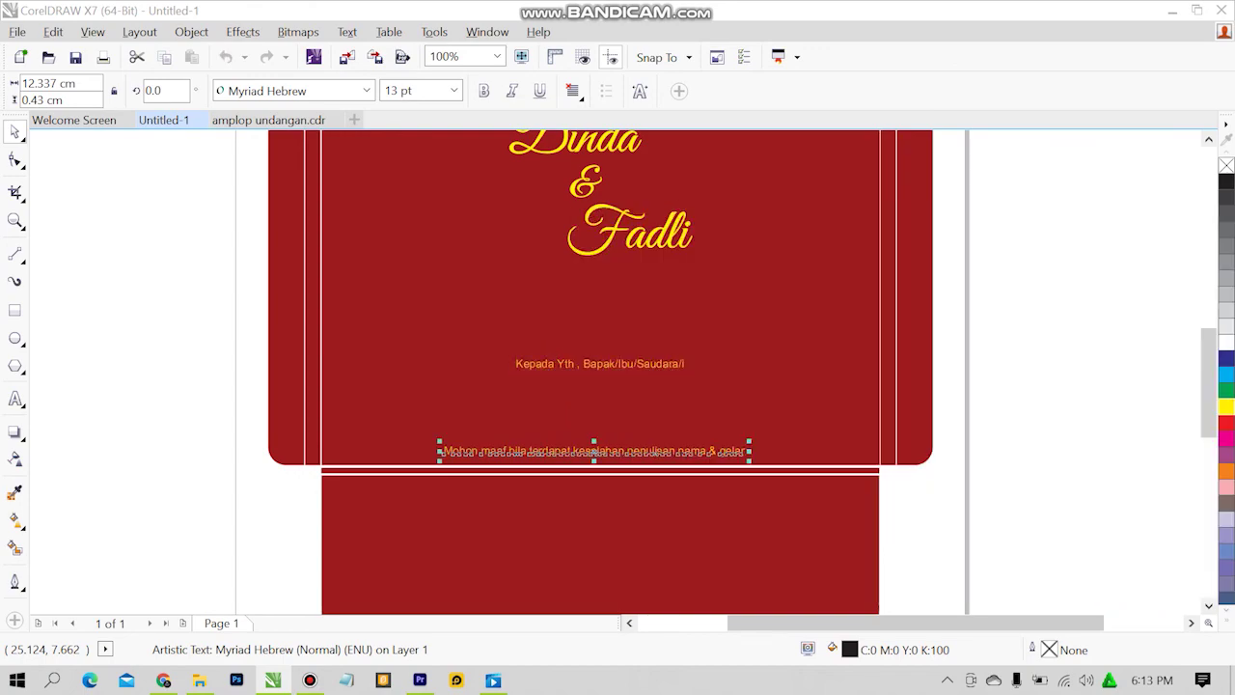
Nudge the apology line into place and centre it on the red panel.
{"action": "left_click", "coordinate": [256, 283]}
{"action": "left_click", "coordinate": [631, 449]}
{"action": "left_click_drag", "start_coordinate": [631, 450], "coordinate": [635, 464]}
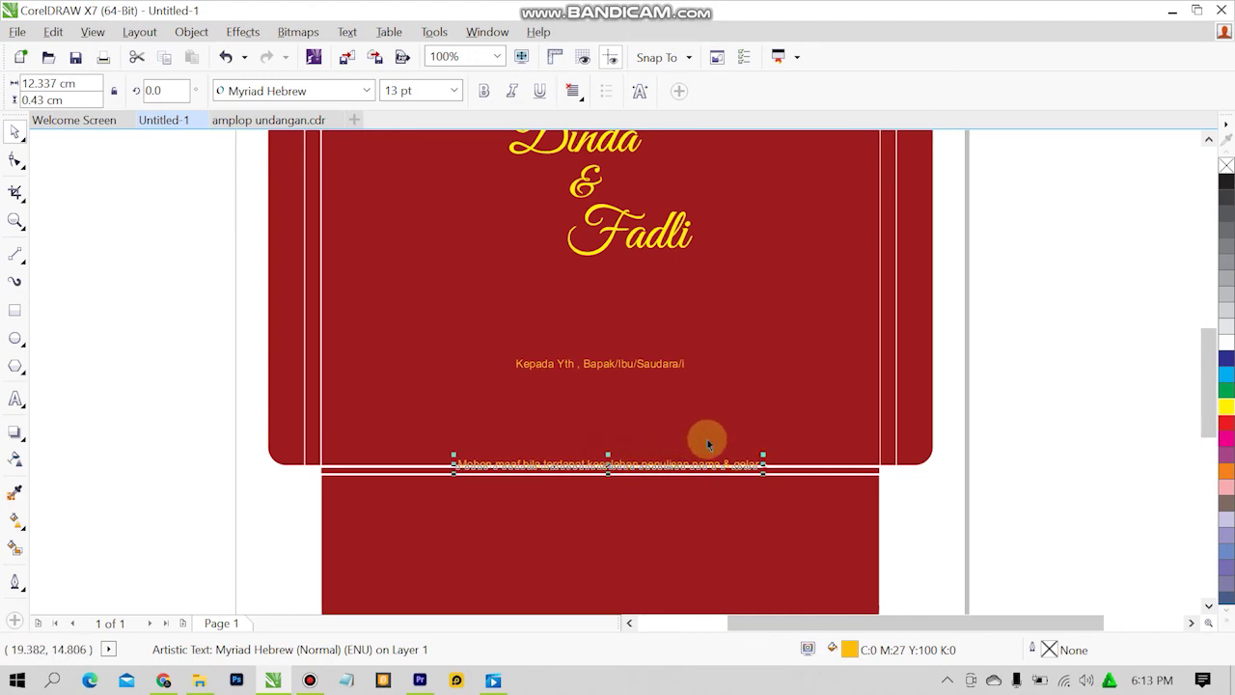
{"action": "key", "text": "Up"}
{"action": "key", "text": "Up"}
{"action": "key", "text": "Up"}
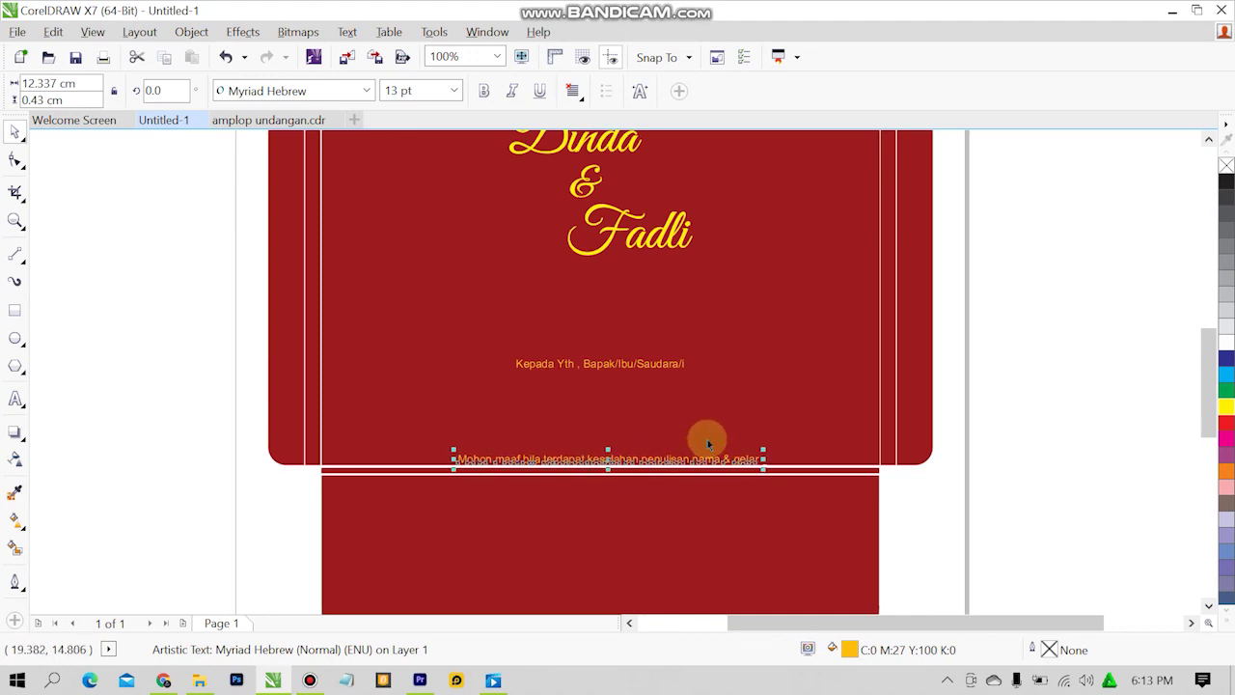
{"action": "left_click", "coordinate": [844, 344], "text": "shift"}
{"action": "key", "text": "c"}
{"action": "left_click", "coordinate": [1061, 350]}
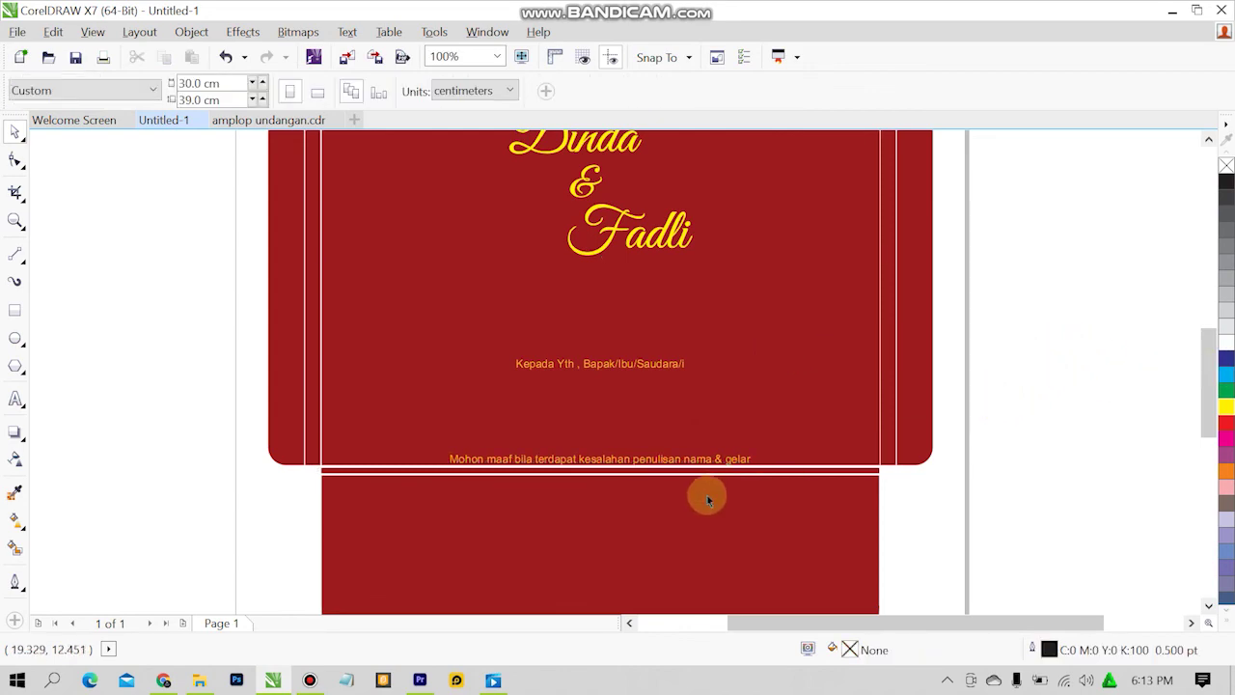
Copy the two-piece gold ornament from amplop undangan.cdr and paste it onto the Untitled-1 envelope flap.
{"action": "left_click", "coordinate": [289, 120]}
{"action": "scroll", "coordinate": [819, 331], "scroll_direction": "down", "scroll_amount": 2}
{"action": "scroll", "coordinate": [827, 441], "scroll_direction": "up", "scroll_amount": 1}
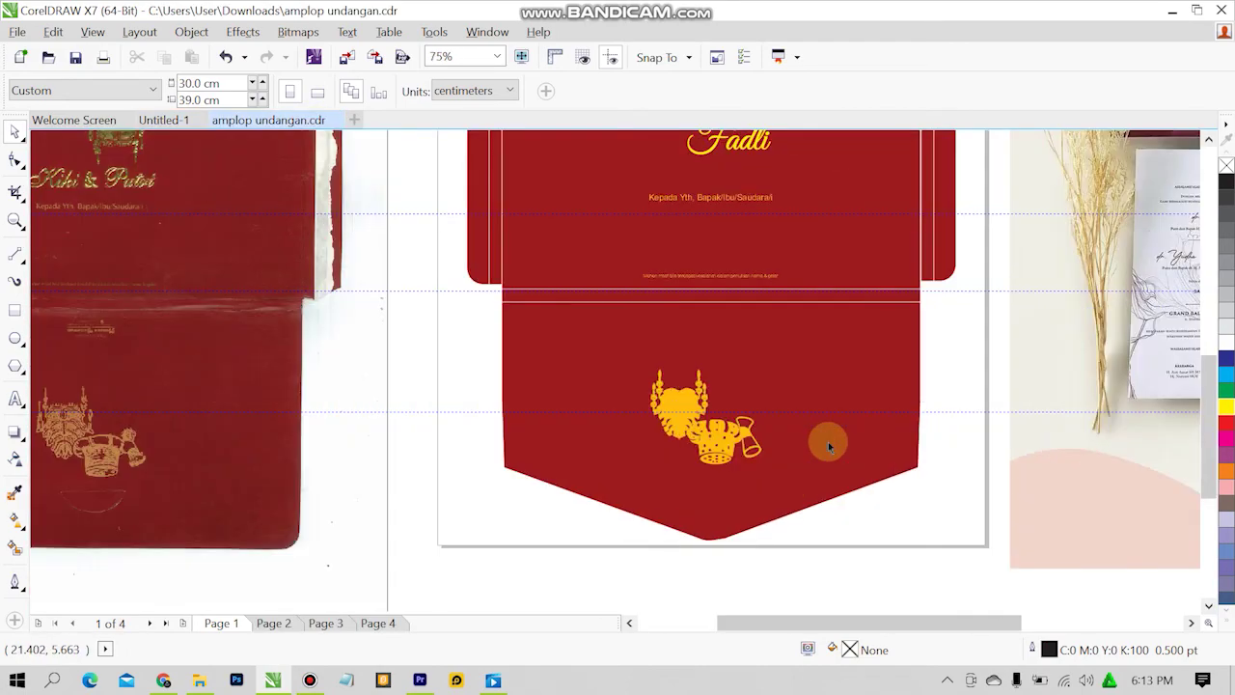
{"action": "left_click", "coordinate": [752, 447]}
{"action": "left_click", "coordinate": [683, 404], "text": "shift"}
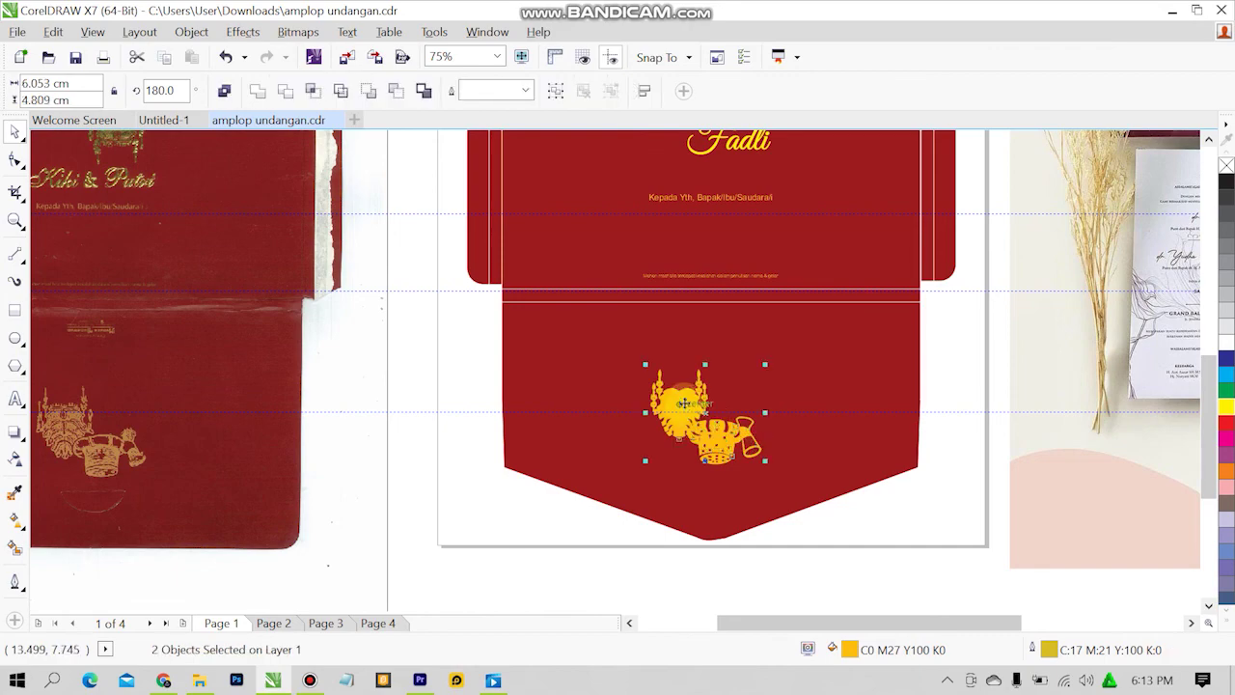
{"action": "left_click", "coordinate": [175, 123]}
{"action": "key", "text": "ctrl+v"}
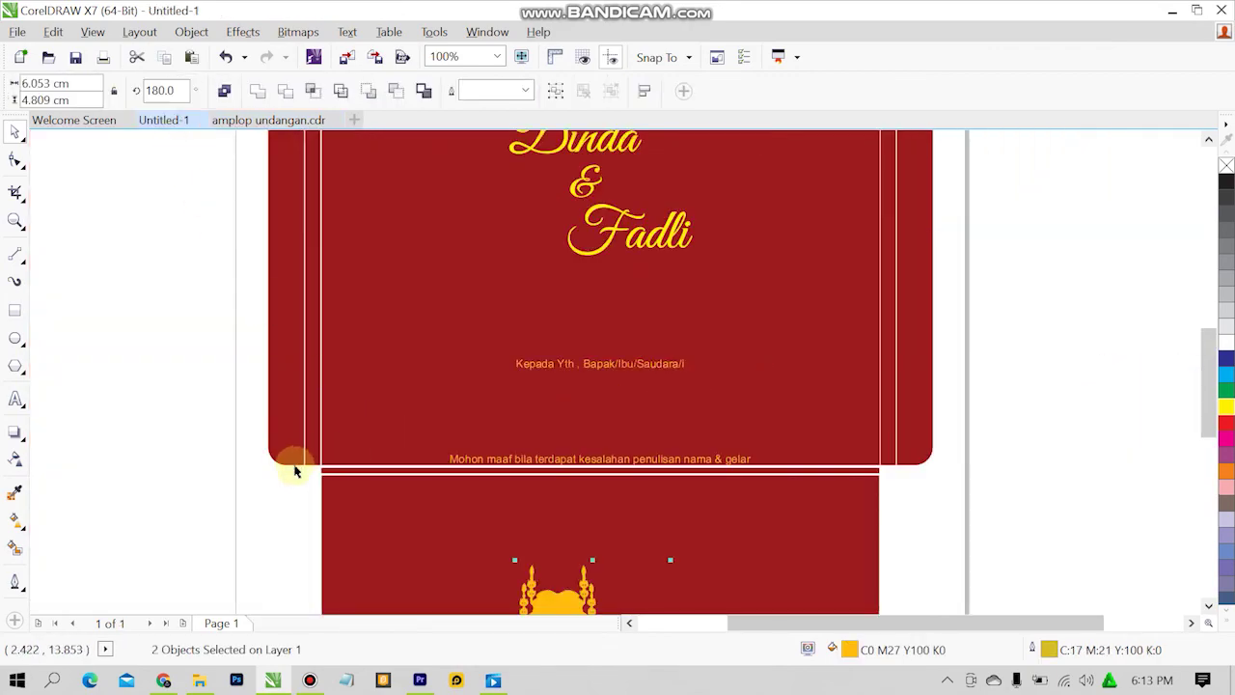
{"action": "scroll", "coordinate": [347, 522], "scroll_direction": "down", "scroll_amount": 1}
{"action": "left_click", "coordinate": [221, 509]}
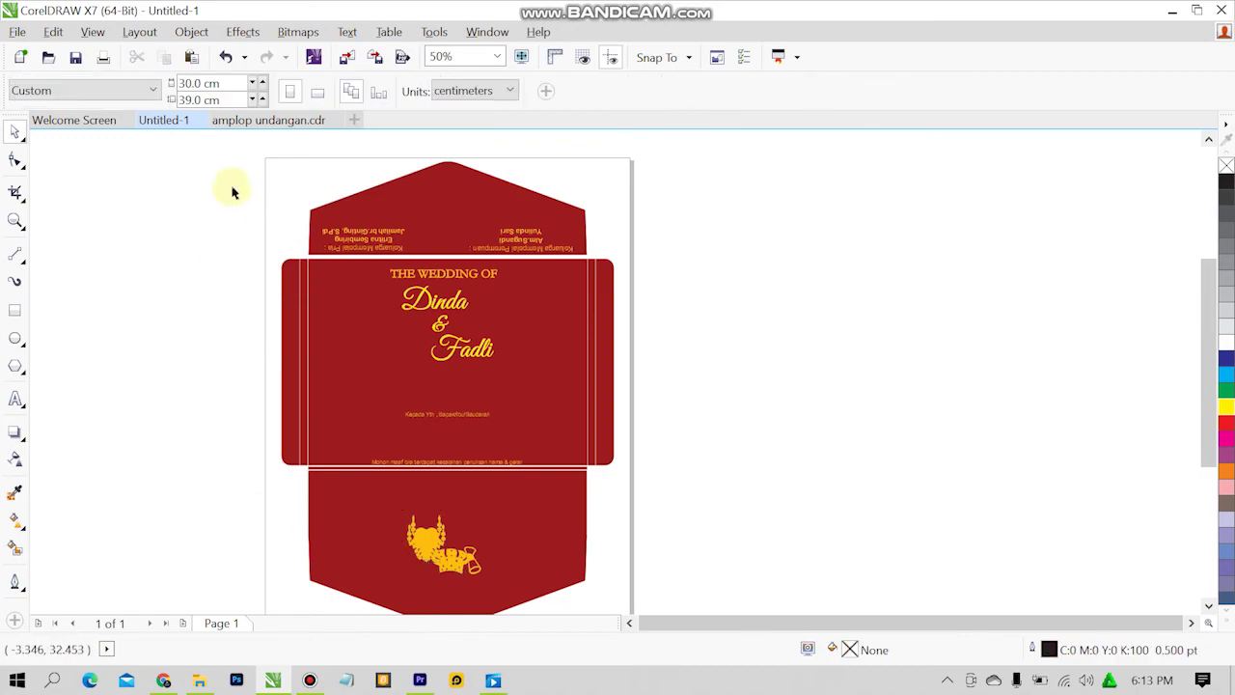
Copy the small missing ornament curve from the reference file into Untitled-1 to complete the motif.
{"action": "left_click", "coordinate": [251, 122]}
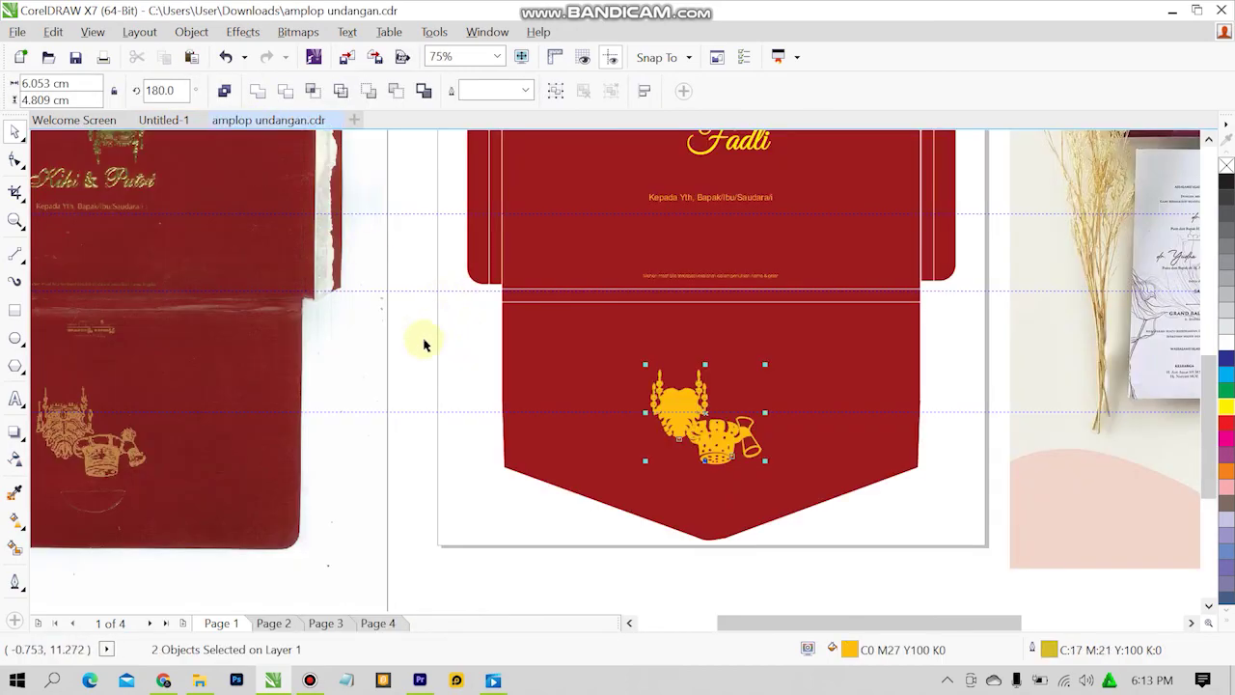
{"action": "left_click", "coordinate": [704, 467]}
{"action": "left_click", "coordinate": [703, 467]}
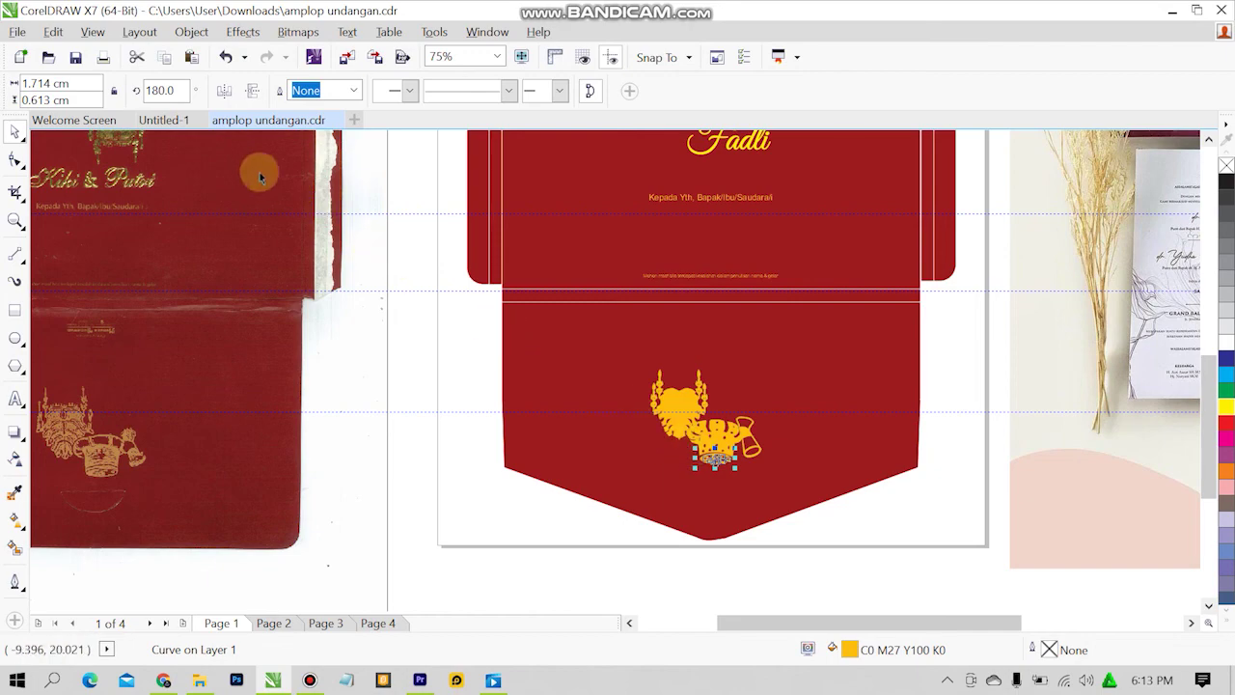
{"action": "left_click", "coordinate": [166, 127]}
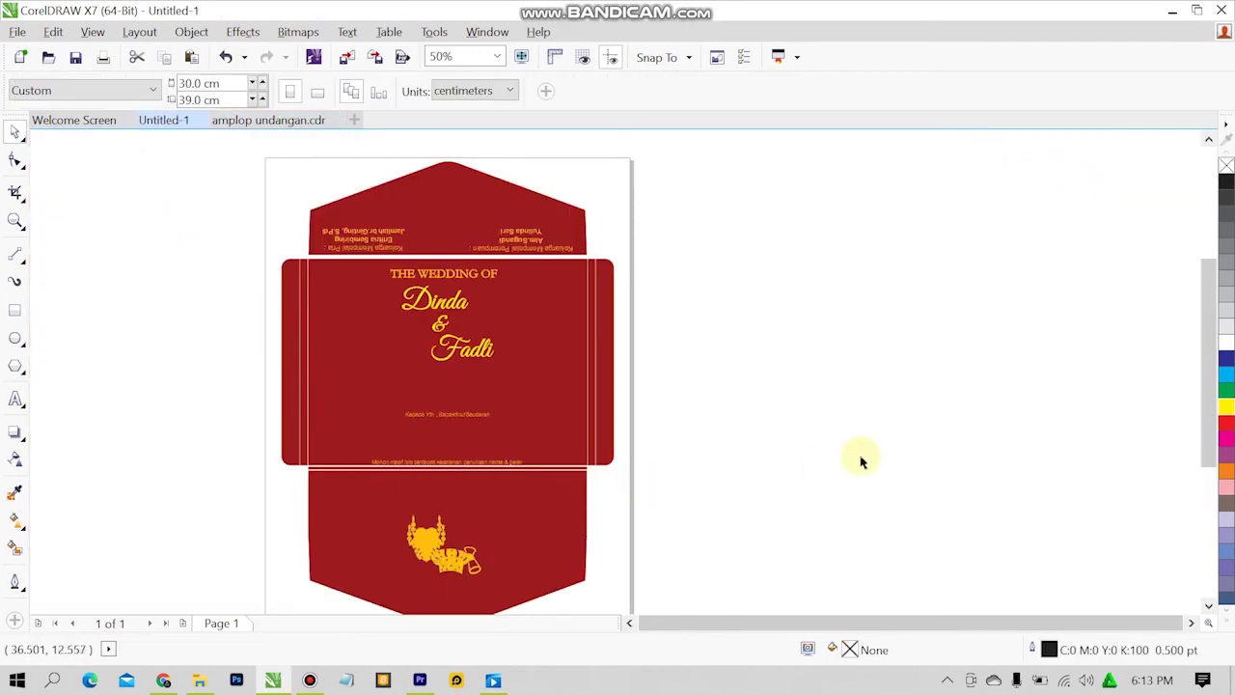
{"action": "key", "text": "ctrl+v"}
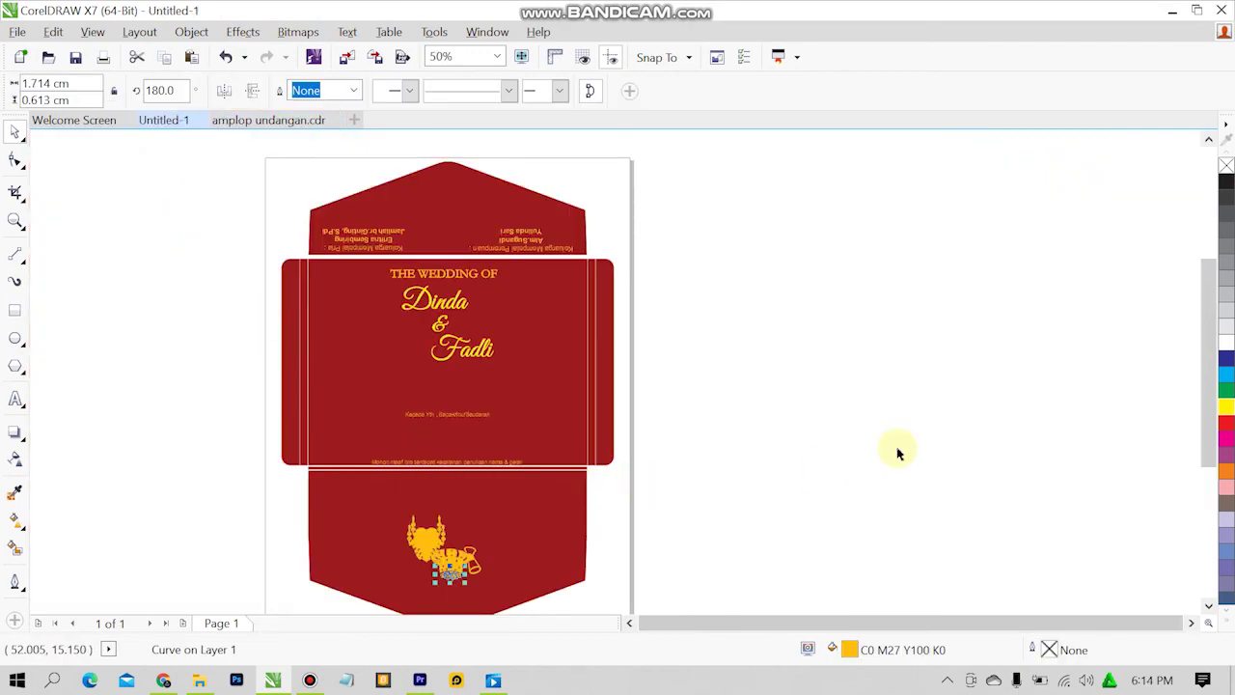